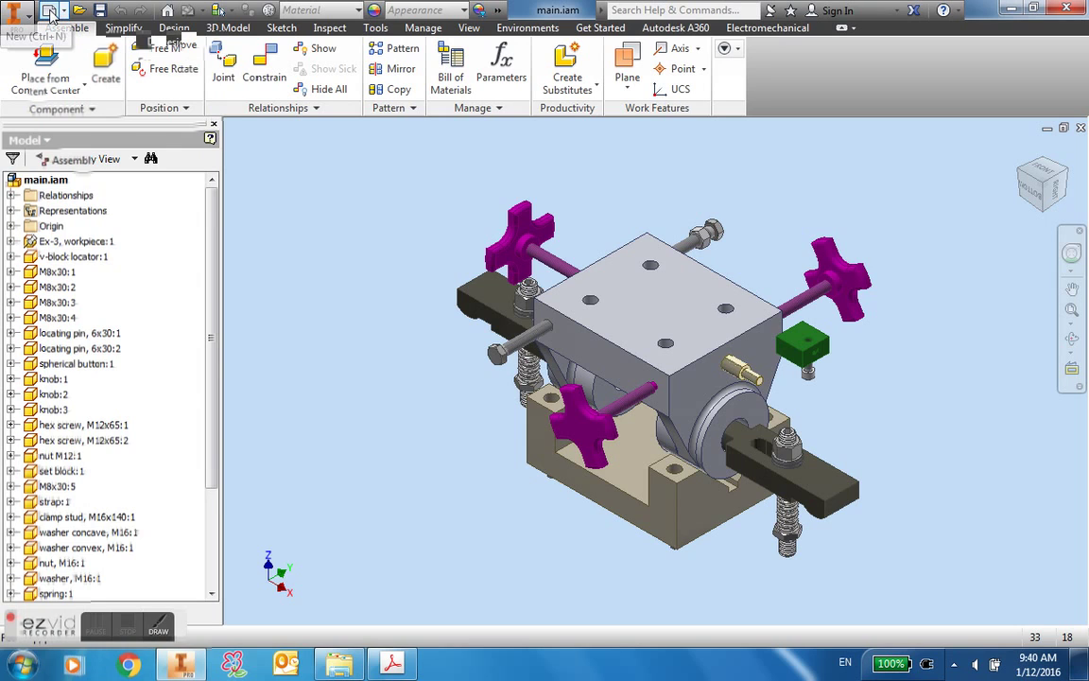
Create a new part and start a 2D sketch on its XY plane.
{"action": "left_click", "coordinate": [47, 11]}
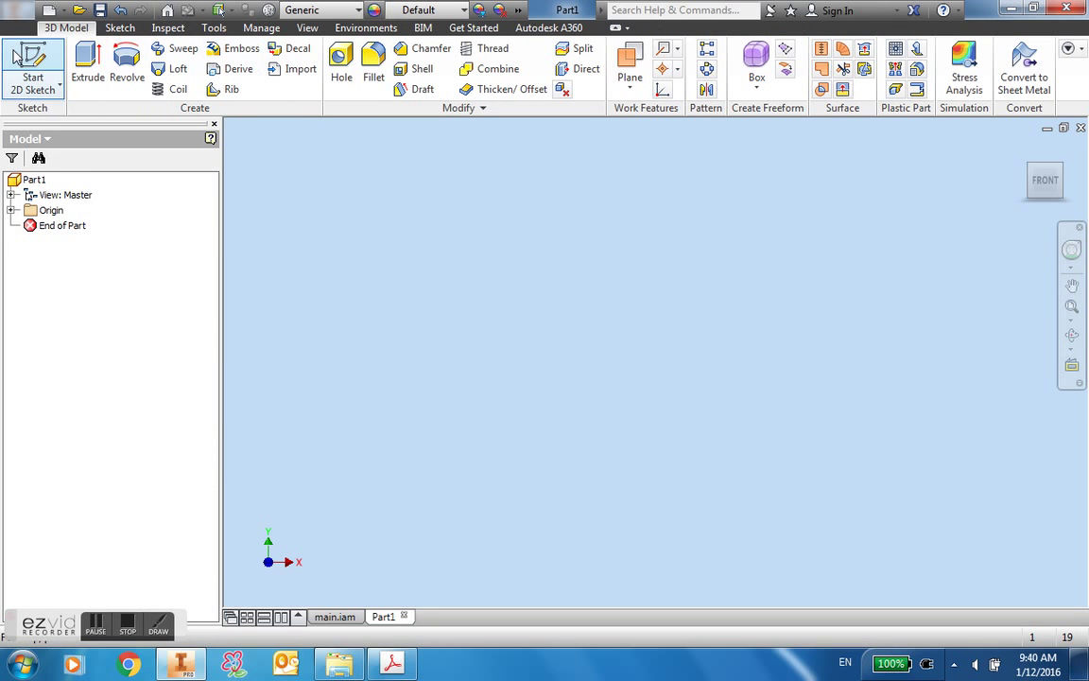
{"action": "left_click", "coordinate": [16, 57]}
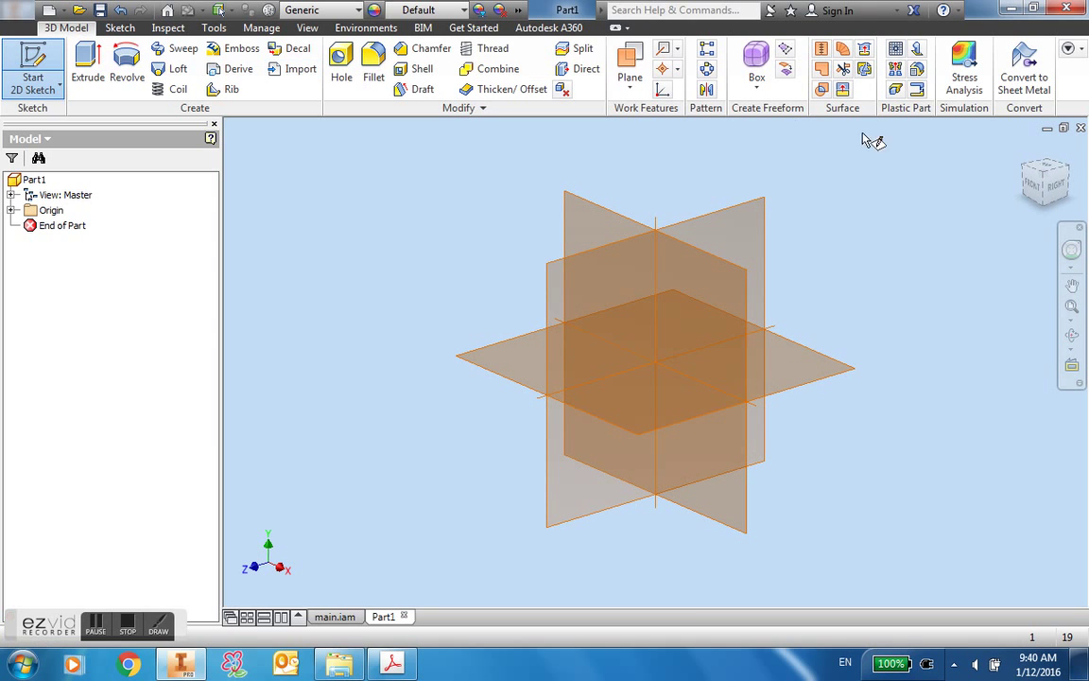
{"action": "left_click", "coordinate": [1025, 154]}
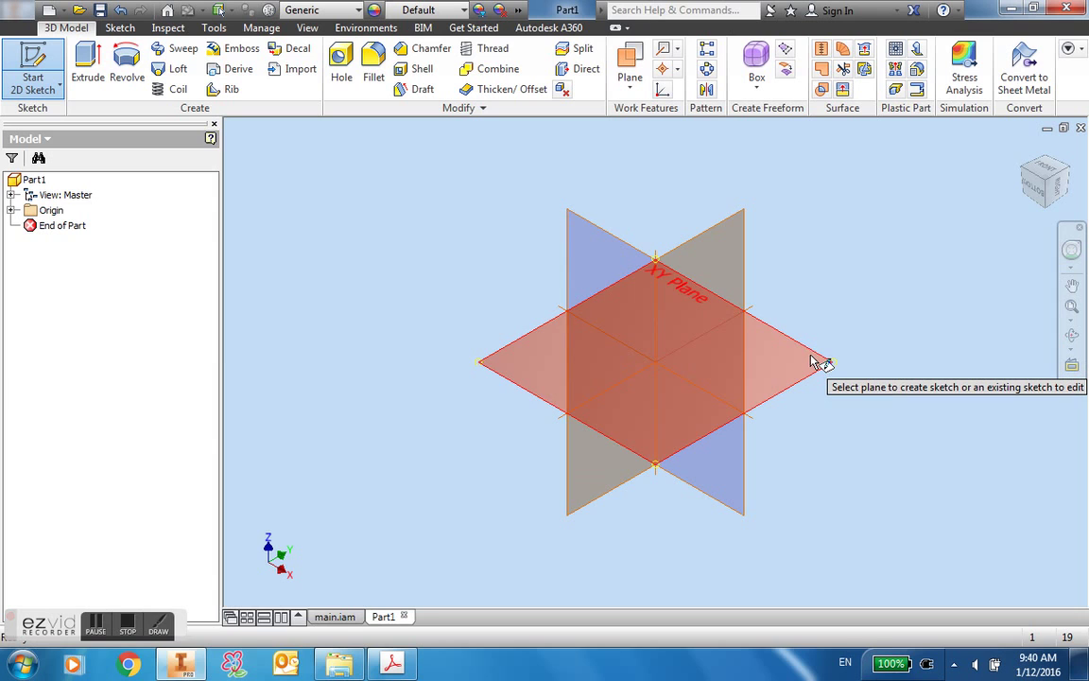
{"action": "left_click", "coordinate": [808, 356]}
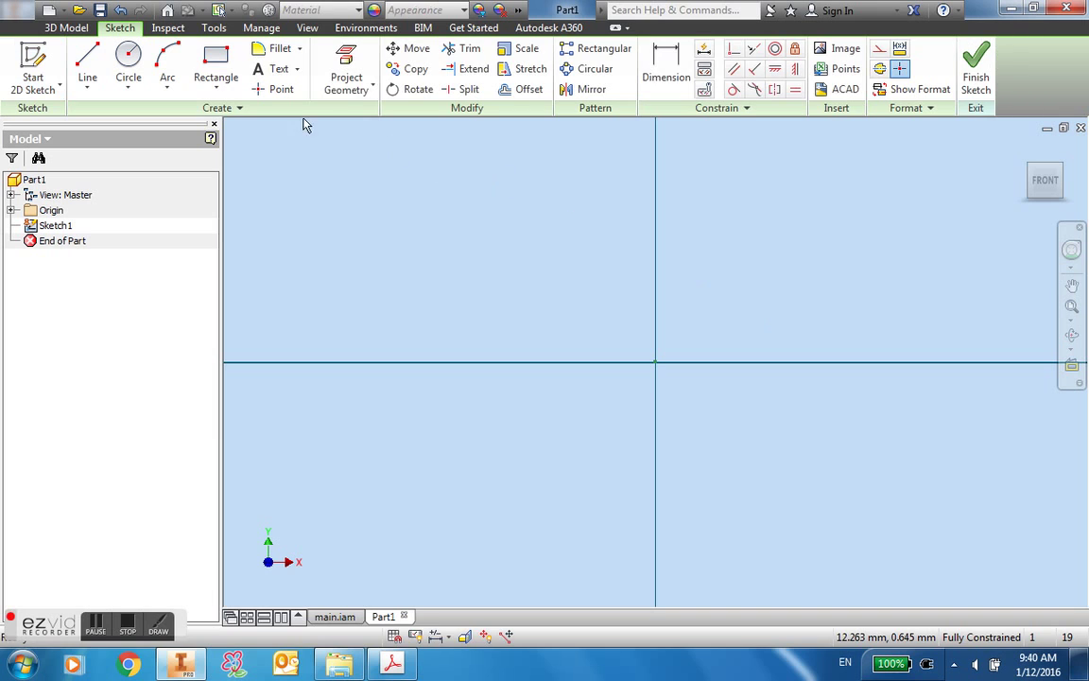
Draw a two-point center rectangle about 35 × 19 mm, centered on the sketch origin.
{"action": "left_click", "coordinate": [218, 88]}
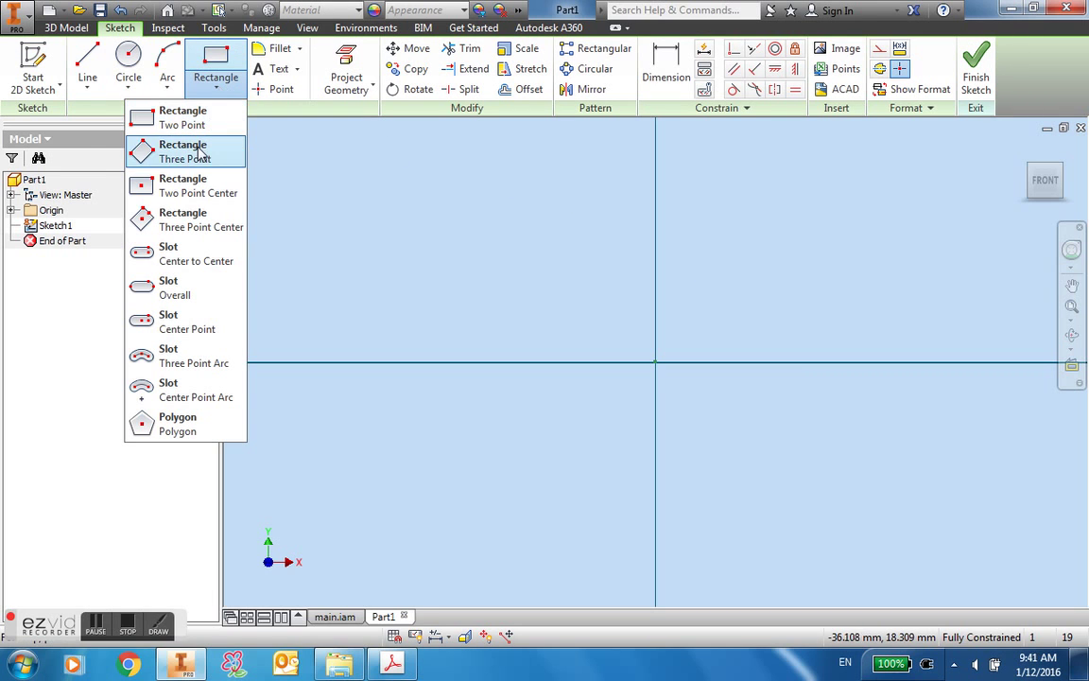
{"action": "left_click", "coordinate": [186, 192]}
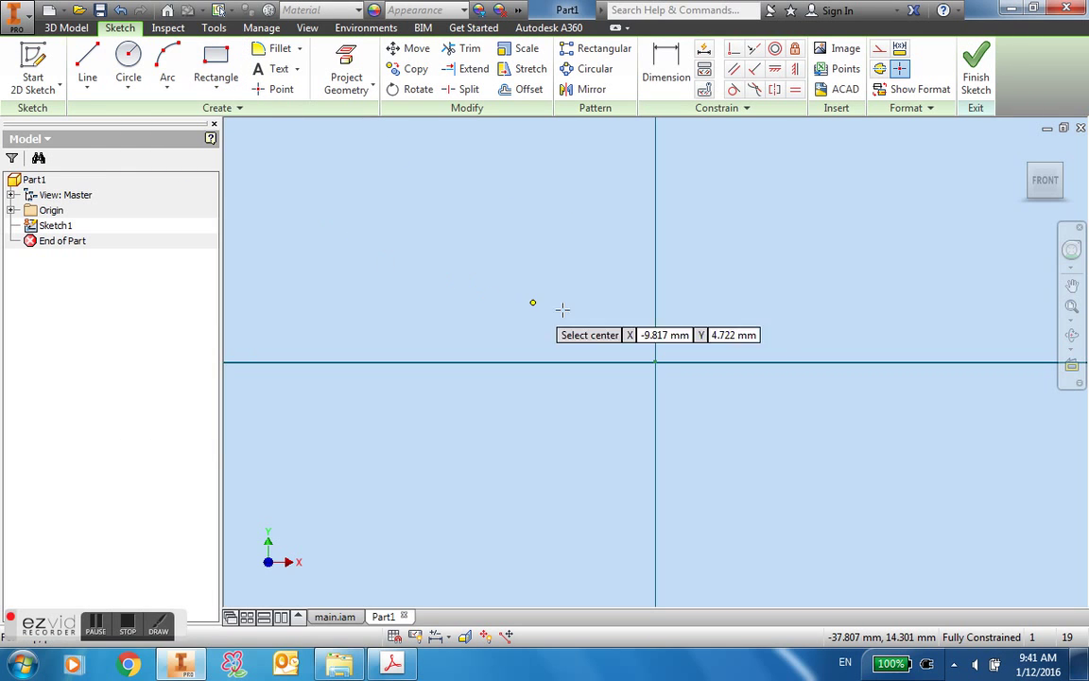
{"action": "left_click", "coordinate": [655, 362]}
{"action": "left_click", "coordinate": [436, 243]}
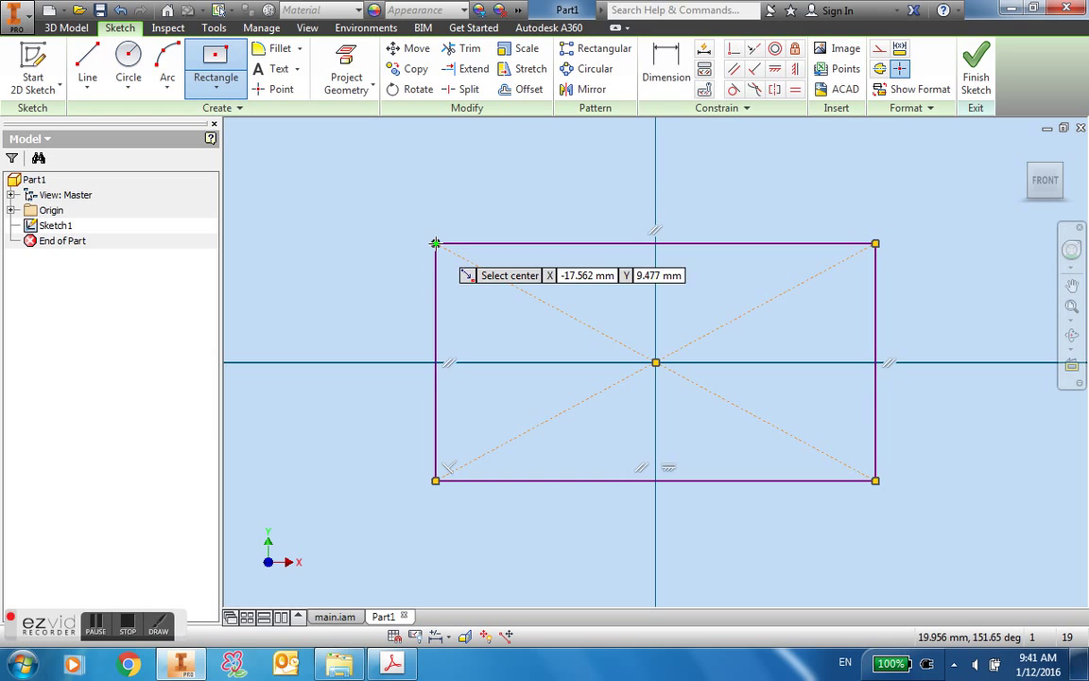
Check the base size in the Annex B.pdf drawing and dimension the rectangle's horizontal length as 550 mm.
{"action": "left_click", "coordinate": [392, 665]}
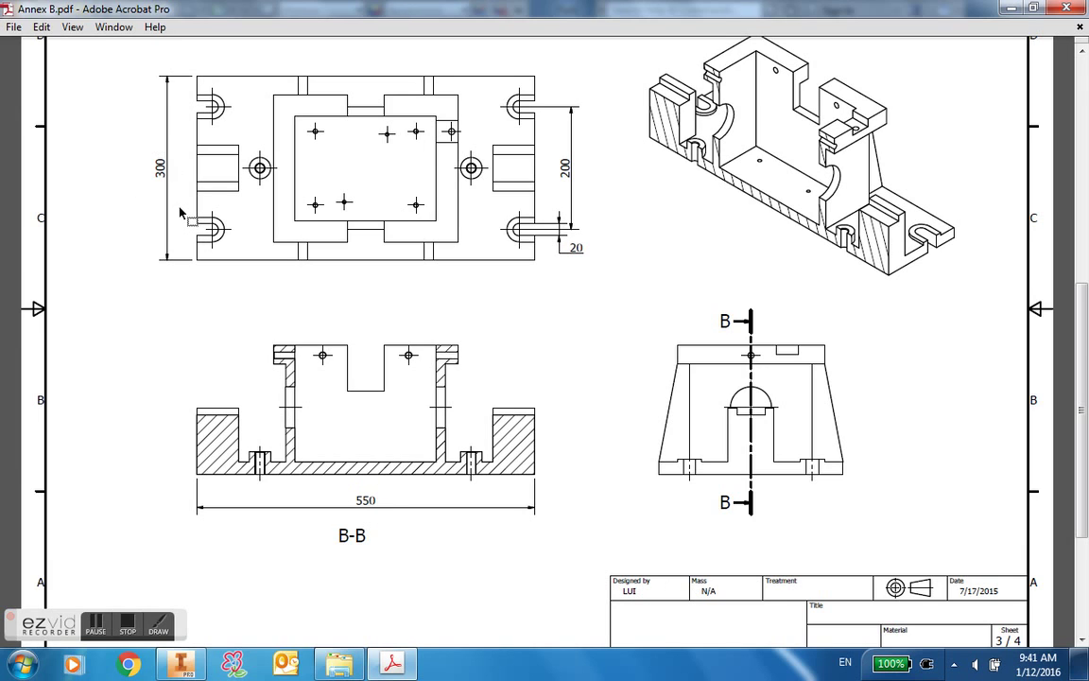
{"action": "left_click", "coordinate": [189, 667]}
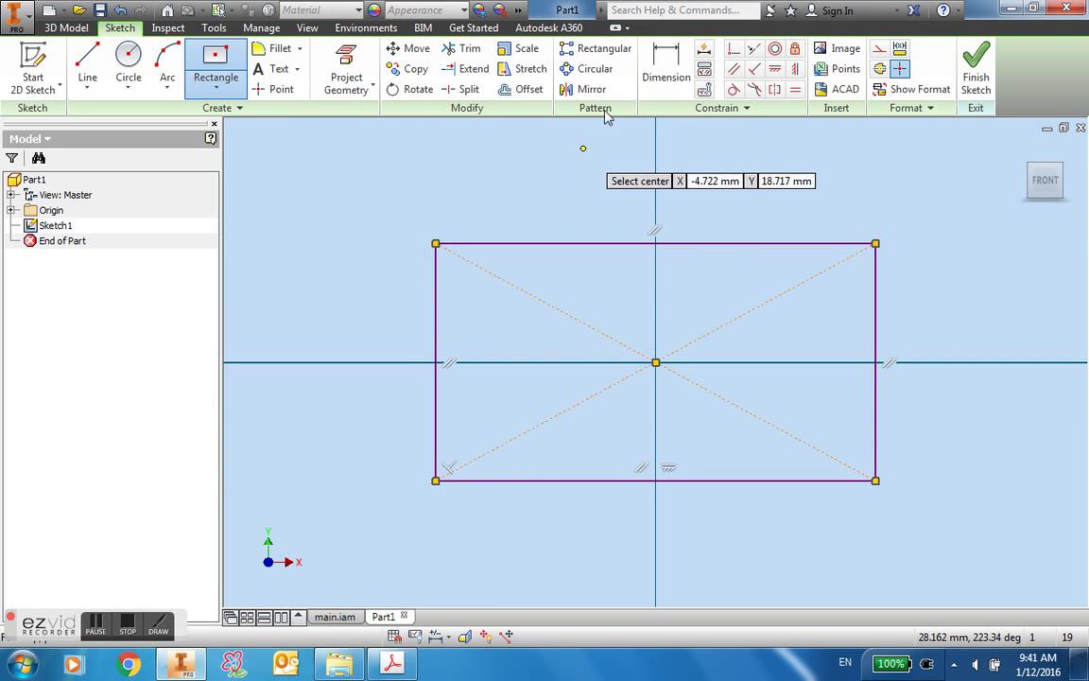
{"action": "left_click", "coordinate": [665, 66]}
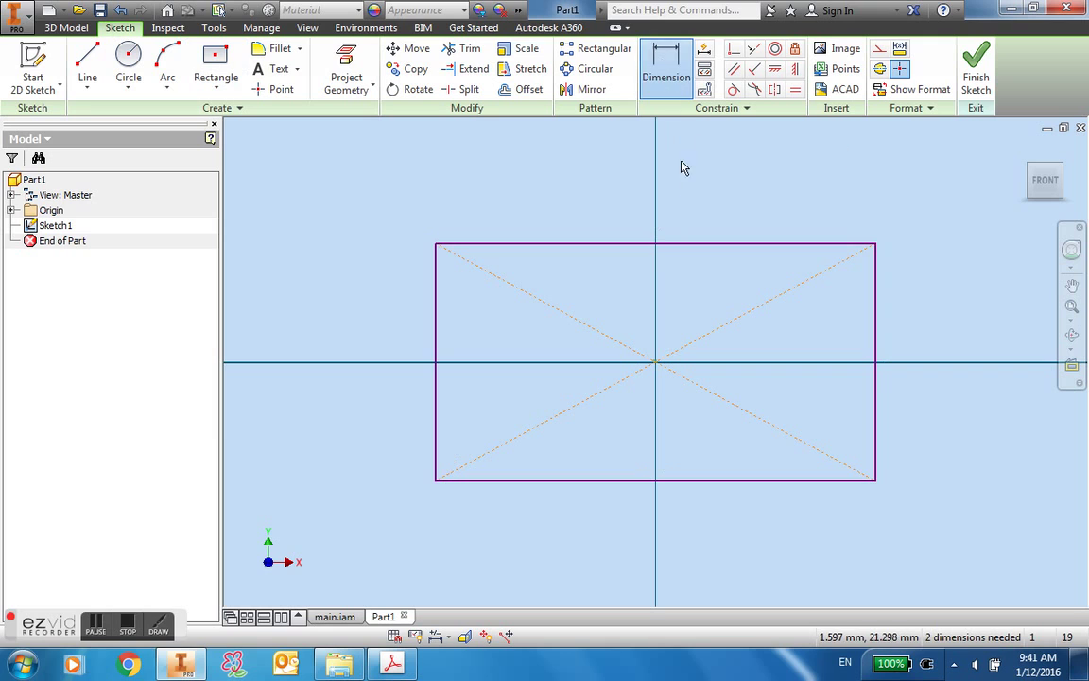
{"action": "left_click", "coordinate": [695, 247]}
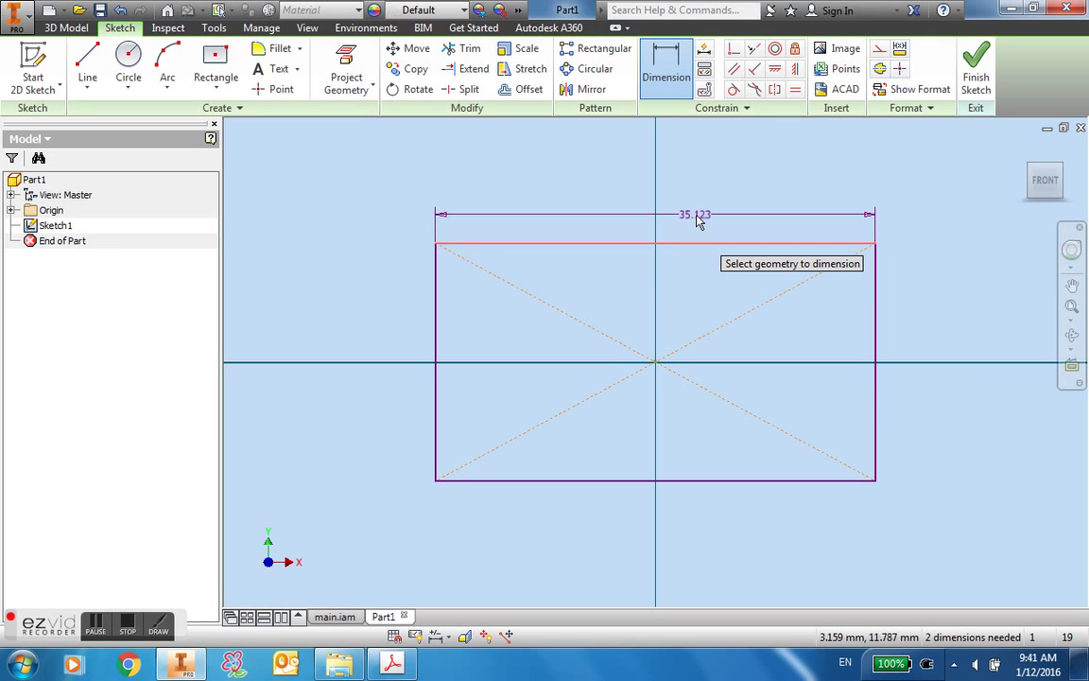
{"action": "left_click", "coordinate": [698, 220]}
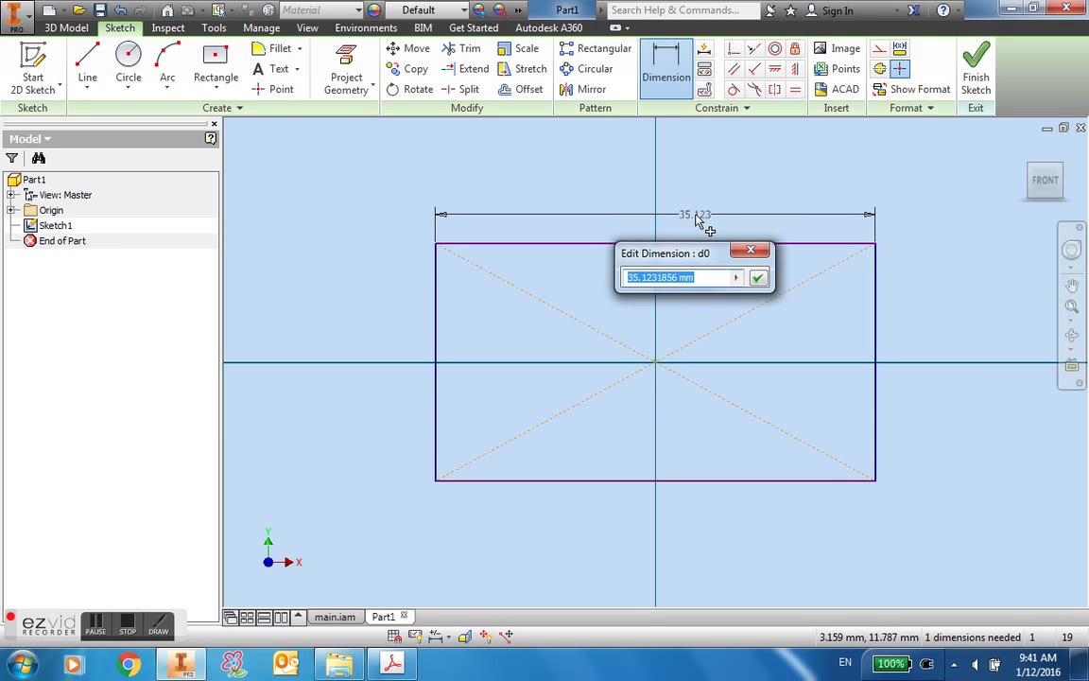
{"action": "type", "text": "550"}
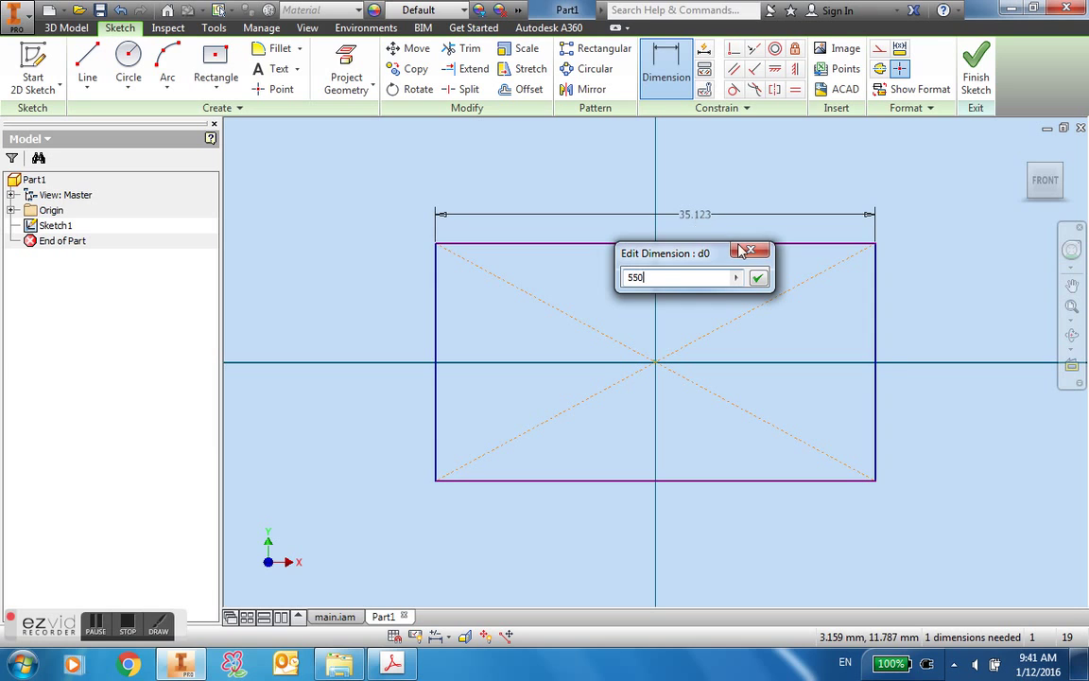
{"action": "left_click", "coordinate": [758, 278]}
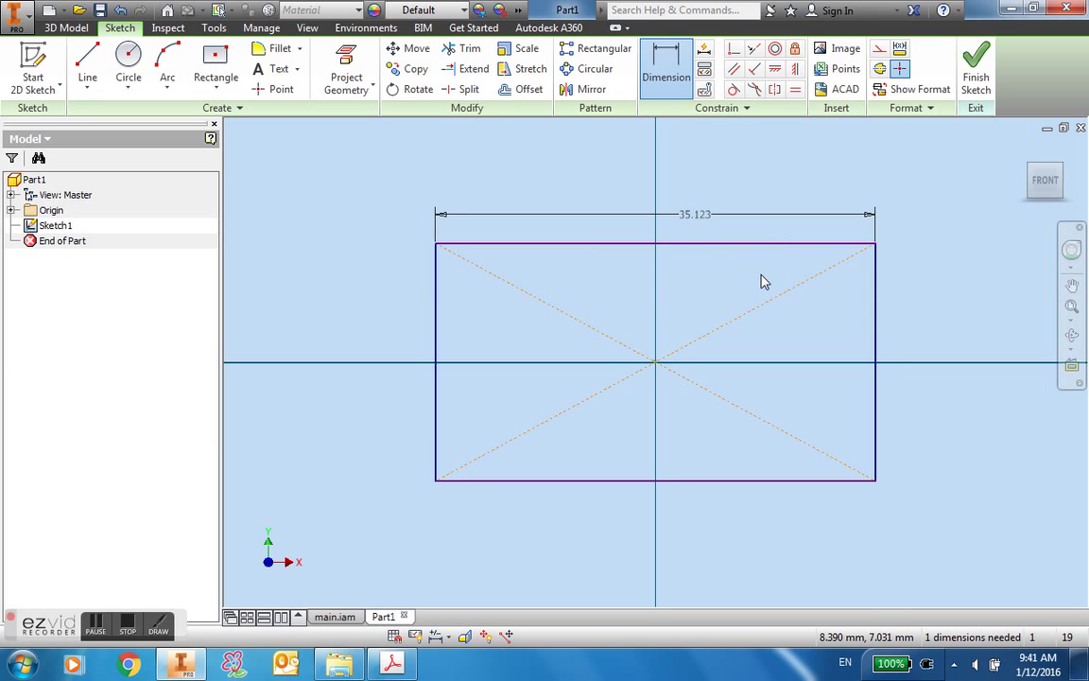
Dimension the rectangle's vertical side as 300 mm.
{"action": "left_click", "coordinate": [1048, 182]}
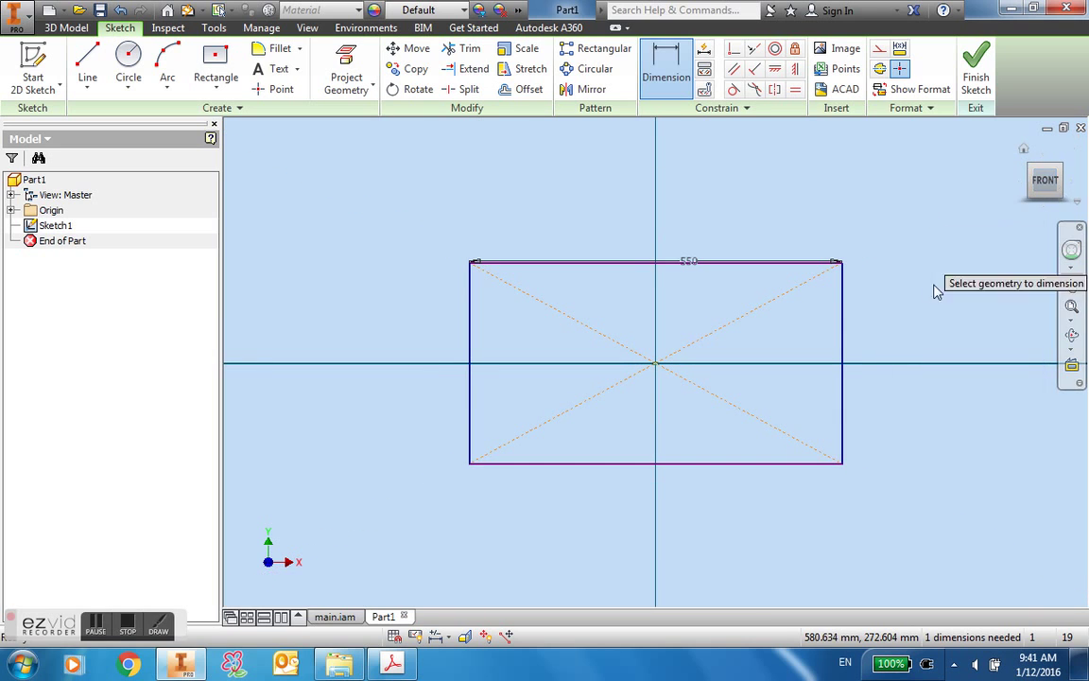
{"action": "left_click", "coordinate": [843, 333]}
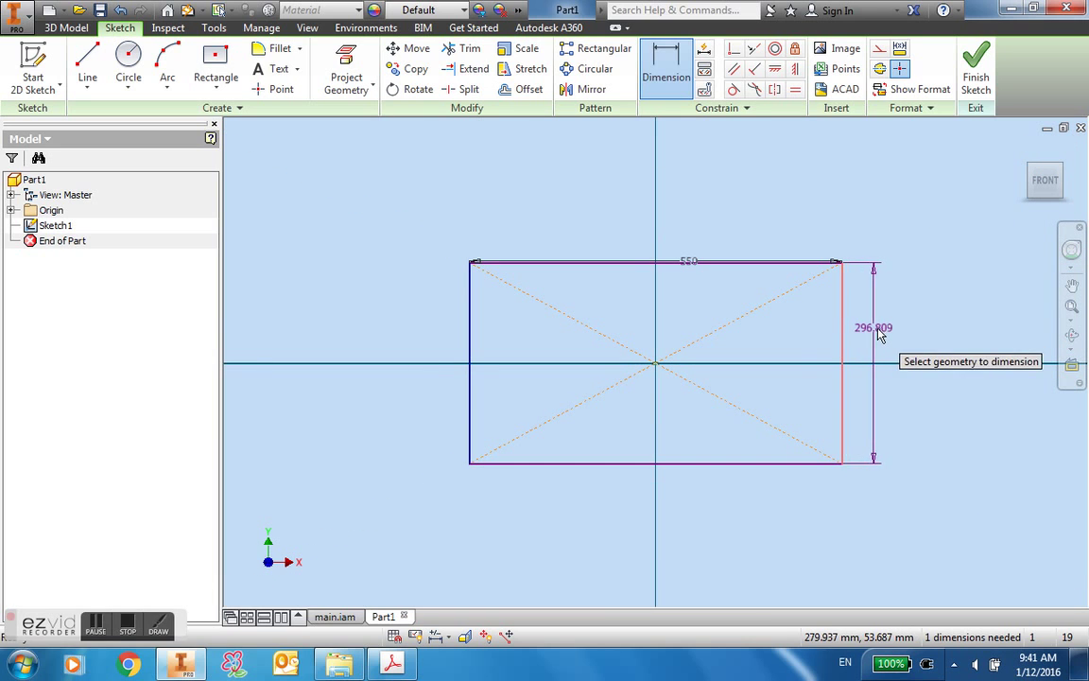
{"action": "left_click", "coordinate": [878, 332]}
{"action": "type", "text": "300"}
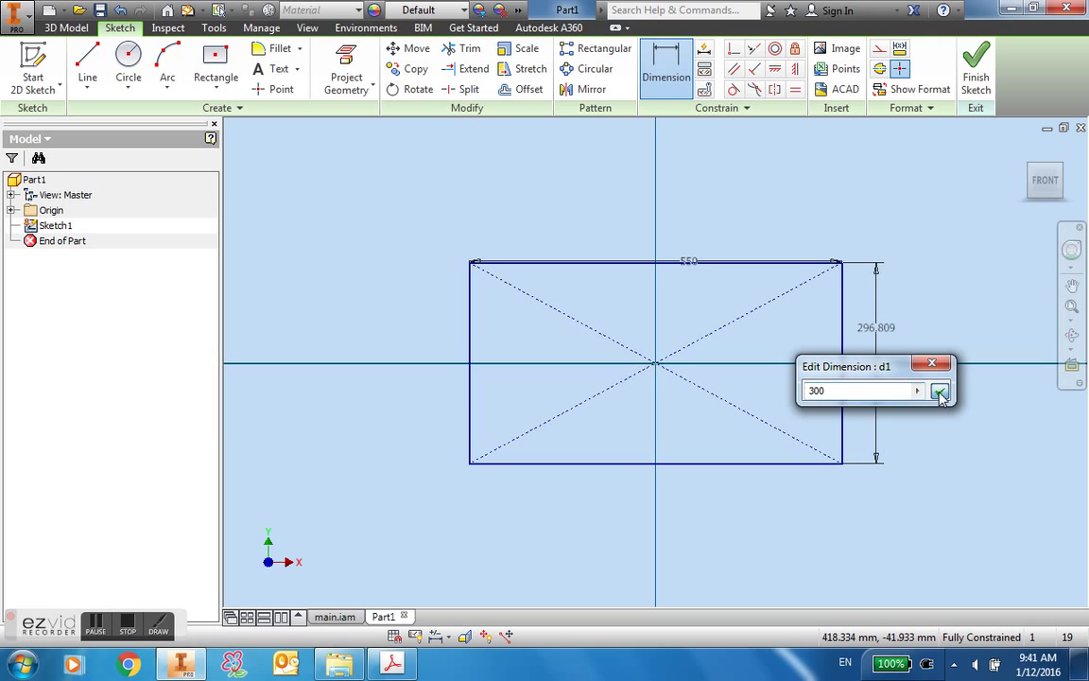
{"action": "left_click", "coordinate": [939, 390]}
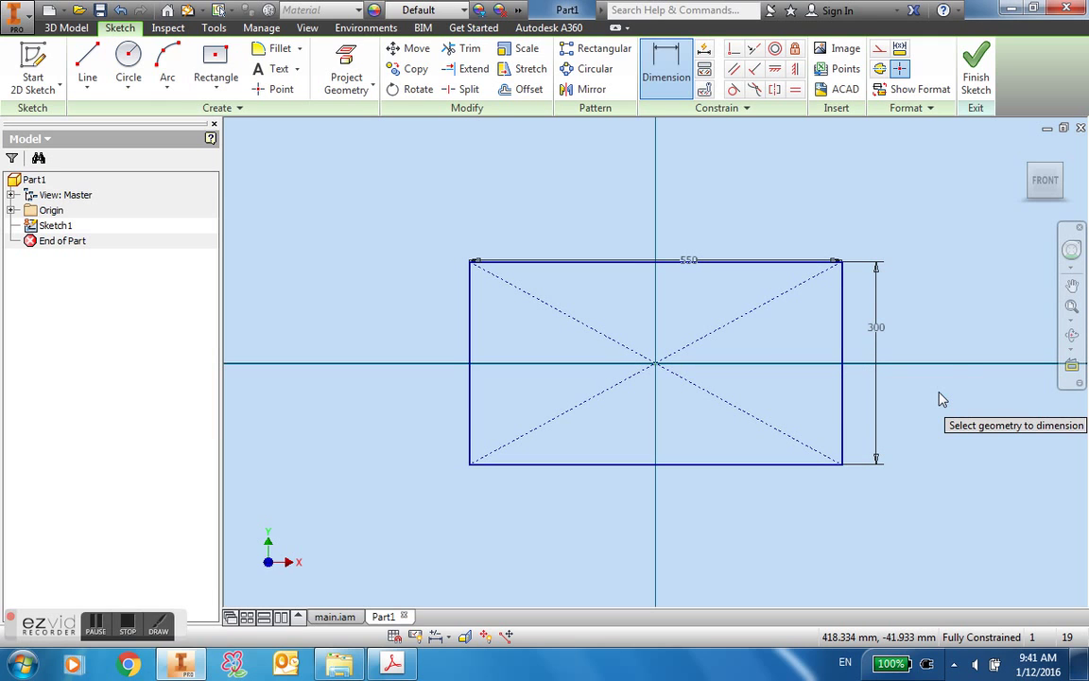
Finish the sketch and extrude the rectangle 10 mm into a solid base plate.
{"action": "left_click", "coordinate": [977, 88]}
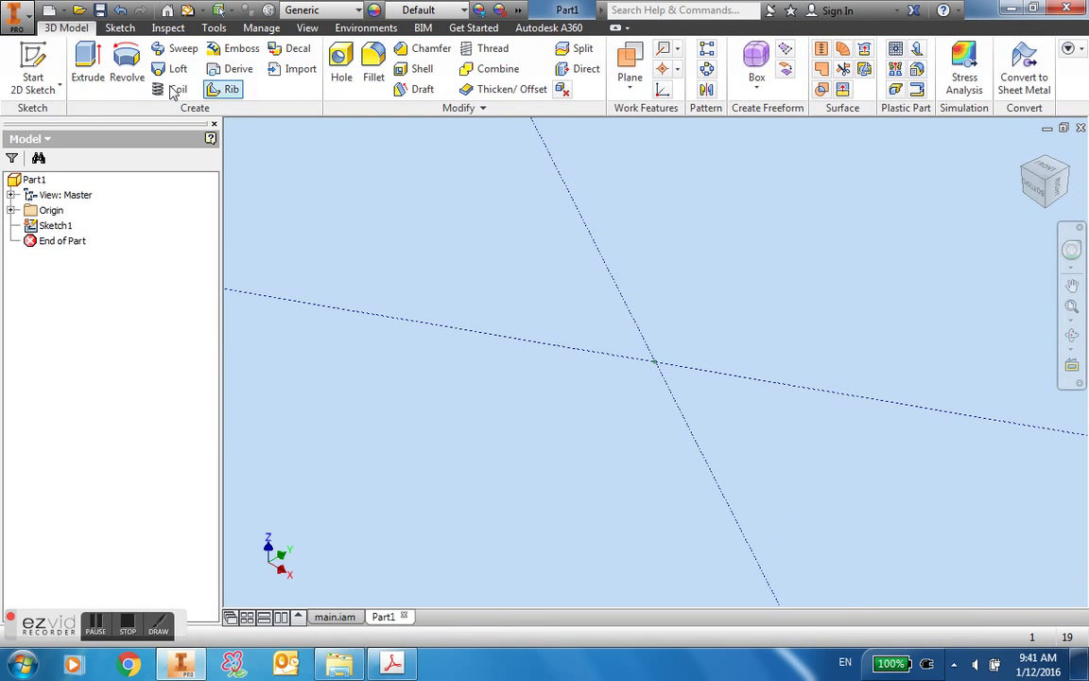
{"action": "left_click", "coordinate": [85, 68]}
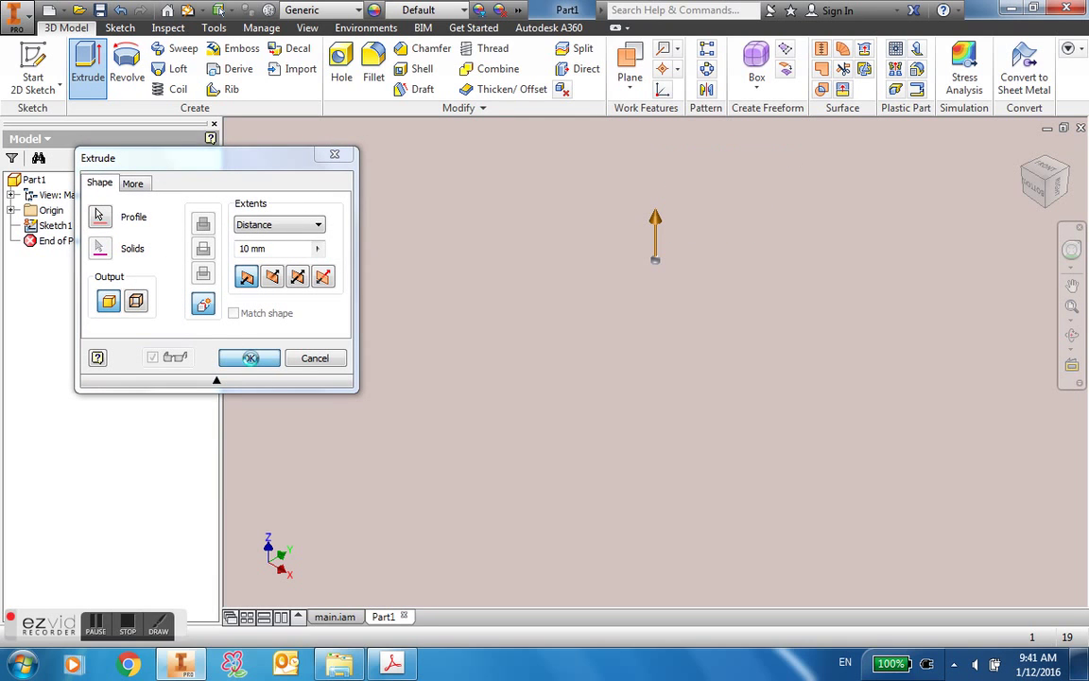
{"action": "left_click", "coordinate": [250, 360]}
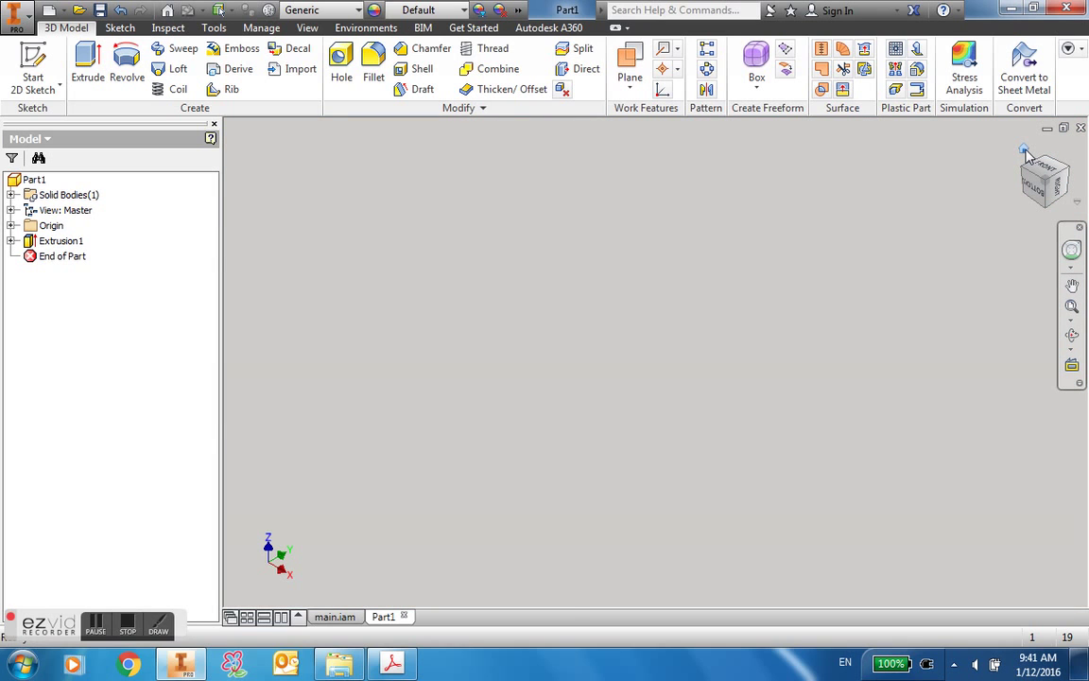
{"action": "left_click", "coordinate": [1025, 154]}
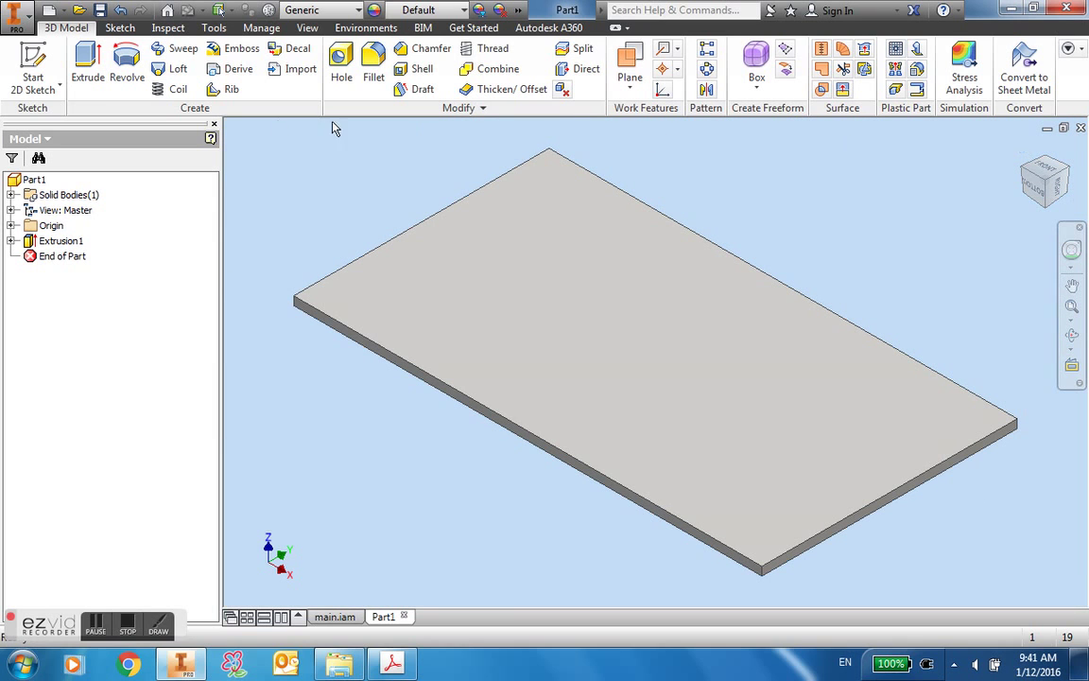
On the plate's upper face, sketch two center rectangles sharing the origin, about 303 × 208 mm and 227 × 83 mm.
{"action": "left_click", "coordinate": [33, 59]}
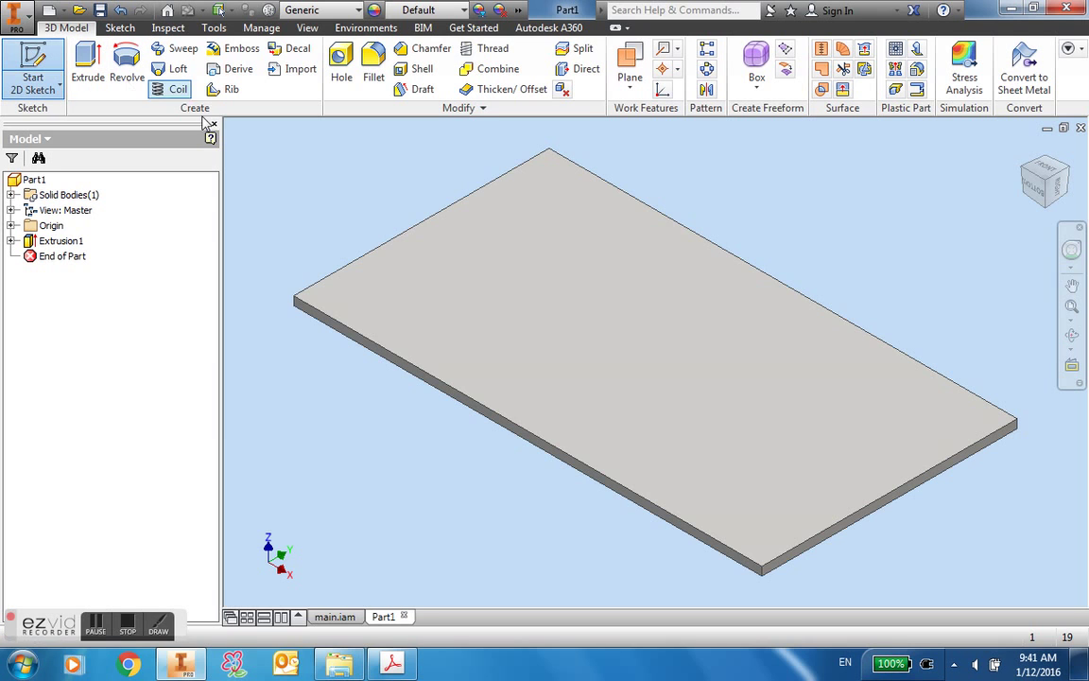
{"action": "left_click", "coordinate": [551, 308]}
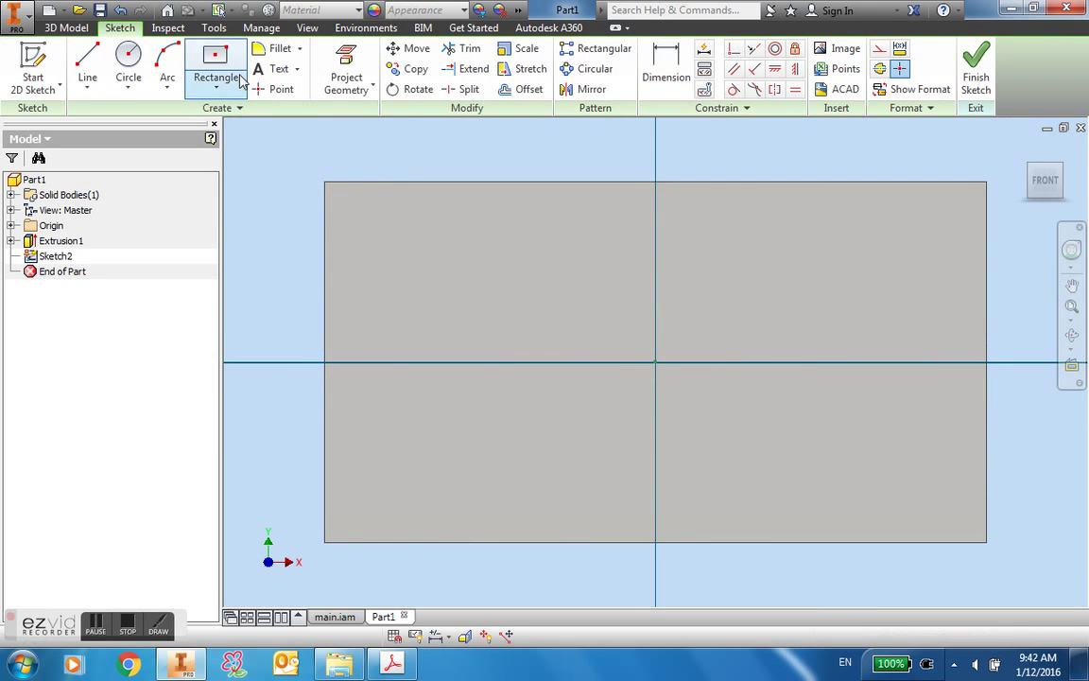
{"action": "left_click", "coordinate": [215, 64]}
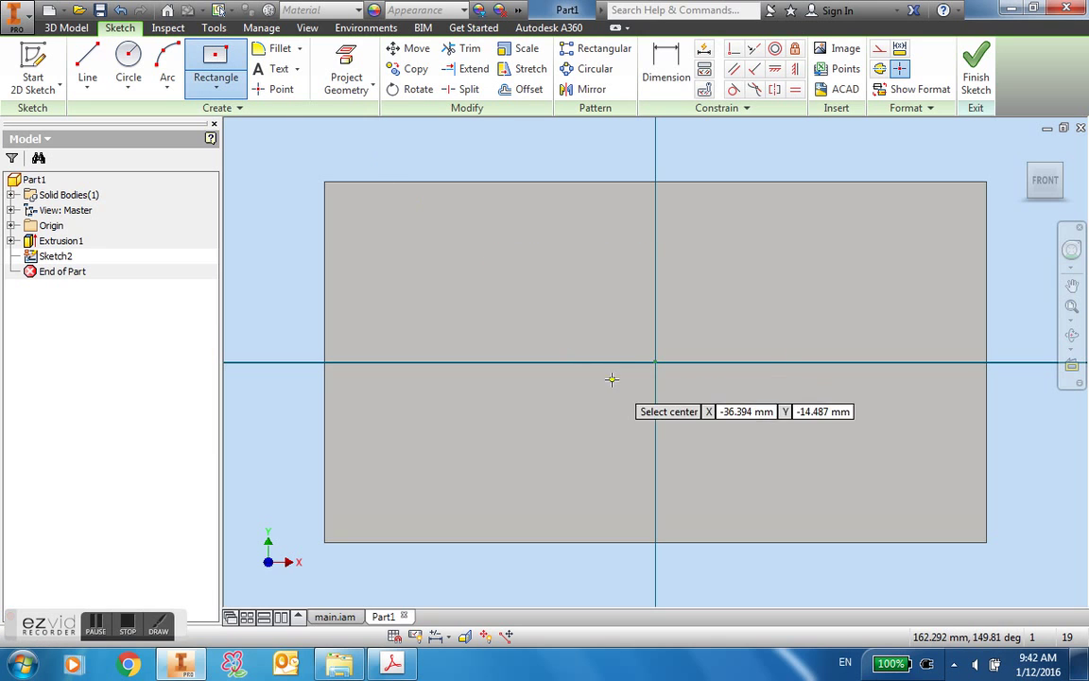
{"action": "left_click", "coordinate": [656, 360]}
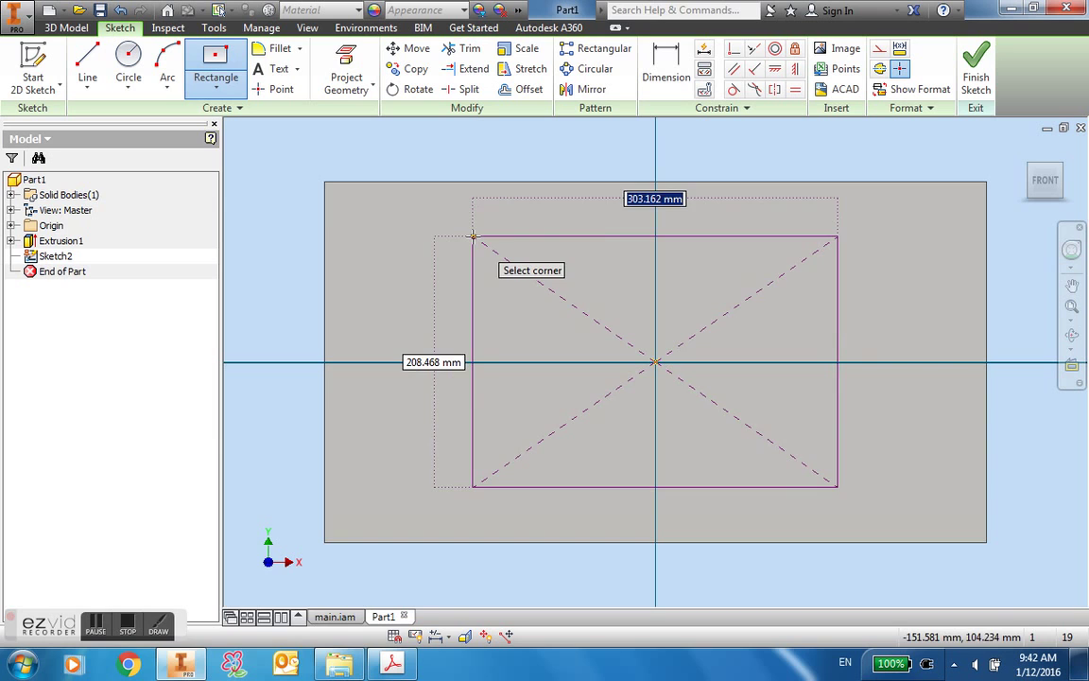
{"action": "left_click", "coordinate": [472, 235]}
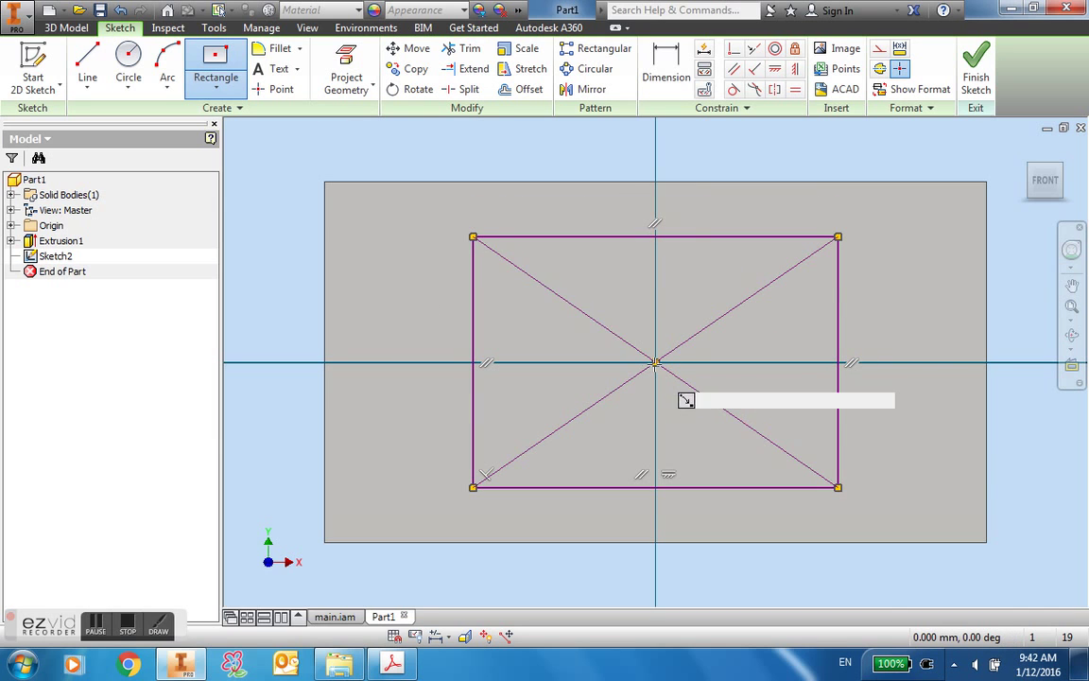
{"action": "left_click", "coordinate": [656, 362]}
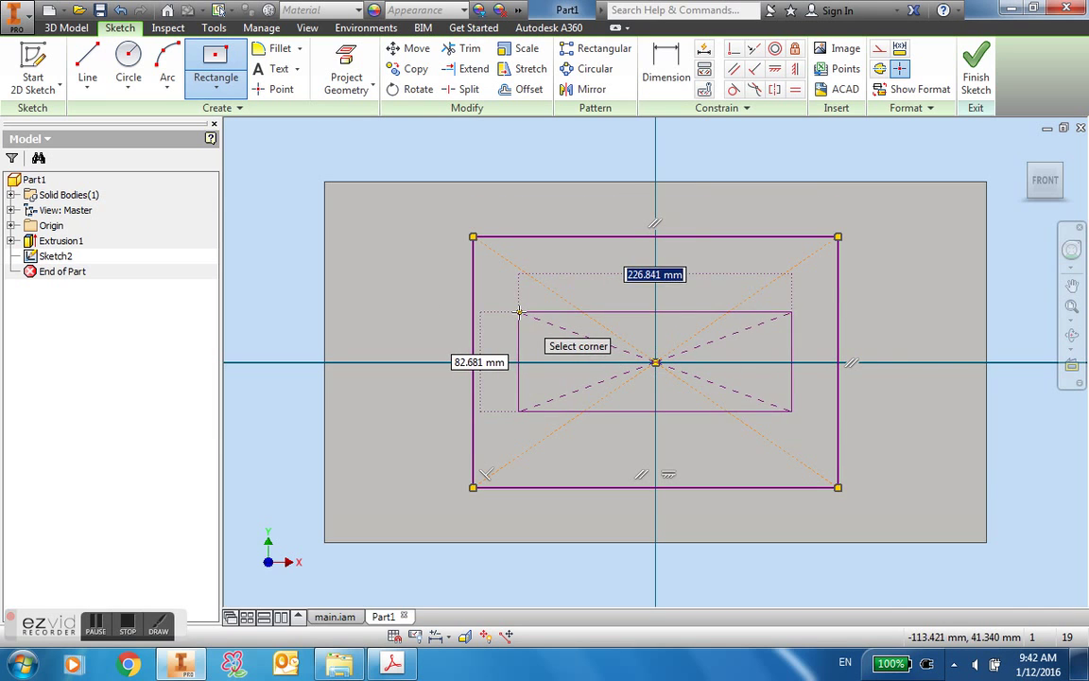
{"action": "left_click", "coordinate": [519, 312]}
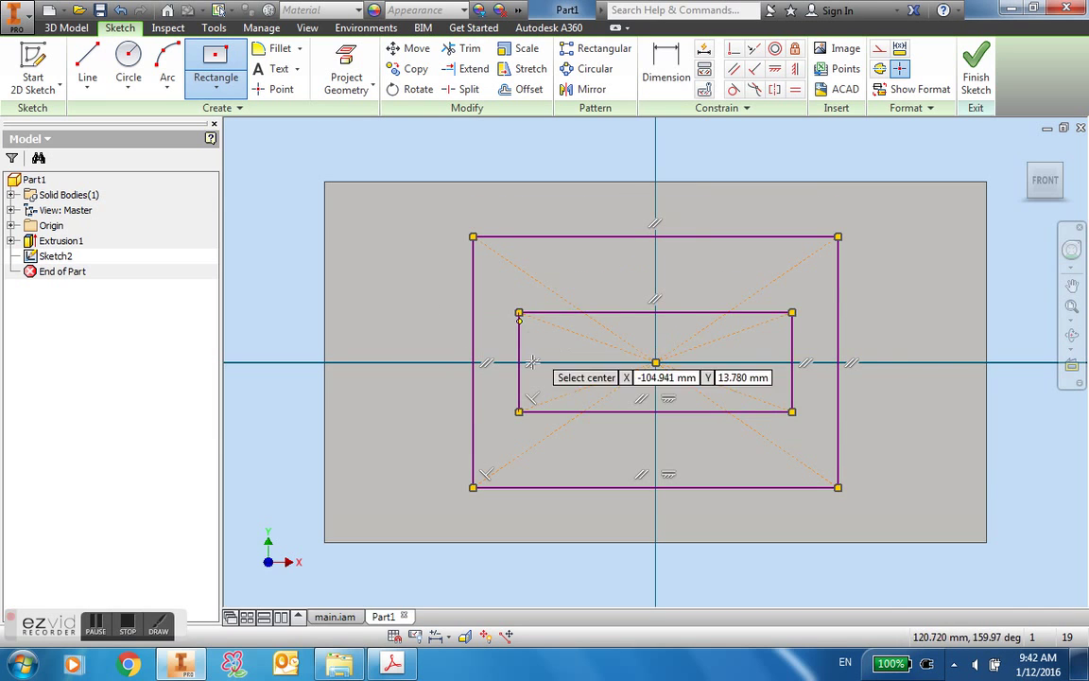
Dimension the gap between the right-hand edges of the inner and outer rectangles as 15 mm.
{"action": "left_click", "coordinate": [652, 63]}
{"action": "left_click", "coordinate": [796, 355]}
{"action": "left_click", "coordinate": [837, 348]}
{"action": "left_click", "coordinate": [818, 291]}
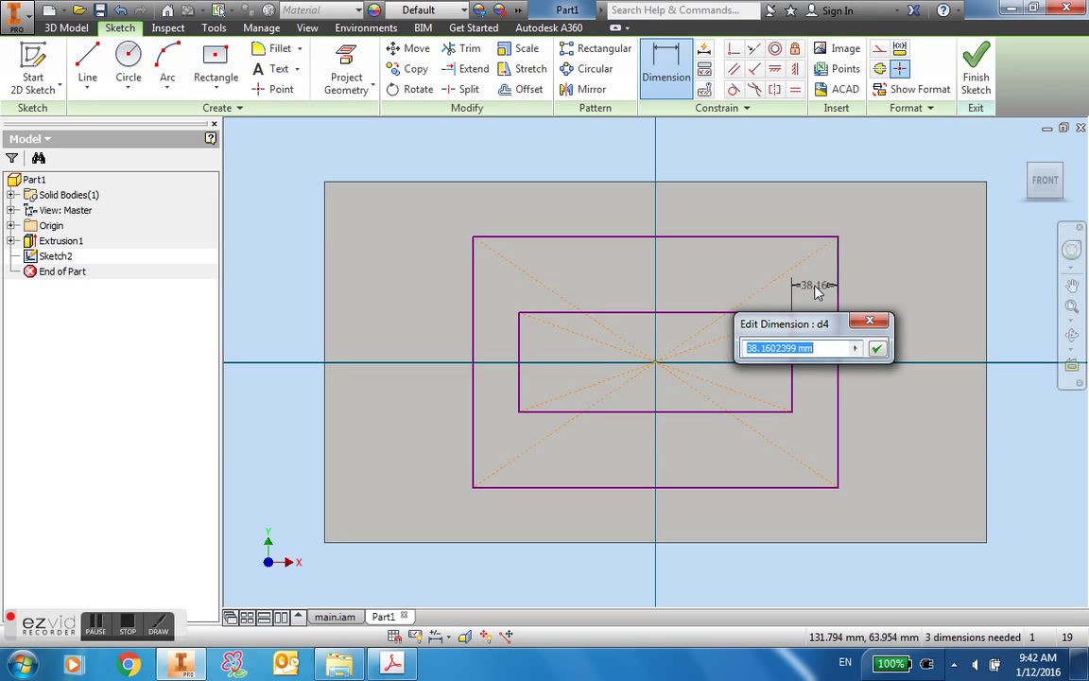
{"action": "type", "text": "15"}
{"action": "key", "text": "Return"}
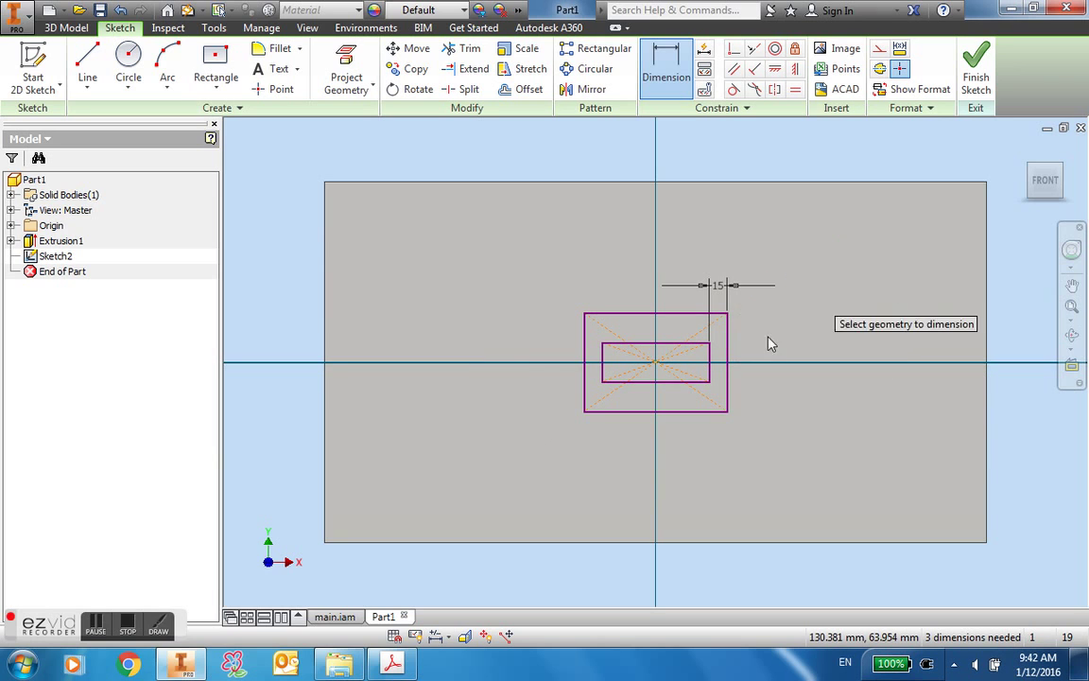
Dimension the gap between the upper edges of the inner and outer rectangles, linking it to the 15 mm side gap dimension.
{"action": "left_click", "coordinate": [687, 322]}
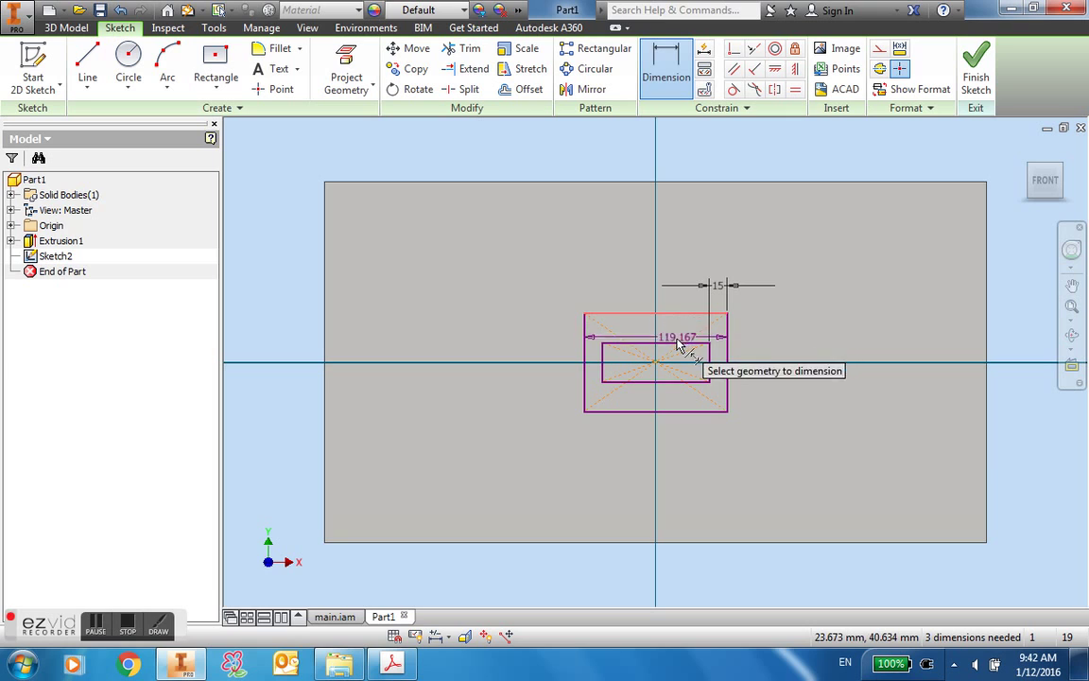
{"action": "left_click", "coordinate": [680, 344]}
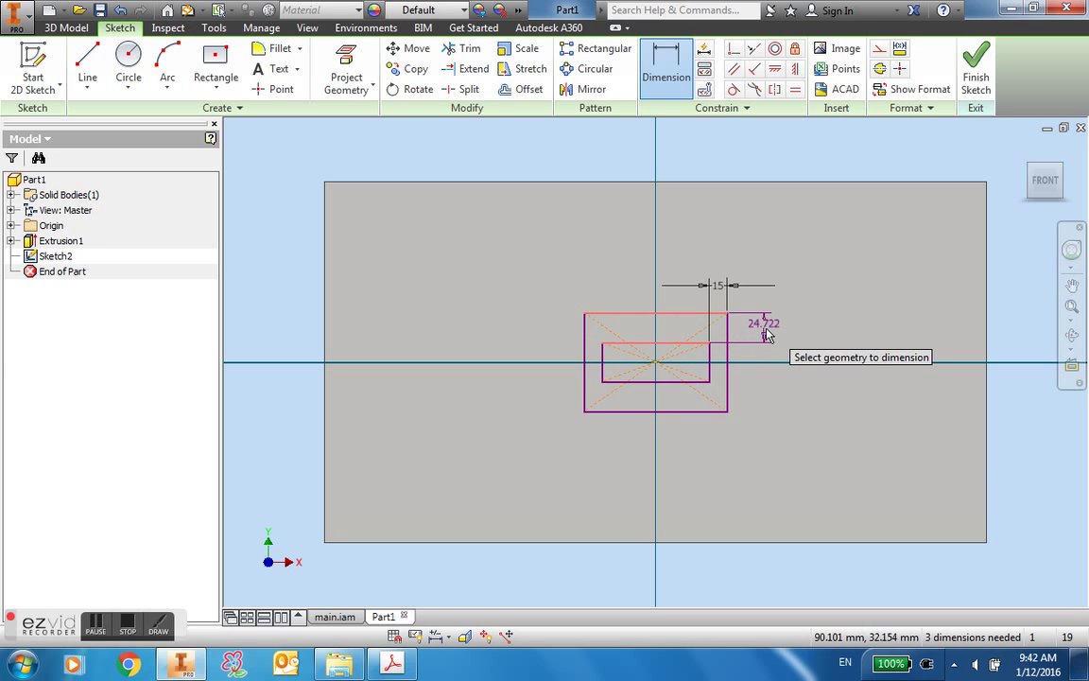
{"action": "left_click", "coordinate": [765, 328]}
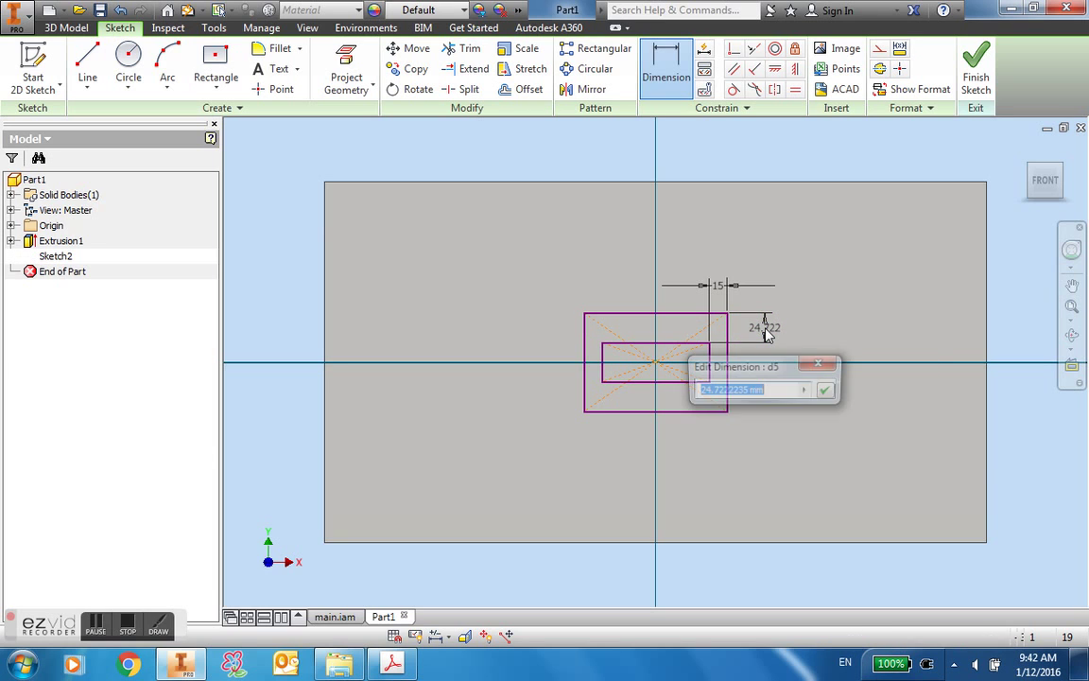
{"action": "left_click", "coordinate": [720, 284]}
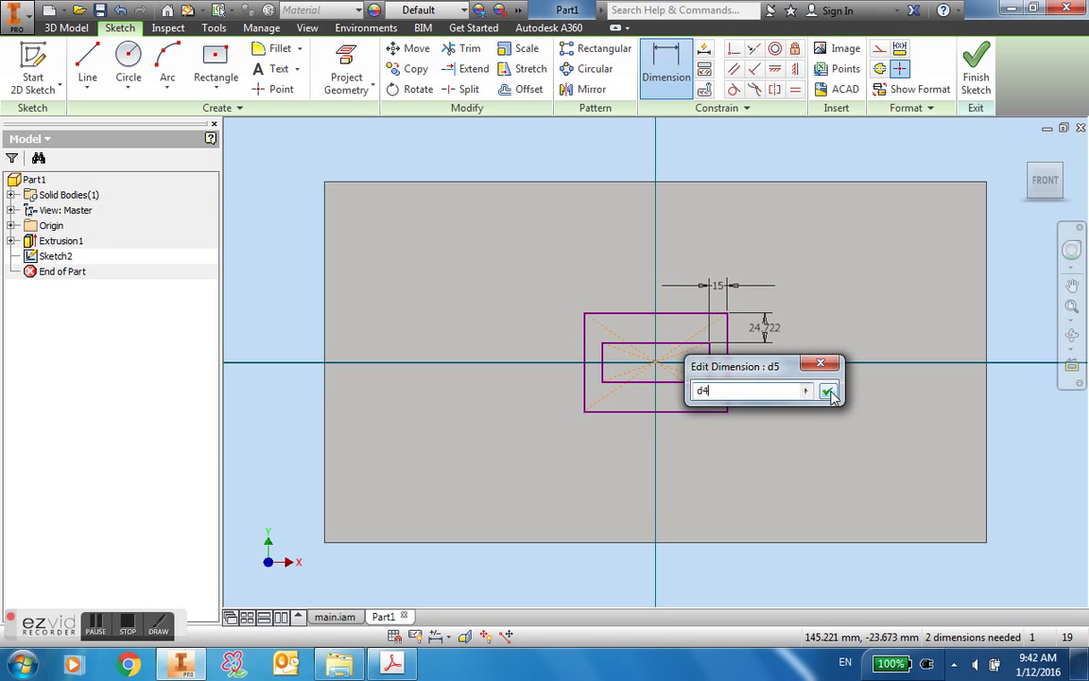
{"action": "left_click", "coordinate": [828, 391]}
Enlarge the nested rectangles from the outer upper-left corner to about half the plate's length and width, and finish the sketch.
{"action": "scroll", "coordinate": [750, 395], "scroll_direction": "down", "scroll_amount": 3}
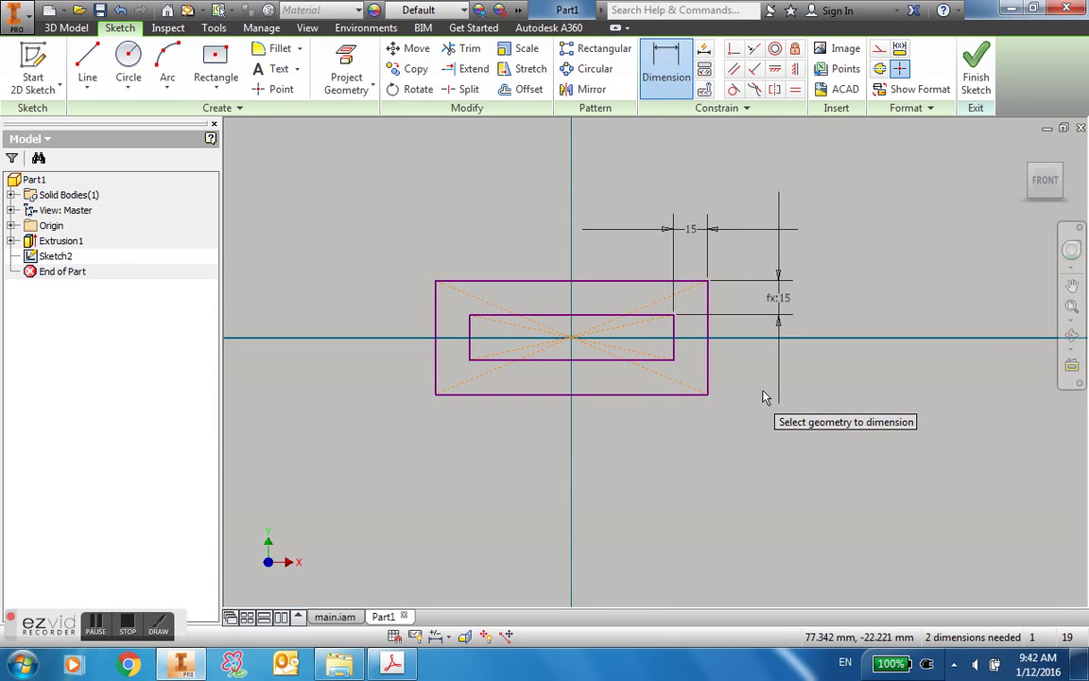
{"action": "scroll", "coordinate": [767, 396], "scroll_direction": "up", "scroll_amount": 5}
{"action": "scroll", "coordinate": [767, 397], "scroll_direction": "down", "scroll_amount": 2}
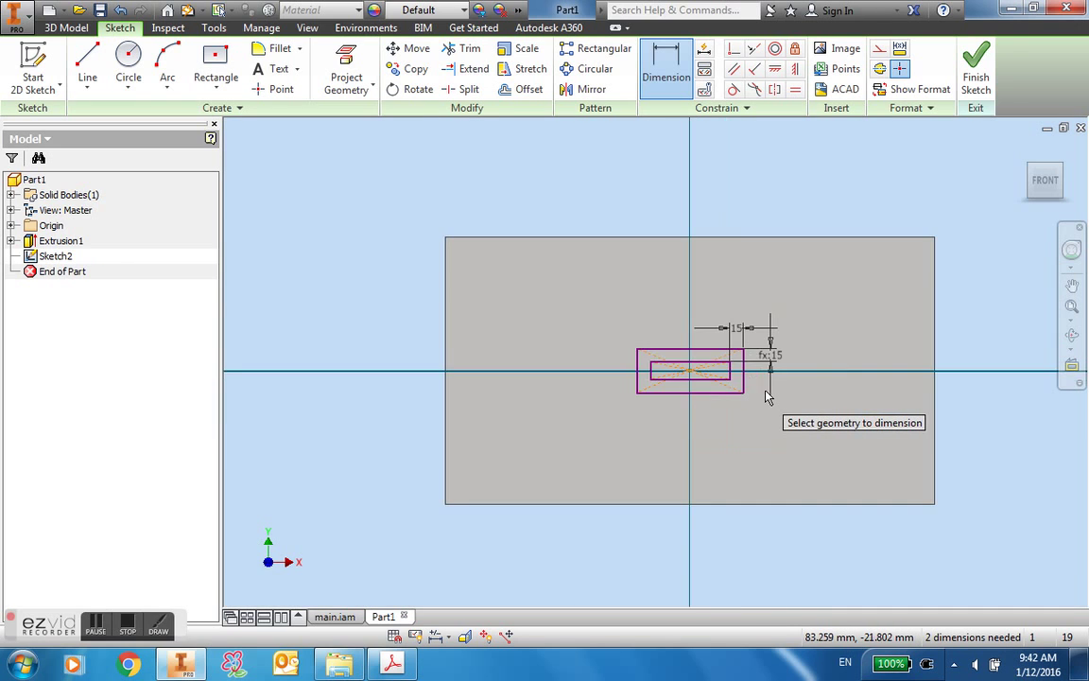
{"action": "key", "text": "Escape"}
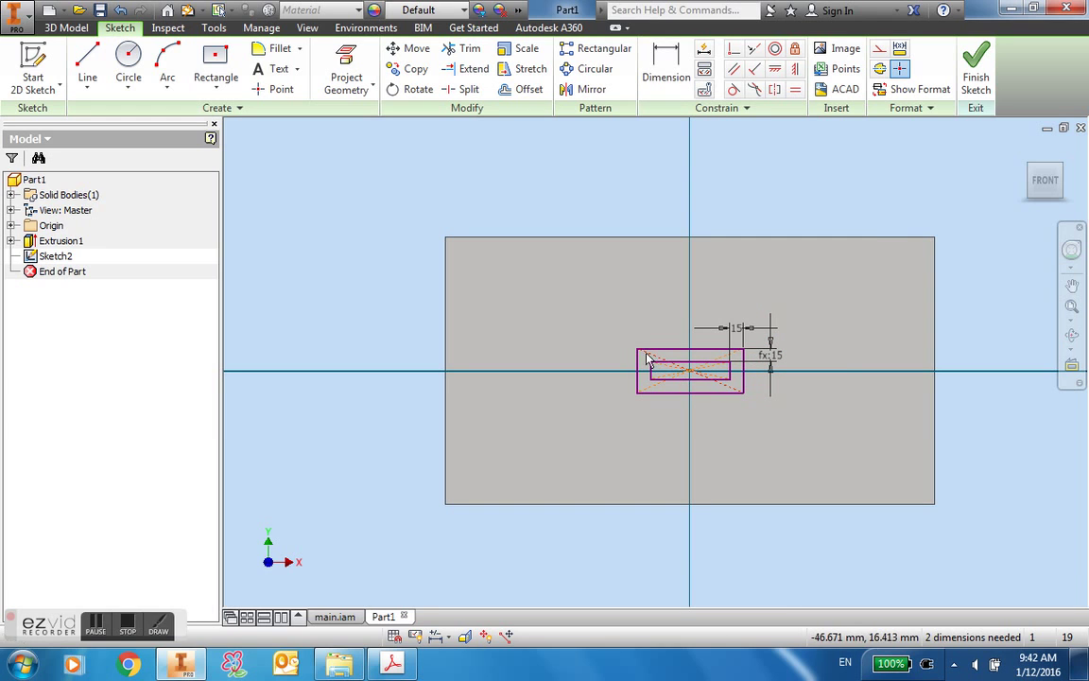
{"action": "left_click_drag", "start_coordinate": [637, 349], "coordinate": [567, 299]}
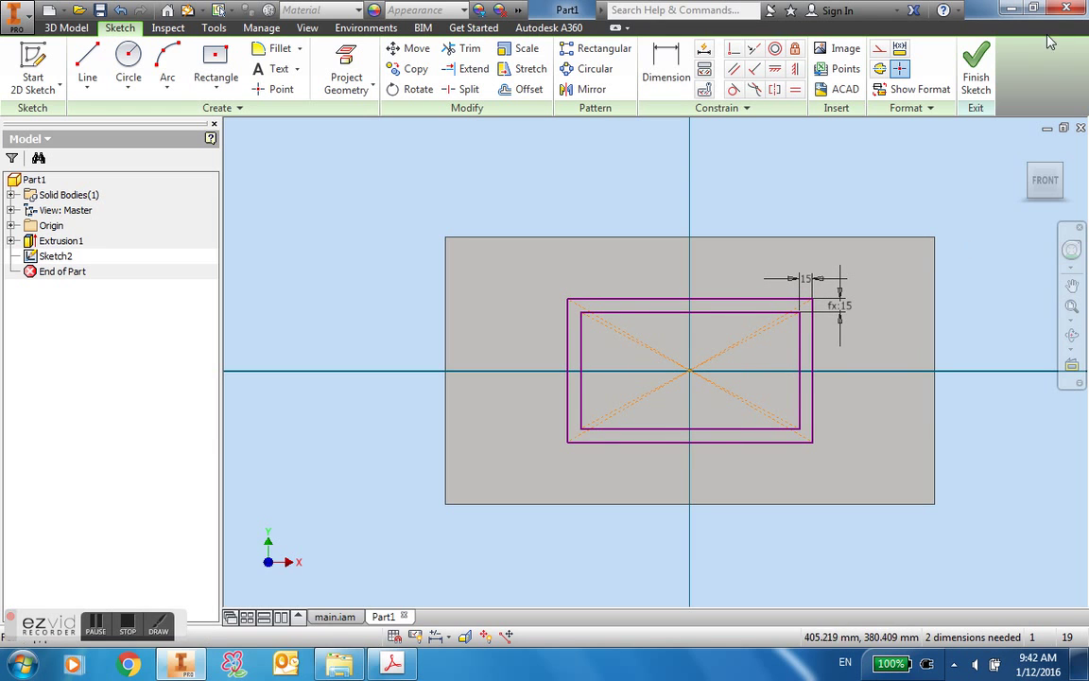
{"action": "left_click", "coordinate": [978, 66]}
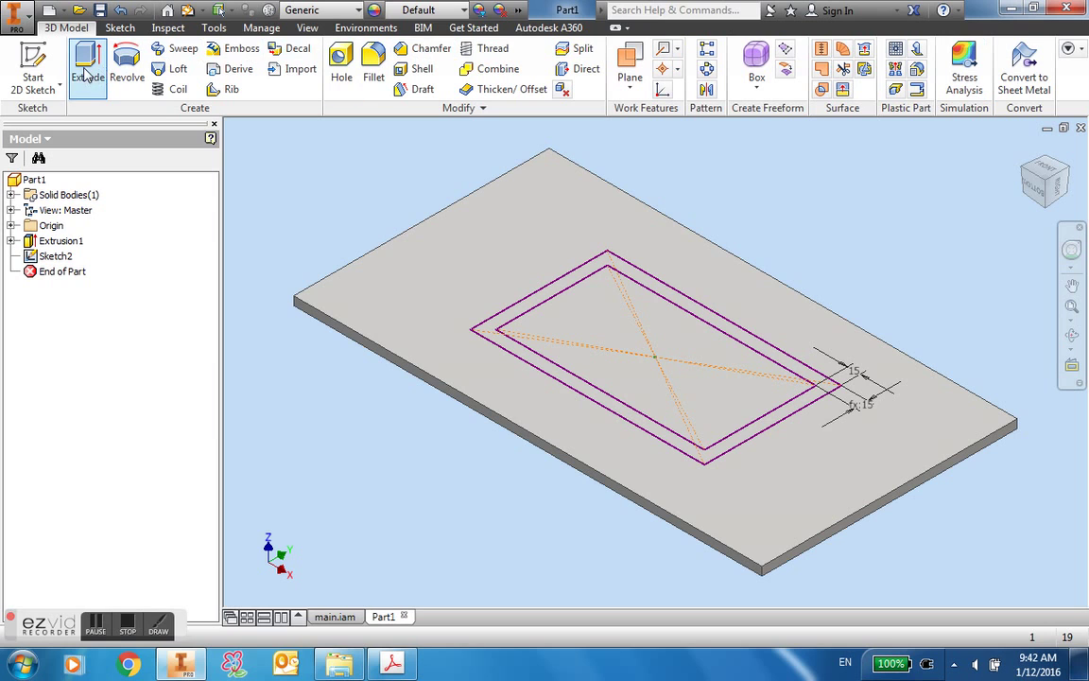
Extrude the ring between the two rectangles 145 mm upward from the plate as a box wall.
{"action": "left_click", "coordinate": [86, 74]}
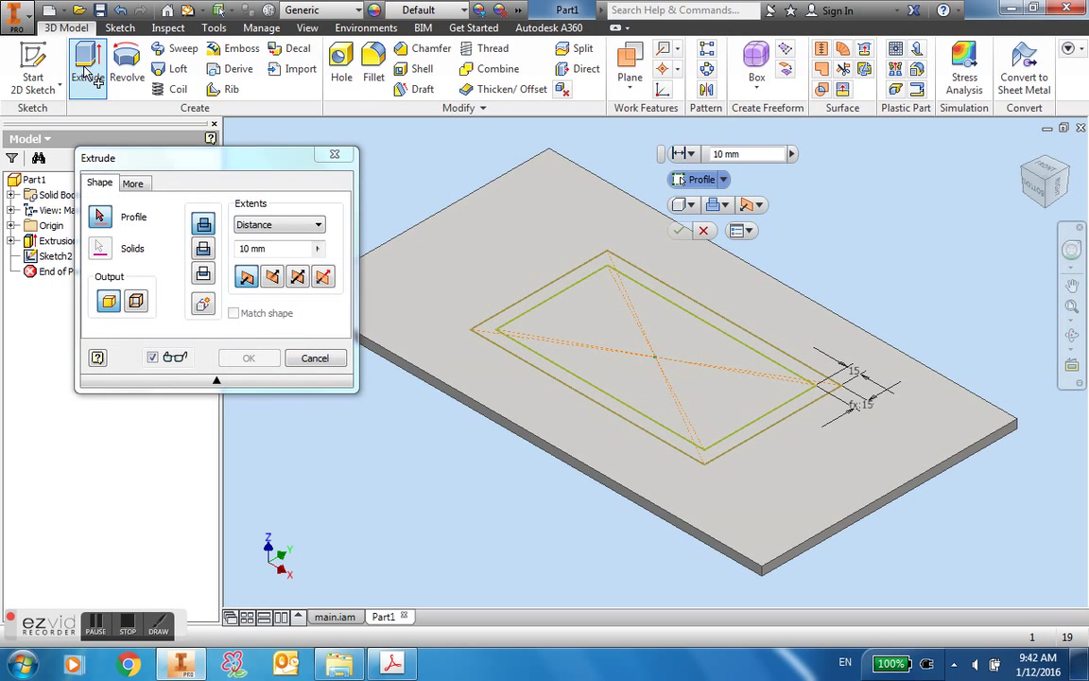
{"action": "left_click", "coordinate": [605, 264]}
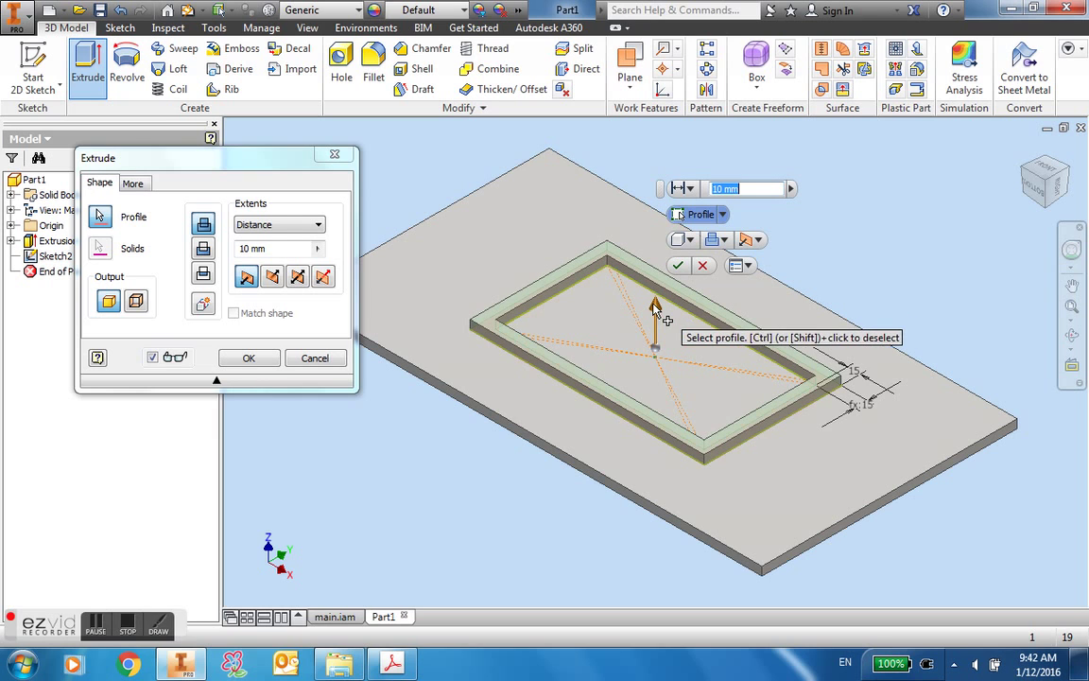
{"action": "left_click_drag", "start_coordinate": [654, 304], "coordinate": [655, 173]}
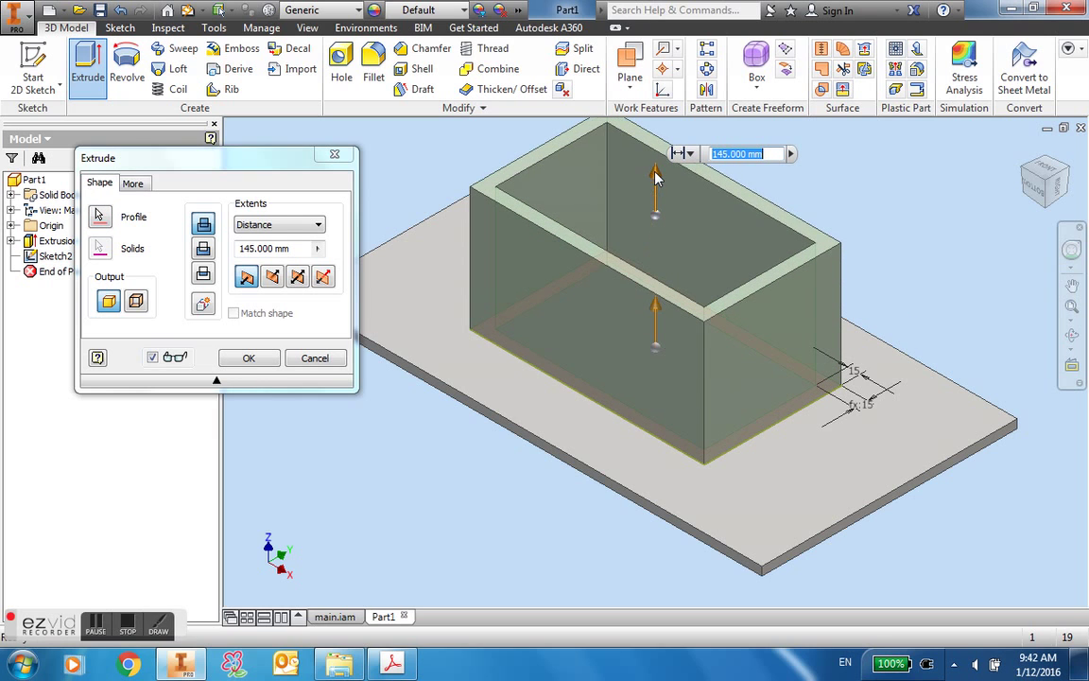
{"action": "left_click", "coordinate": [259, 365]}
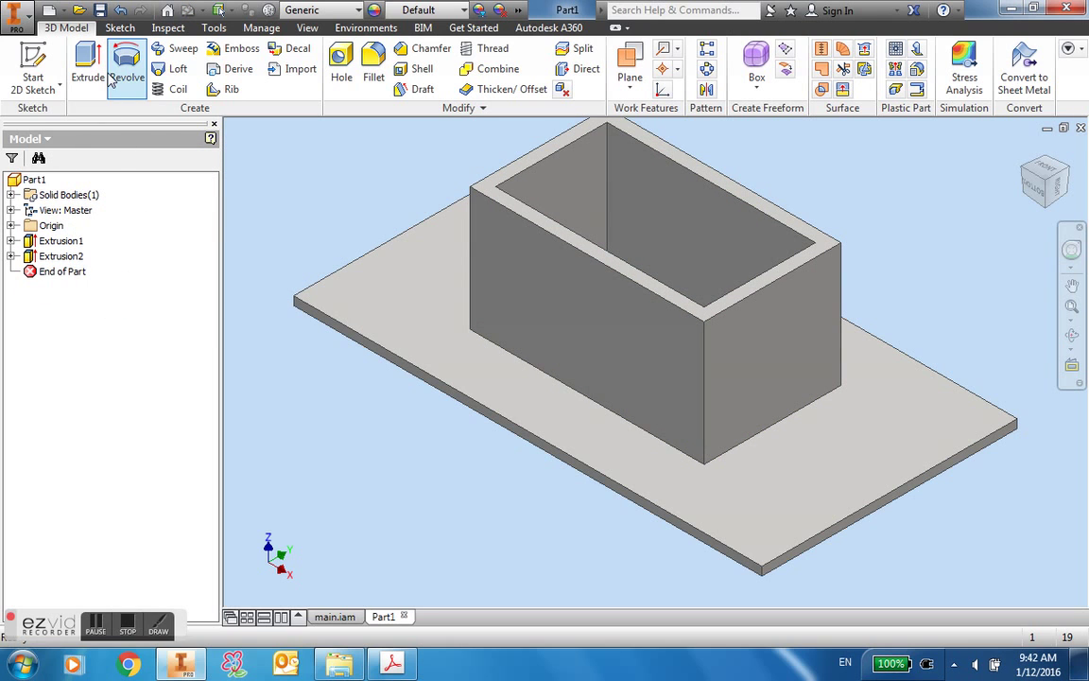
Save the part as baseplate in the Ex 3, flycut milling folder.
{"action": "left_click", "coordinate": [100, 13]}
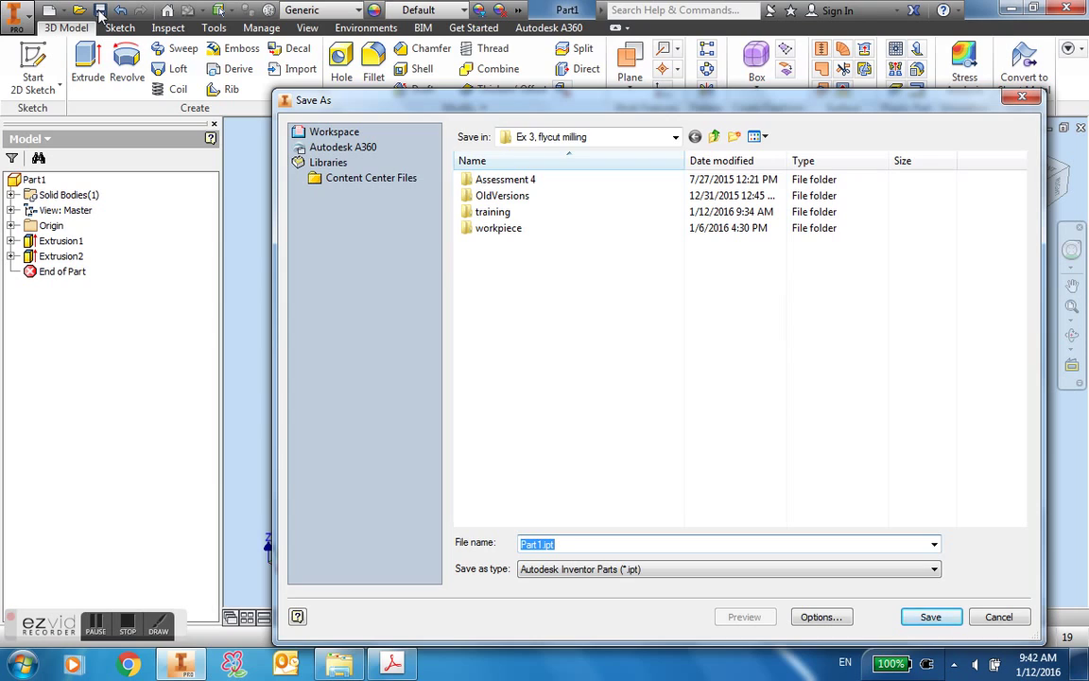
{"action": "type", "text": "baseplate"}
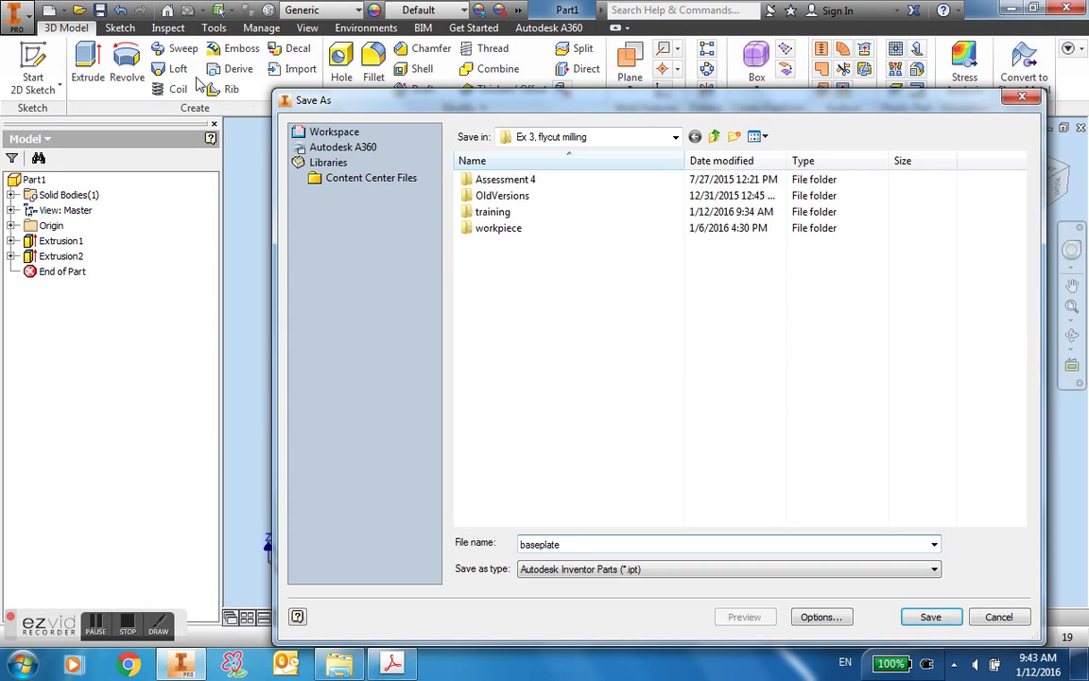
{"action": "left_click", "coordinate": [925, 618]}
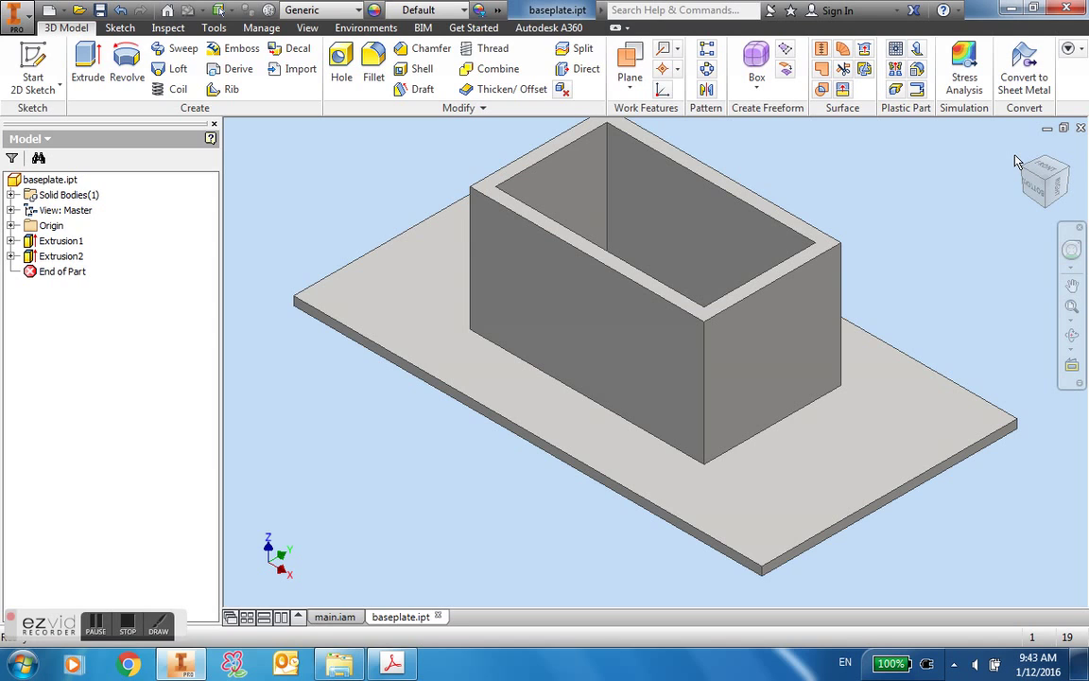
Place one baseplate.ipt from the Ex 3, flycut milling folder into the main.iam assembly, in front of the fixture.
{"action": "left_click", "coordinate": [336, 618]}
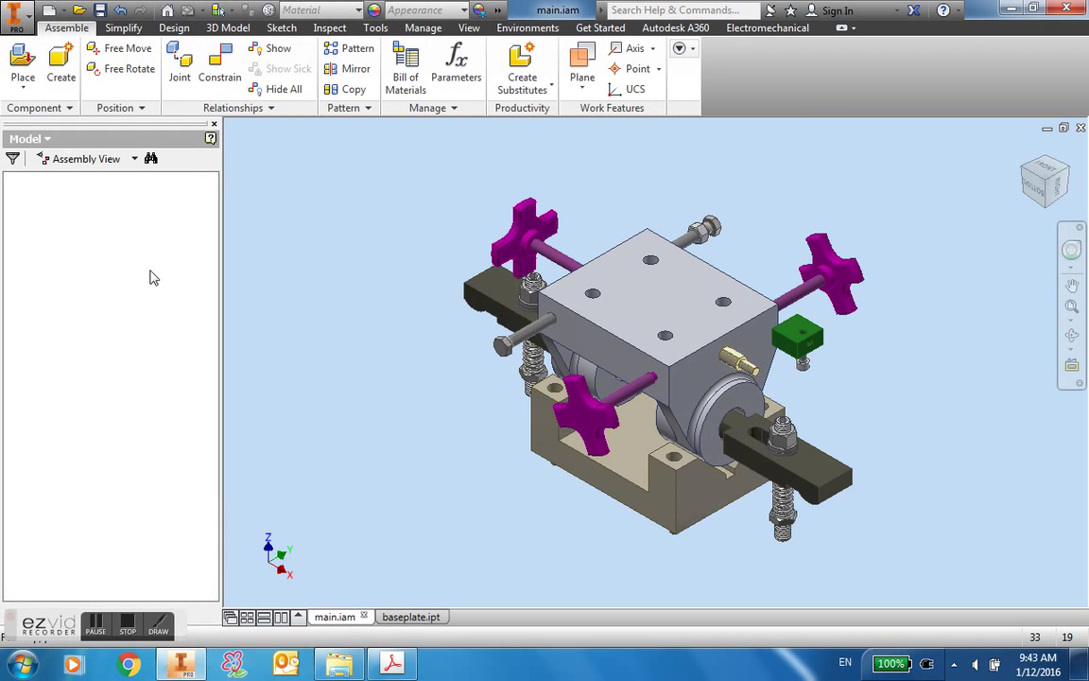
{"action": "left_click", "coordinate": [22, 59]}
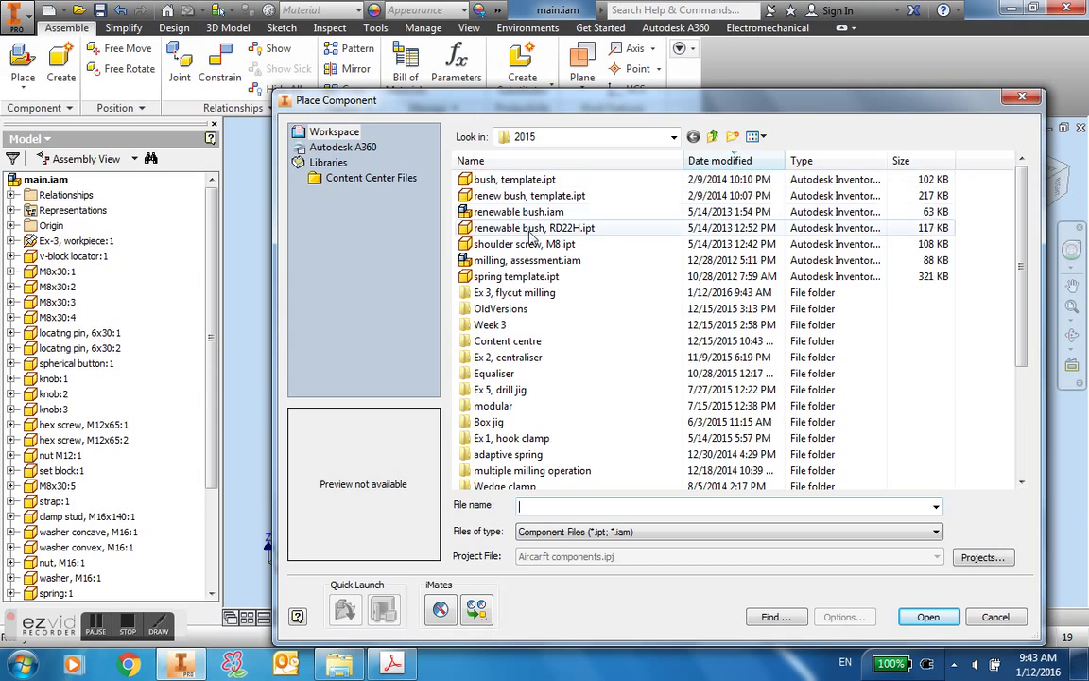
{"action": "mouse_move", "coordinate": [1021, 348]}
{"action": "left_mouse_down"}
{"action": "mouse_move", "coordinate": [1021, 448]}
{"action": "mouse_move", "coordinate": [1019, 344]}
{"action": "left_mouse_up"}
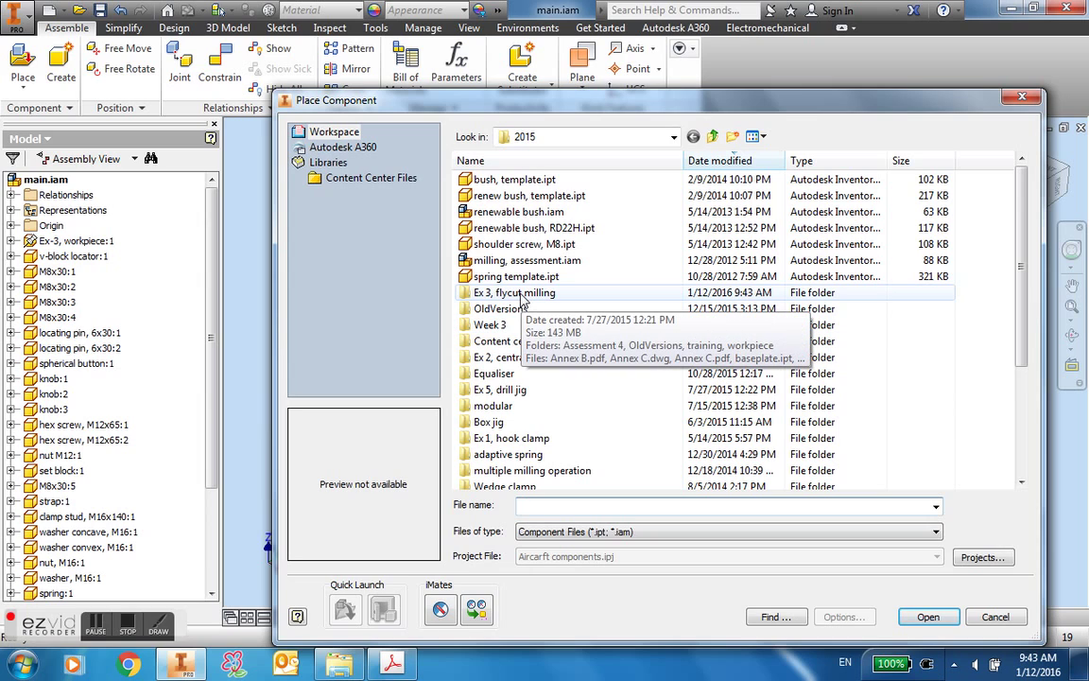
{"action": "double_click", "coordinate": [521, 293]}
{"action": "left_click", "coordinate": [463, 244]}
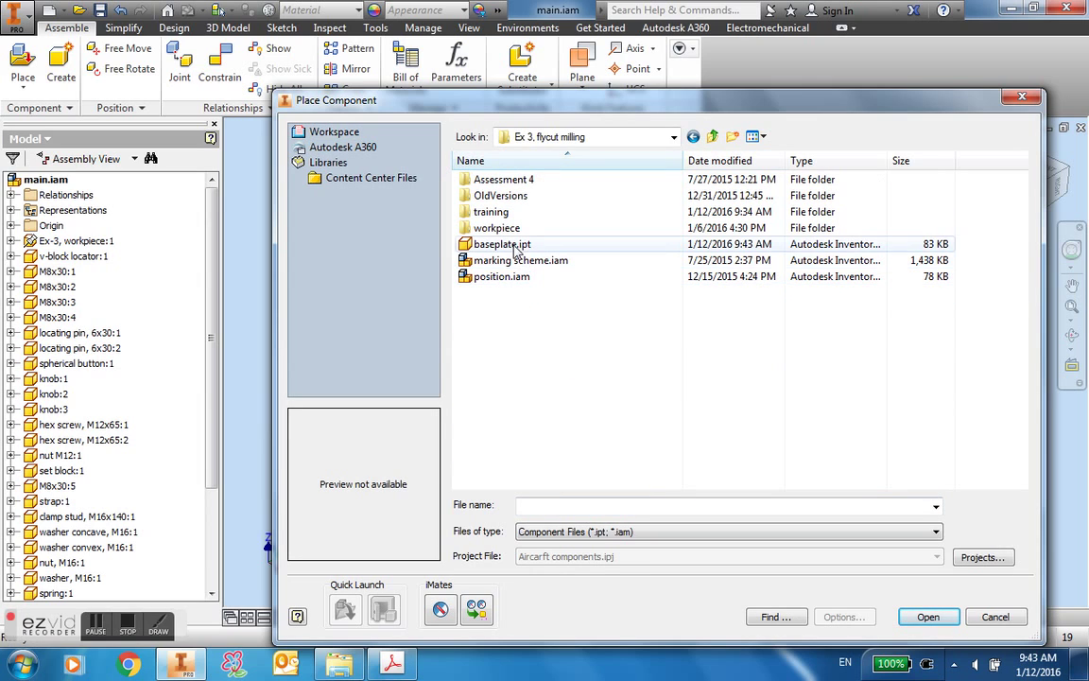
{"action": "left_click", "coordinate": [927, 617]}
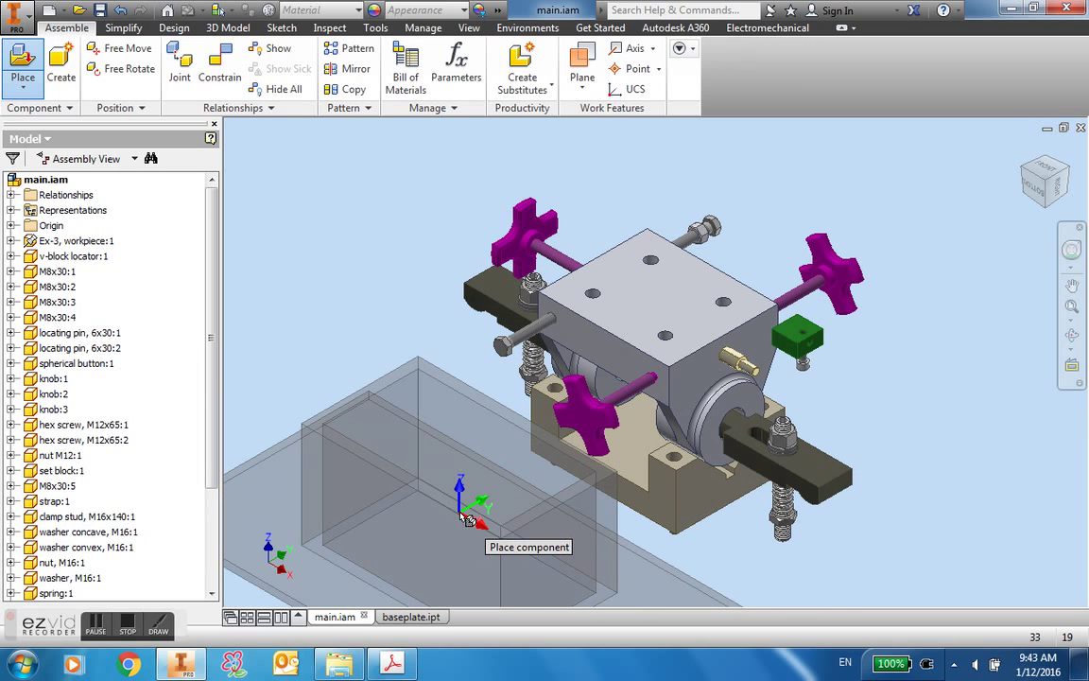
{"action": "left_click", "coordinate": [466, 517]}
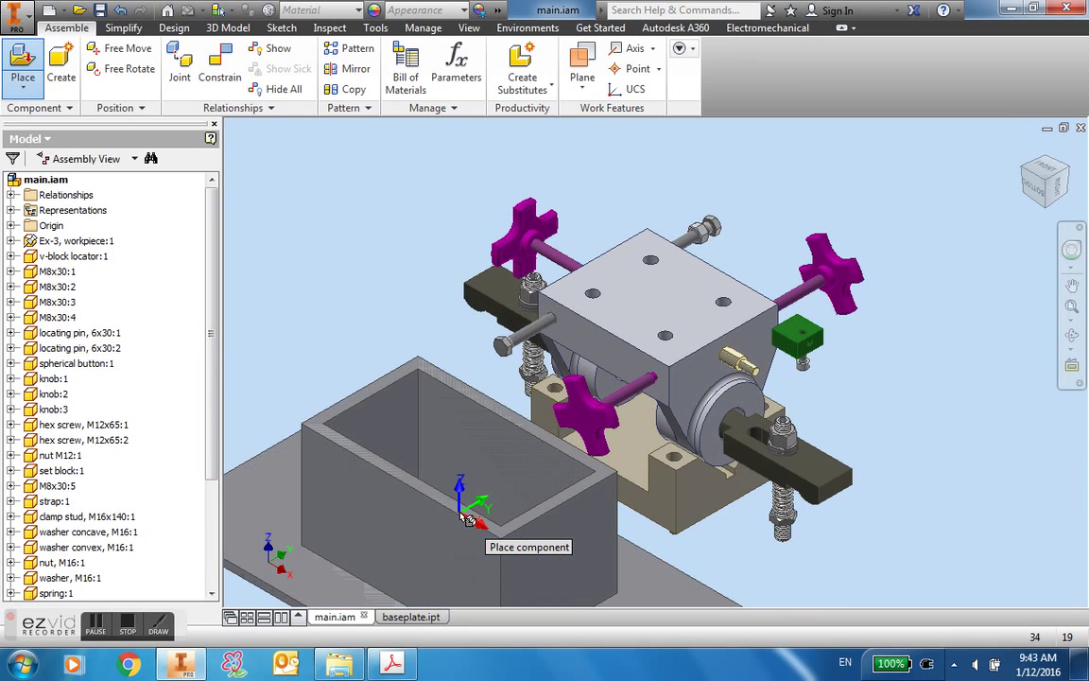
Mate the baseplate's upper face to the underside of the v-block locator with 0 mm offset.
{"action": "left_click", "coordinate": [219, 68]}
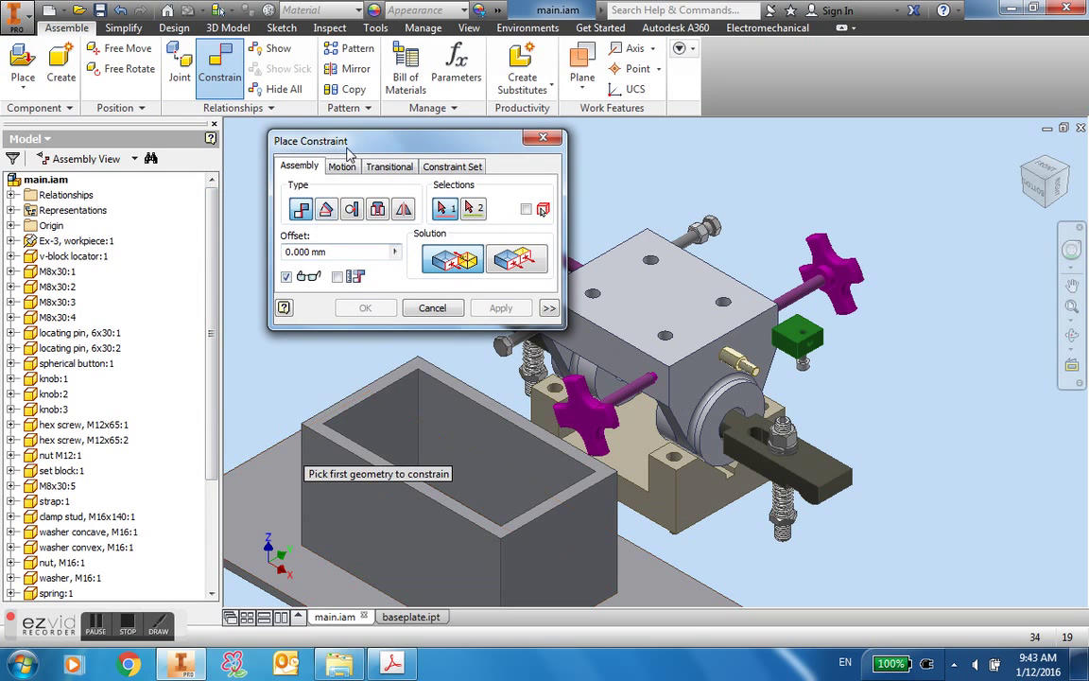
{"action": "left_click_drag", "start_coordinate": [345, 151], "coordinate": [157, 144]}
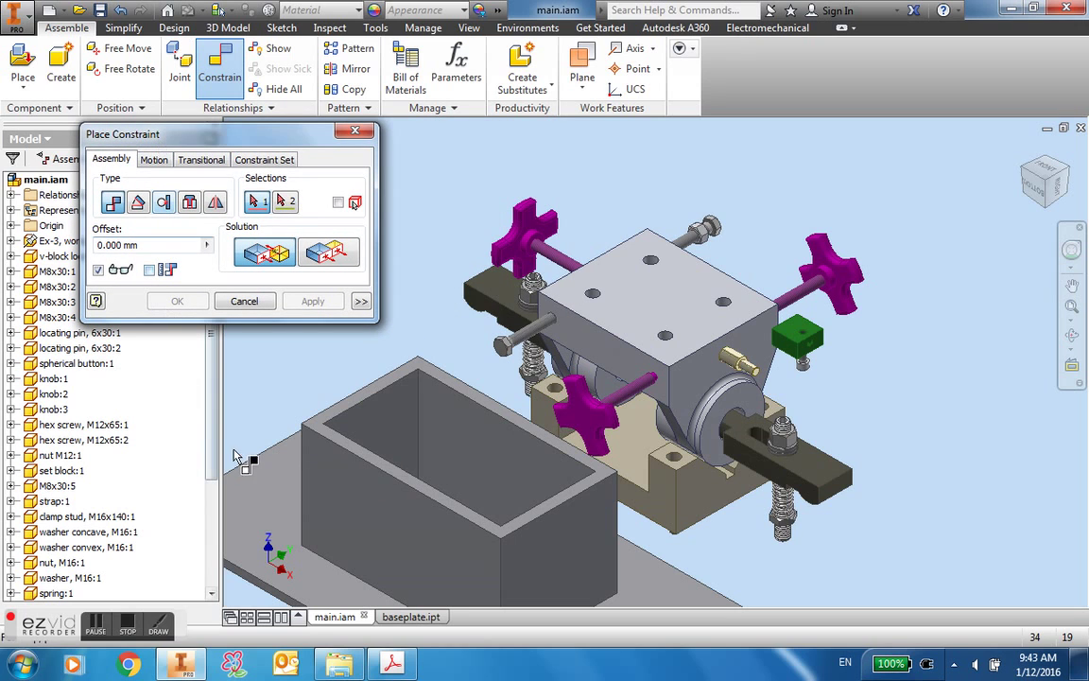
{"action": "left_click", "coordinate": [256, 494]}
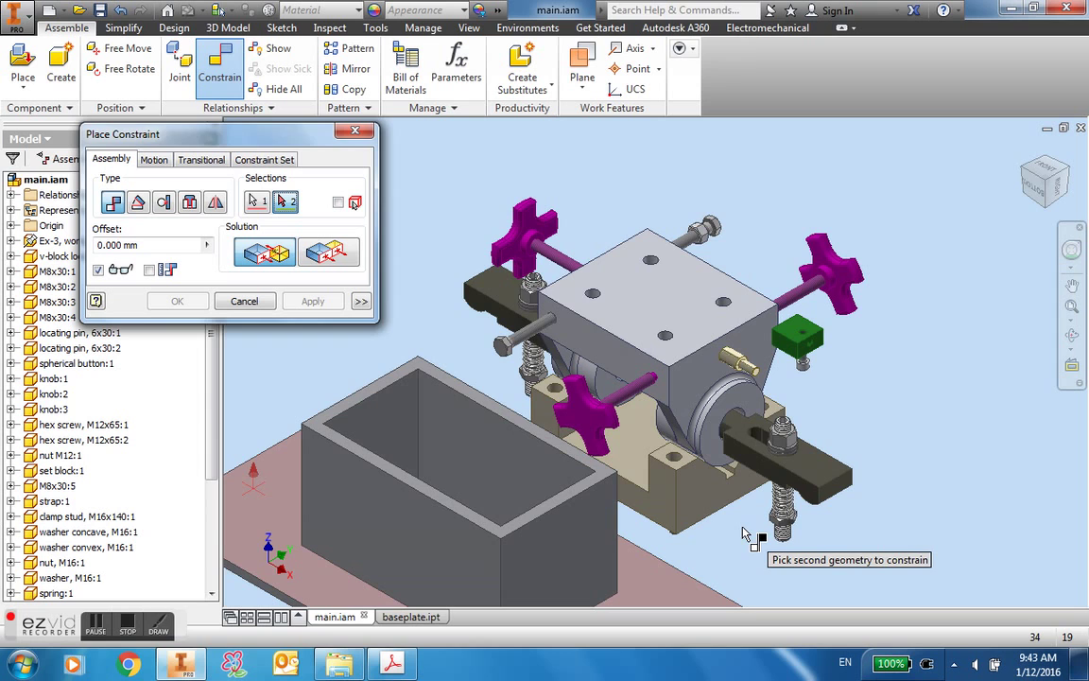
{"action": "middle_click_drag", "start_coordinate": [744, 535], "coordinate": [729, 473], "text": "shift"}
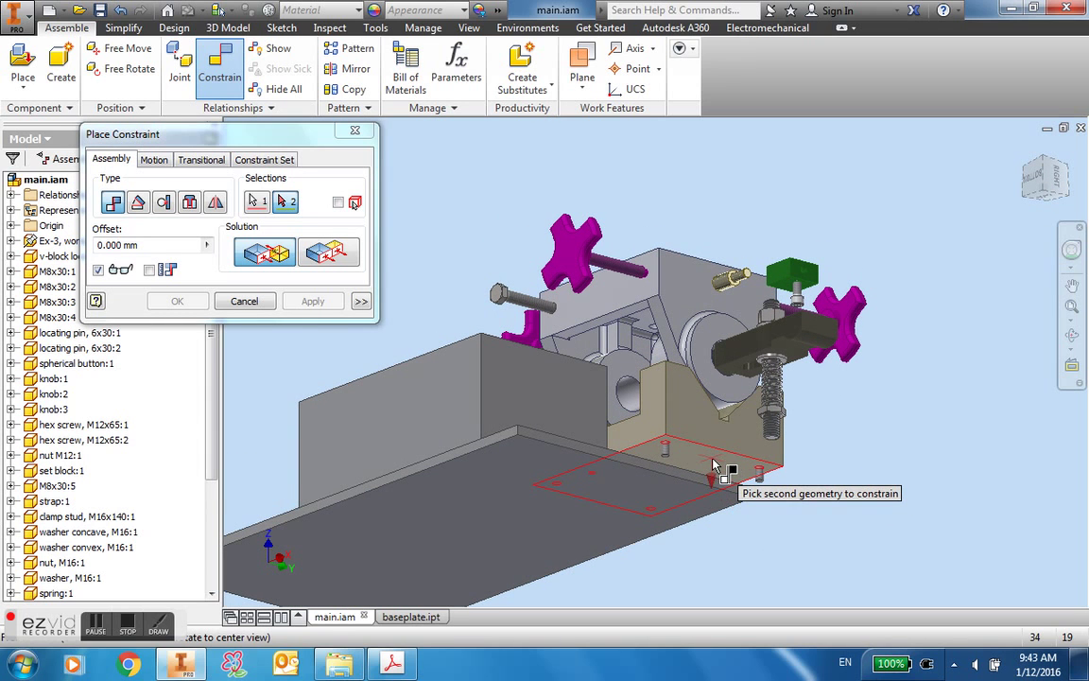
{"action": "left_click", "coordinate": [714, 465]}
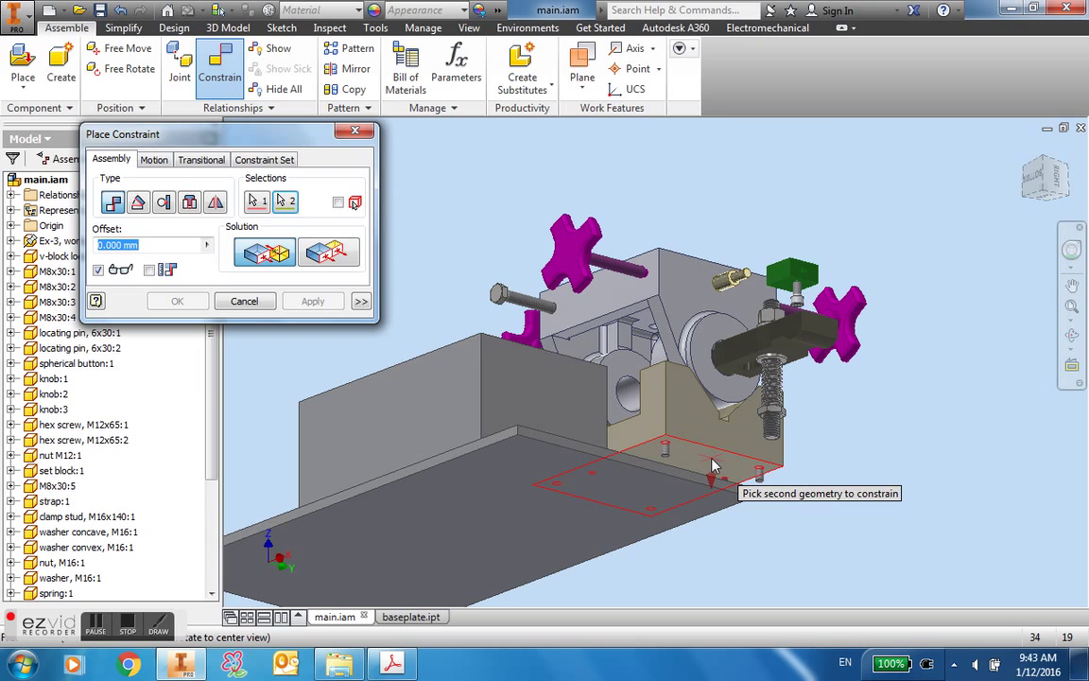
{"action": "left_click", "coordinate": [714, 465]}
{"action": "left_click", "coordinate": [319, 305]}
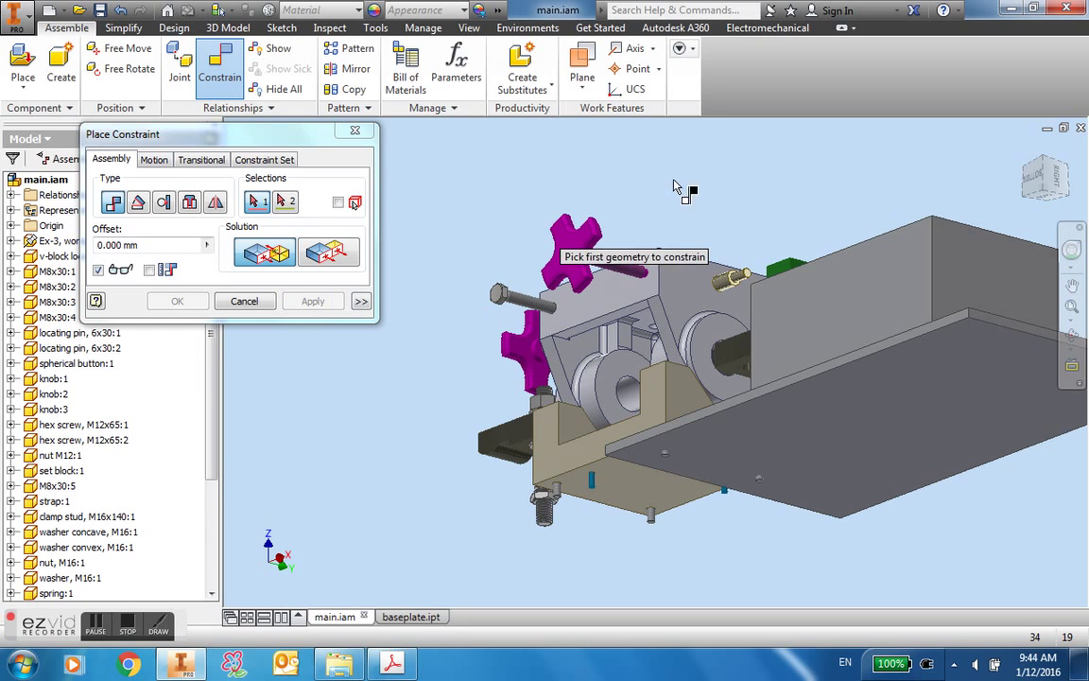
Close the constraint tool and, in the upright Front view, move the baseplate clear of the other fixture components.
{"action": "left_click", "coordinate": [1028, 157]}
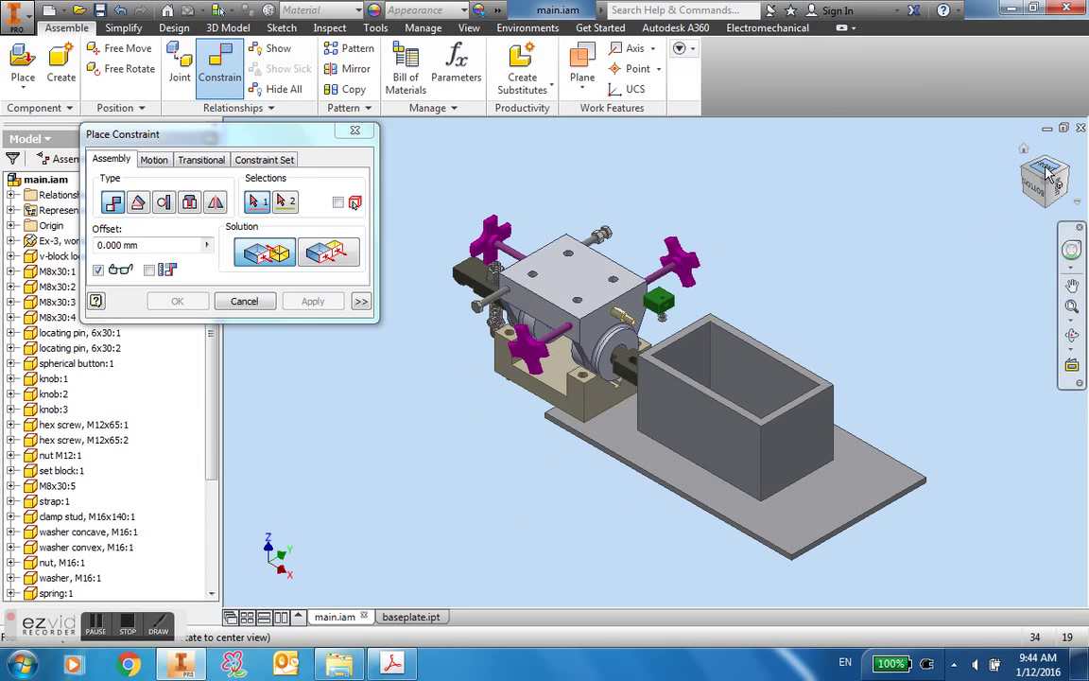
{"action": "left_click", "coordinate": [1047, 170]}
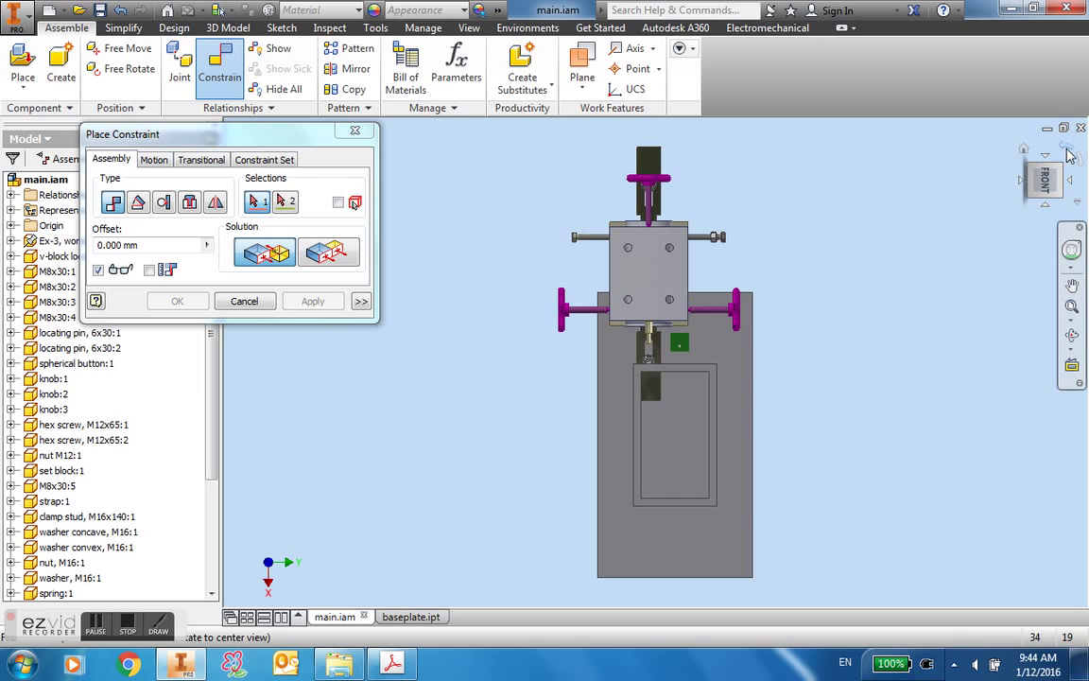
{"action": "left_click", "coordinate": [1069, 152]}
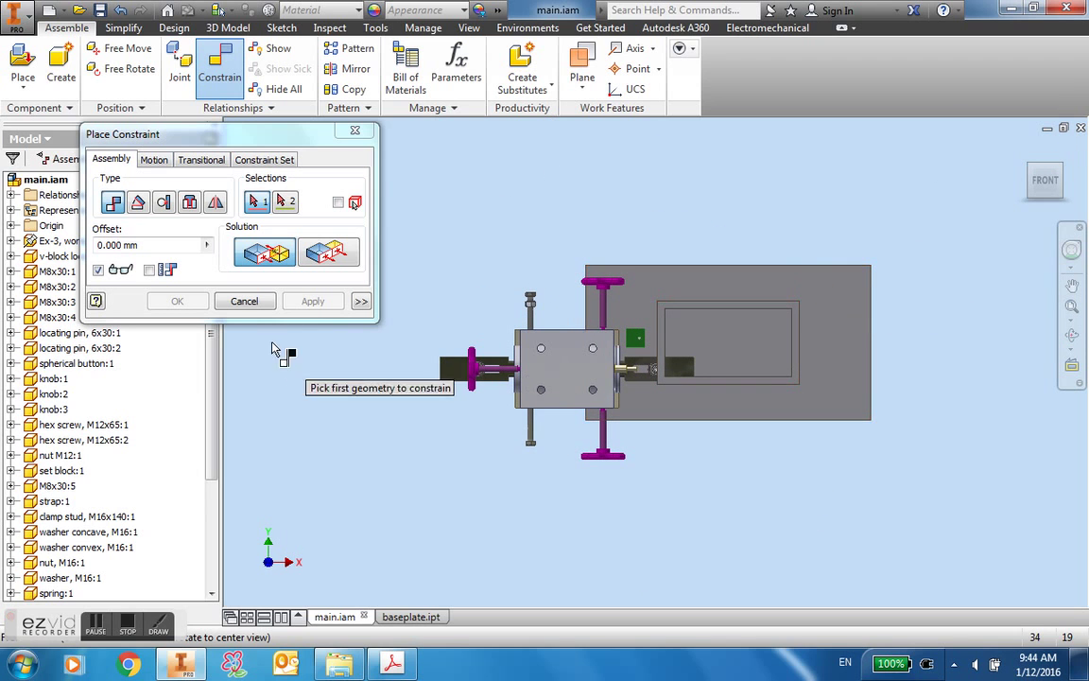
{"action": "left_click", "coordinate": [245, 300]}
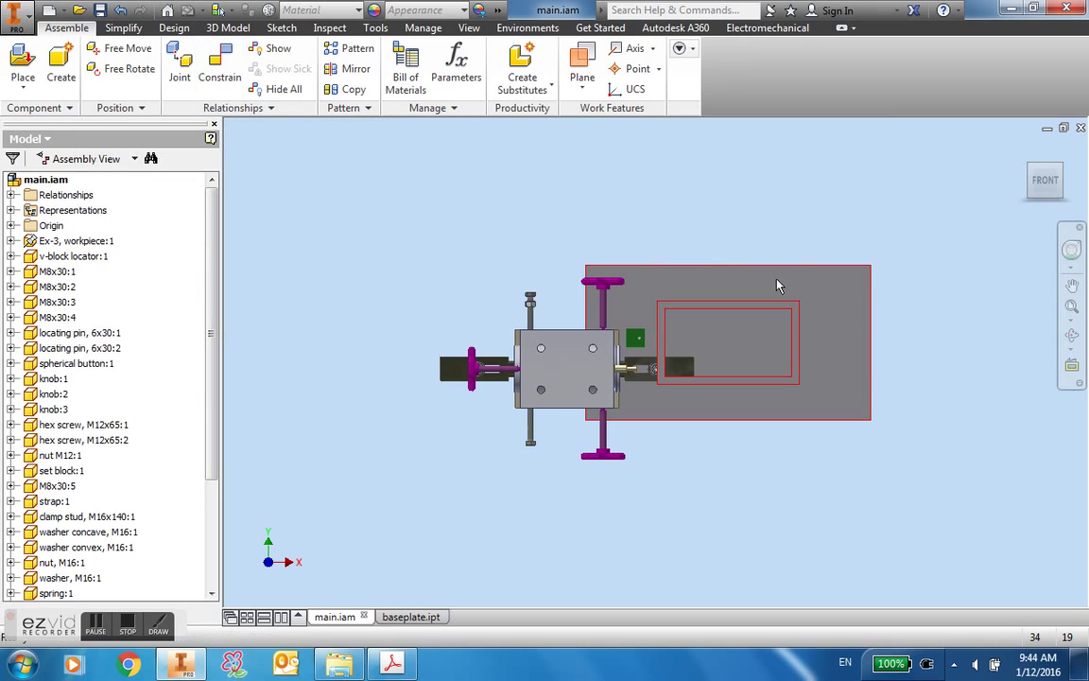
{"action": "left_click_drag", "start_coordinate": [776, 284], "coordinate": [853, 201]}
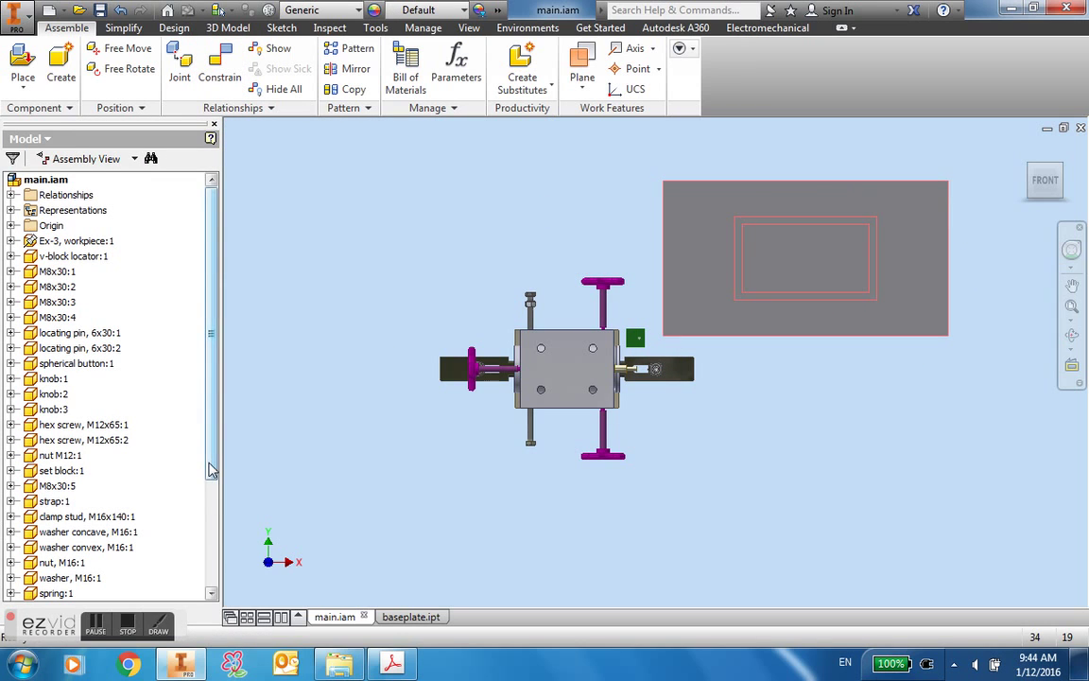
Mate the baseplate's YZ Plane to the main assembly's YZ Plane with 0 mm offset.
{"action": "scroll", "coordinate": [104, 530], "scroll_direction": "down", "scroll_amount": 4}
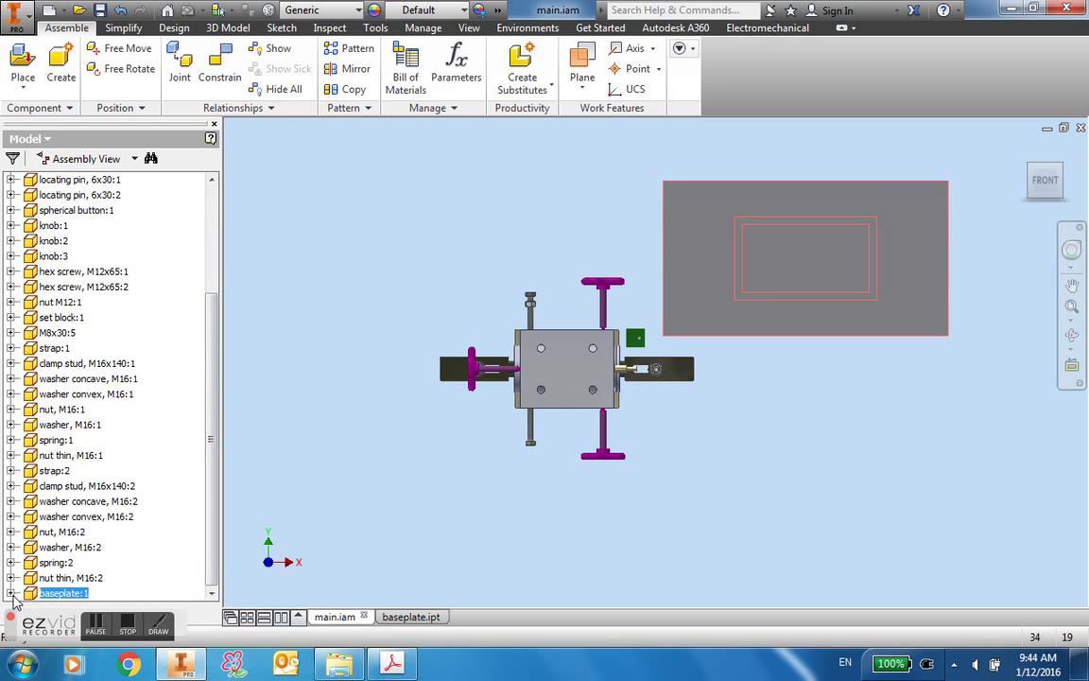
{"action": "left_click", "coordinate": [11, 593]}
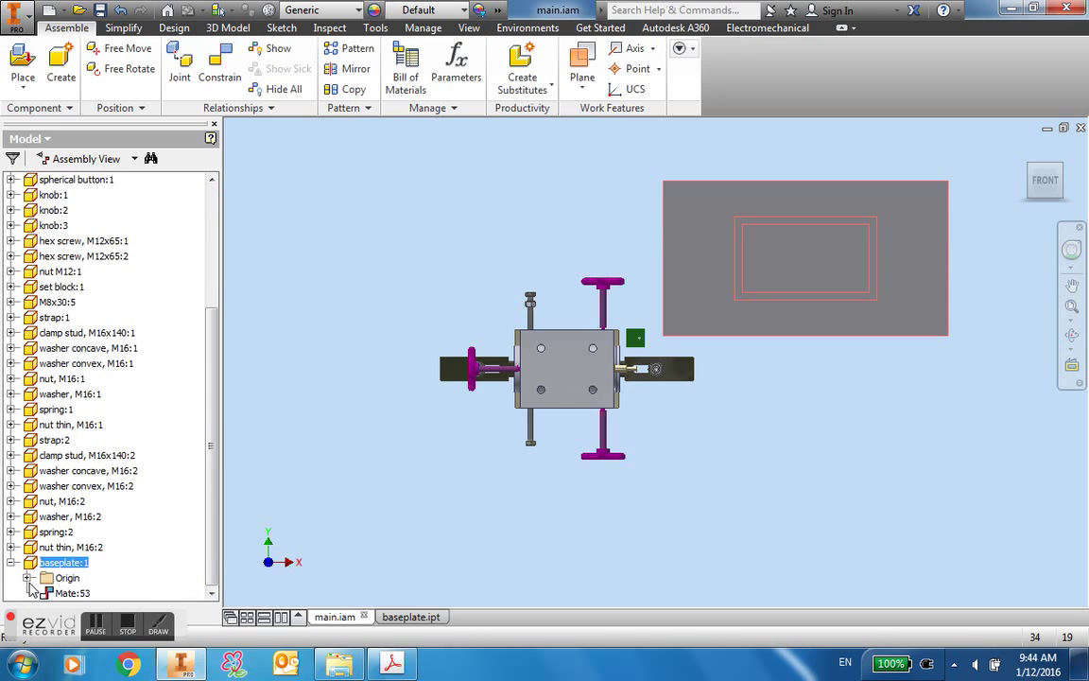
{"action": "left_click", "coordinate": [27, 578]}
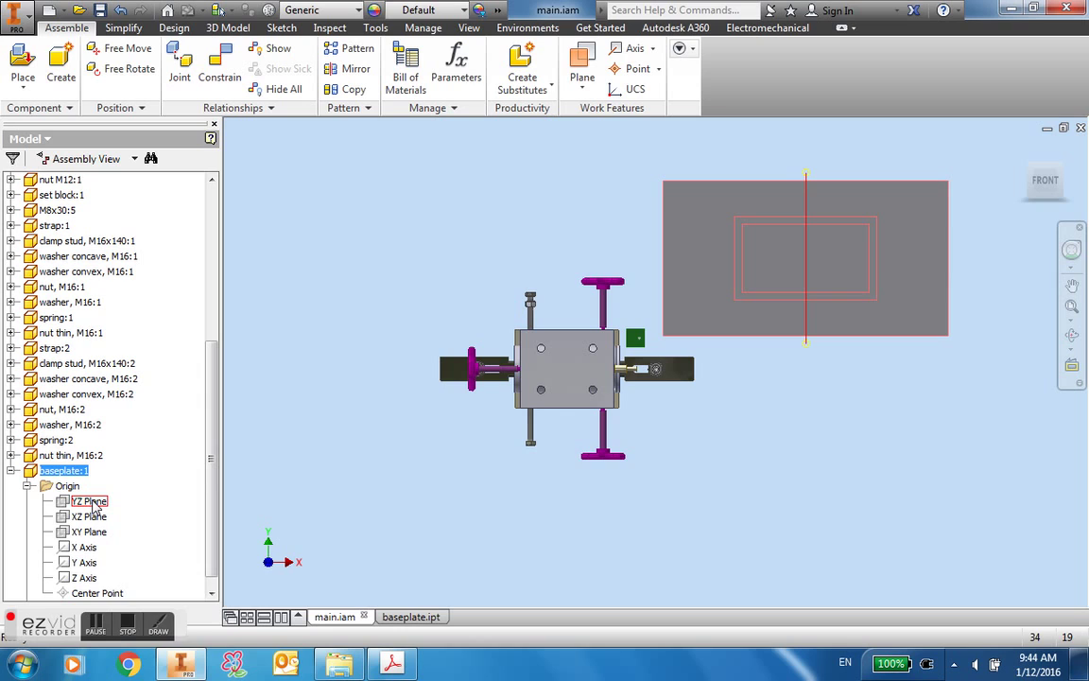
{"action": "left_click", "coordinate": [90, 502]}
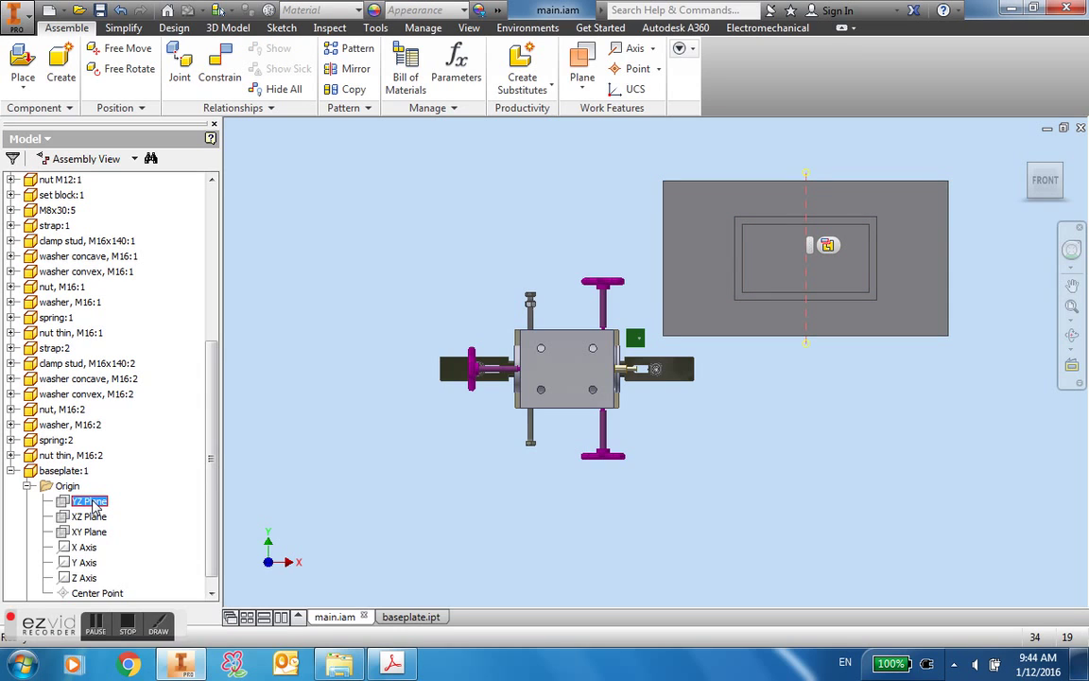
{"action": "left_click", "coordinate": [219, 64]}
{"action": "left_click_drag", "start_coordinate": [230, 135], "coordinate": [378, 145]}
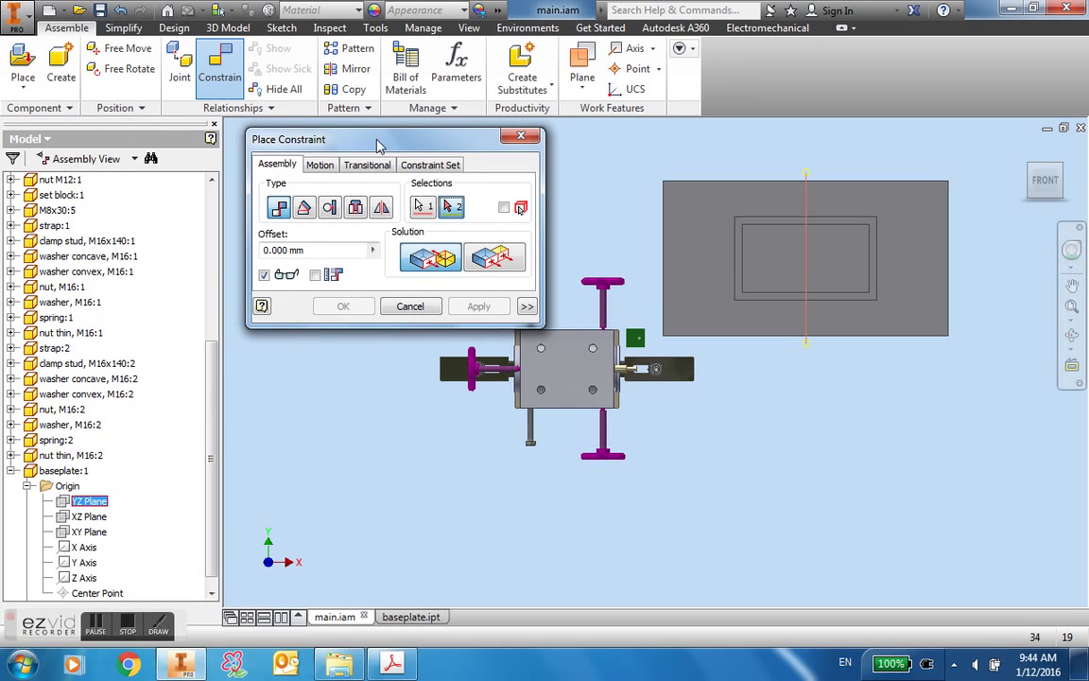
{"action": "left_click", "coordinate": [215, 217]}
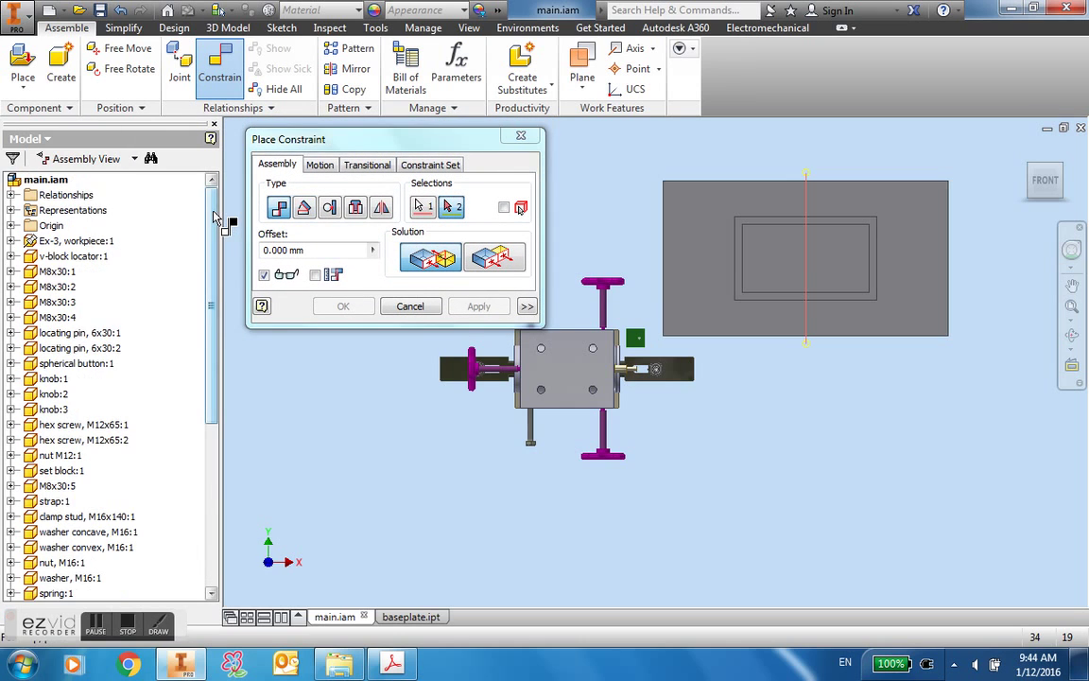
{"action": "left_click", "coordinate": [11, 225]}
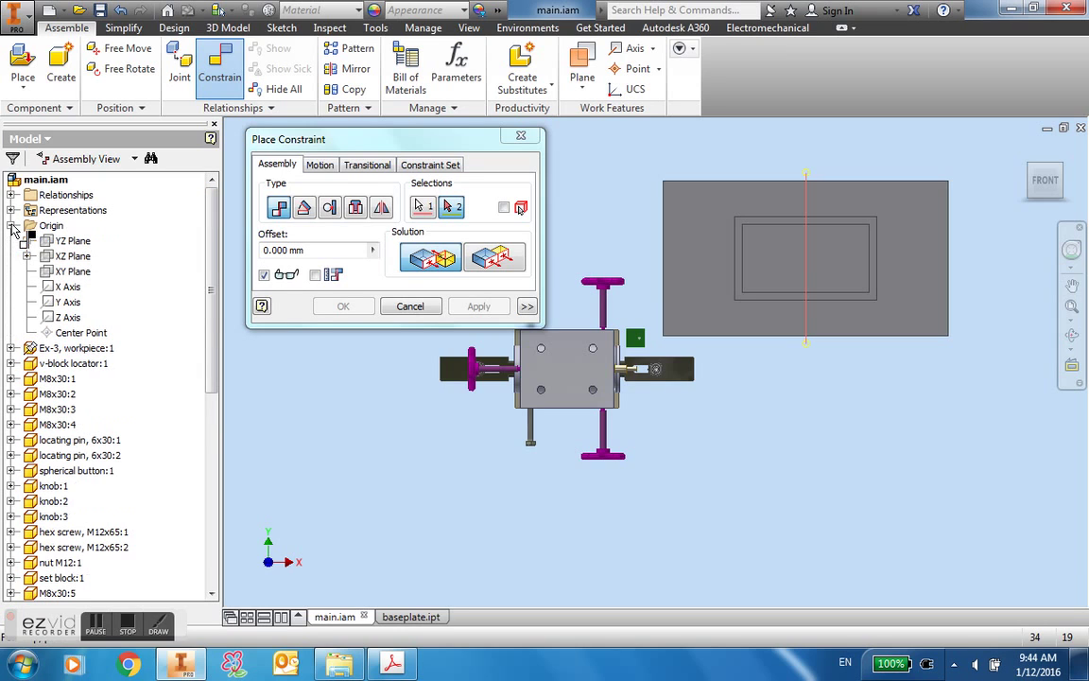
{"action": "left_click", "coordinate": [62, 242]}
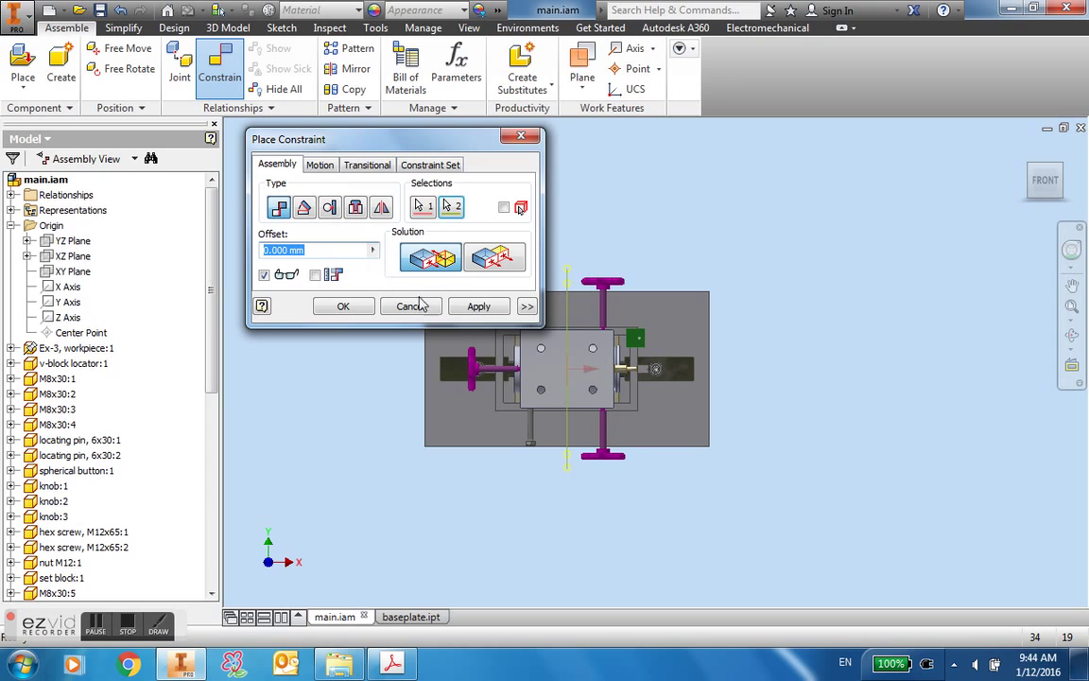
{"action": "left_click", "coordinate": [479, 306]}
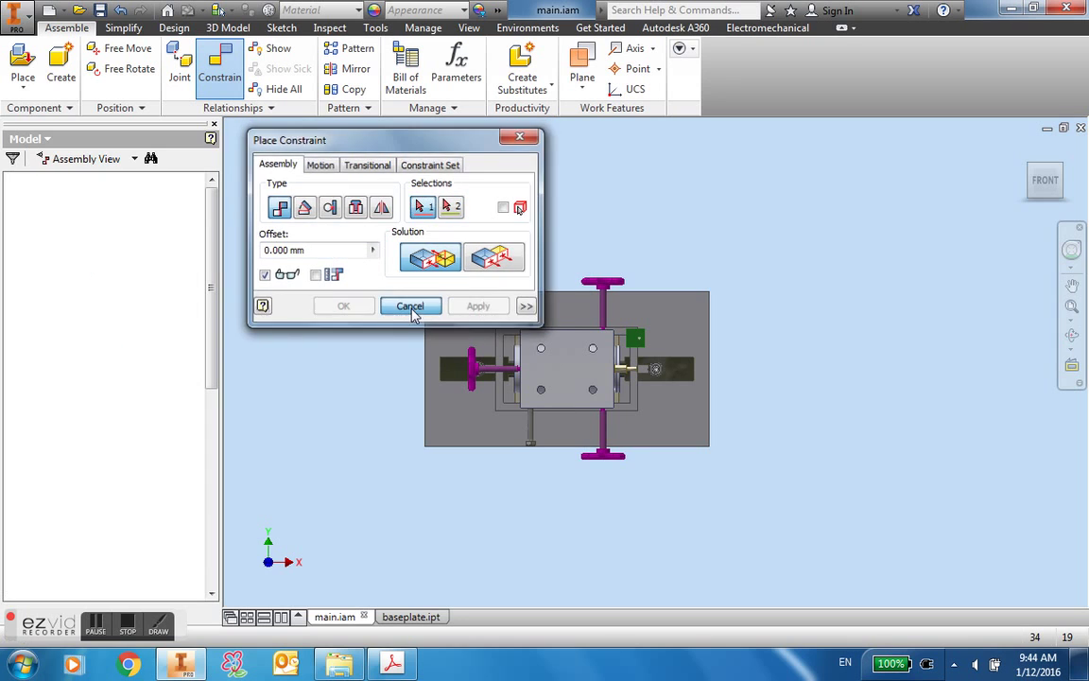
{"action": "left_click", "coordinate": [411, 305]}
Move the baseplate clear of the fixture and mate its XZ Plane to the assembly's XZ Plane with 0 mm offset.
{"action": "left_click_drag", "start_coordinate": [647, 303], "coordinate": [667, 144]}
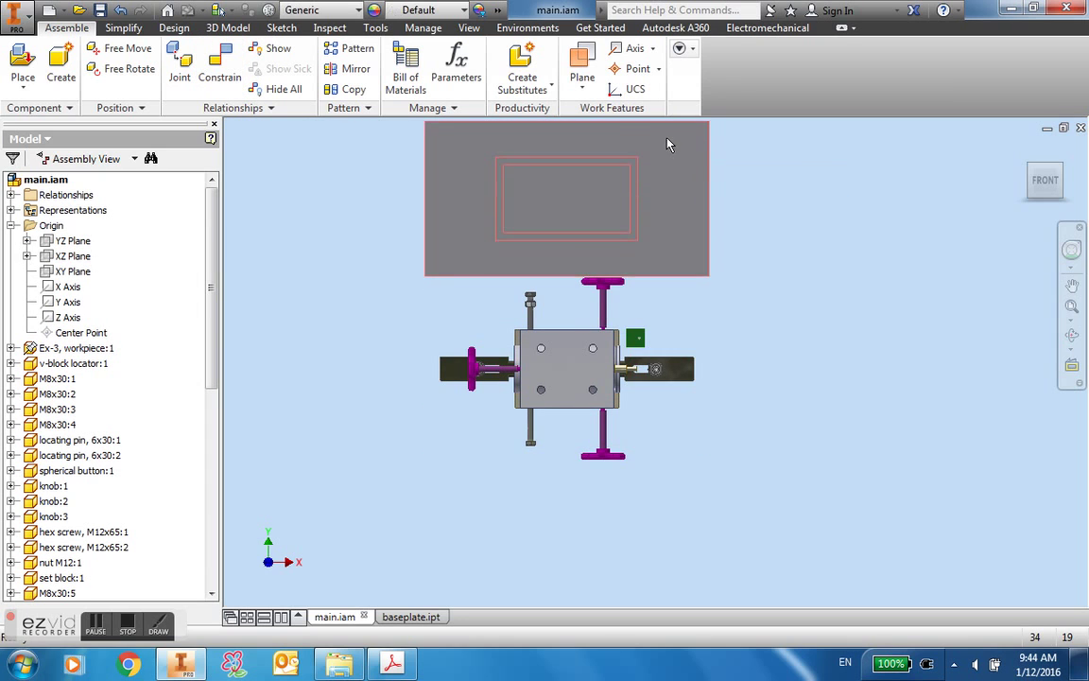
{"action": "left_click", "coordinate": [220, 67]}
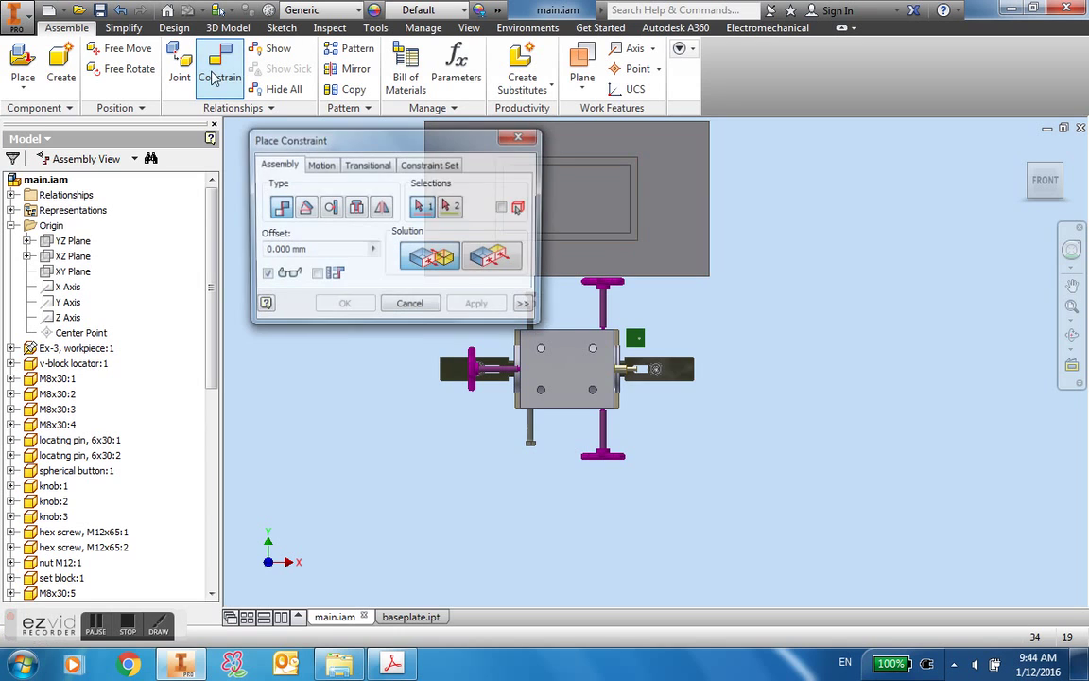
{"action": "left_click", "coordinate": [67, 257]}
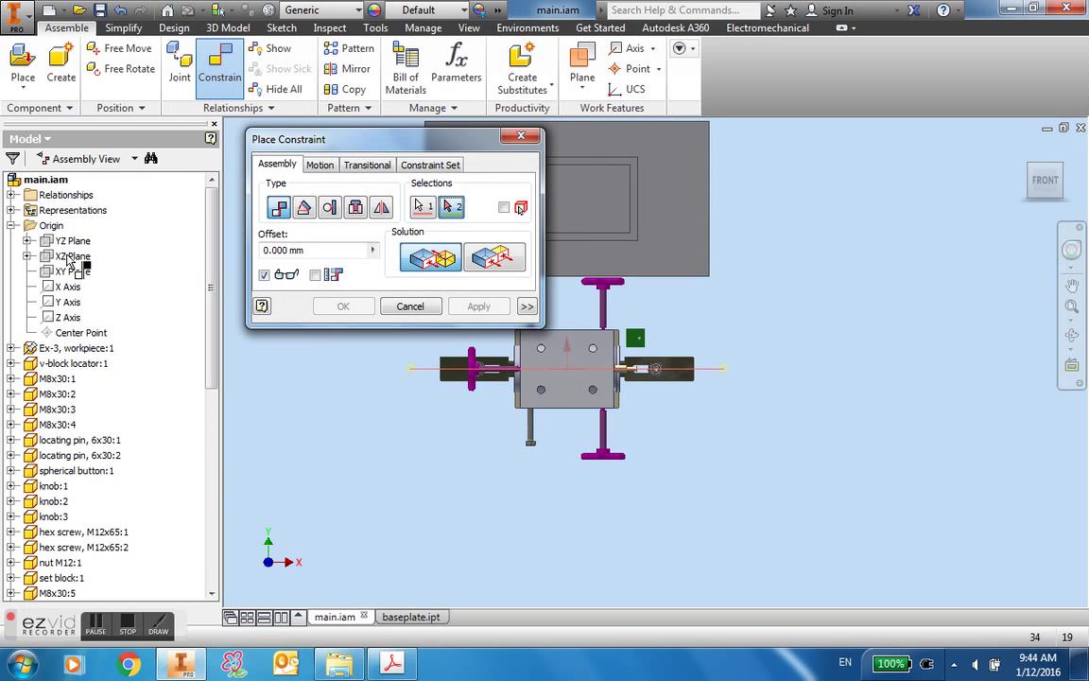
{"action": "left_click_drag", "start_coordinate": [211, 344], "coordinate": [225, 522]}
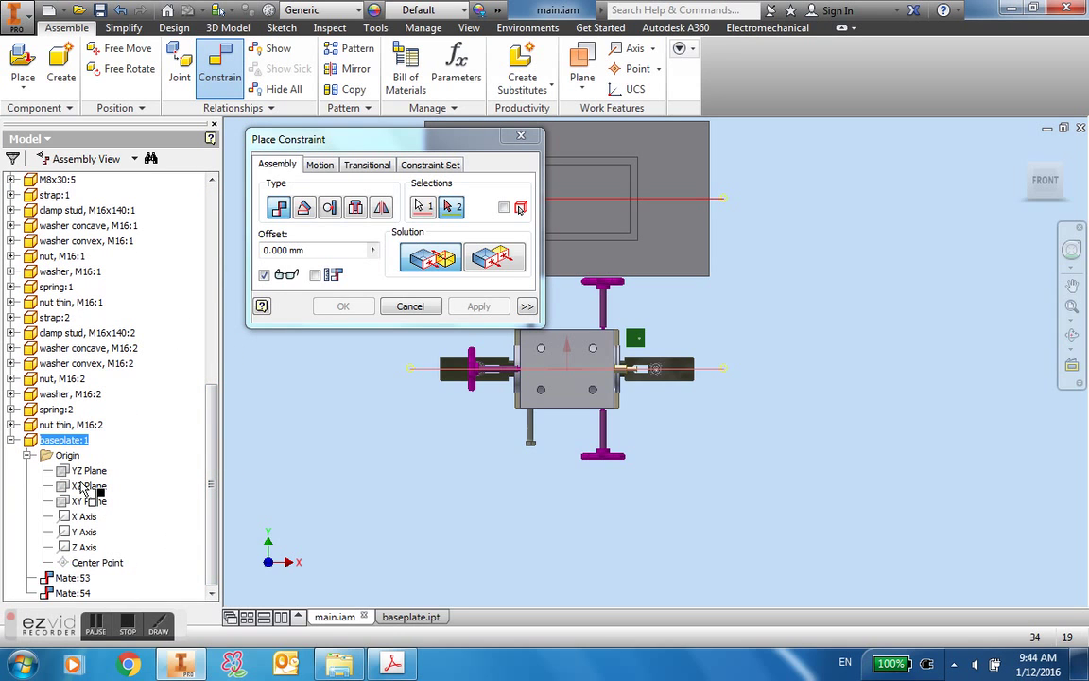
{"action": "left_click_drag", "start_coordinate": [373, 150], "coordinate": [911, 164]}
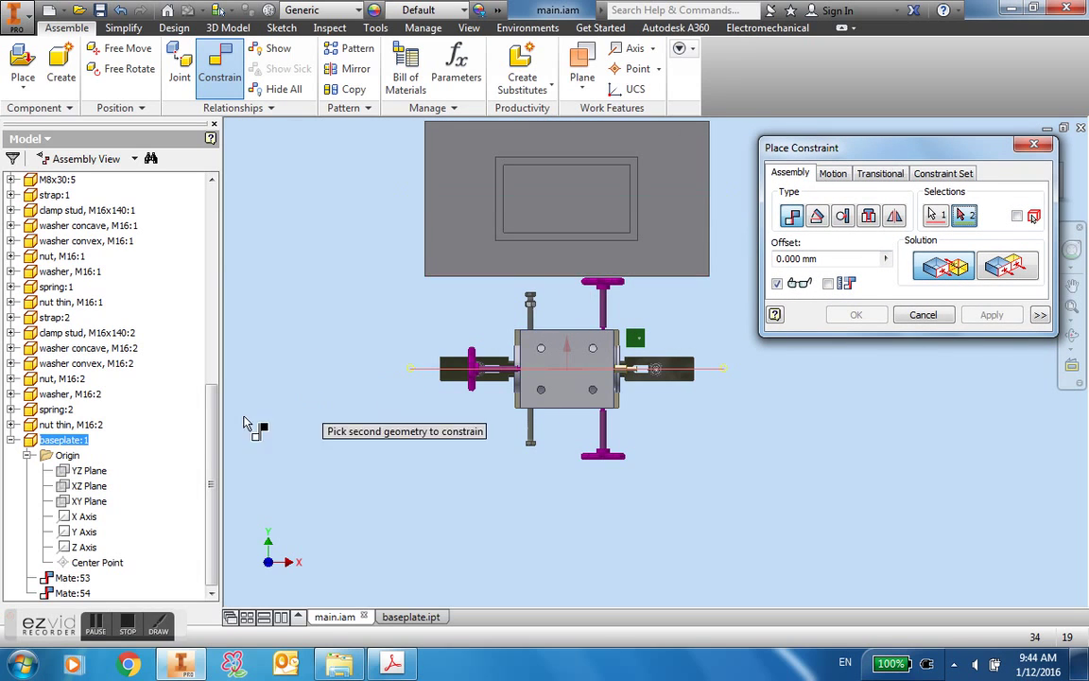
{"action": "left_click", "coordinate": [83, 487]}
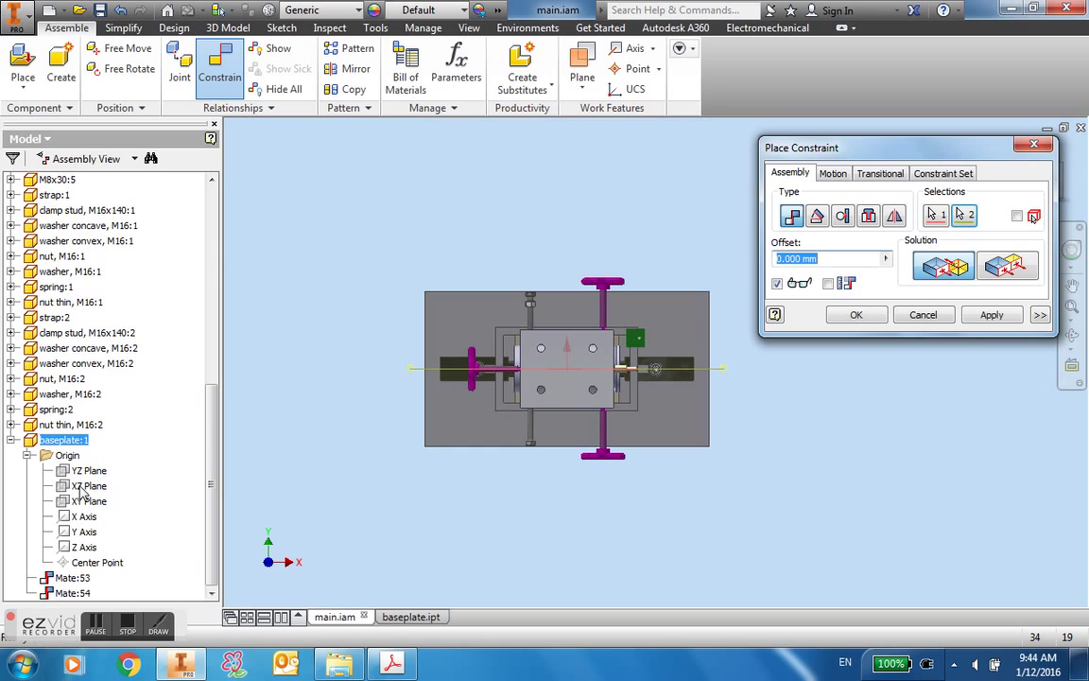
{"action": "left_click", "coordinate": [994, 316]}
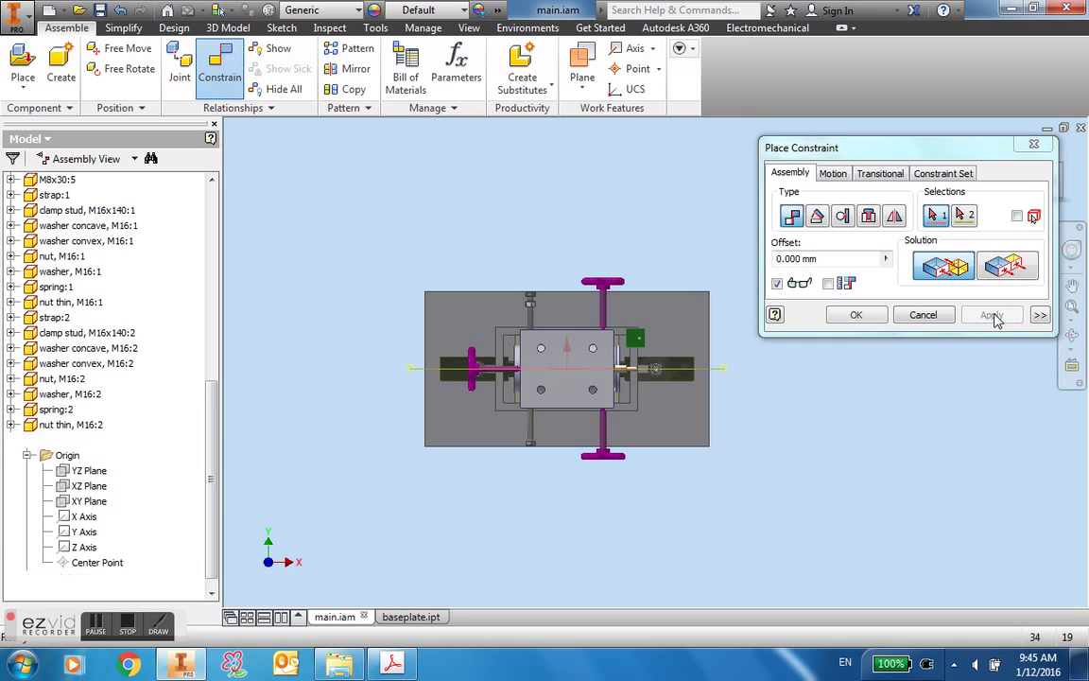
{"action": "left_click", "coordinate": [924, 318]}
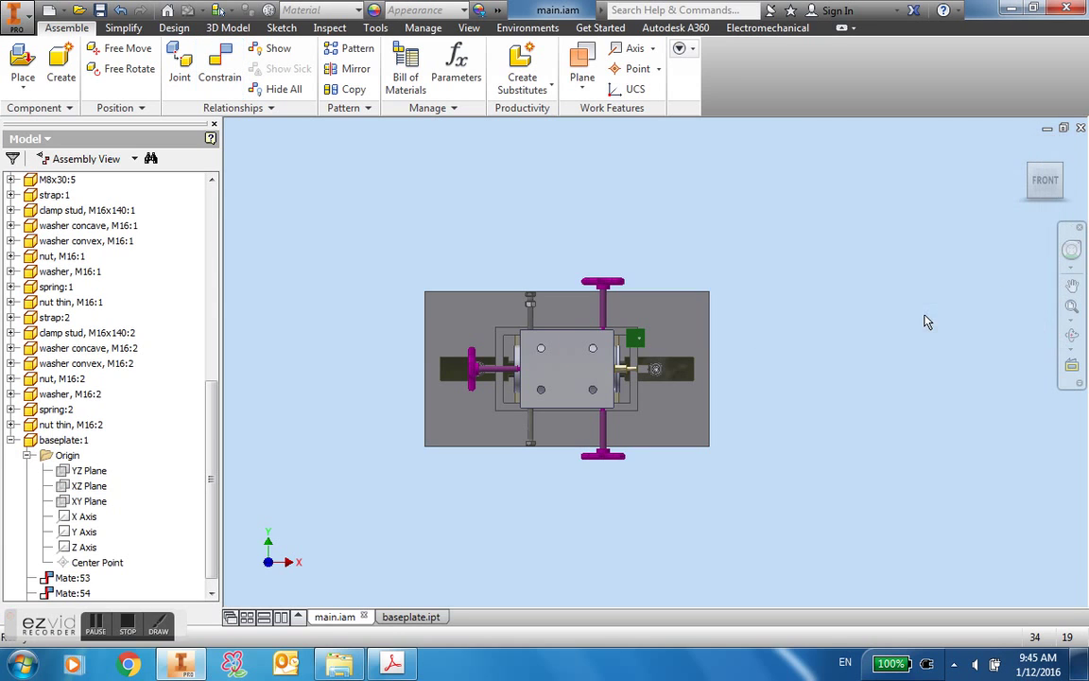
Show the assembly in an isometric view and collapse all nodes of the model tree.
{"action": "left_click", "coordinate": [1020, 151]}
{"action": "scroll", "coordinate": [707, 376], "scroll_direction": "up", "scroll_amount": 5}
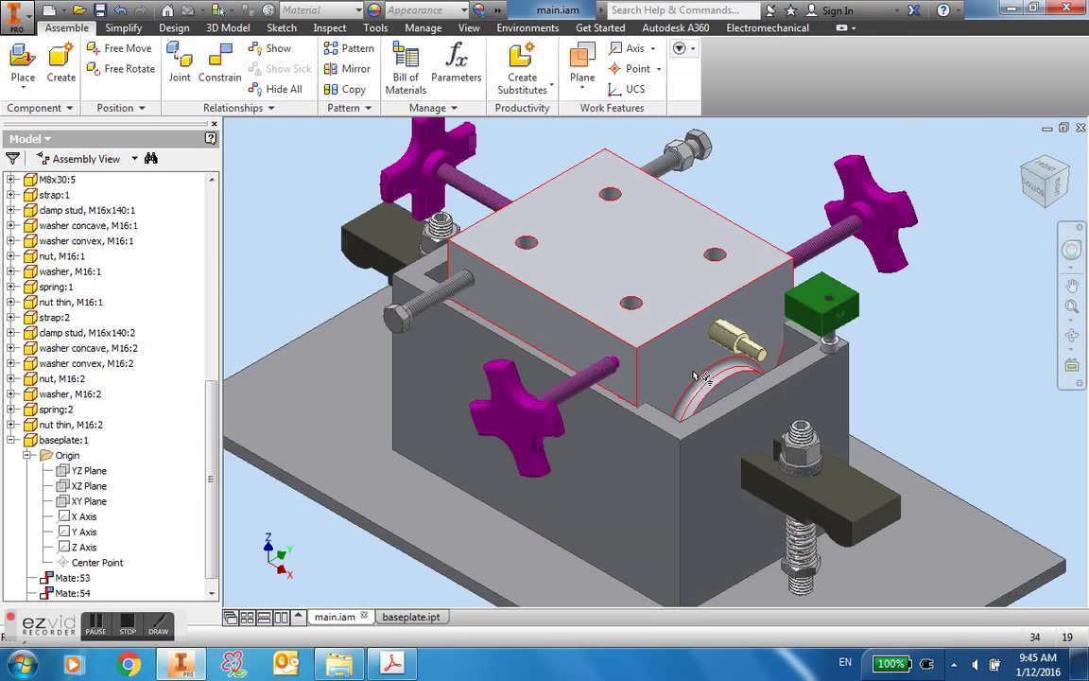
{"action": "scroll", "coordinate": [747, 355], "scroll_direction": "down", "scroll_amount": 3}
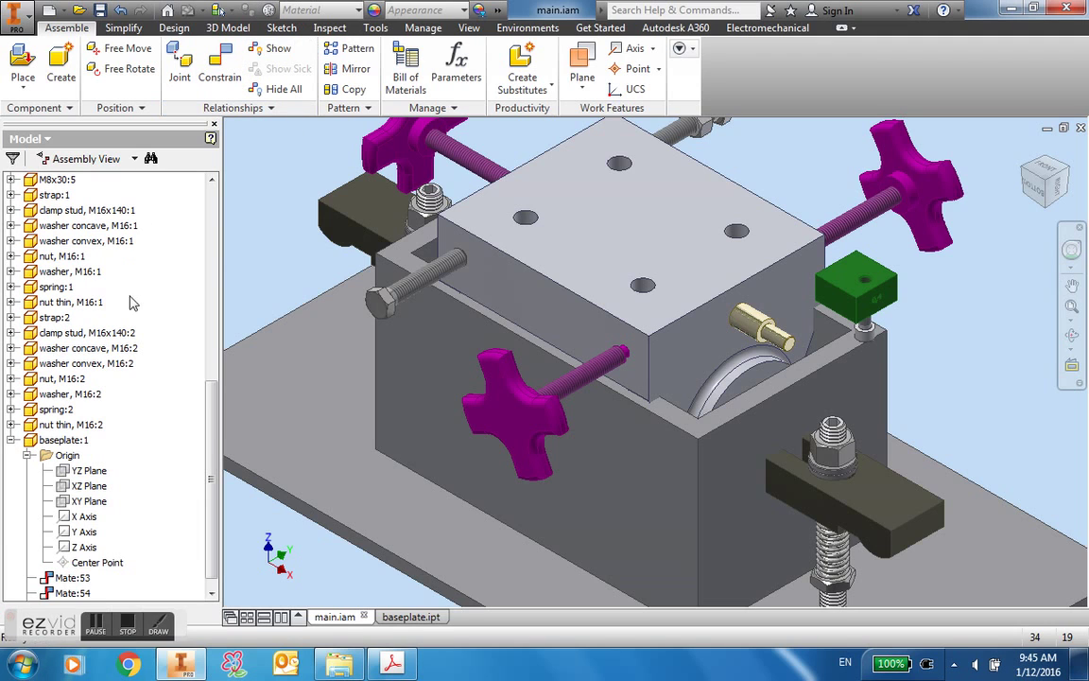
{"action": "right_click", "coordinate": [161, 270]}
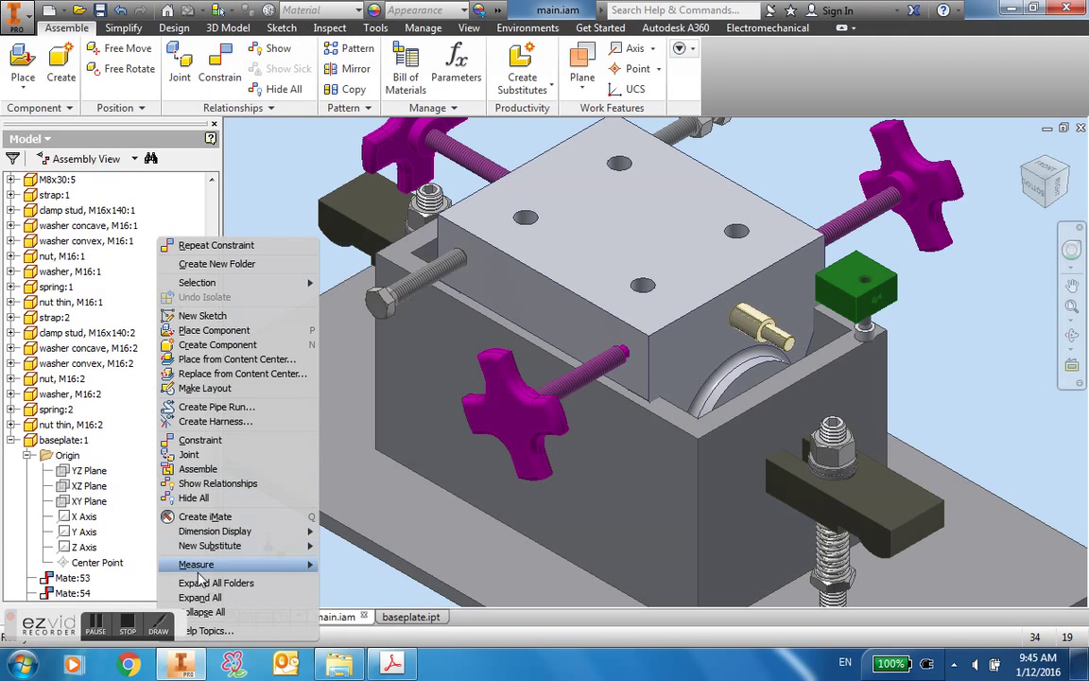
{"action": "left_click", "coordinate": [225, 614]}
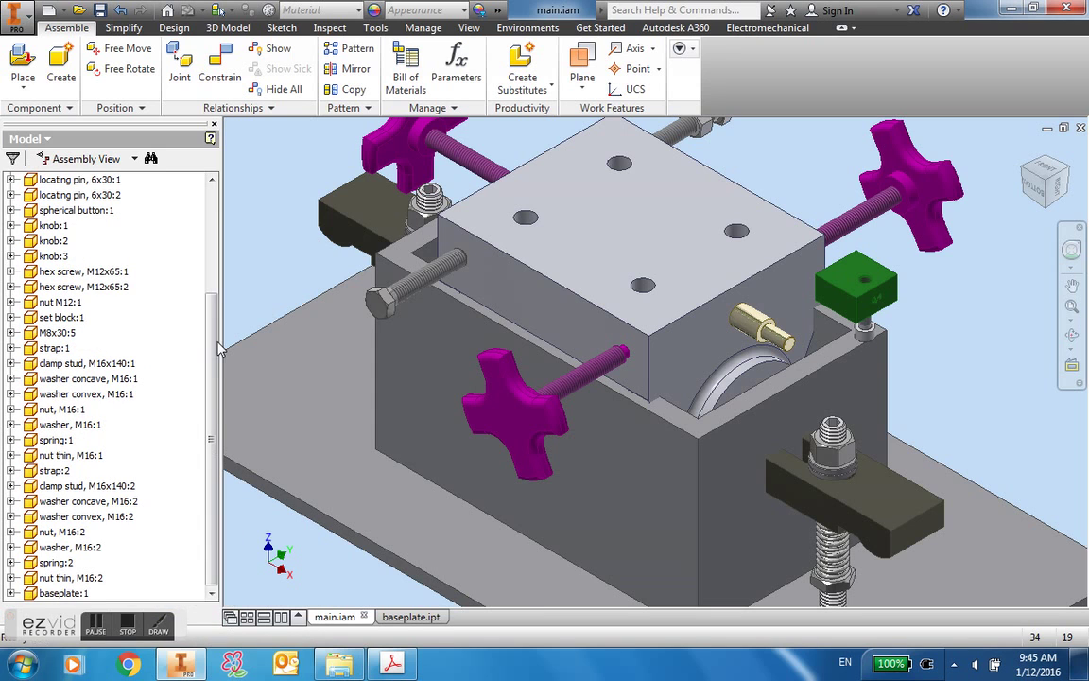
Measure the distance from the assembly's YZ Plane to the shoulder face of the yellow stepped pin beside the v-block locator.
{"action": "left_click_drag", "start_coordinate": [211, 378], "coordinate": [225, 208]}
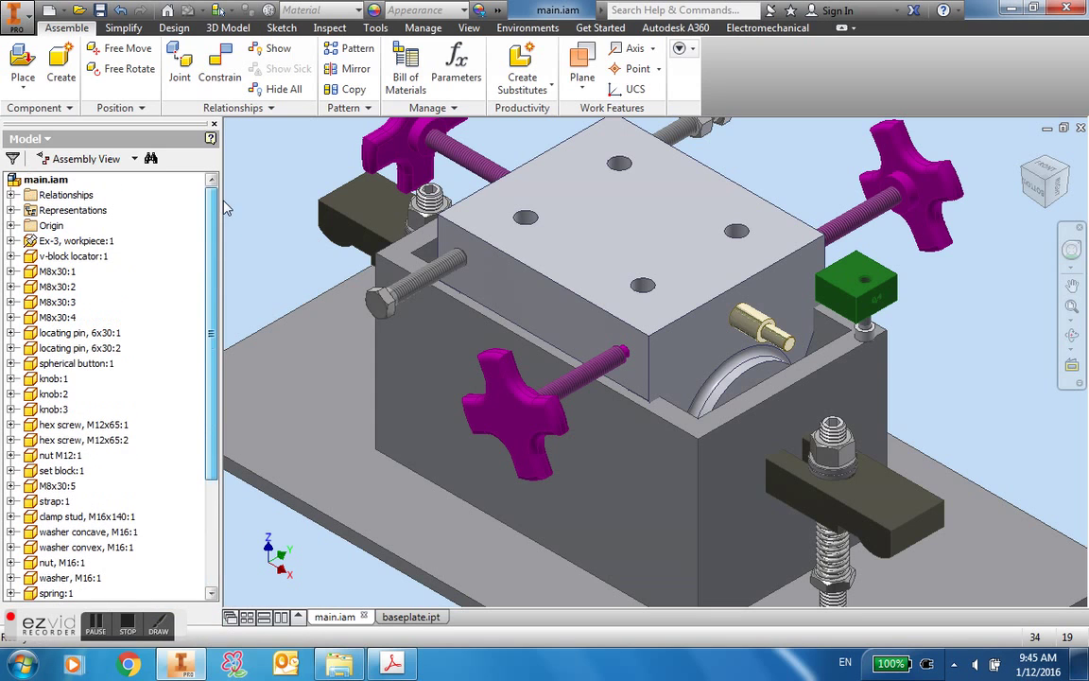
{"action": "left_click", "coordinate": [10, 225]}
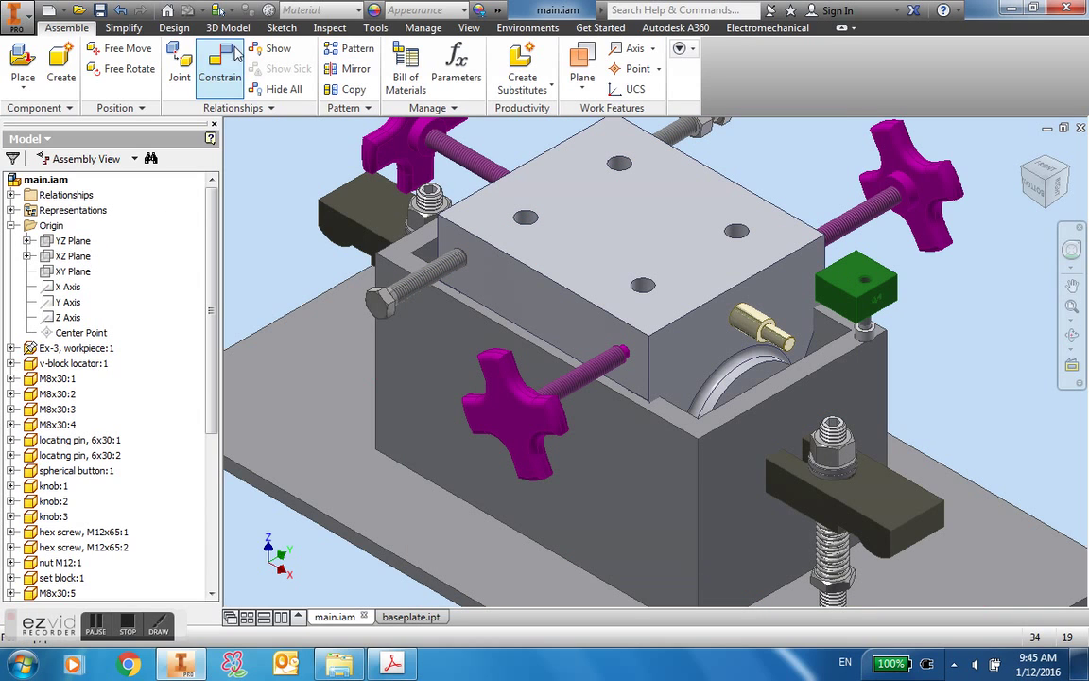
{"action": "left_click", "coordinate": [331, 29]}
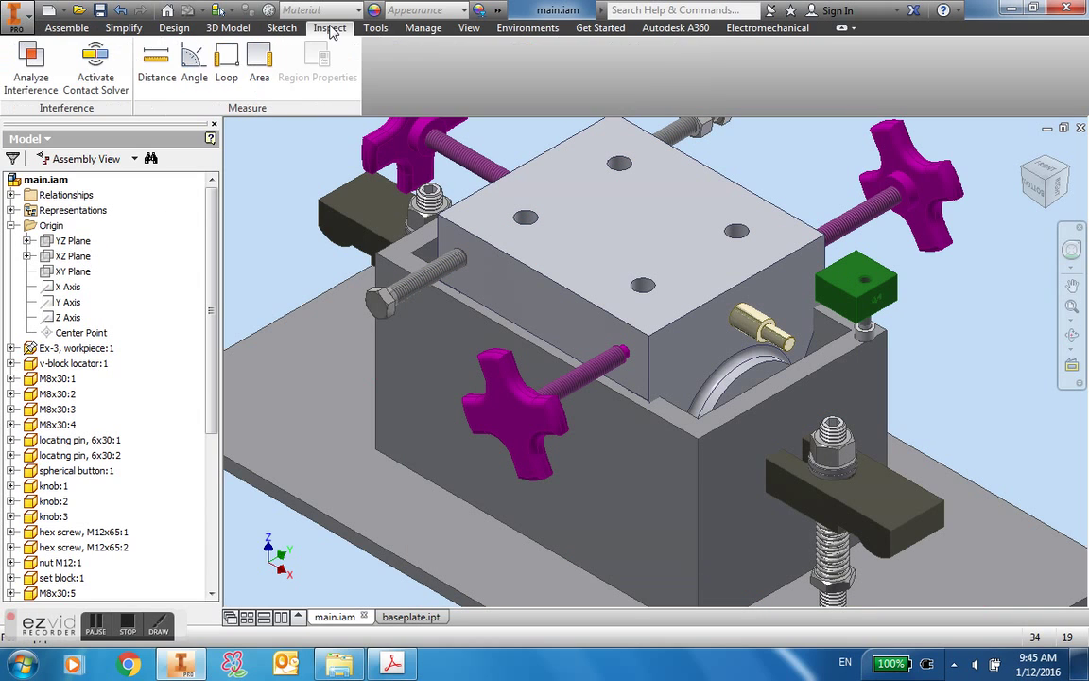
{"action": "left_click", "coordinate": [155, 76]}
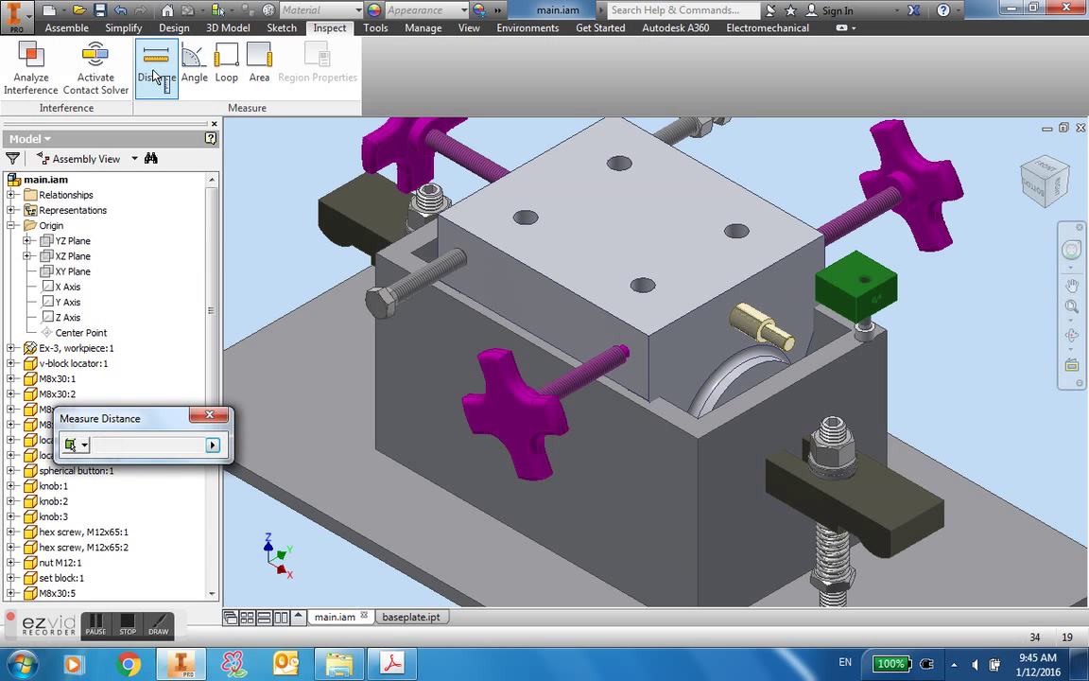
{"action": "left_click", "coordinate": [72, 243]}
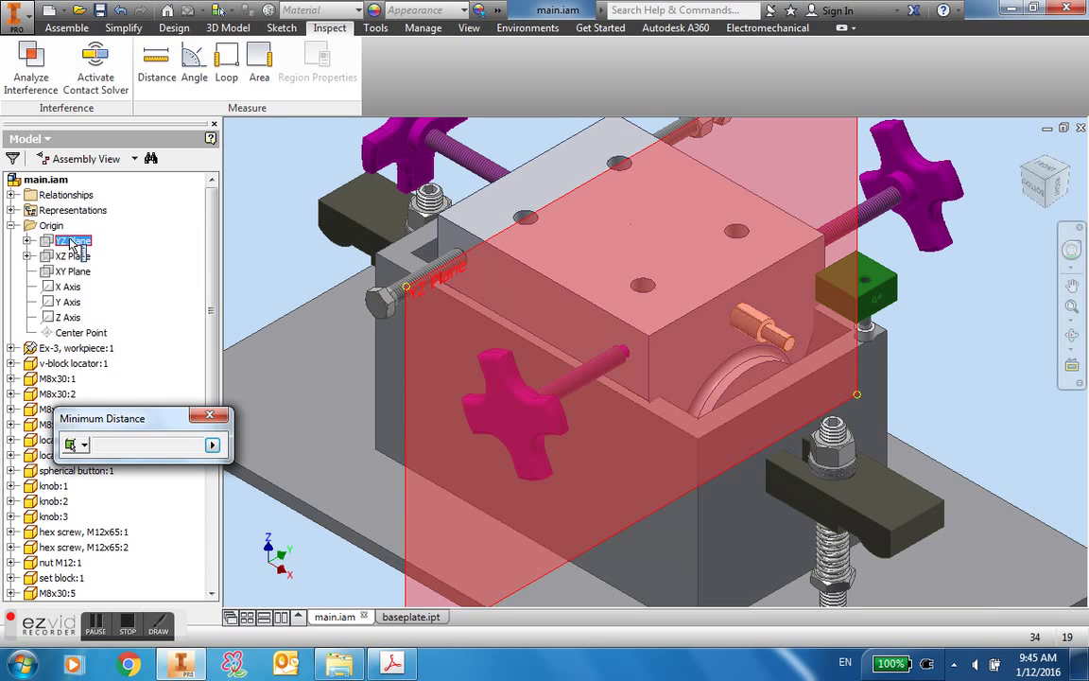
{"action": "scroll", "coordinate": [775, 315], "scroll_direction": "up", "scroll_amount": 6}
{"action": "scroll", "coordinate": [756, 340], "scroll_direction": "down", "scroll_amount": 1}
{"action": "left_click", "coordinate": [738, 352]}
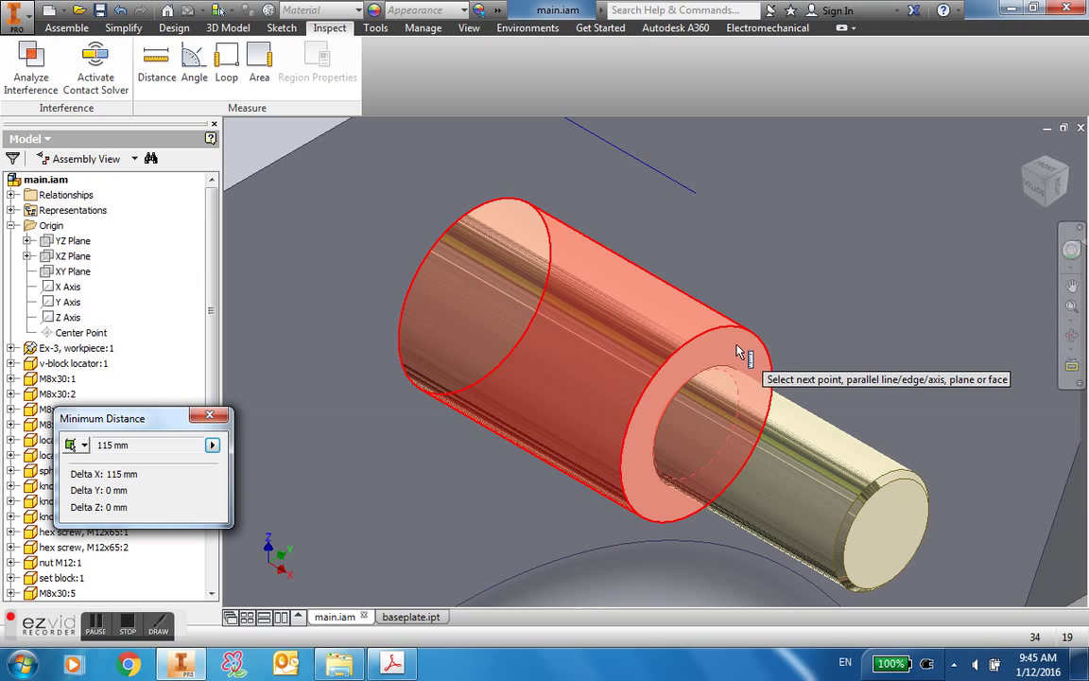
{"action": "left_click_drag", "start_coordinate": [161, 430], "coordinate": [347, 162]}
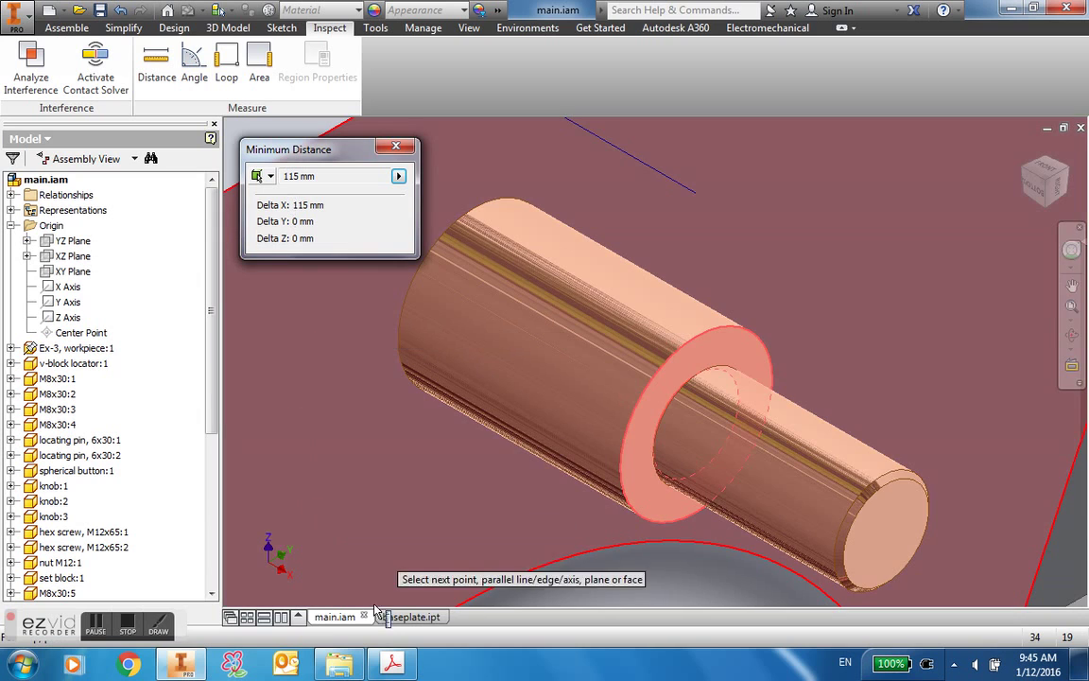
In baseplate.ipt, edit Extrusion2's Sketch2 and dimension the inner rectangle's horizontal length as 115*2 mm.
{"action": "left_click", "coordinate": [406, 616]}
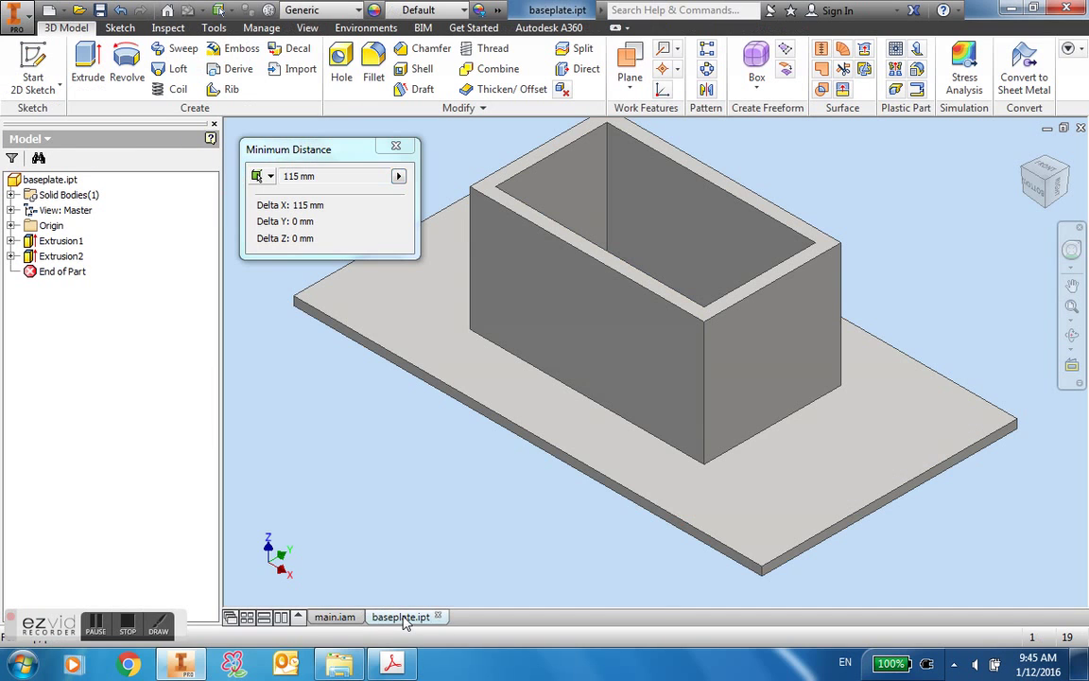
{"action": "left_click", "coordinate": [11, 256]}
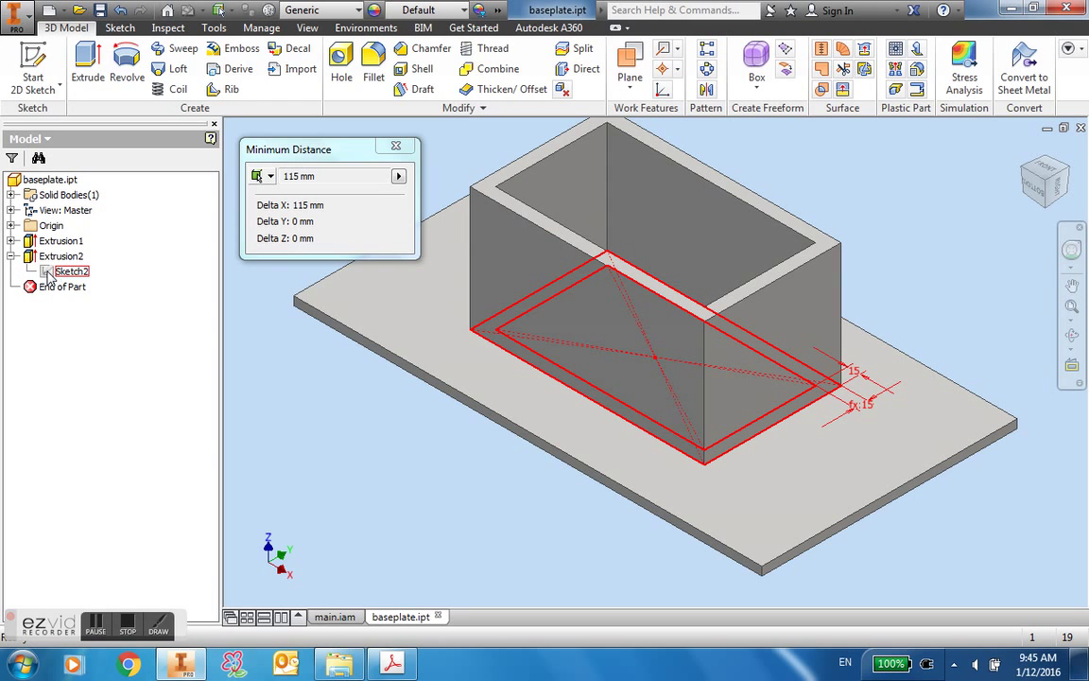
{"action": "double_click", "coordinate": [49, 272]}
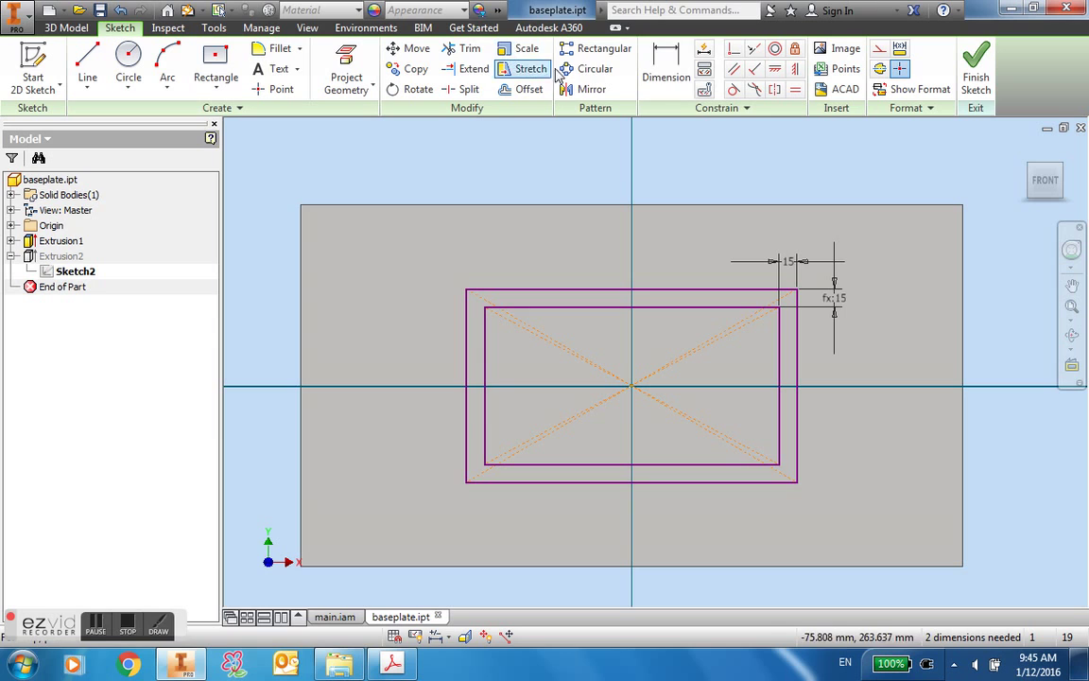
{"action": "left_click", "coordinate": [661, 72]}
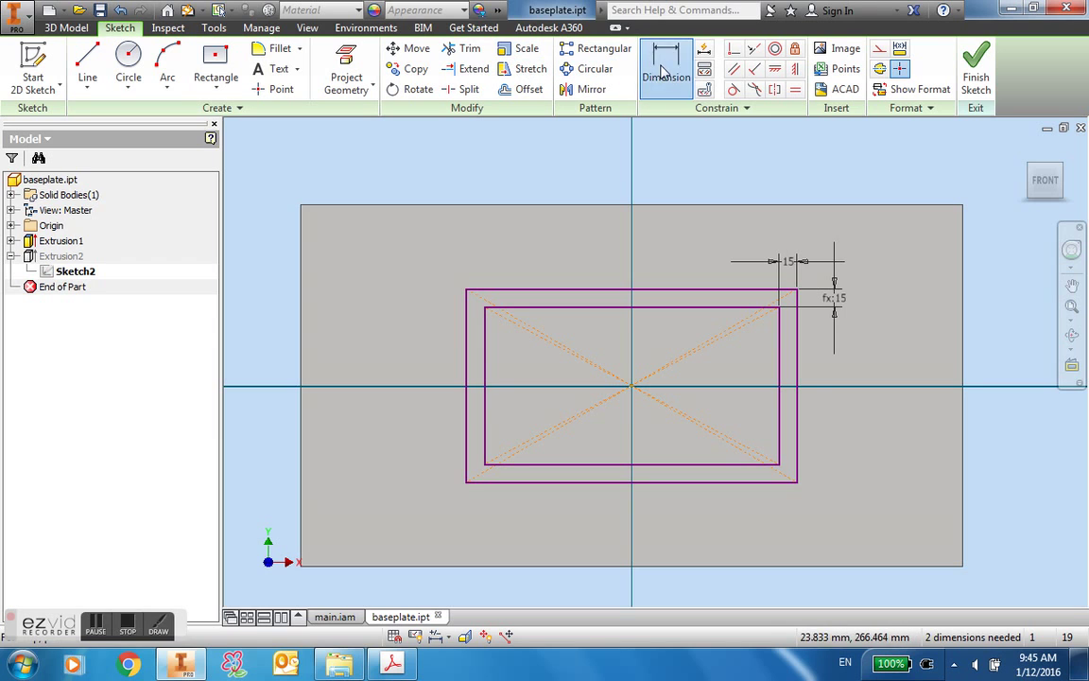
{"action": "left_click", "coordinate": [652, 314]}
{"action": "left_click", "coordinate": [654, 175]}
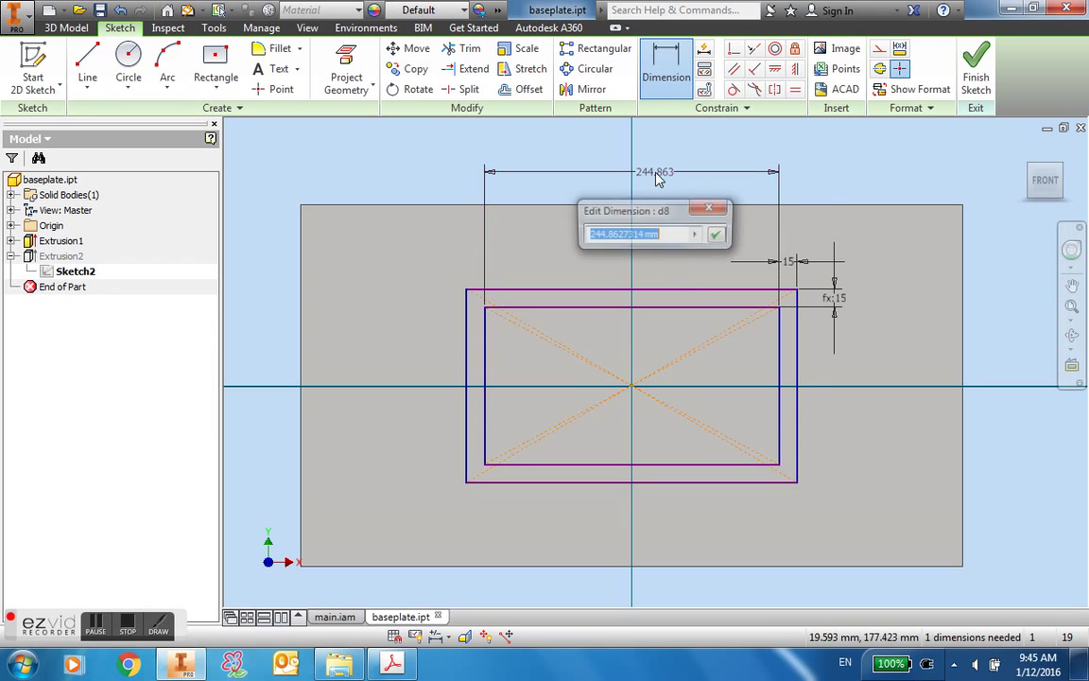
{"action": "type", "text": "115*2"}
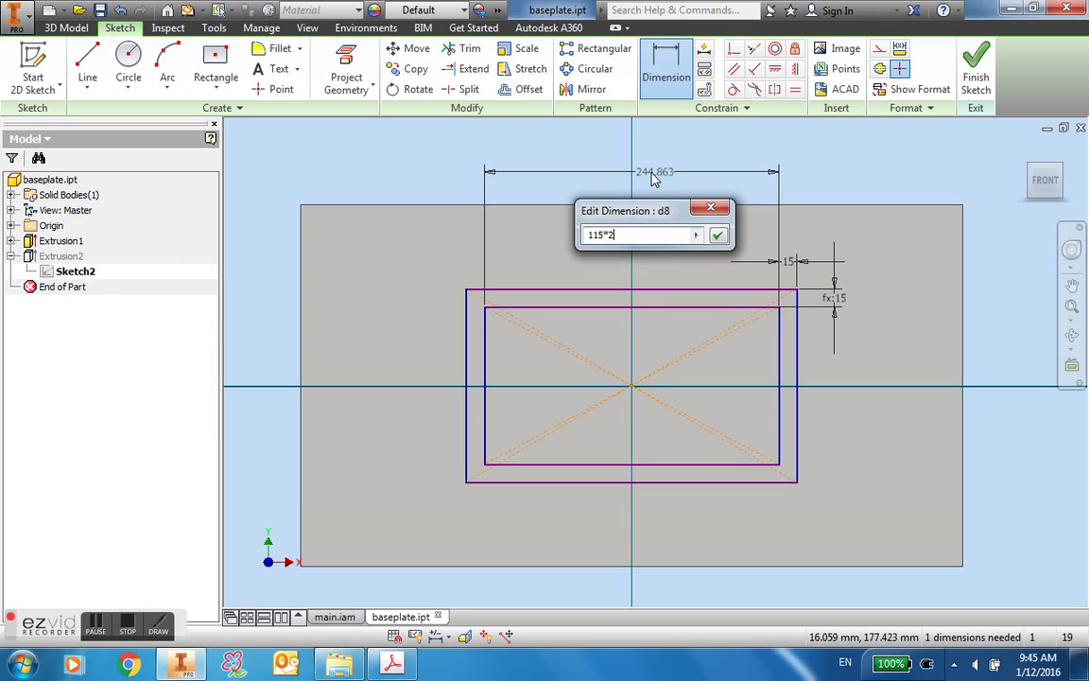
{"action": "left_click", "coordinate": [718, 235]}
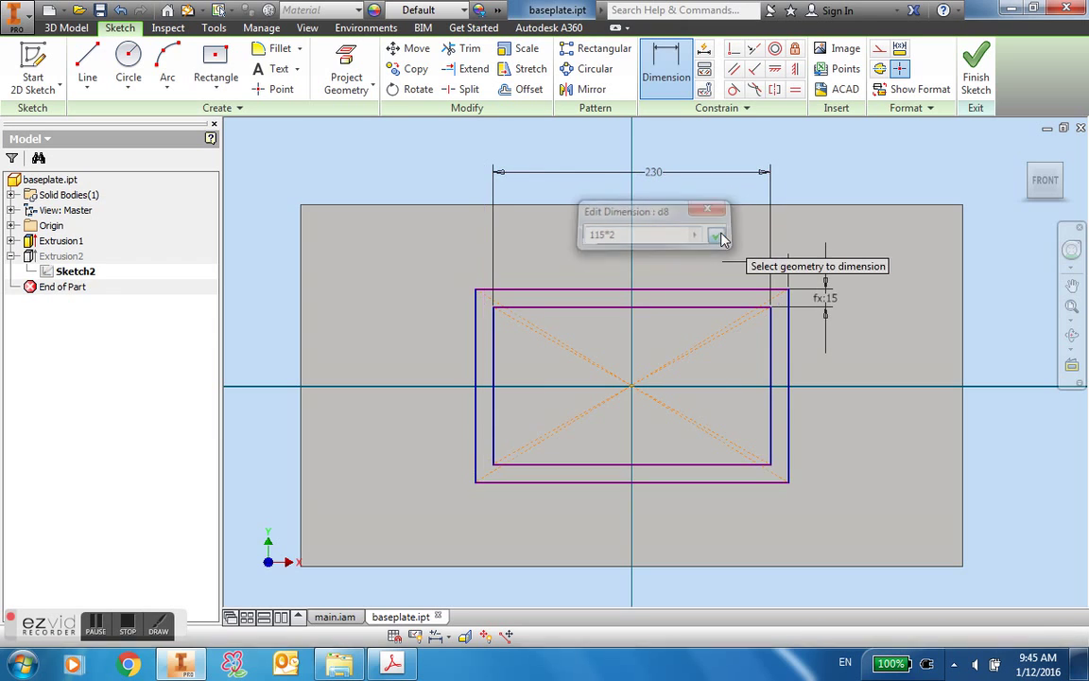
Finish Sketch2 and examine in main.iam how the resized walls fit around the yellow stepped pin and the v-block locator.
{"action": "left_click", "coordinate": [974, 83]}
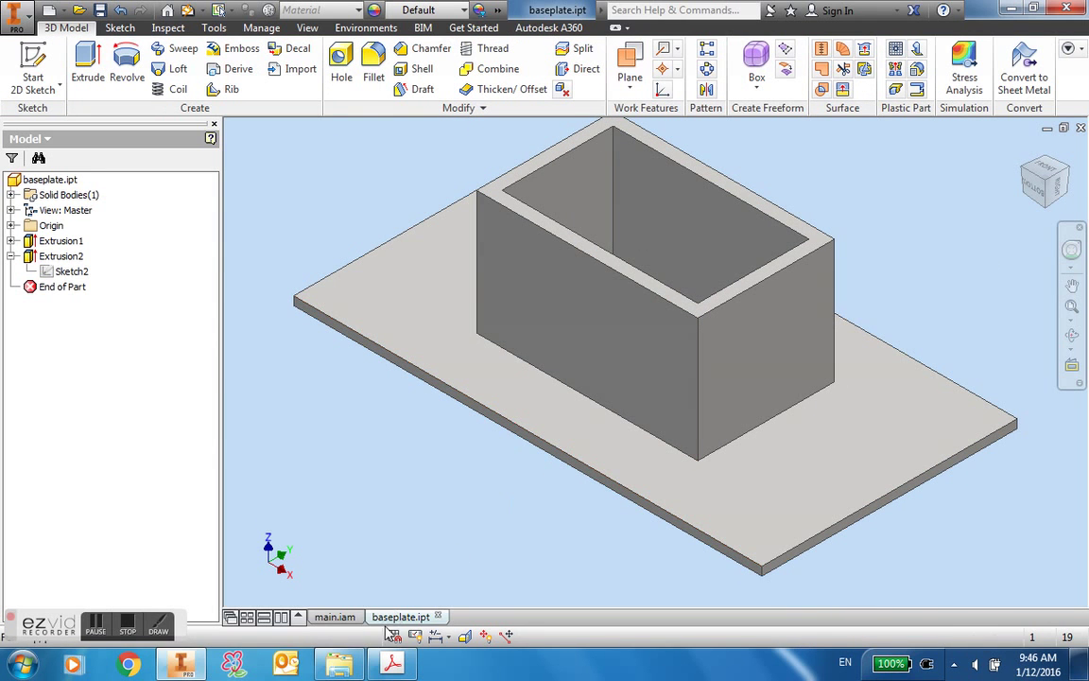
{"action": "left_click", "coordinate": [345, 623]}
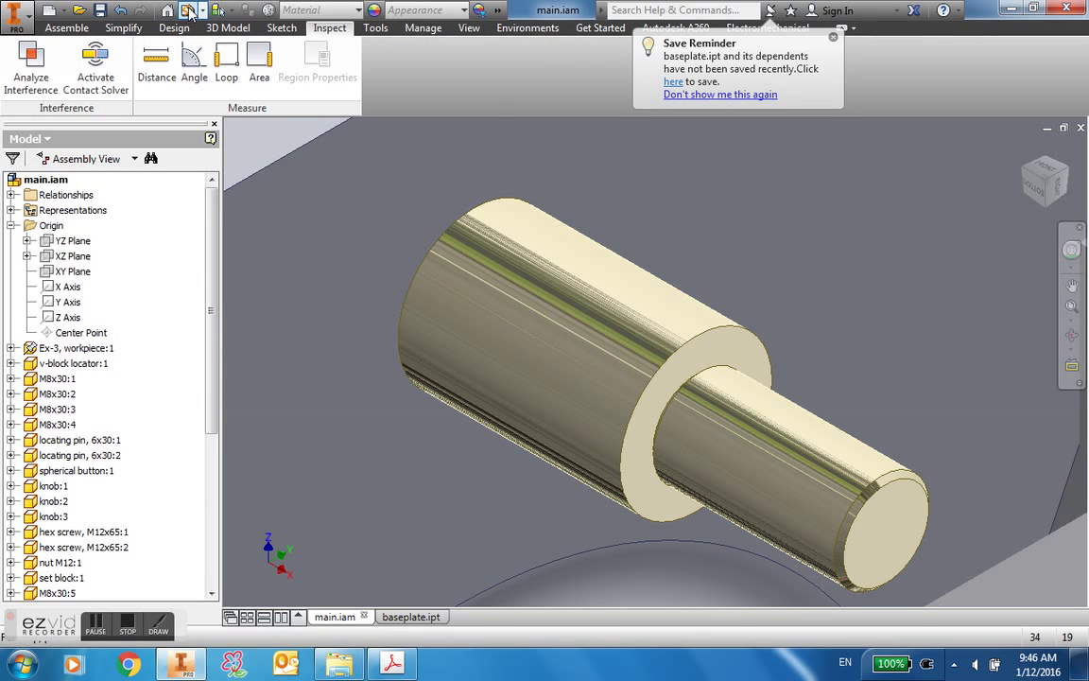
{"action": "left_click", "coordinate": [1047, 168]}
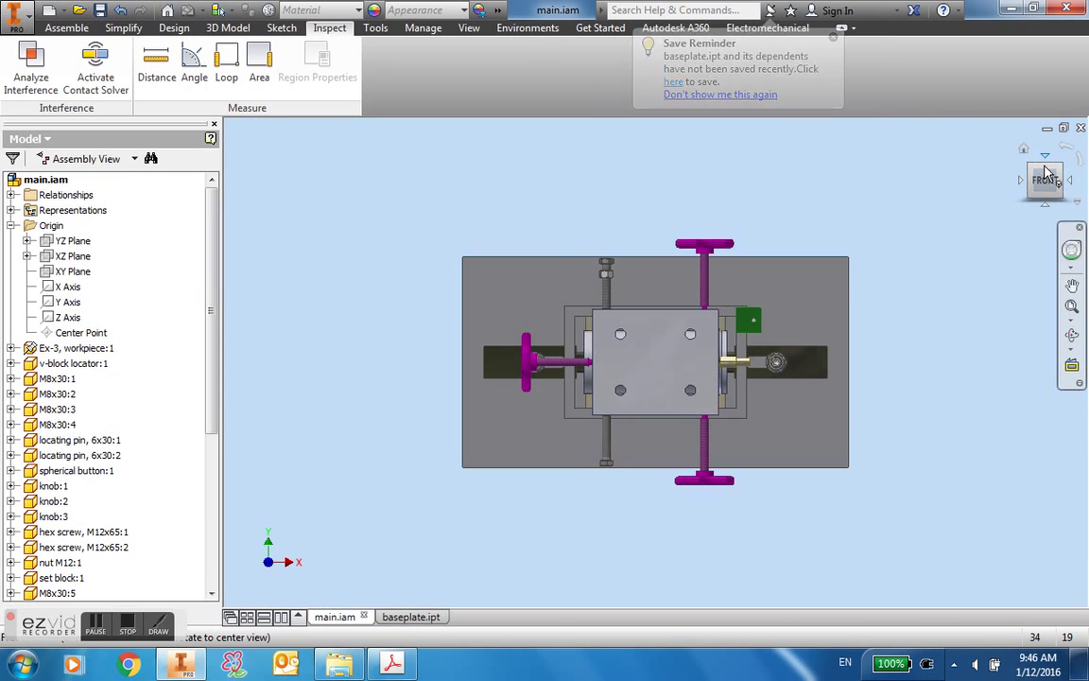
{"action": "scroll", "coordinate": [737, 370], "scroll_direction": "up", "scroll_amount": 8}
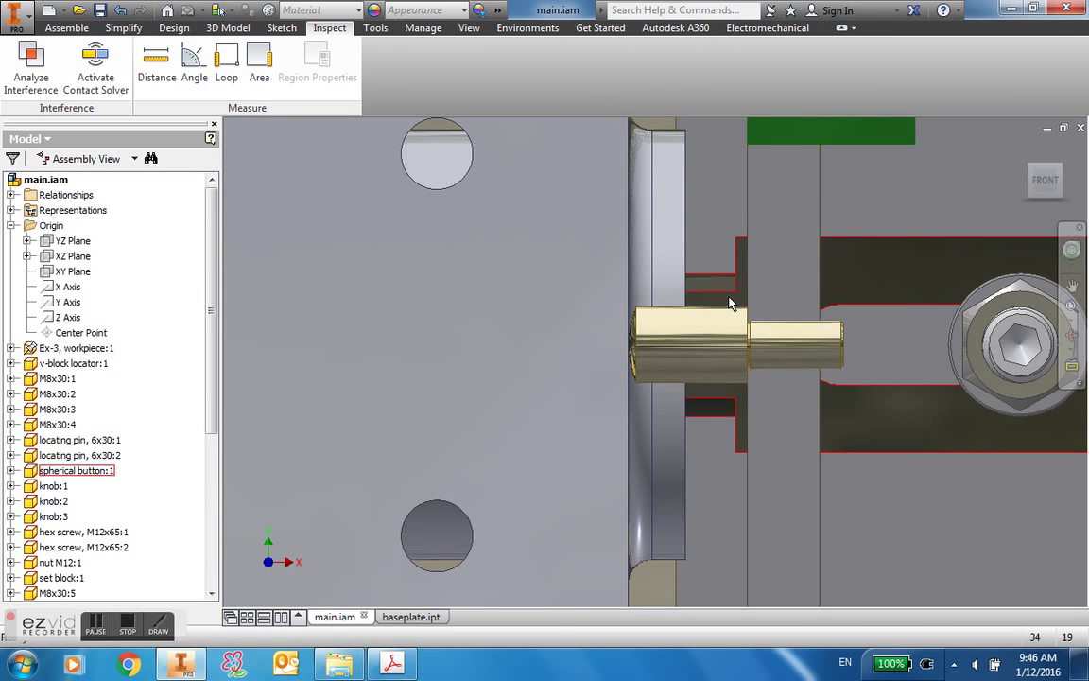
{"action": "scroll", "coordinate": [739, 393], "scroll_direction": "down", "scroll_amount": 8}
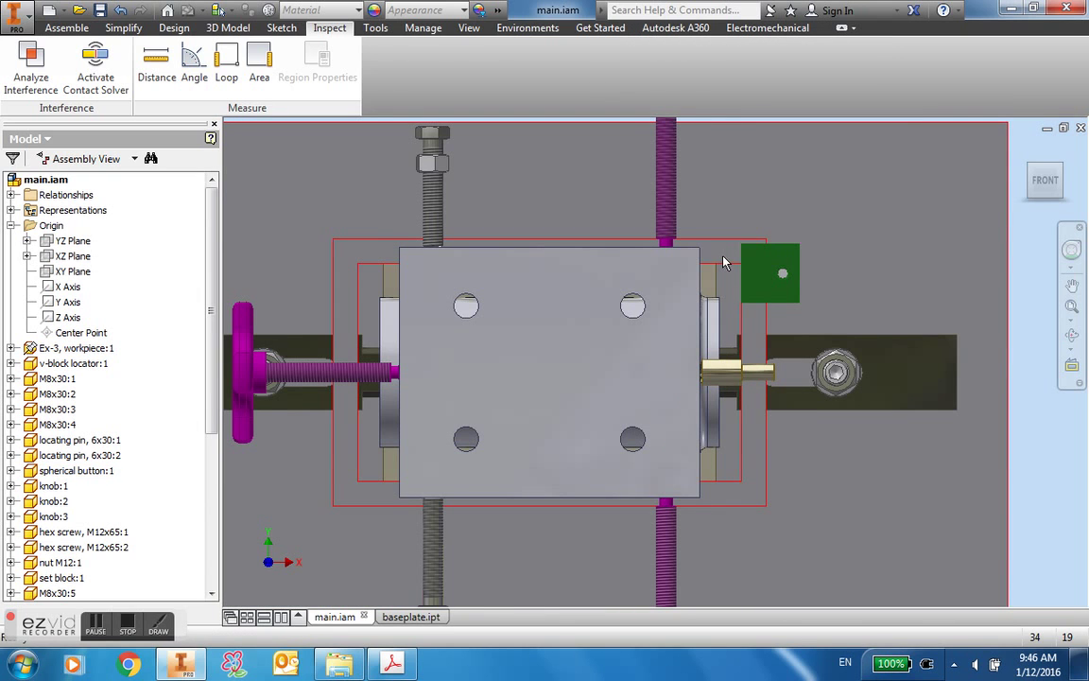
{"action": "middle_click_drag", "start_coordinate": [772, 352], "coordinate": [738, 314], "text": "shift"}
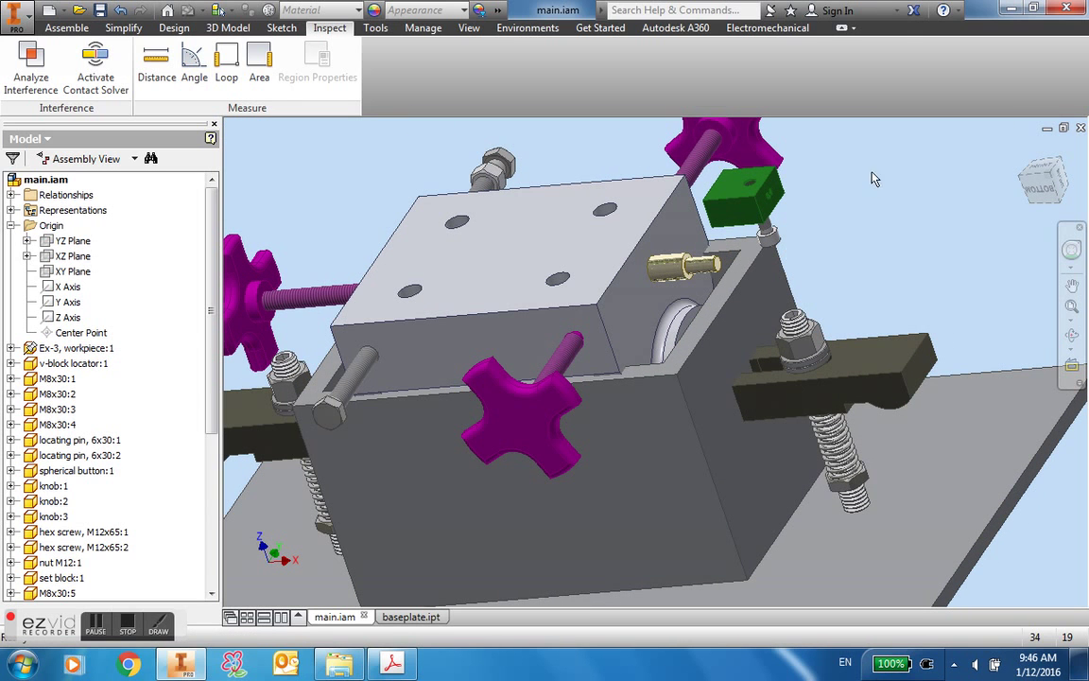
Hide the baseplate and measure the length of the v-block locator's lower side edge, along the Y direction.
{"action": "right_click", "coordinate": [754, 298]}
{"action": "left_click", "coordinate": [807, 214]}
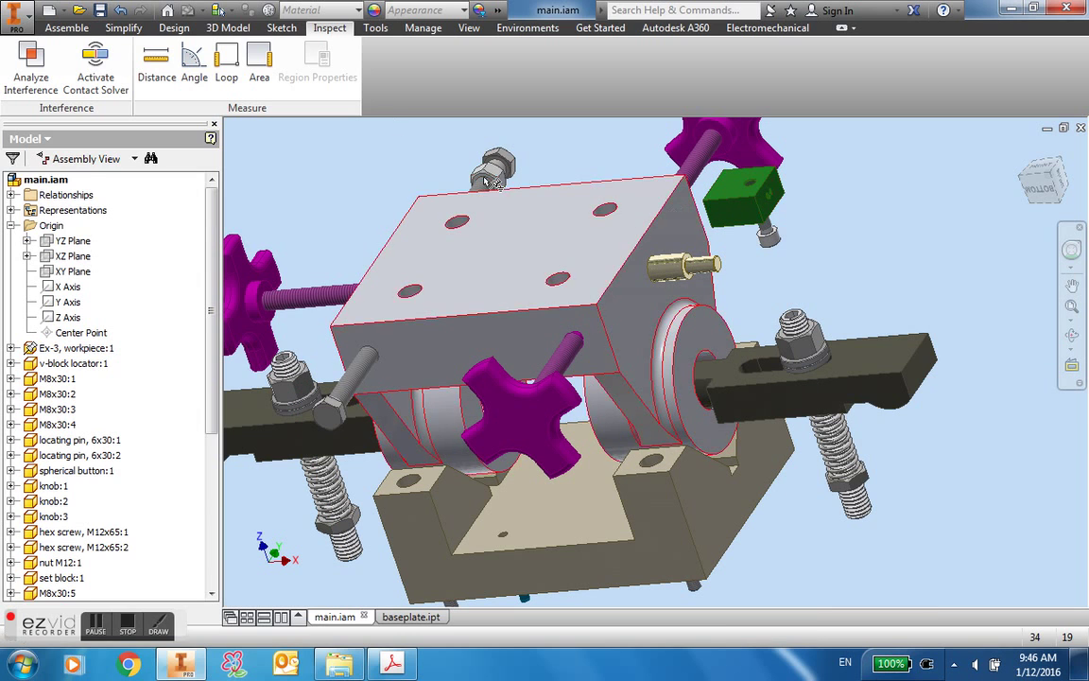
{"action": "left_click", "coordinate": [159, 67]}
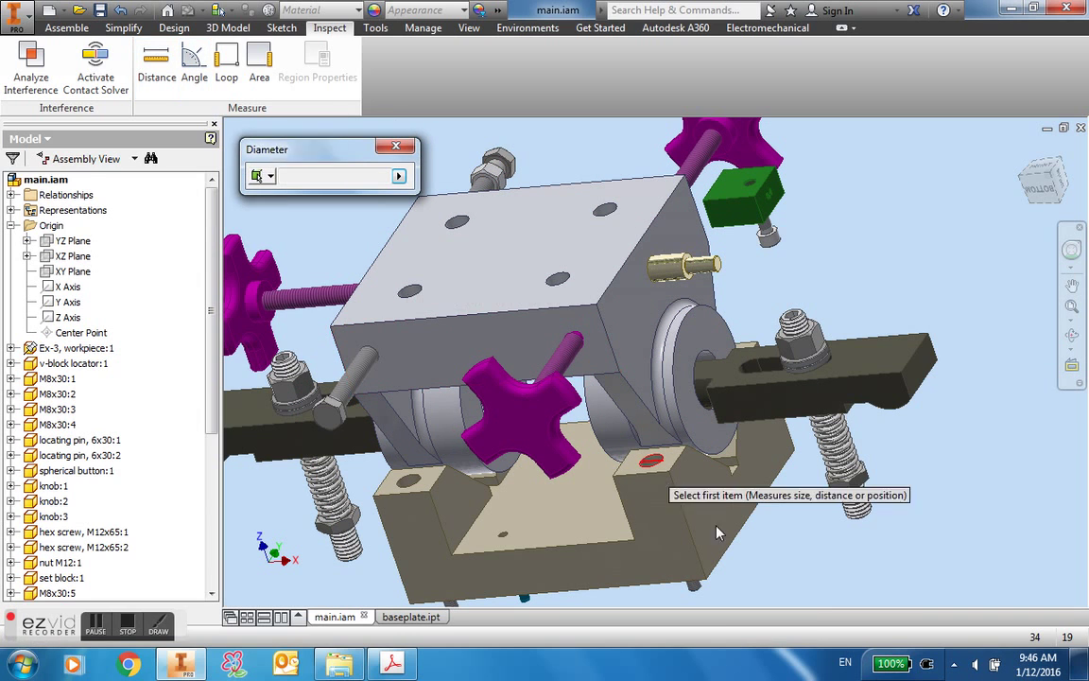
{"action": "left_click", "coordinate": [741, 541]}
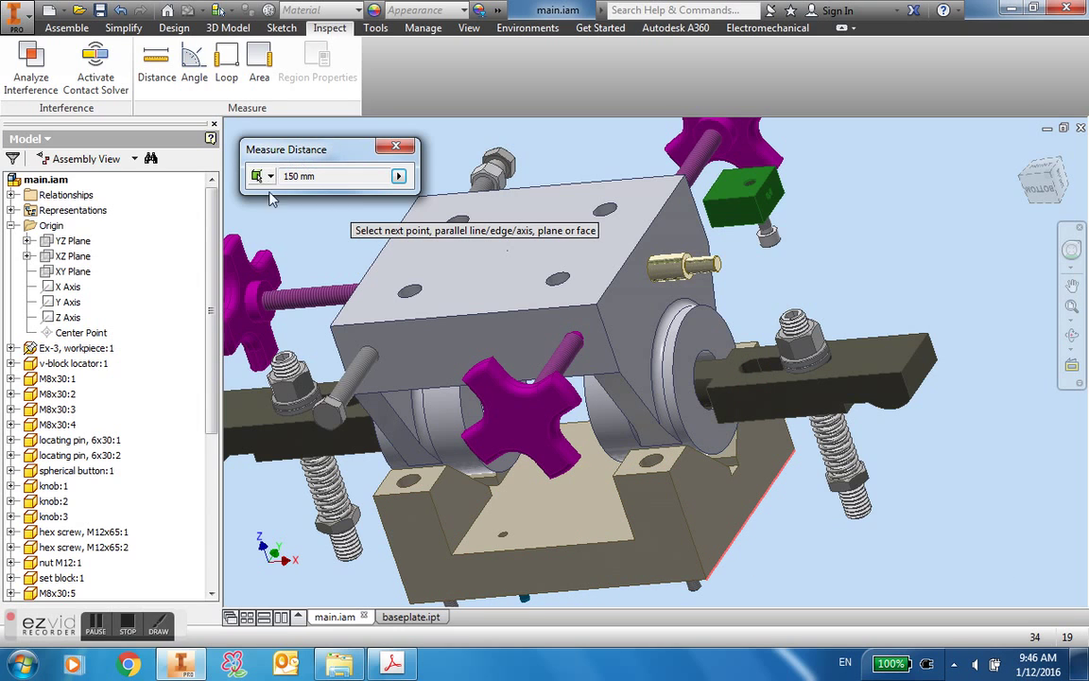
In baseplate.ipt, edit Sketch2, dimension the inner rectangle's vertical length as 150+15 mm, and finish the sketch.
{"action": "left_click", "coordinate": [395, 618]}
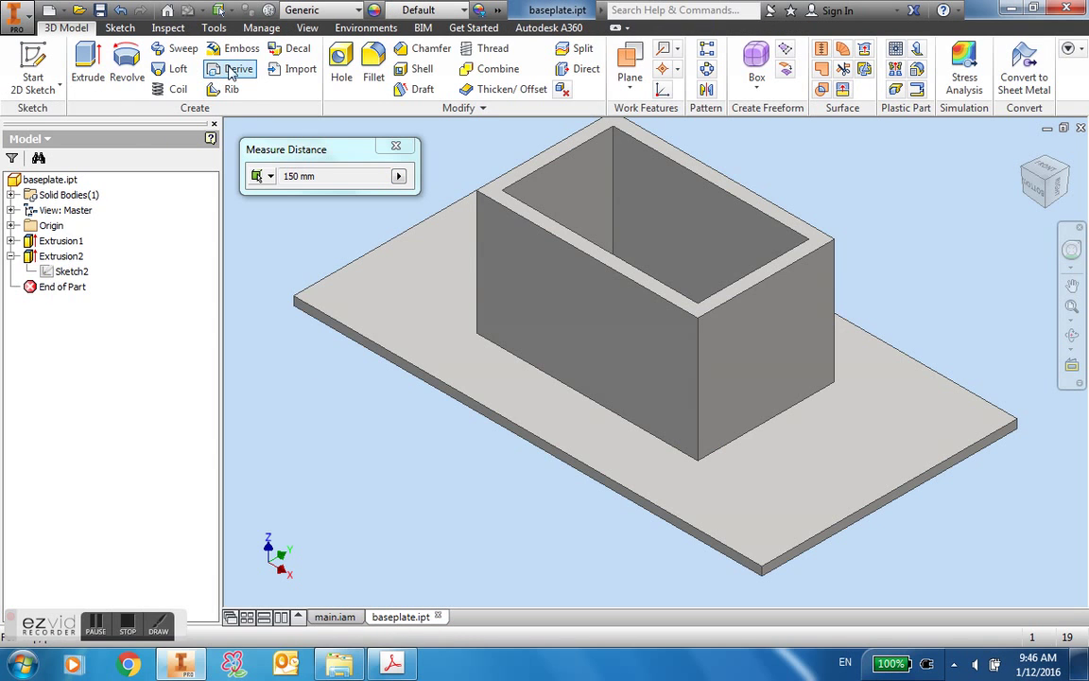
{"action": "double_click", "coordinate": [53, 272]}
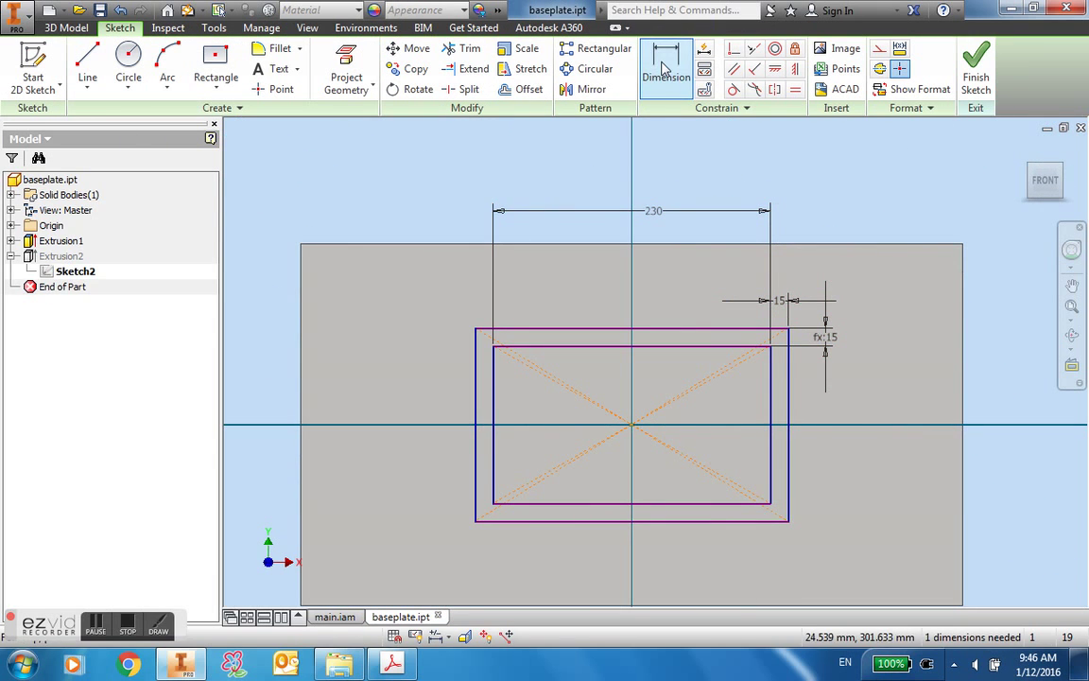
{"action": "left_click", "coordinate": [664, 71]}
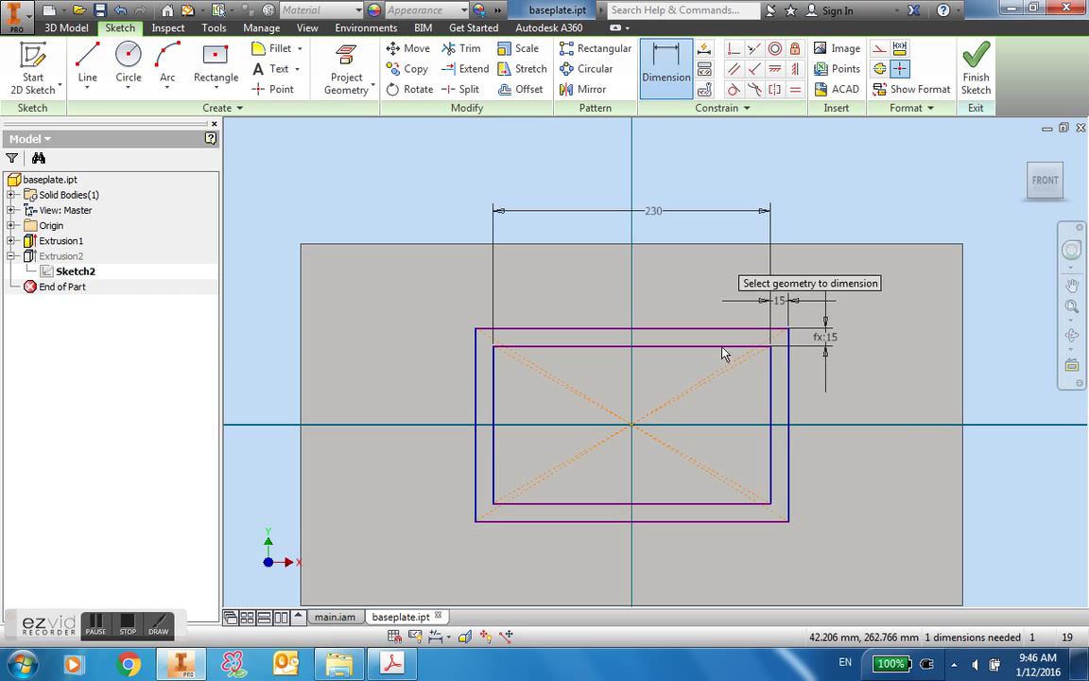
{"action": "left_click", "coordinate": [806, 409]}
{"action": "left_click", "coordinate": [877, 402]}
{"action": "type", "text": "150"}
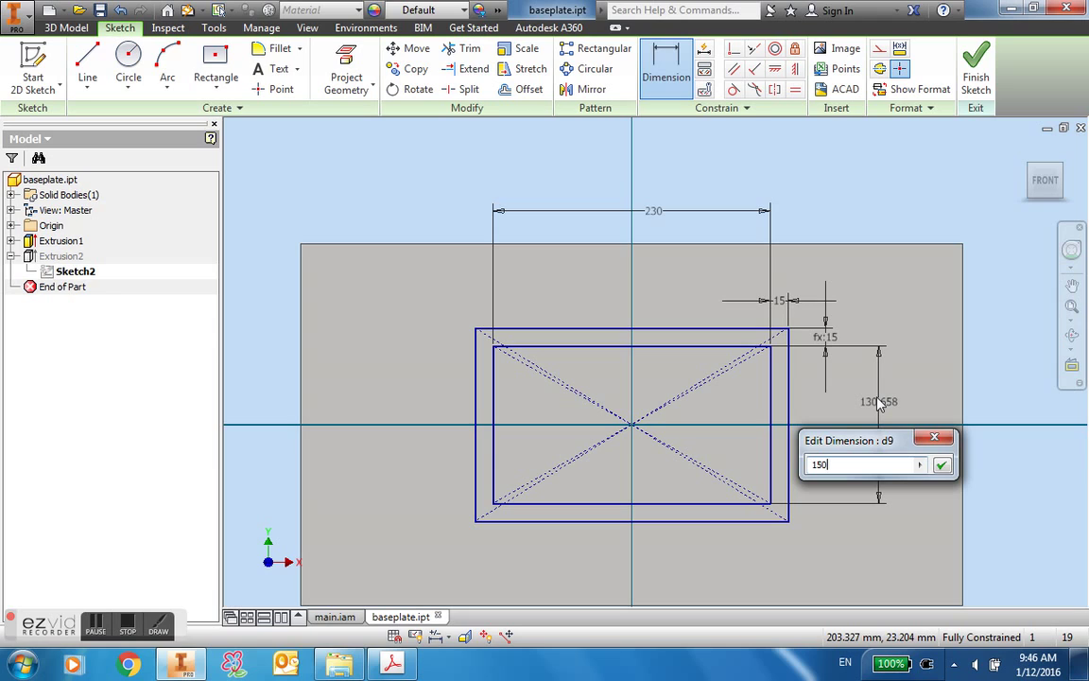
{"action": "type", "text": "+15"}
{"action": "key", "text": "Return"}
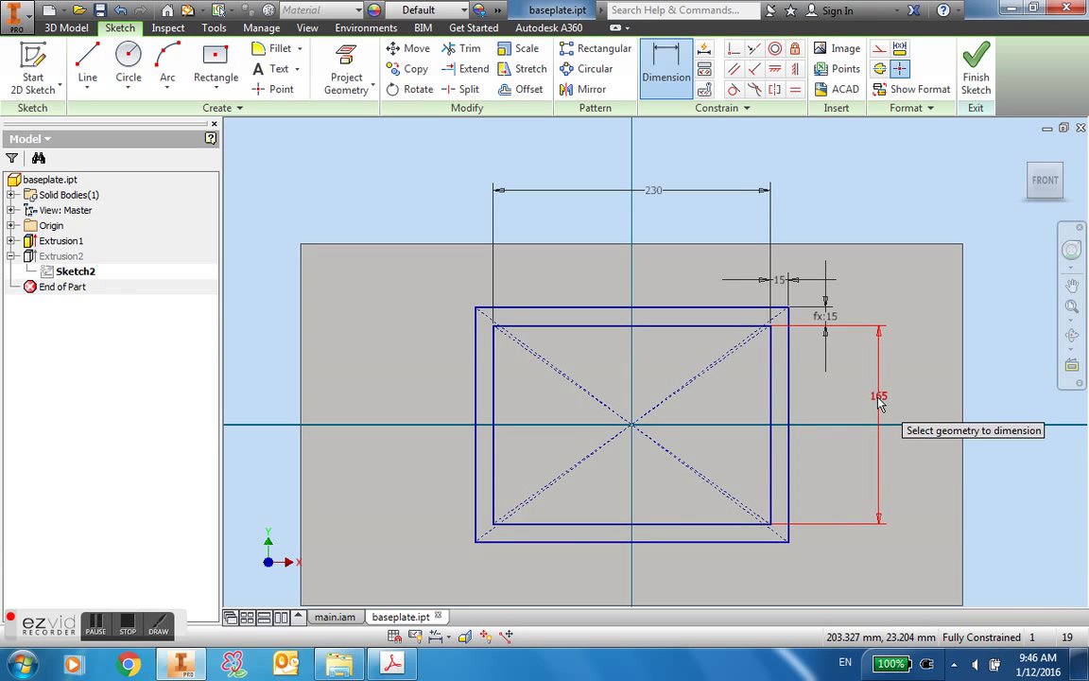
{"action": "left_click", "coordinate": [975, 66]}
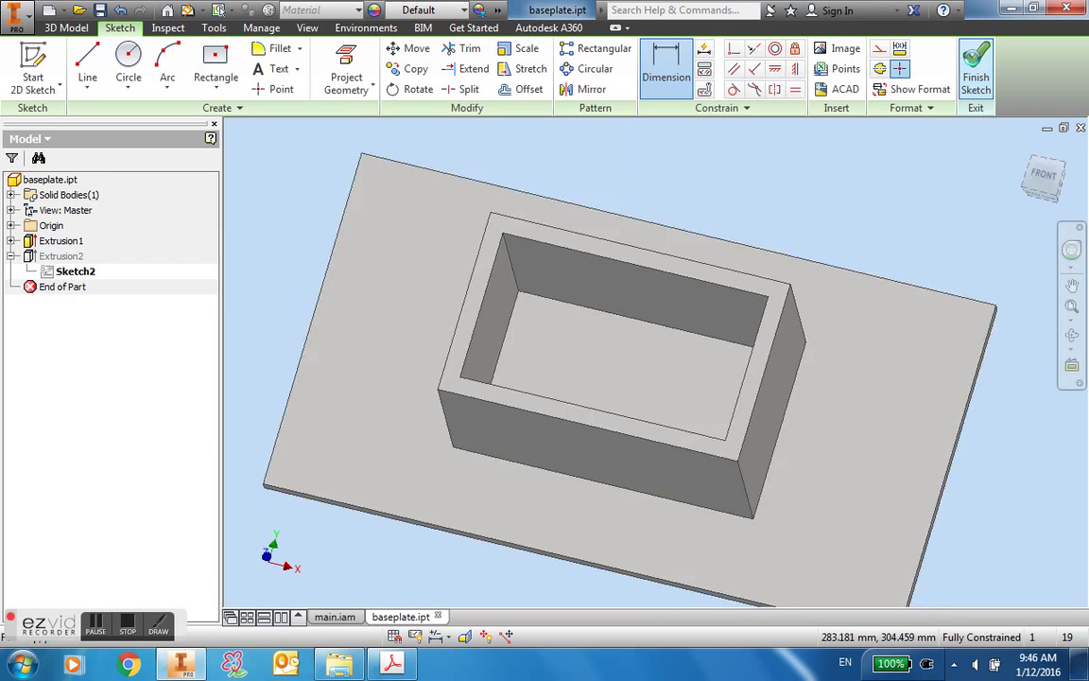
In main.iam, collapse all nodes of the model tree and make baseplate:1 visible again.
{"action": "left_click", "coordinate": [333, 617]}
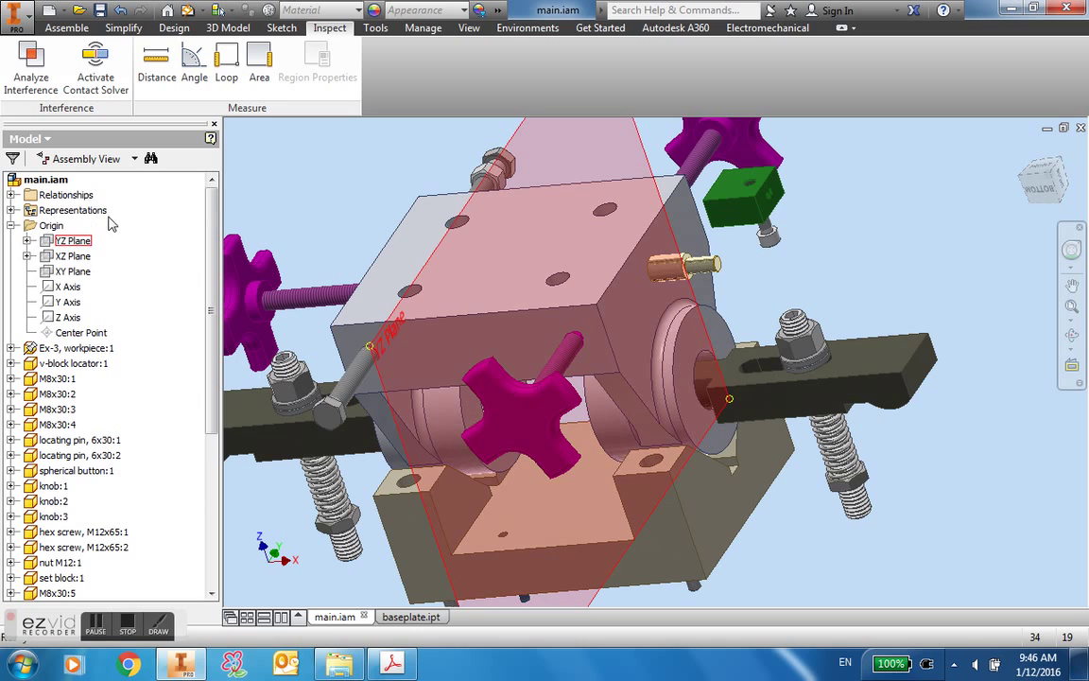
{"action": "right_click", "coordinate": [109, 223]}
{"action": "left_click", "coordinate": [133, 547]}
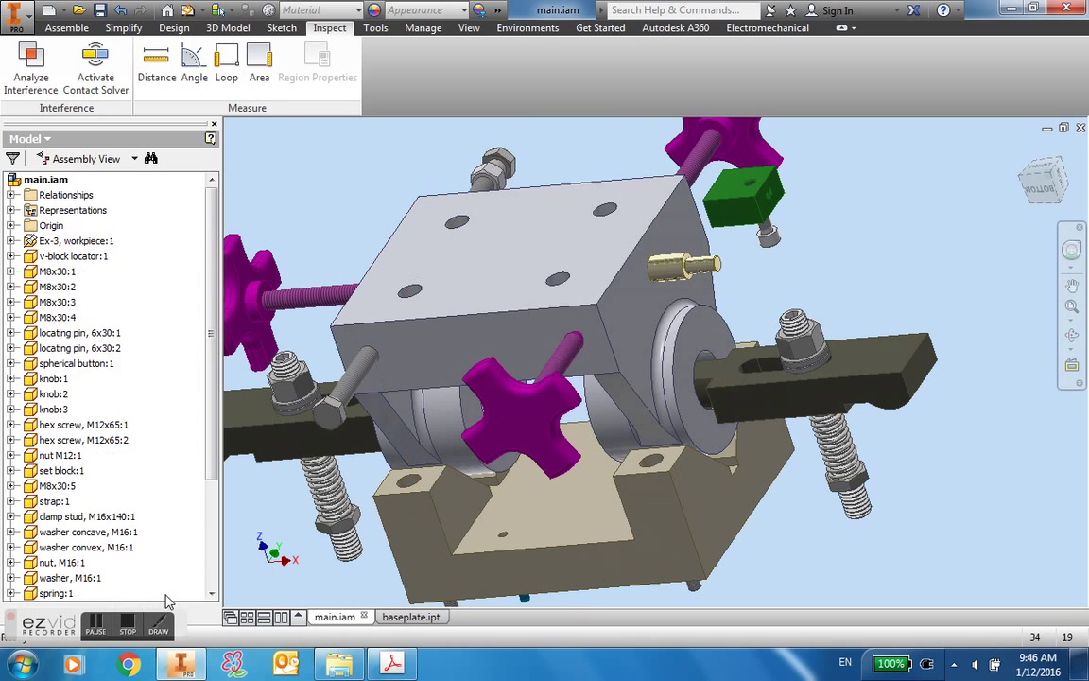
{"action": "scroll", "coordinate": [189, 421], "scroll_direction": "down", "scroll_amount": 4}
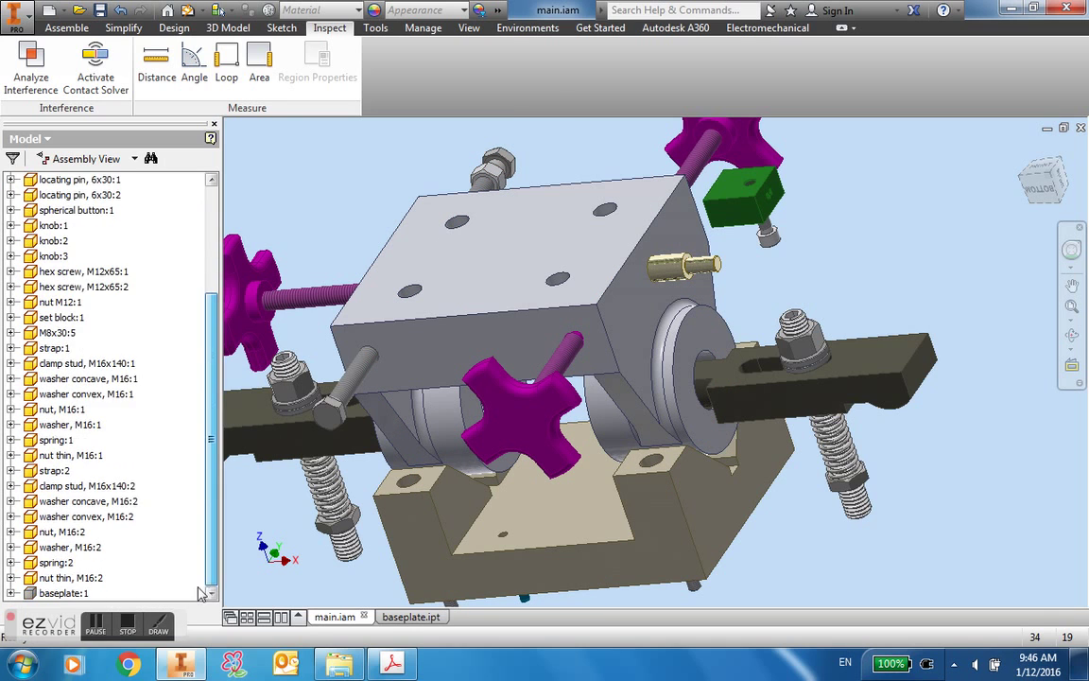
{"action": "right_click", "coordinate": [72, 596]}
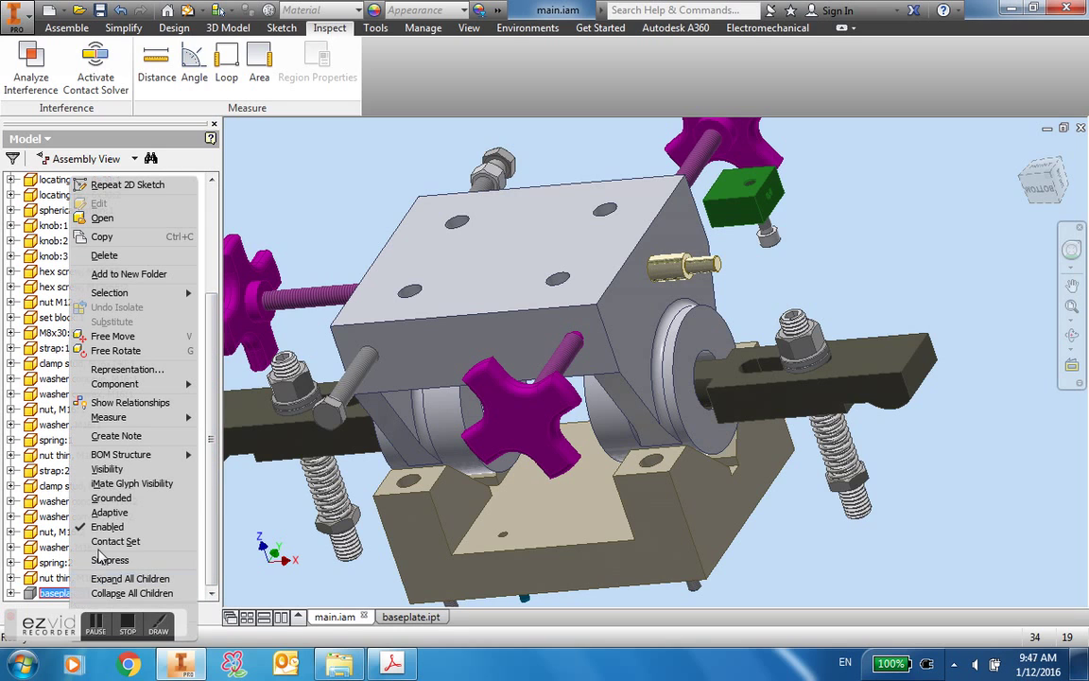
{"action": "left_click", "coordinate": [107, 470]}
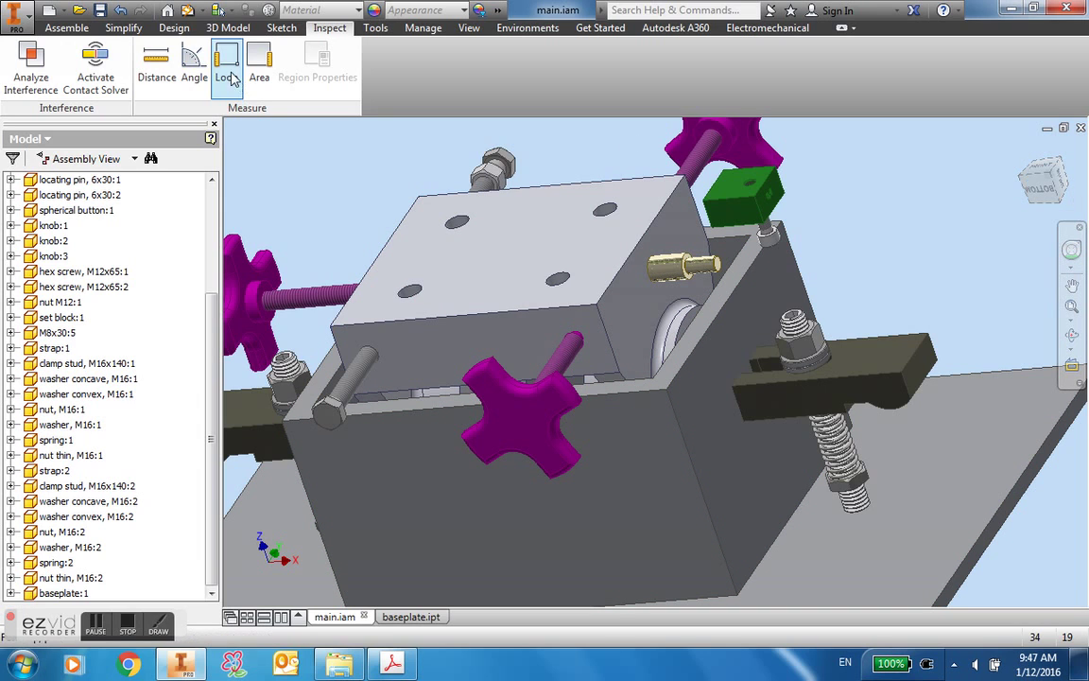
Measure the minimum distance from the workpiece's flat top face to the upper face of the base plate.
{"action": "left_click", "coordinate": [157, 66]}
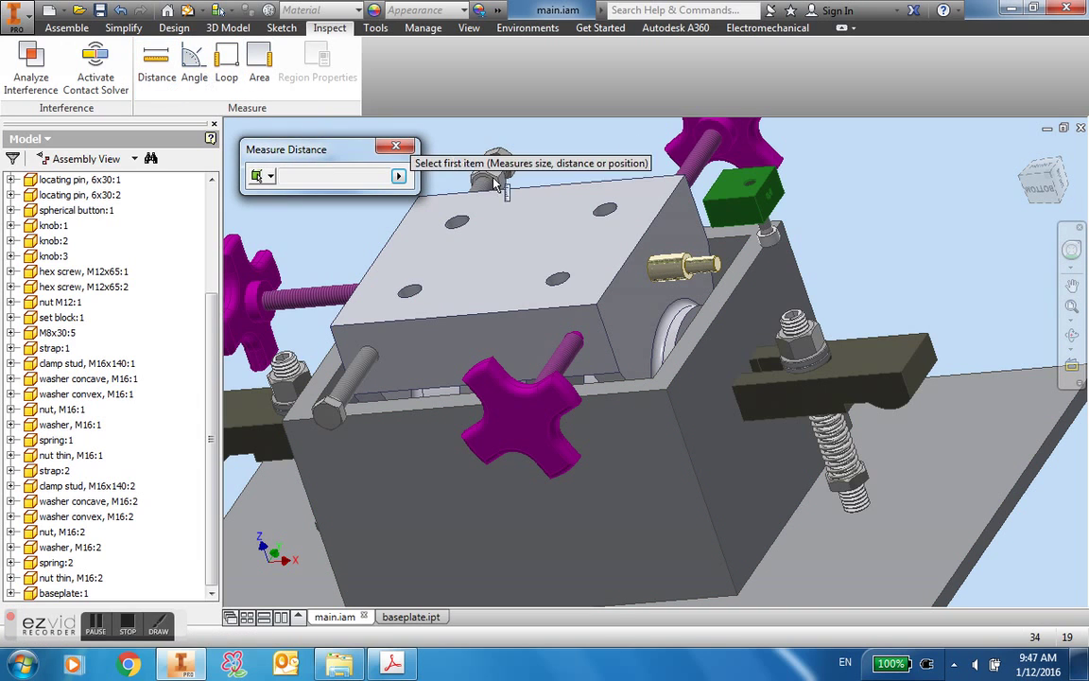
{"action": "left_click", "coordinate": [594, 248]}
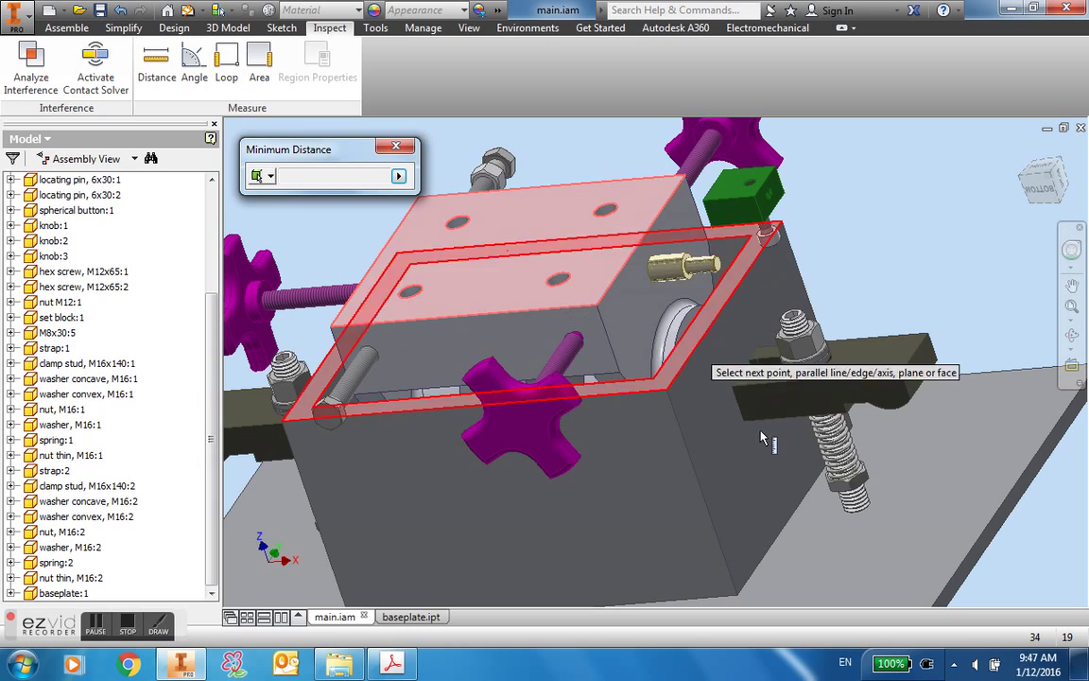
{"action": "left_click", "coordinate": [851, 554]}
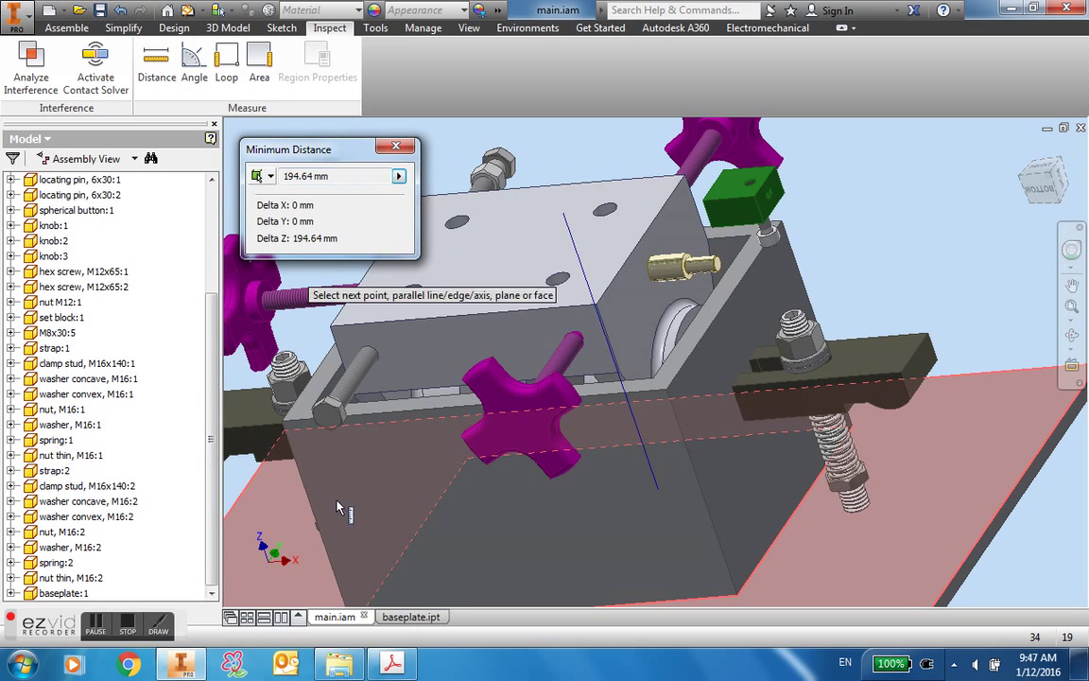
In baseplate.ipt, set Extrusion2's distance to 190 mm to raise the rectangular walls.
{"action": "left_click", "coordinate": [412, 618]}
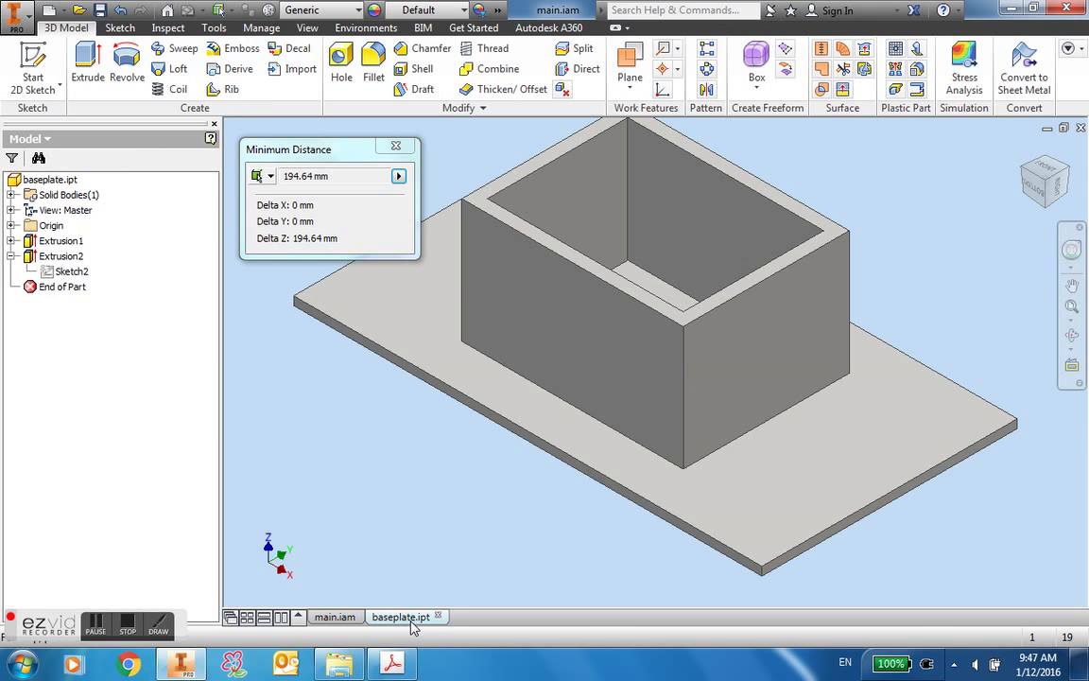
{"action": "double_click", "coordinate": [29, 258]}
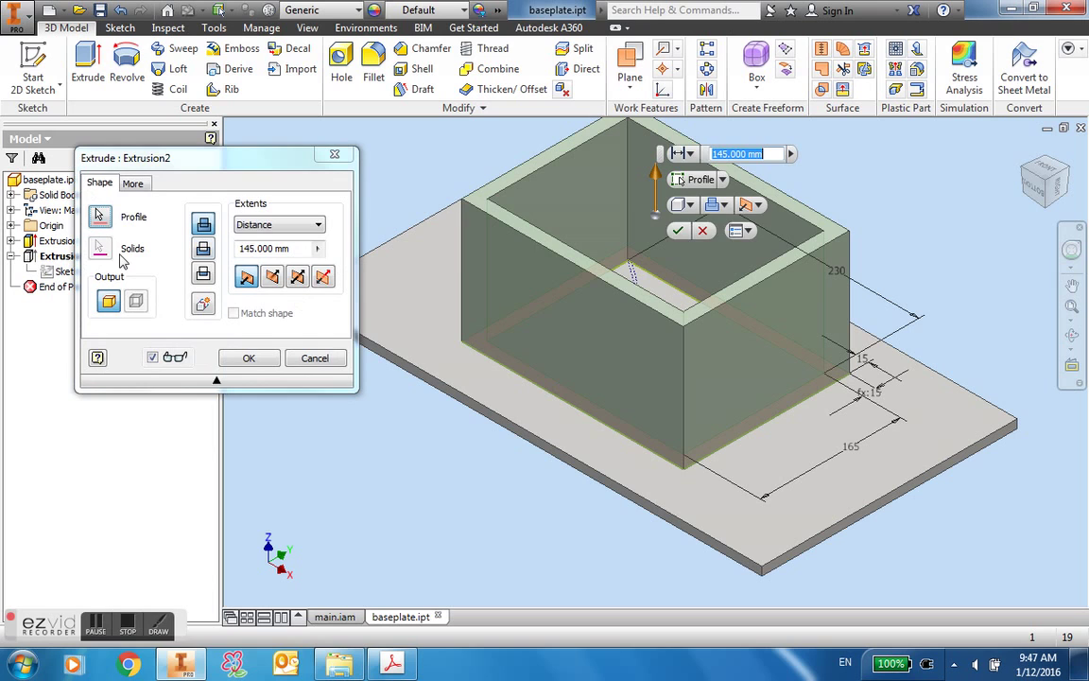
{"action": "type", "text": "190"}
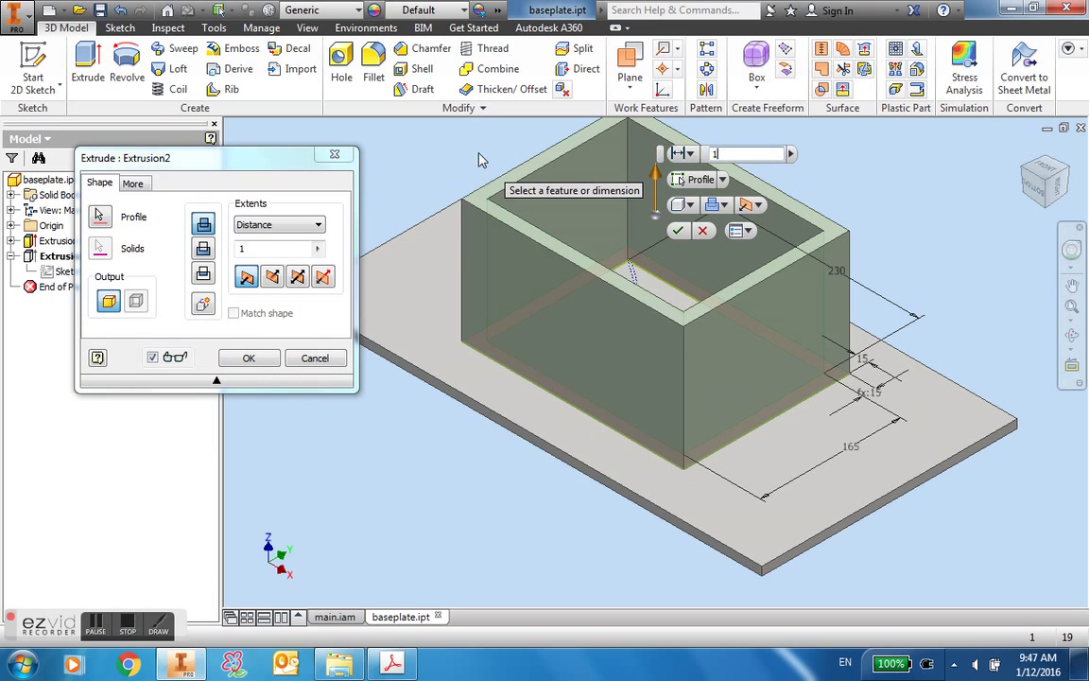
{"action": "key", "text": "Return"}
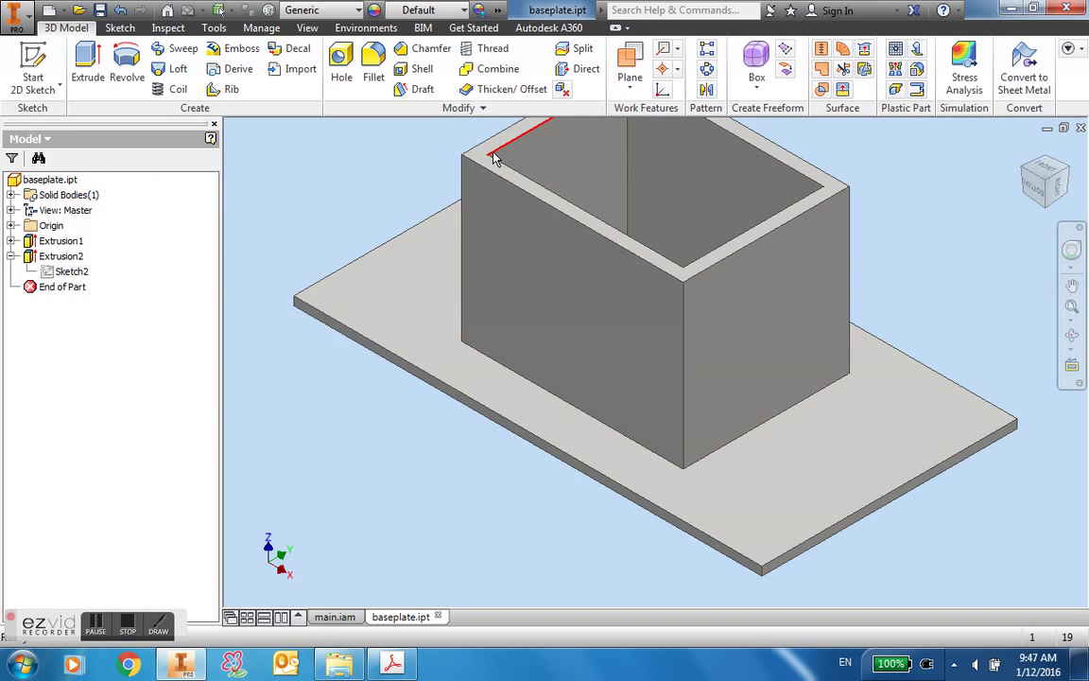
In main.iam, examine from the BOTTOM and RIGHT views the wall height against the workpiece and the screw ends beneath the base plate.
{"action": "left_click", "coordinate": [335, 616]}
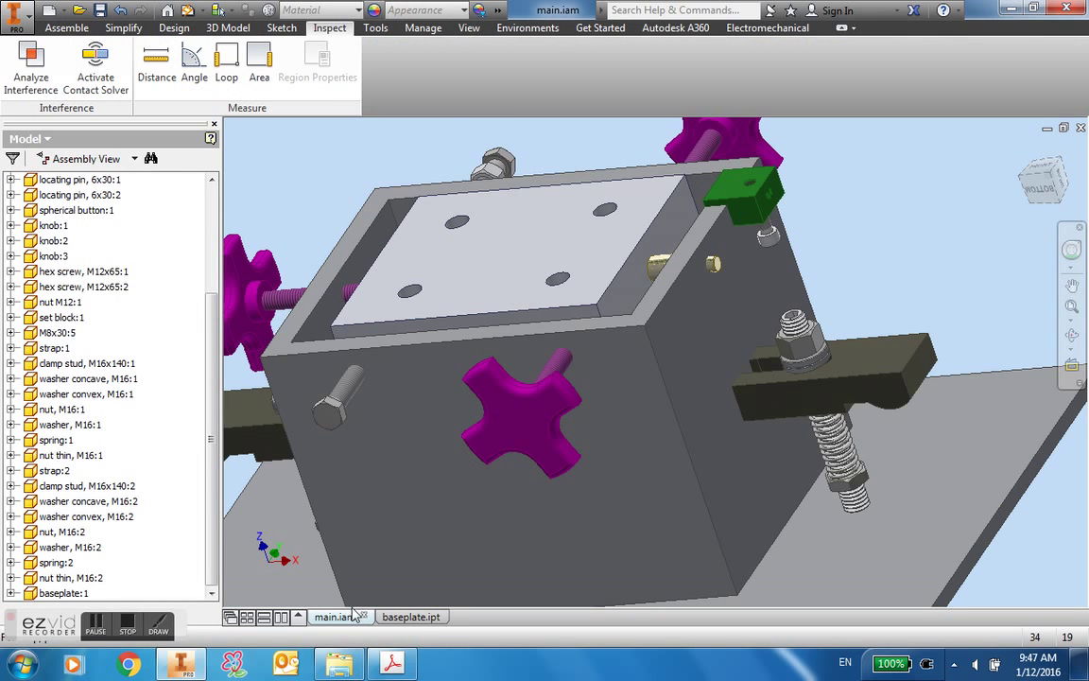
{"action": "left_click", "coordinate": [1044, 192]}
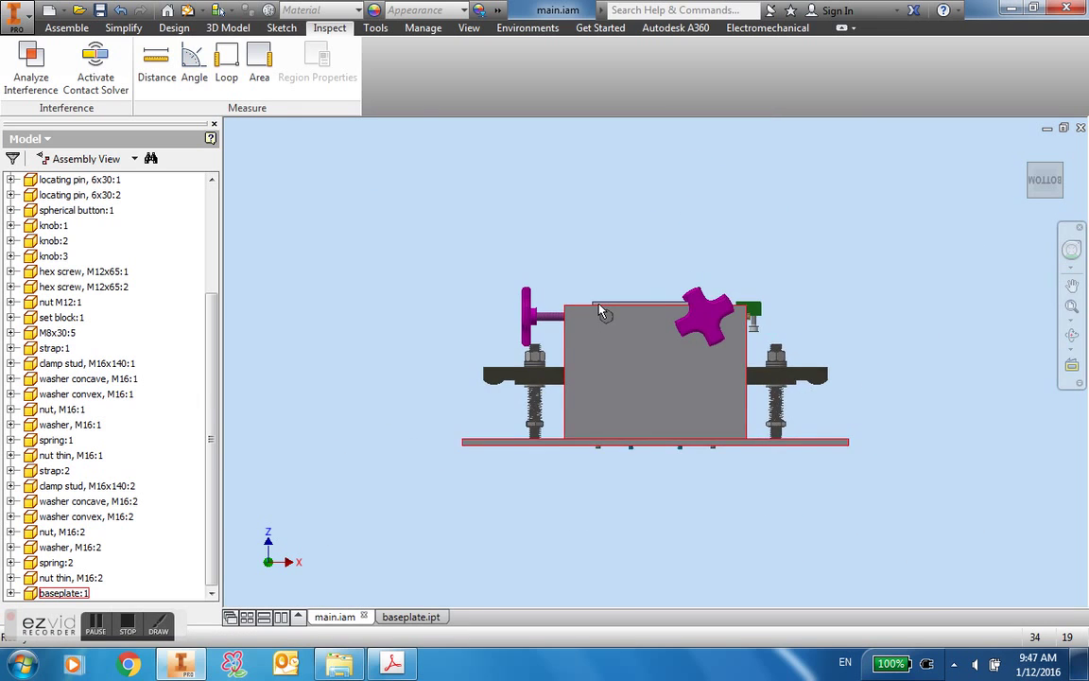
{"action": "scroll", "coordinate": [601, 312], "scroll_direction": "up", "scroll_amount": 5}
{"action": "scroll", "coordinate": [643, 278], "scroll_direction": "down", "scroll_amount": 4}
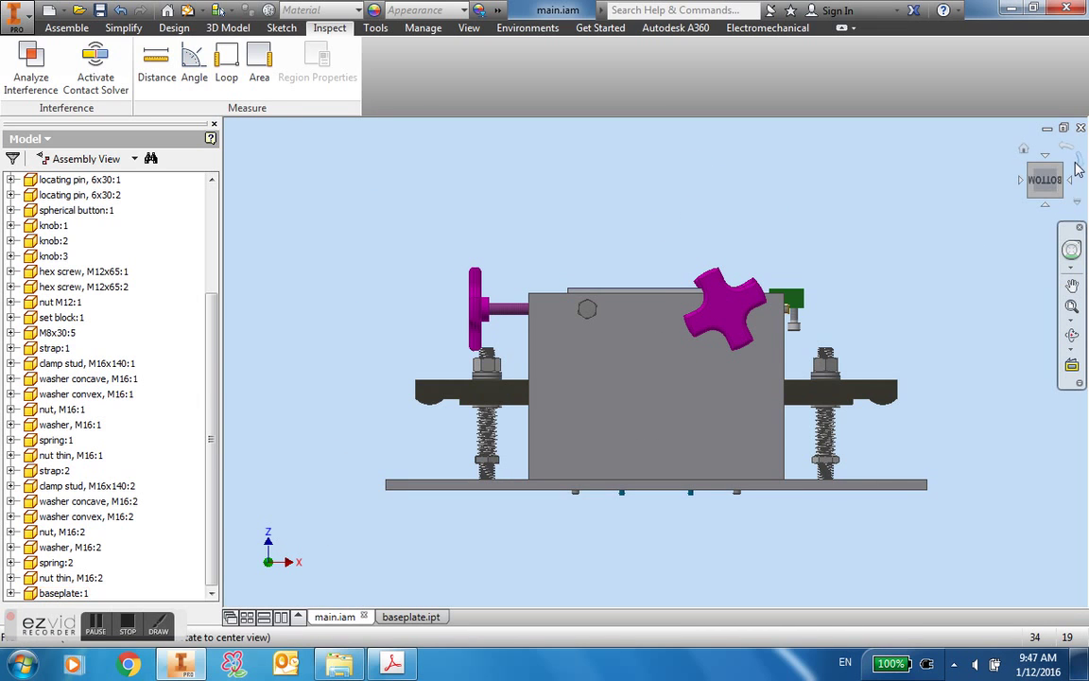
{"action": "left_click", "coordinate": [1071, 188]}
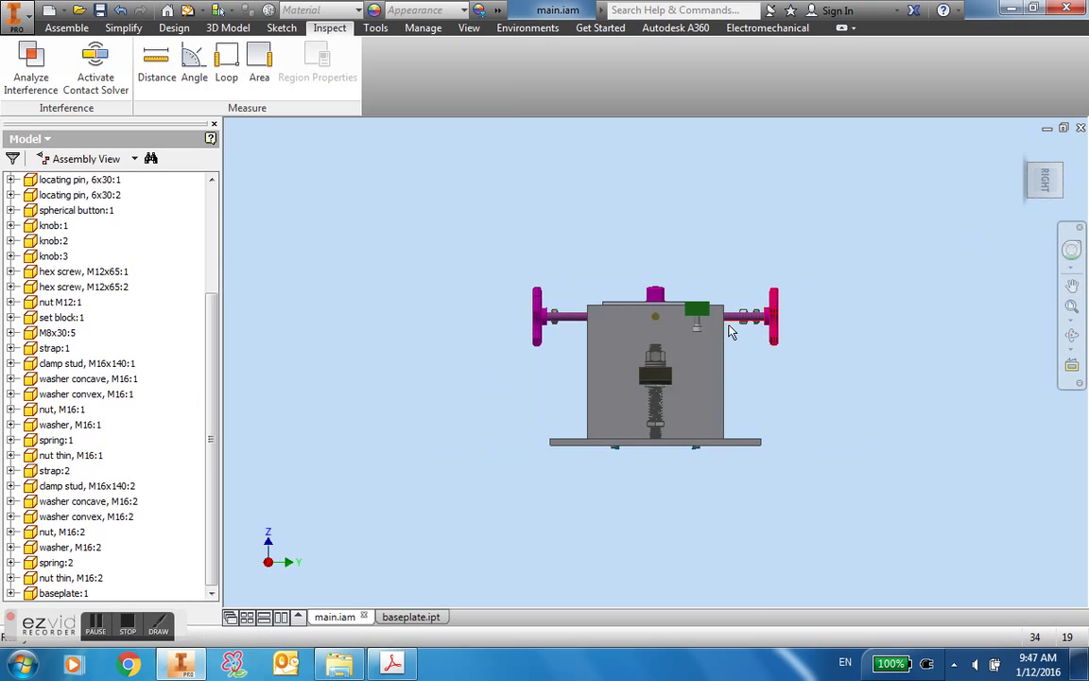
{"action": "scroll", "coordinate": [772, 302], "scroll_direction": "up", "scroll_amount": 4}
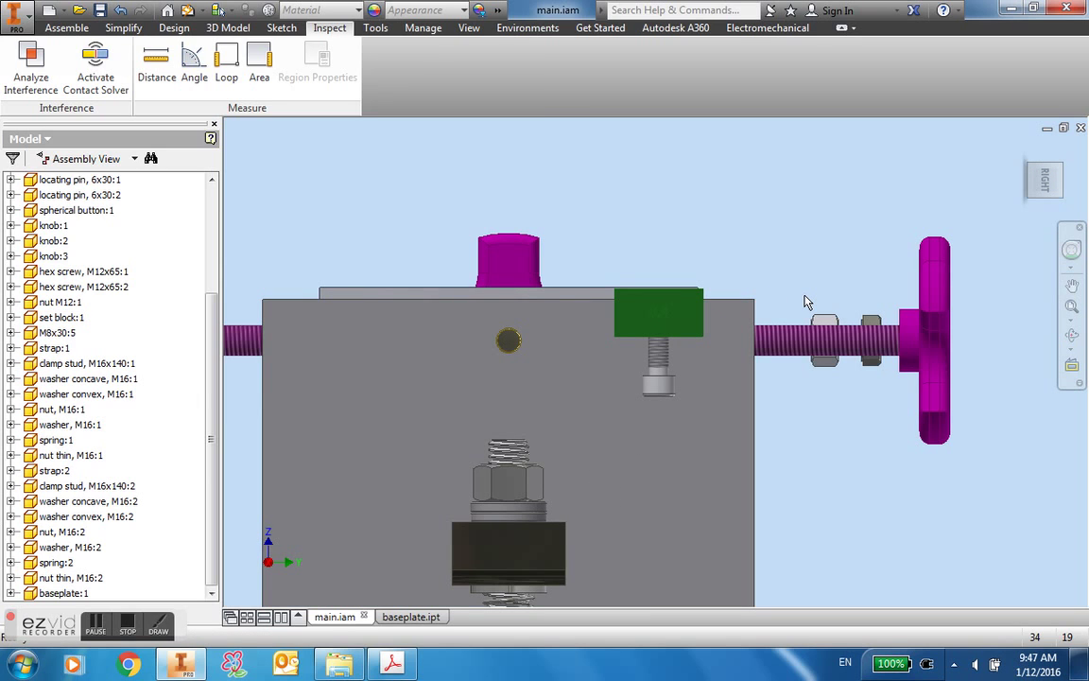
{"action": "scroll", "coordinate": [805, 311], "scroll_direction": "down", "scroll_amount": 4}
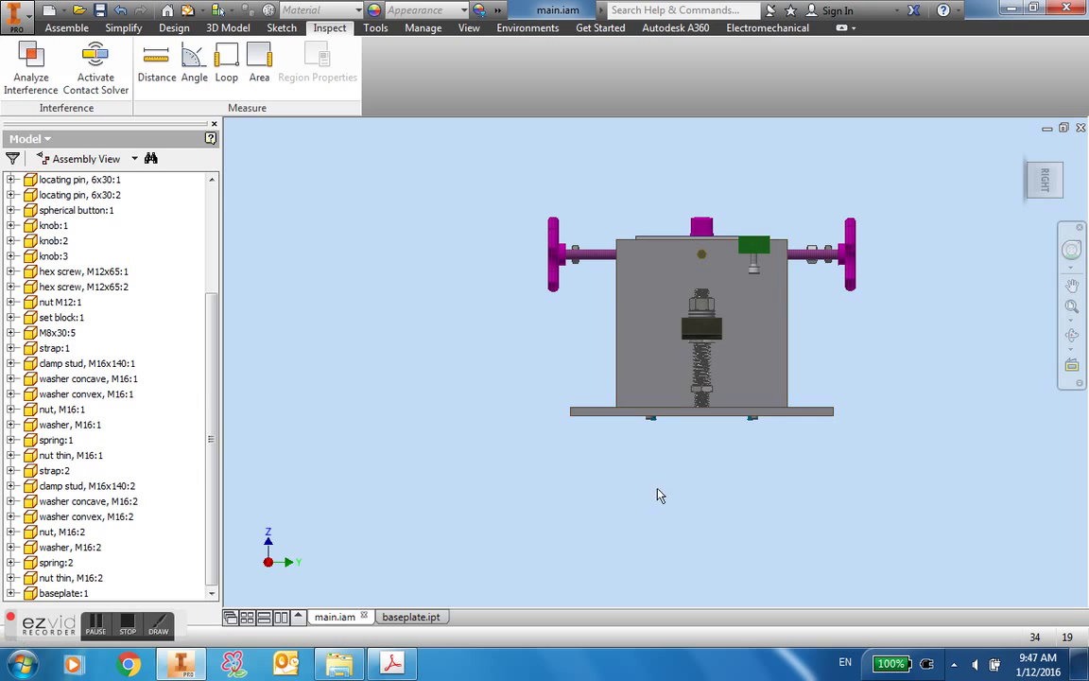
{"action": "scroll", "coordinate": [653, 417], "scroll_direction": "up", "scroll_amount": 3}
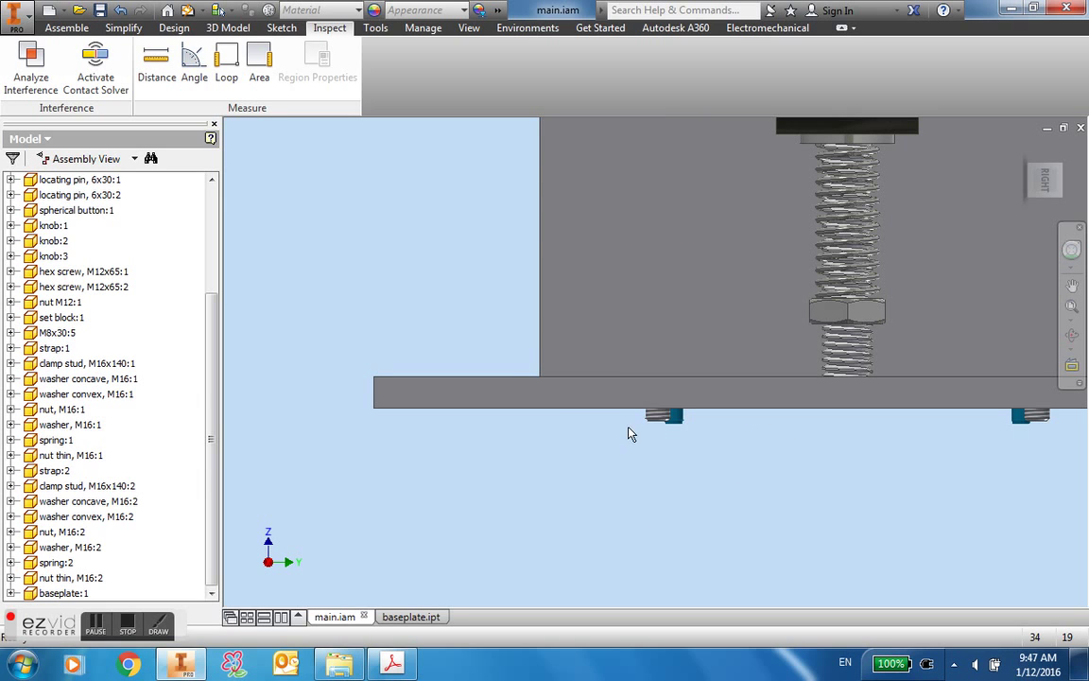
In baseplate.ipt, set Extrusion1's distance to 20 mm to thicken the base plate, and update main.iam.
{"action": "left_click", "coordinate": [420, 616]}
{"action": "double_click", "coordinate": [30, 243]}
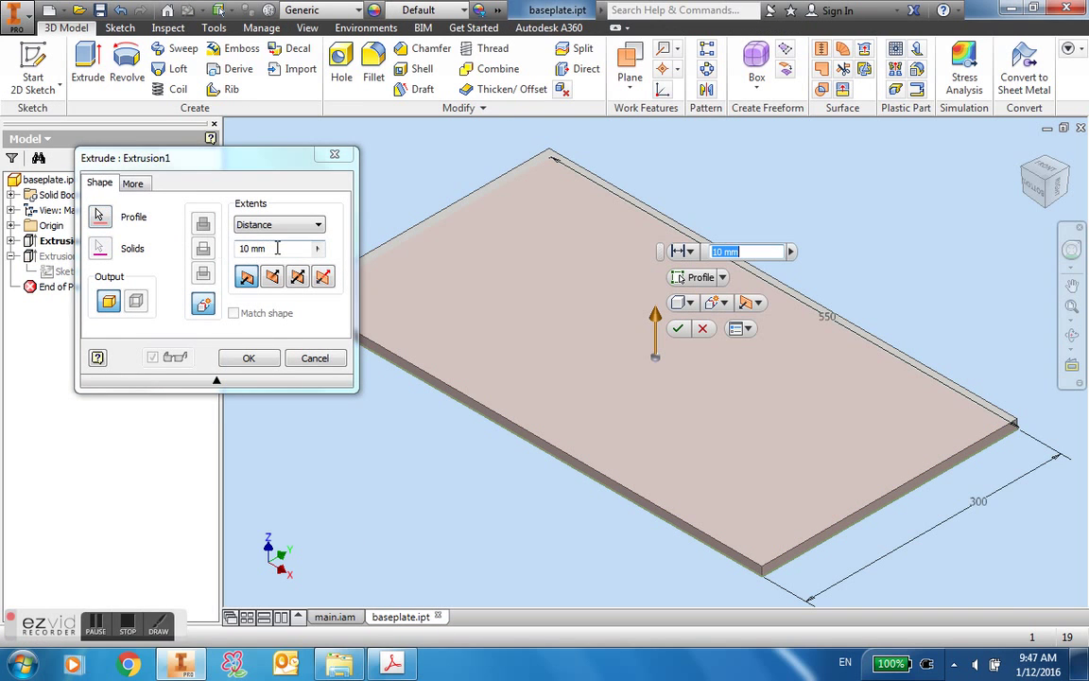
{"action": "left_click", "coordinate": [277, 247]}
{"action": "type", "text": "2"}
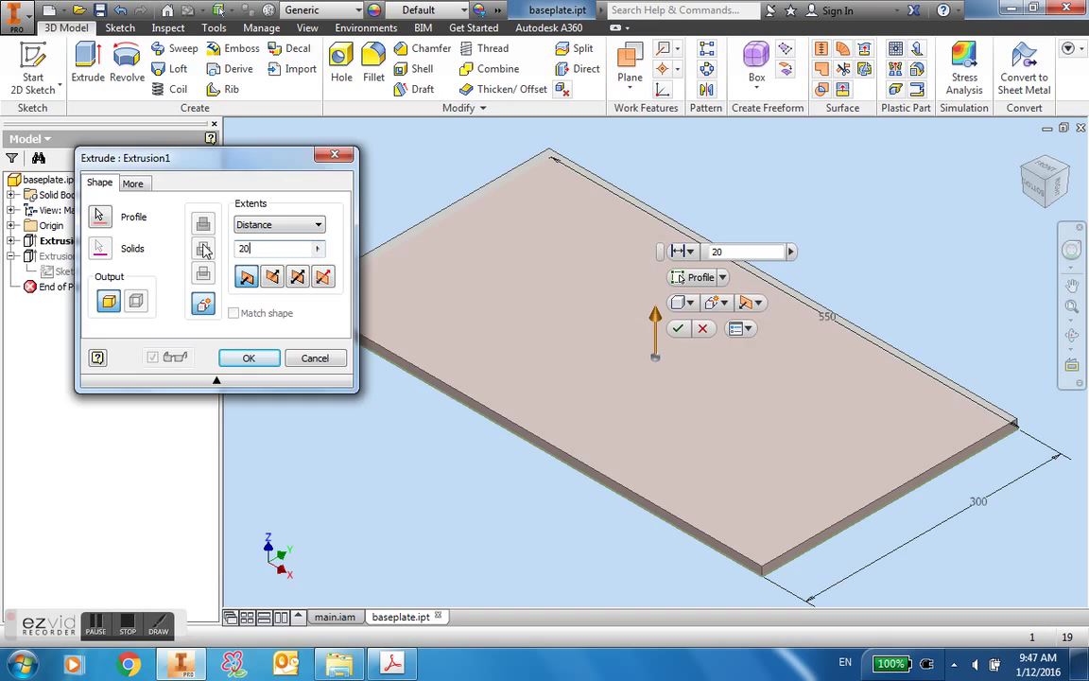
{"action": "type", "text": "0"}
{"action": "key", "text": "Return"}
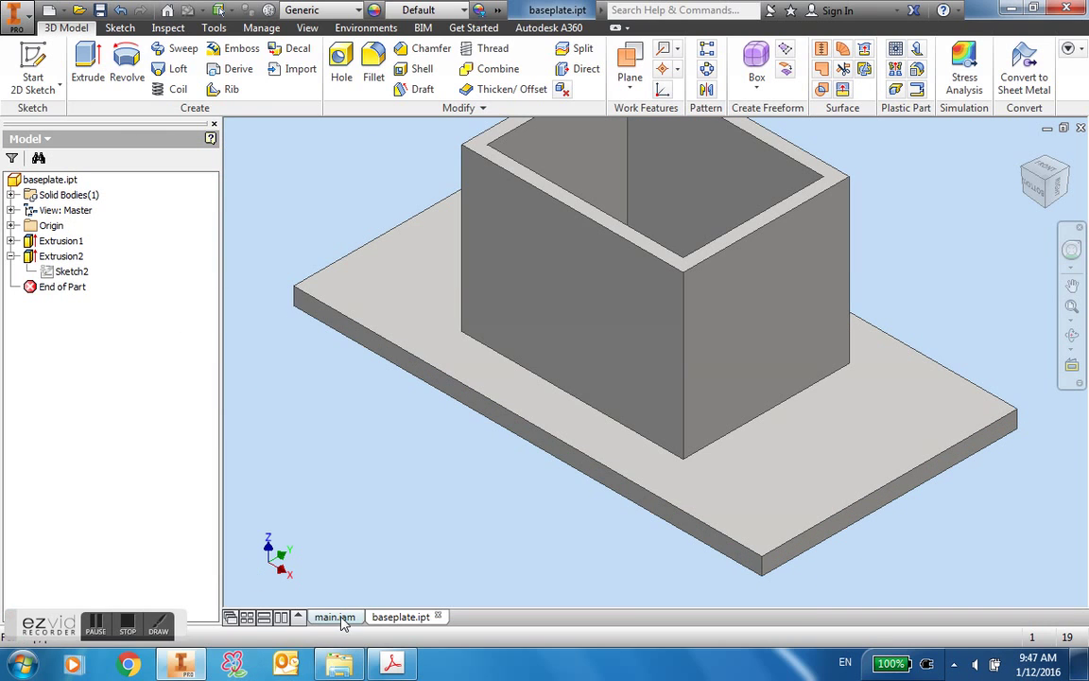
{"action": "left_click", "coordinate": [342, 619]}
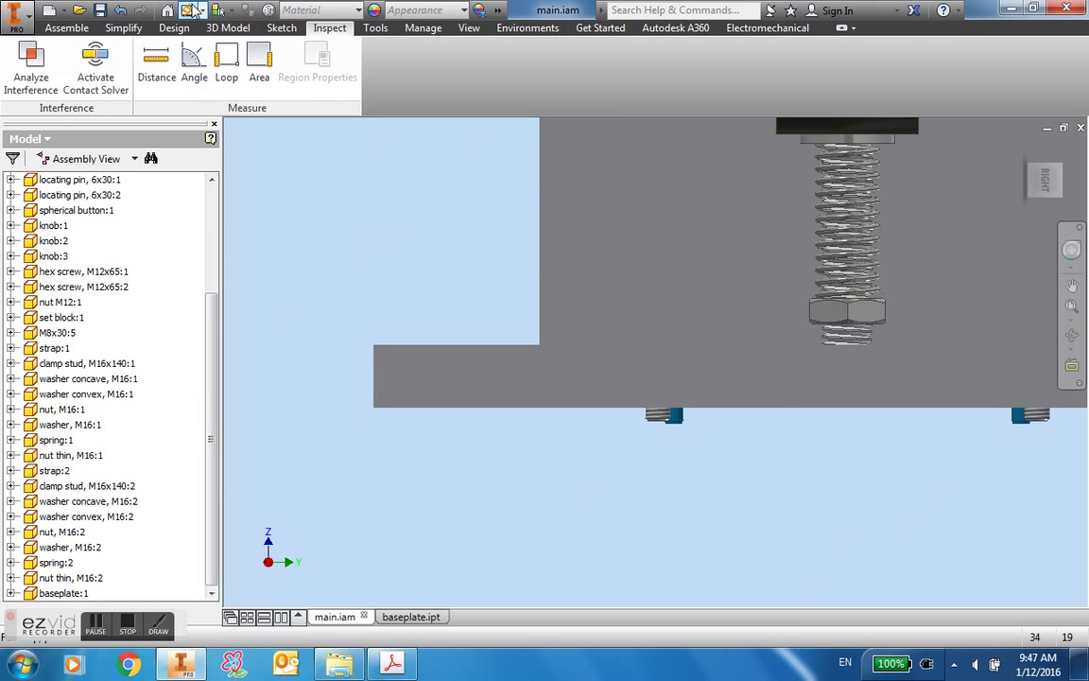
{"action": "left_click", "coordinate": [188, 11]}
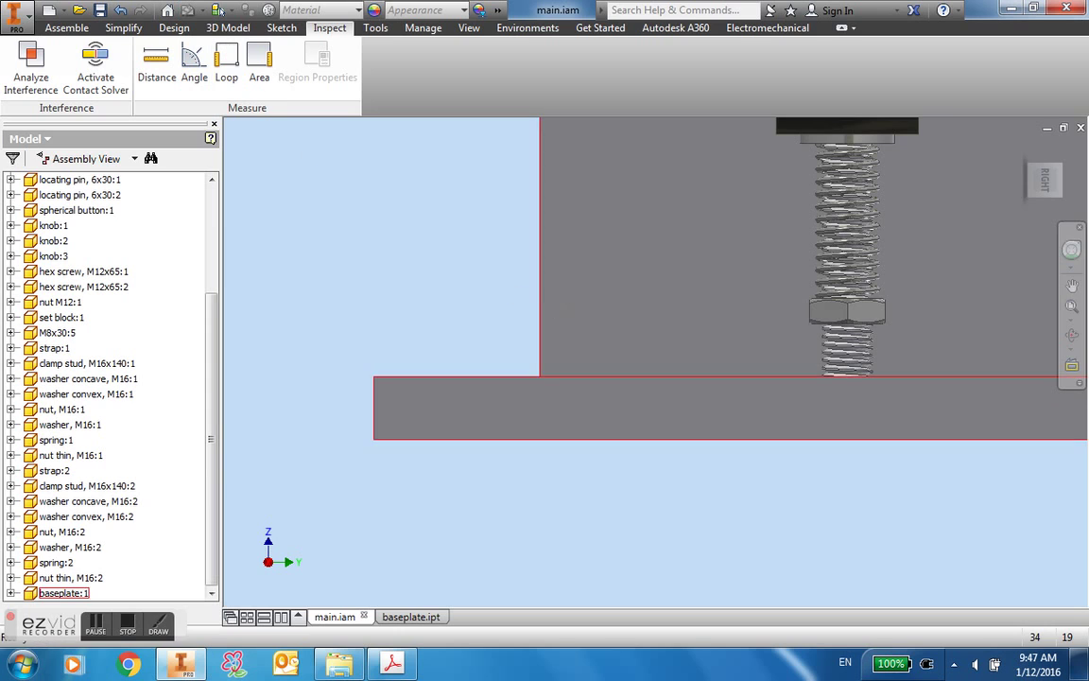
Show the assembly as Wireframe and examine the screw ends inside the base plate and the set block against the wall tops.
{"action": "scroll", "coordinate": [401, 527], "scroll_direction": "down", "scroll_amount": 5}
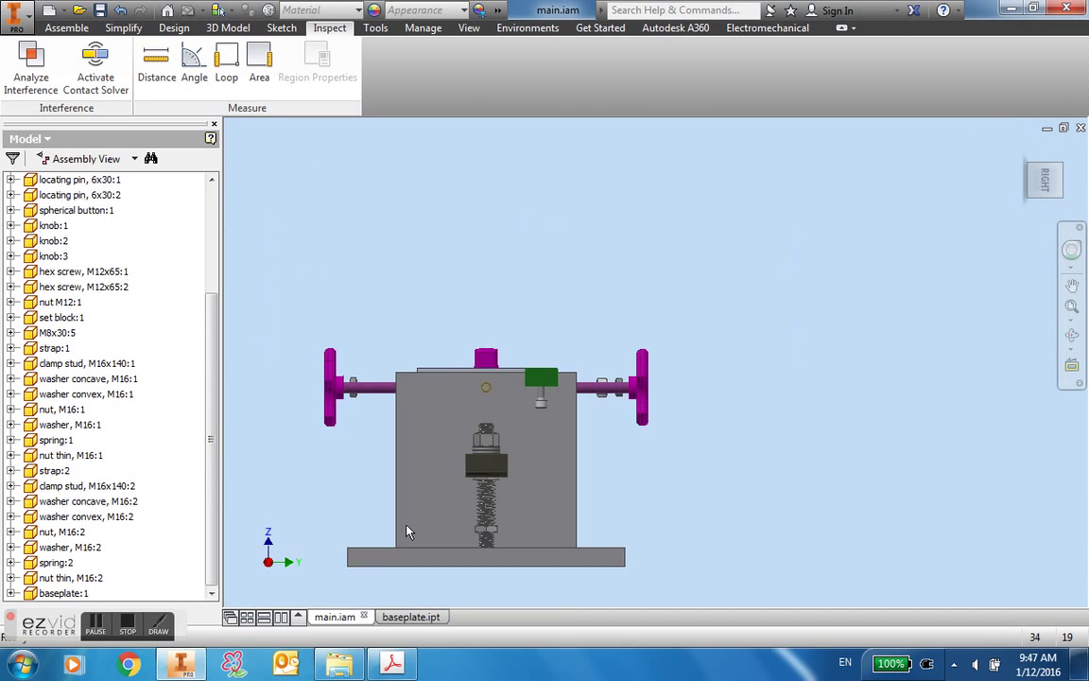
{"action": "middle_click_drag", "start_coordinate": [365, 471], "coordinate": [388, 409]}
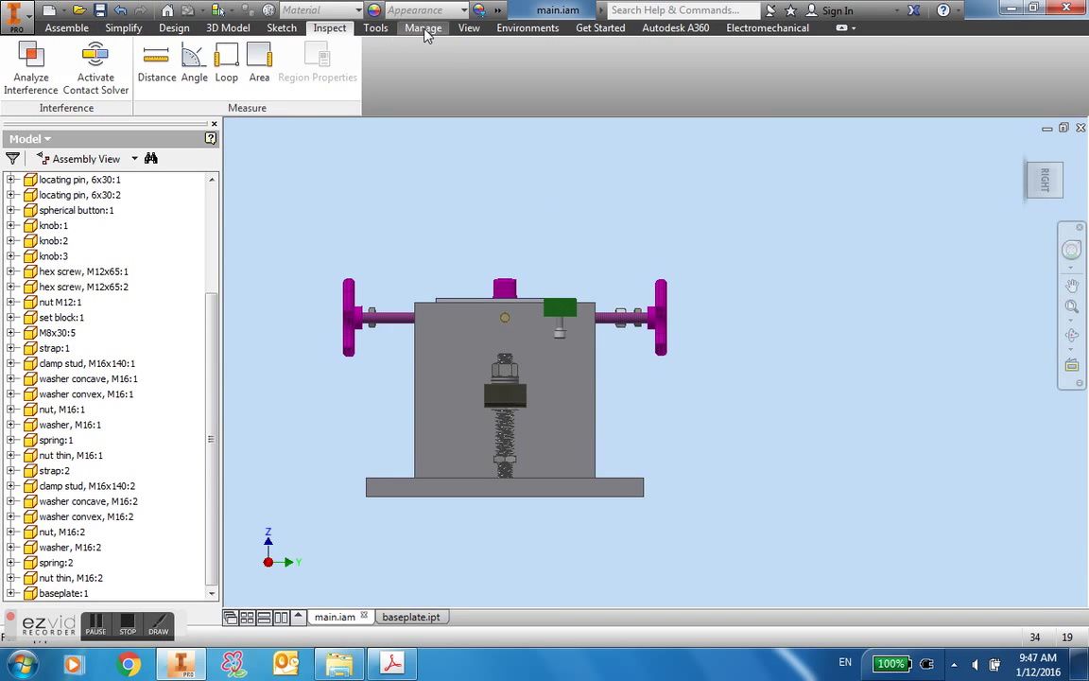
{"action": "left_click", "coordinate": [471, 30]}
{"action": "left_click", "coordinate": [224, 80]}
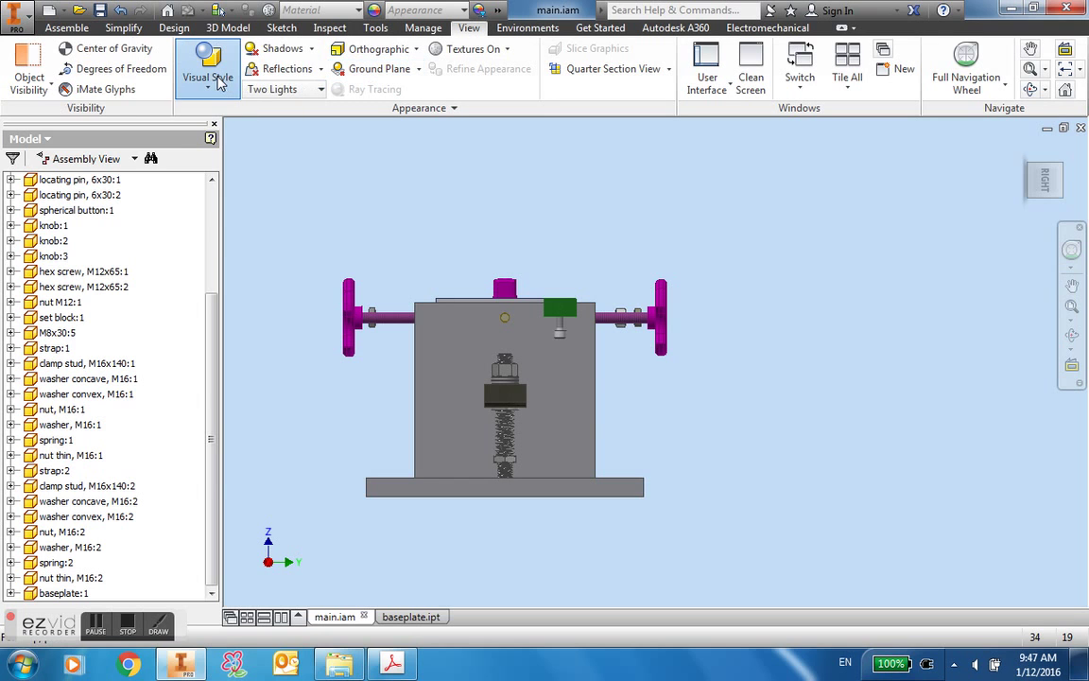
{"action": "left_click", "coordinate": [131, 252]}
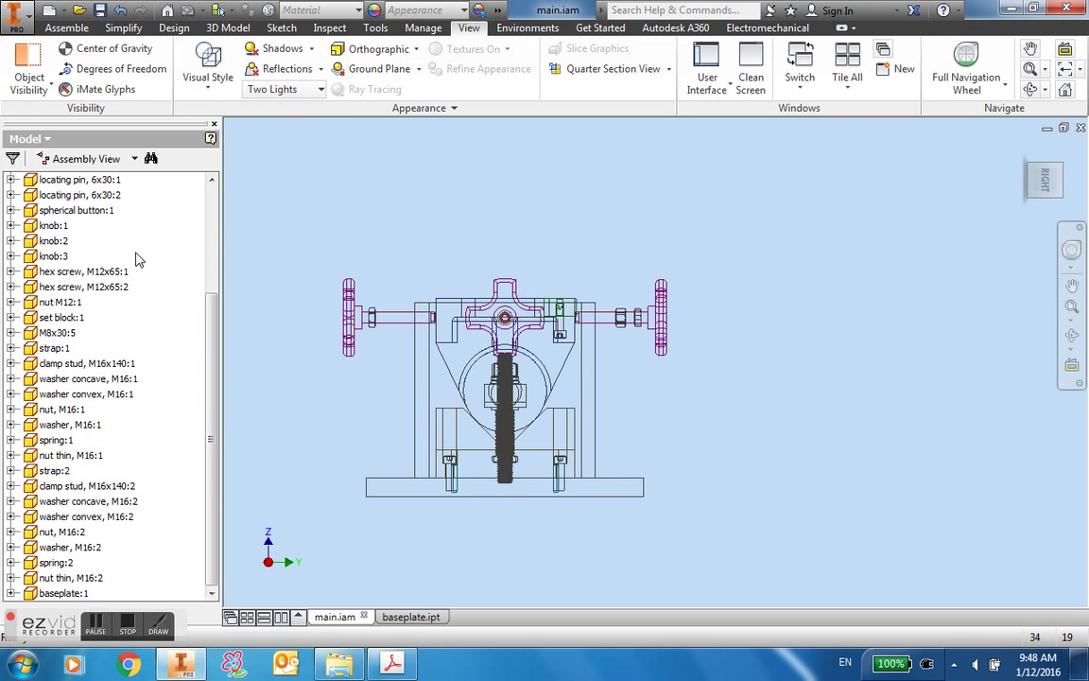
{"action": "scroll", "coordinate": [476, 478], "scroll_direction": "down", "scroll_amount": 5}
{"action": "scroll", "coordinate": [469, 499], "scroll_direction": "up", "scroll_amount": 3}
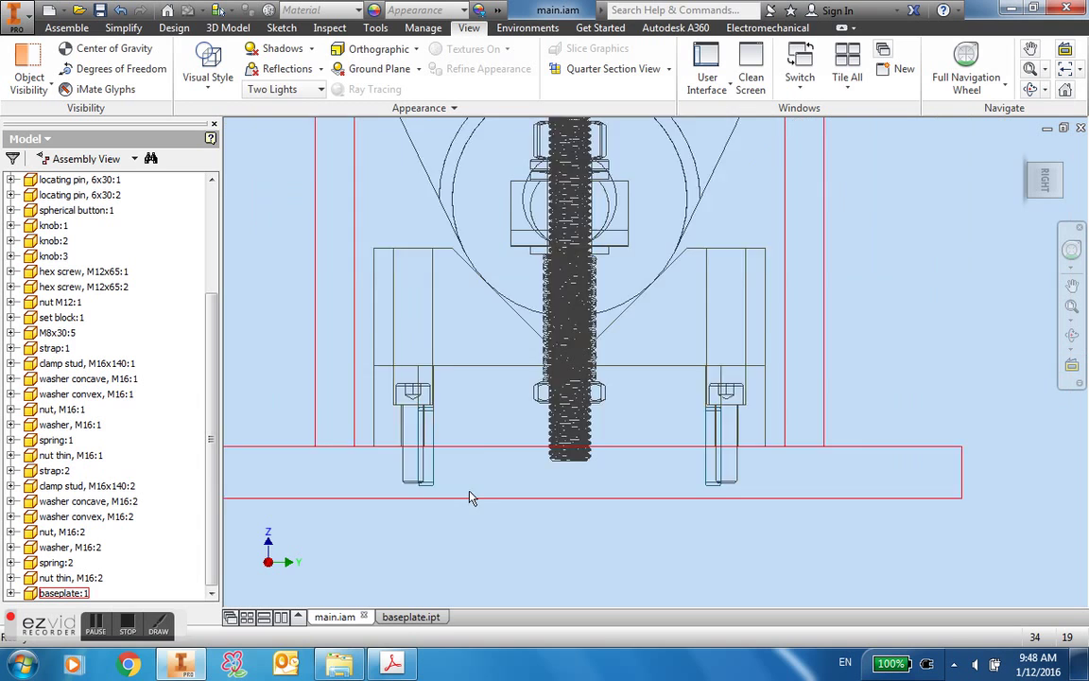
{"action": "scroll", "coordinate": [436, 294], "scroll_direction": "down", "scroll_amount": 3}
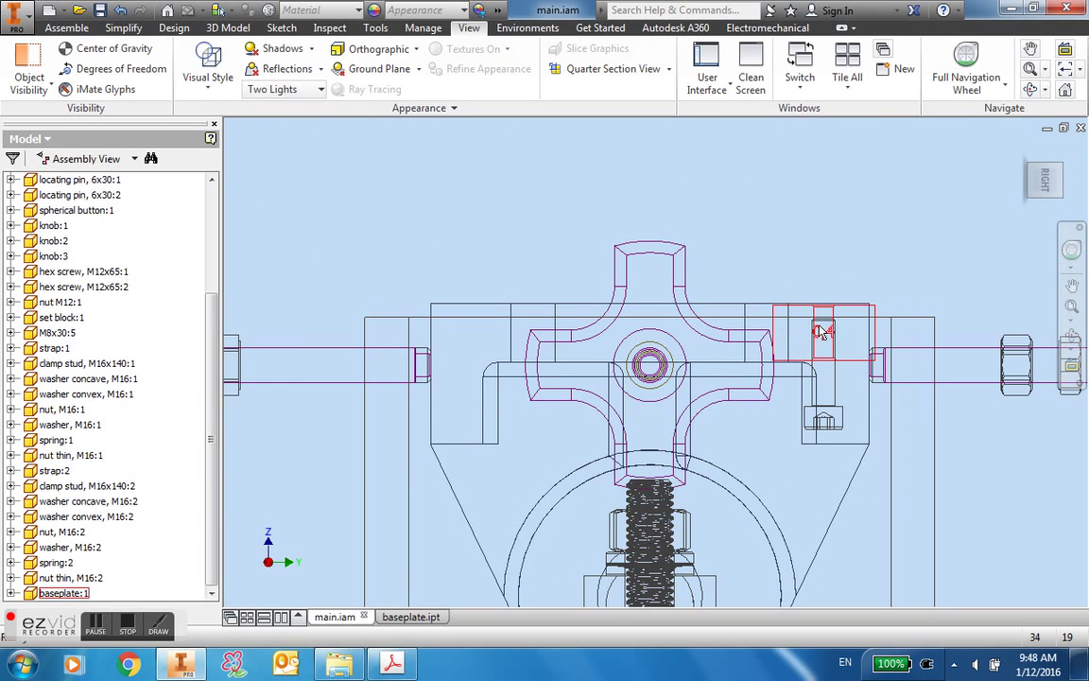
{"action": "middle_click_drag", "start_coordinate": [826, 318], "coordinate": [707, 310]}
{"action": "scroll", "coordinate": [703, 319], "scroll_direction": "down", "scroll_amount": 4}
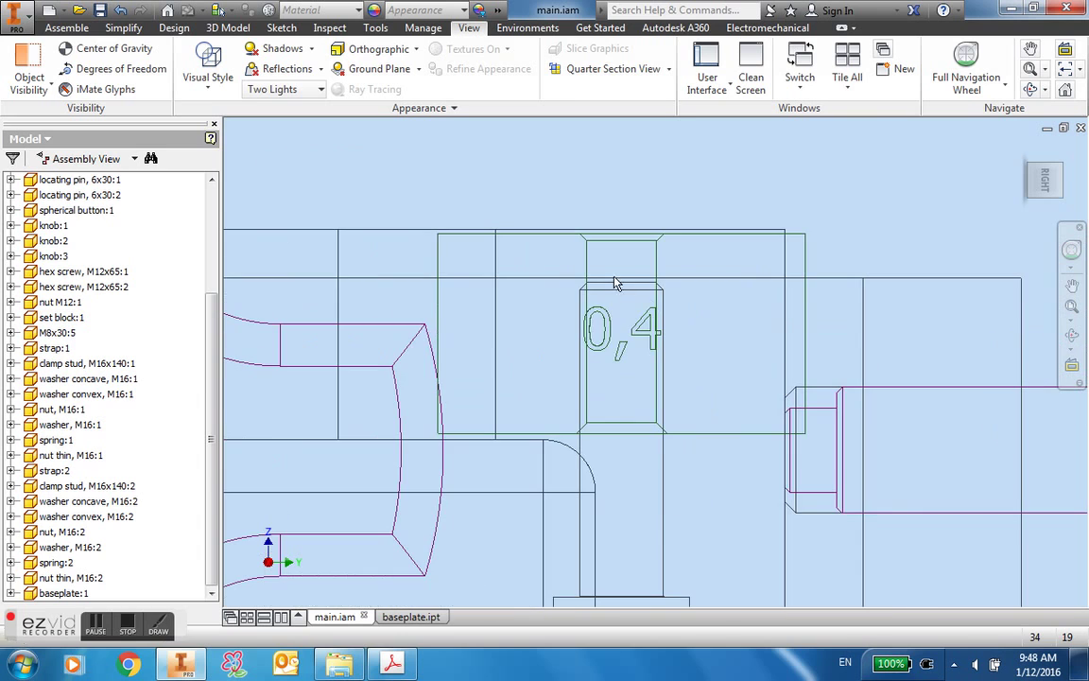
{"action": "scroll", "coordinate": [647, 307], "scroll_direction": "up", "scroll_amount": 3}
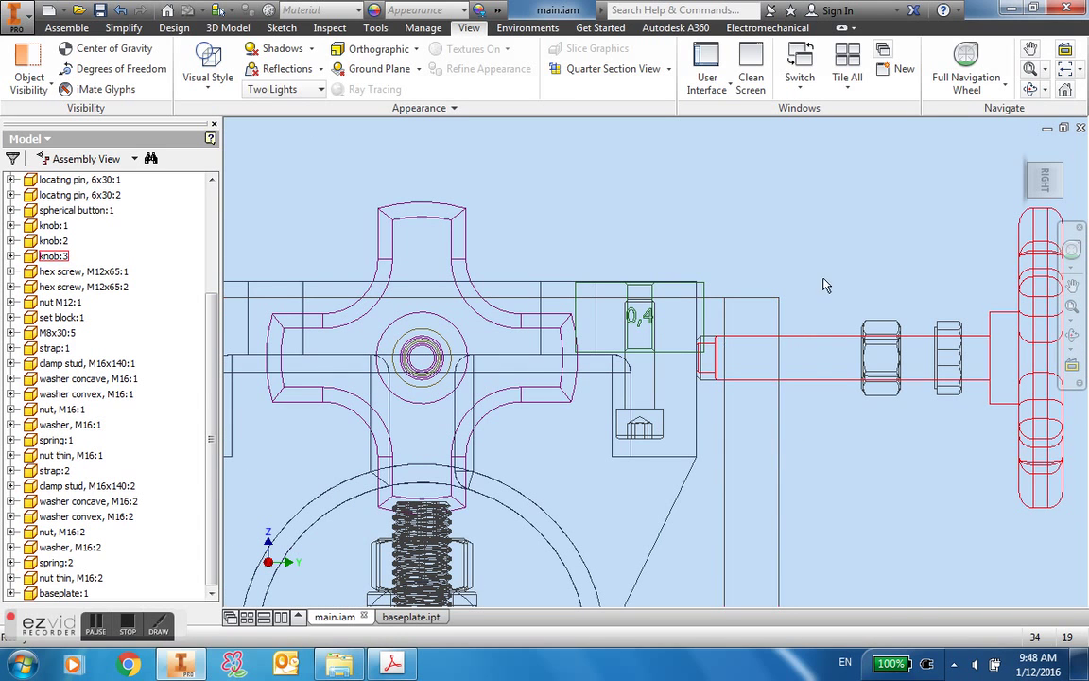
Set the assembly's visual style to Shaded with Edges and return to the home view.
{"action": "left_click", "coordinate": [209, 78]}
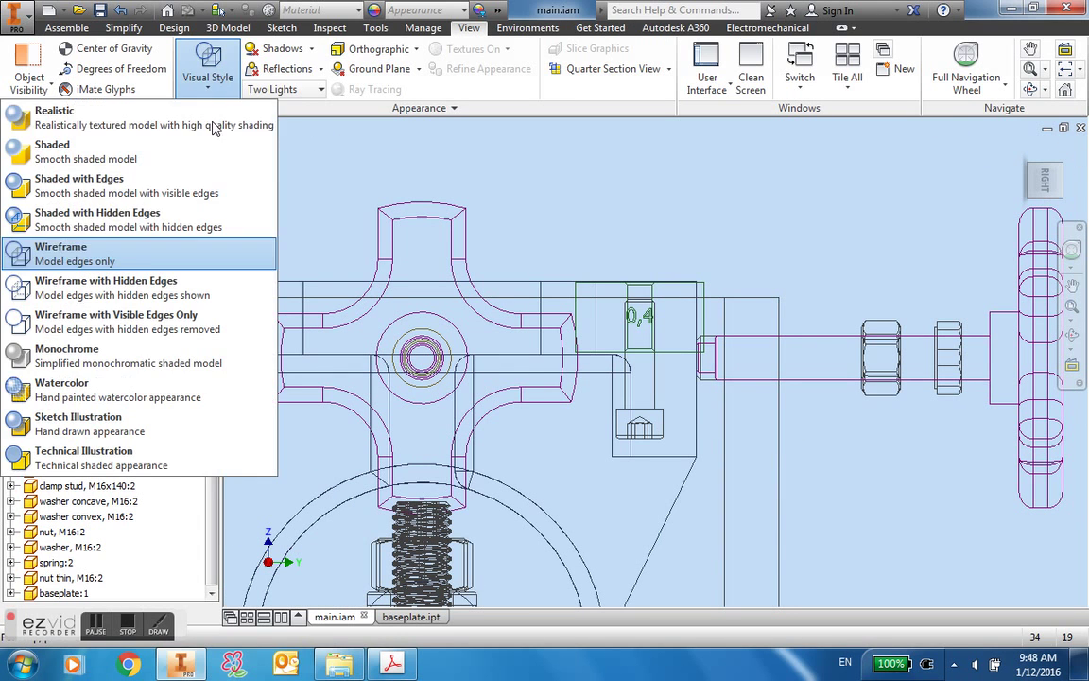
{"action": "left_click", "coordinate": [112, 189]}
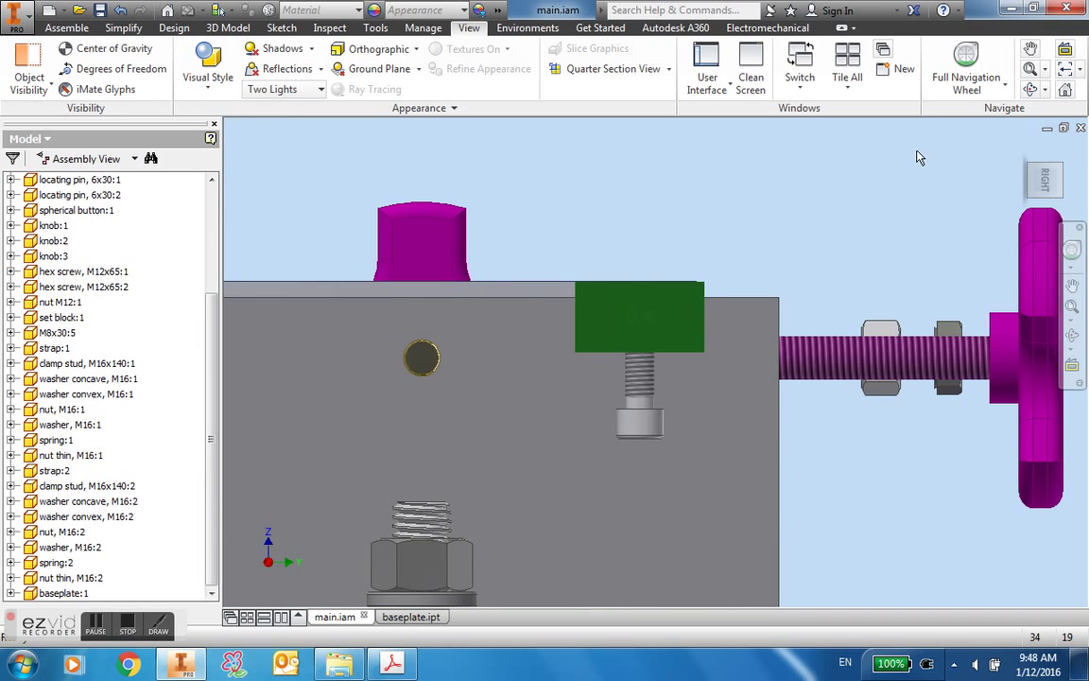
{"action": "left_click", "coordinate": [1021, 151]}
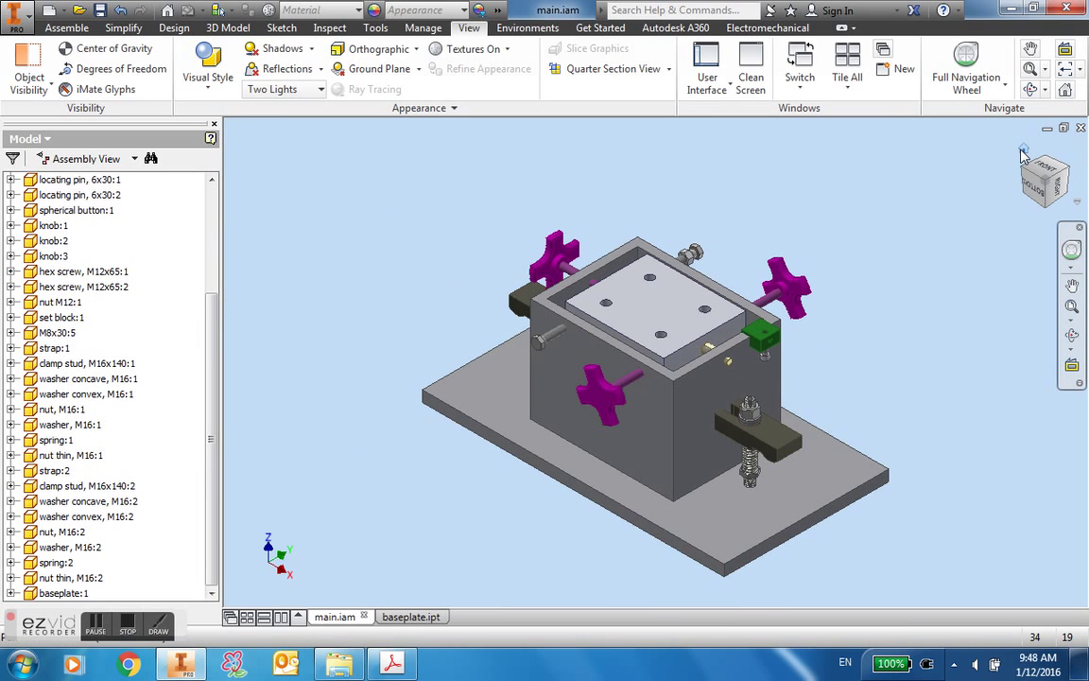
Measure the distance from the wall's outer side face to the facing side of the nut on the hex screw.
{"action": "middle_click_drag", "start_coordinate": [832, 251], "coordinate": [661, 283], "text": "shift"}
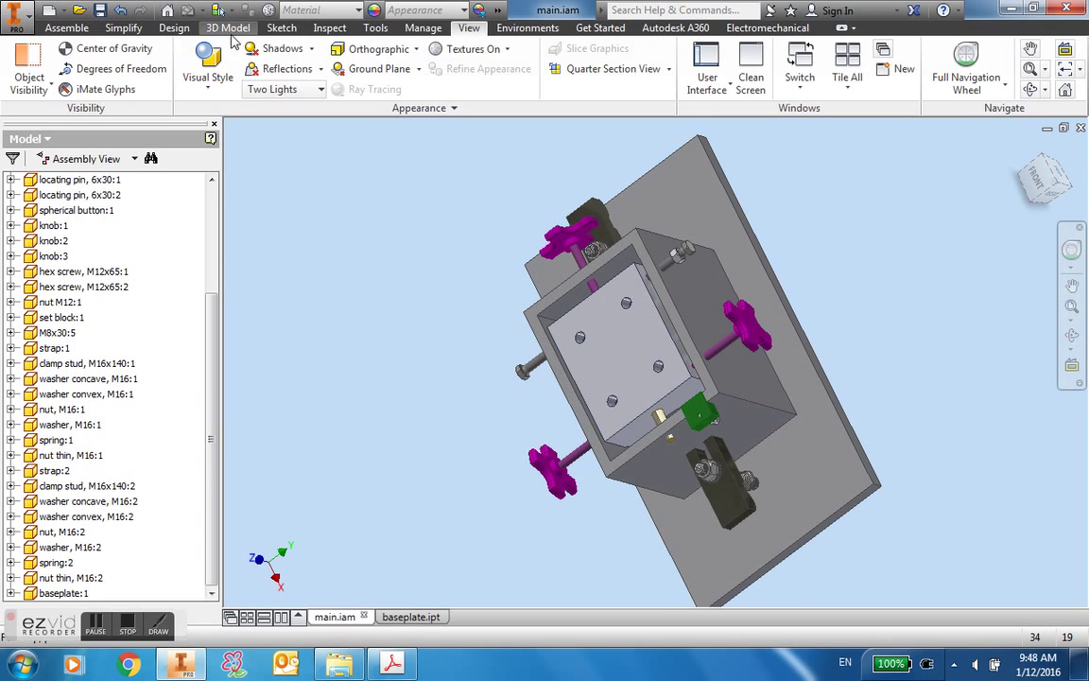
{"action": "left_click", "coordinate": [321, 33]}
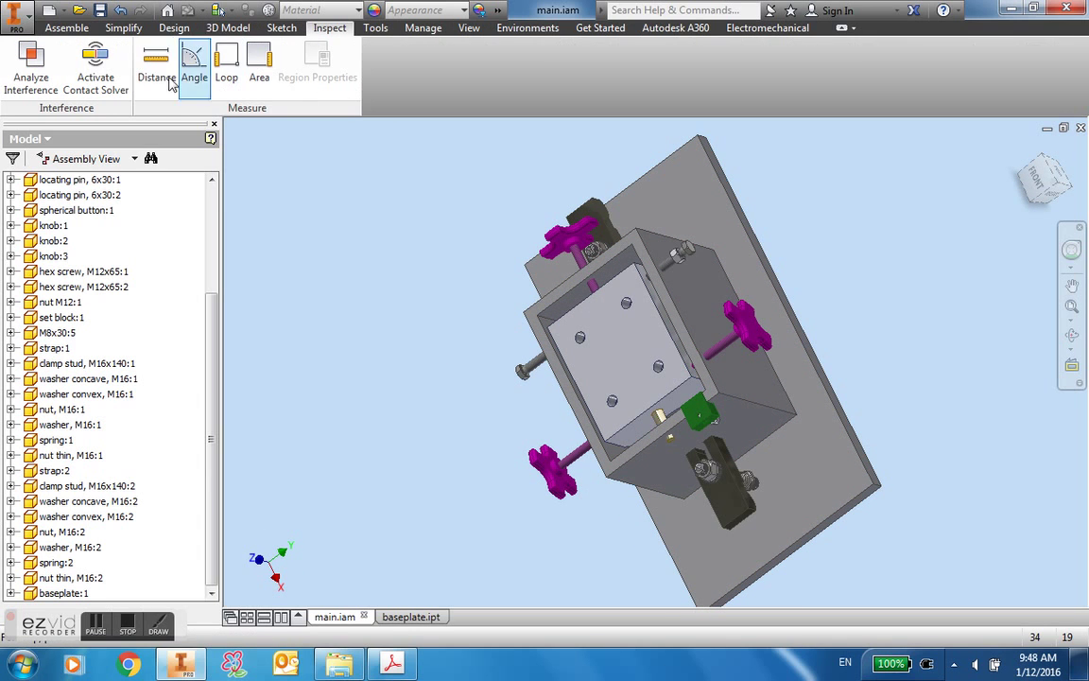
{"action": "left_click", "coordinate": [156, 68]}
{"action": "scroll", "coordinate": [681, 284], "scroll_direction": "up", "scroll_amount": 3}
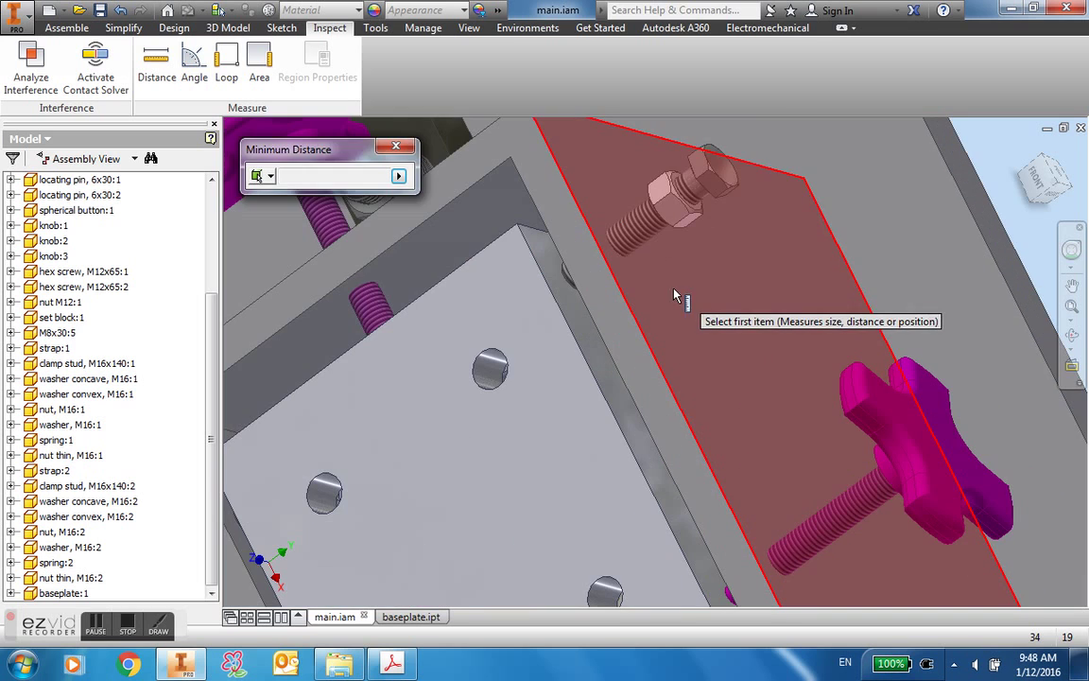
{"action": "left_click", "coordinate": [682, 295]}
{"action": "scroll", "coordinate": [682, 295], "scroll_direction": "down", "scroll_amount": 2}
{"action": "middle_click_drag", "start_coordinate": [695, 303], "coordinate": [705, 239], "text": "shift"}
{"action": "scroll", "coordinate": [695, 213], "scroll_direction": "up", "scroll_amount": 5}
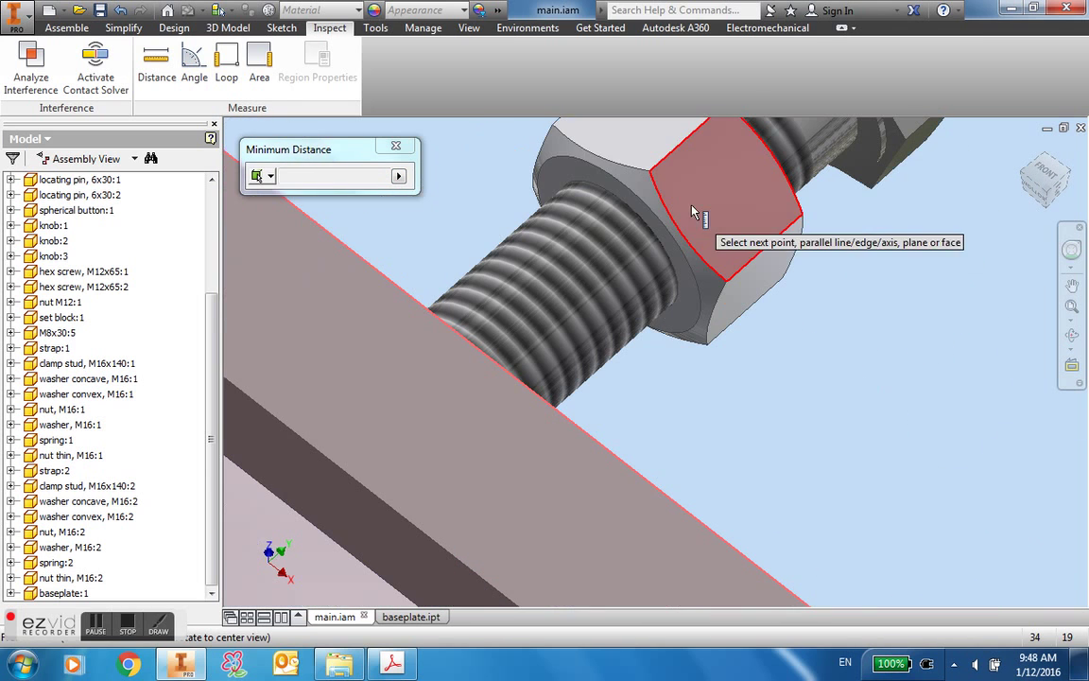
{"action": "left_click", "coordinate": [593, 183]}
{"action": "left_click", "coordinate": [592, 182]}
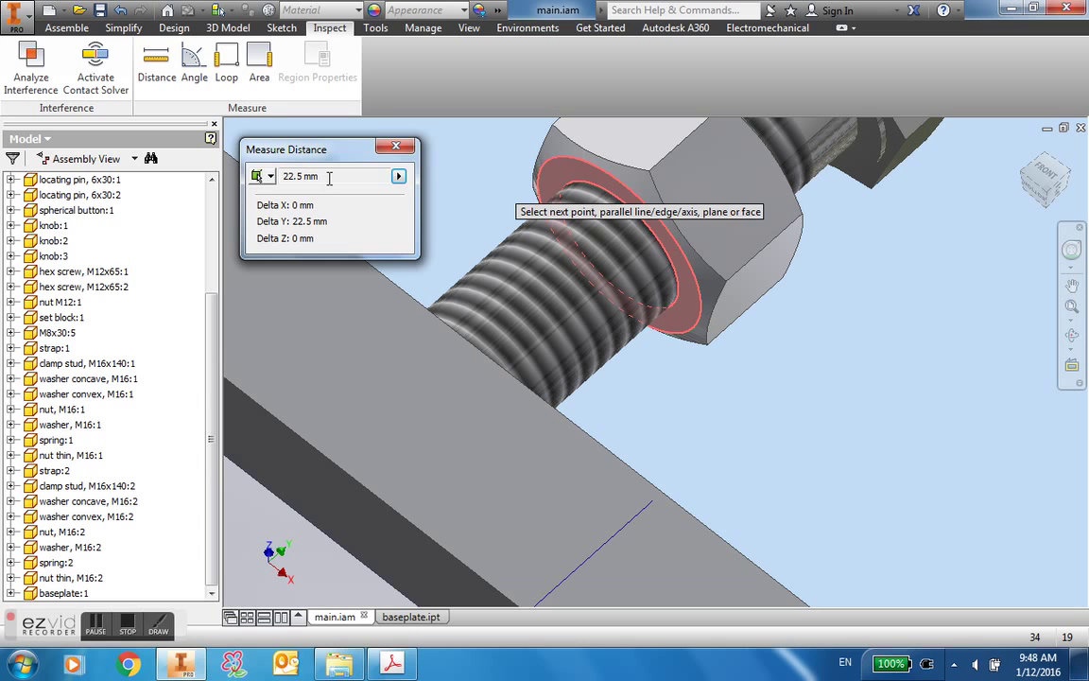
In baseplate.ipt, create a sketch on the top face of the rectangular walls and project the walls' outer outline.
{"action": "left_click", "coordinate": [407, 616]}
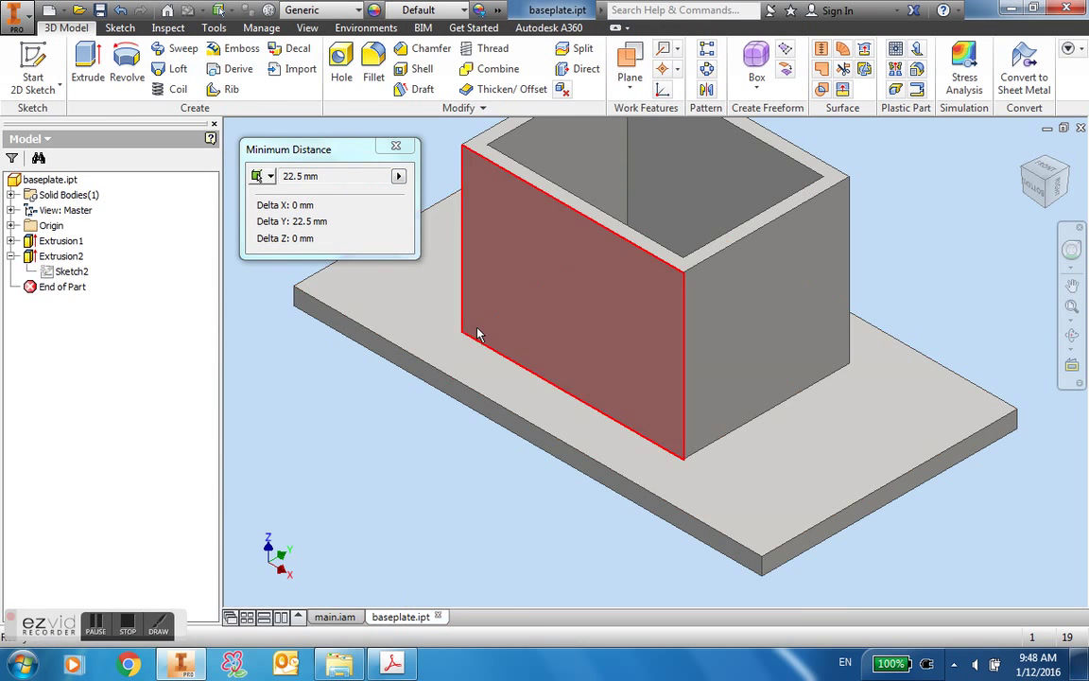
{"action": "middle_click_drag", "start_coordinate": [478, 336], "coordinate": [470, 457], "text": "shift"}
{"action": "left_click", "coordinate": [34, 70]}
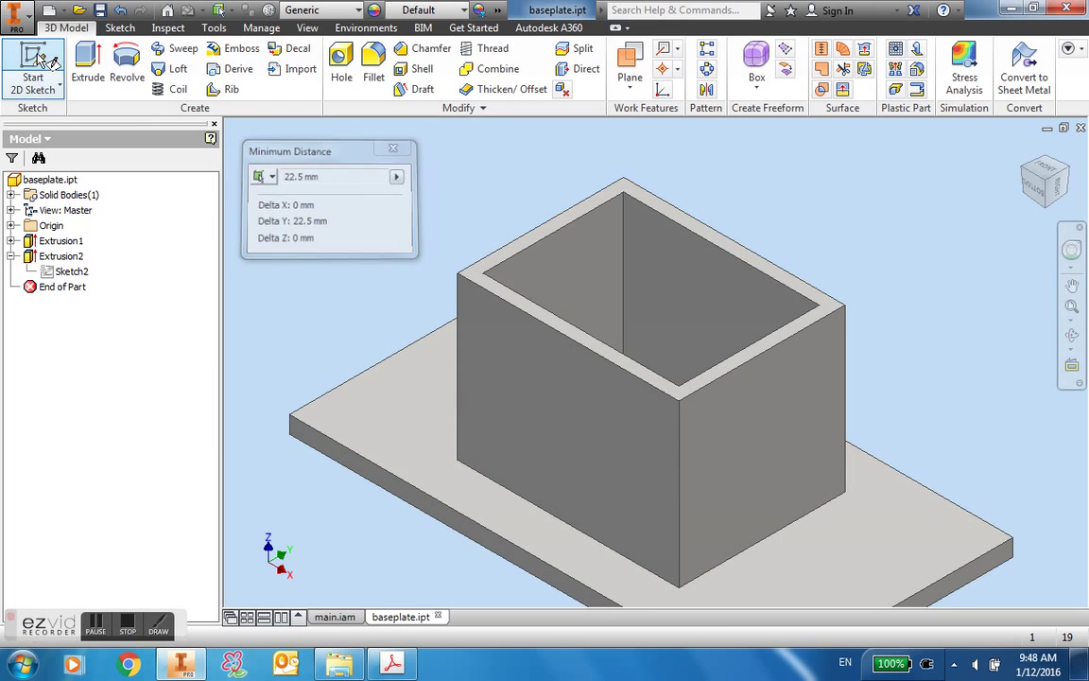
{"action": "left_click", "coordinate": [624, 192]}
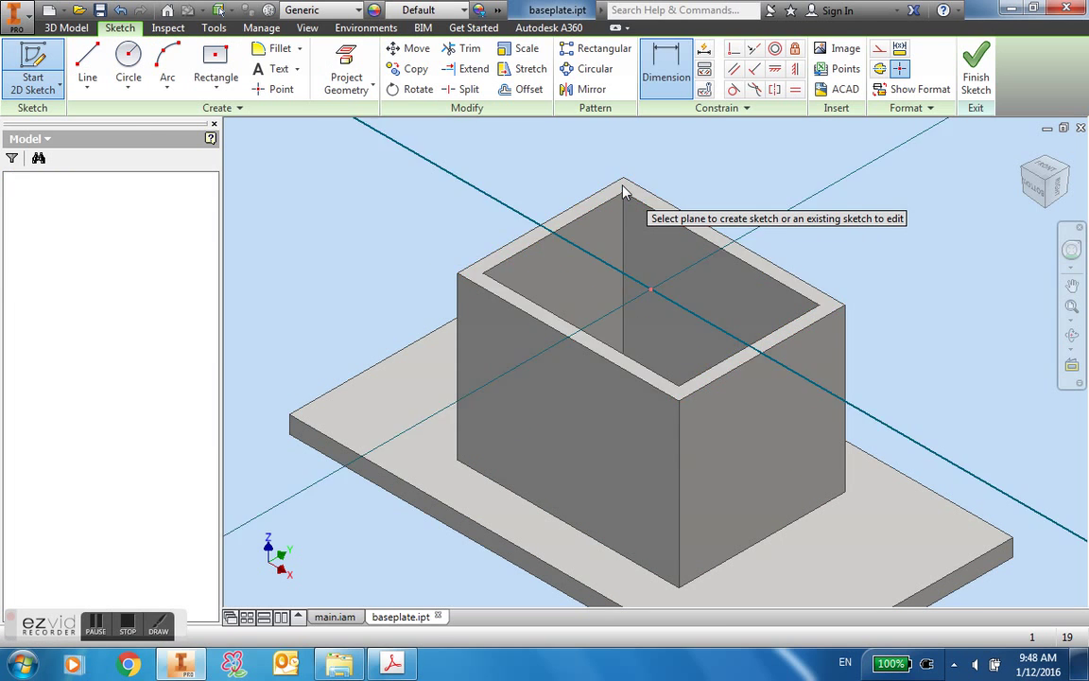
{"action": "left_click", "coordinate": [347, 63]}
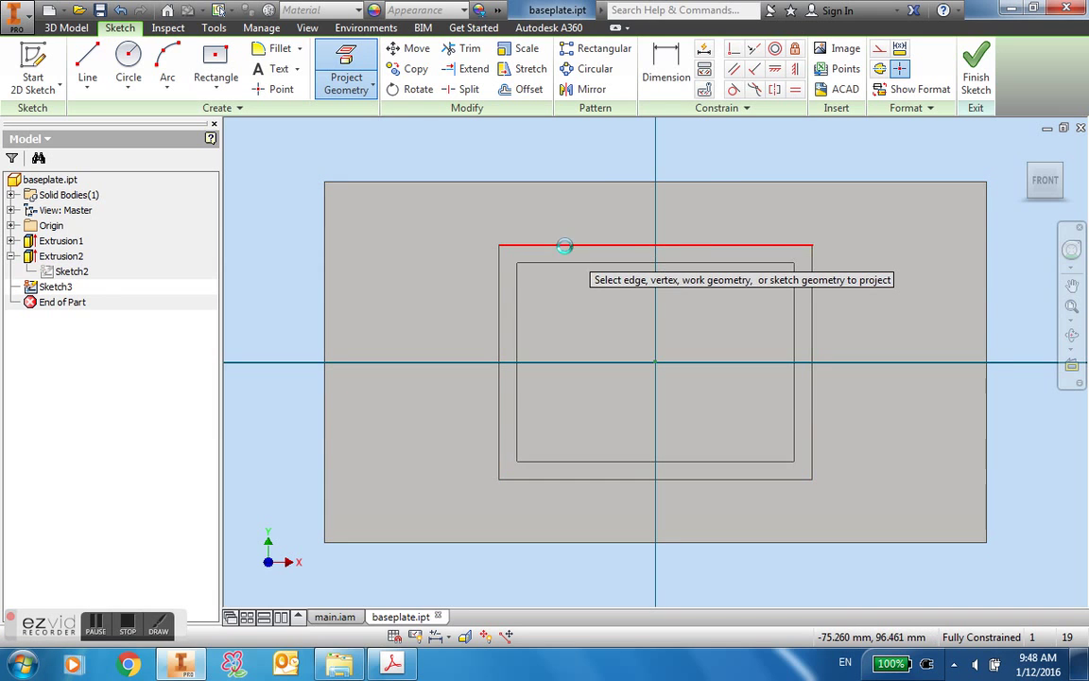
{"action": "left_click", "coordinate": [503, 277]}
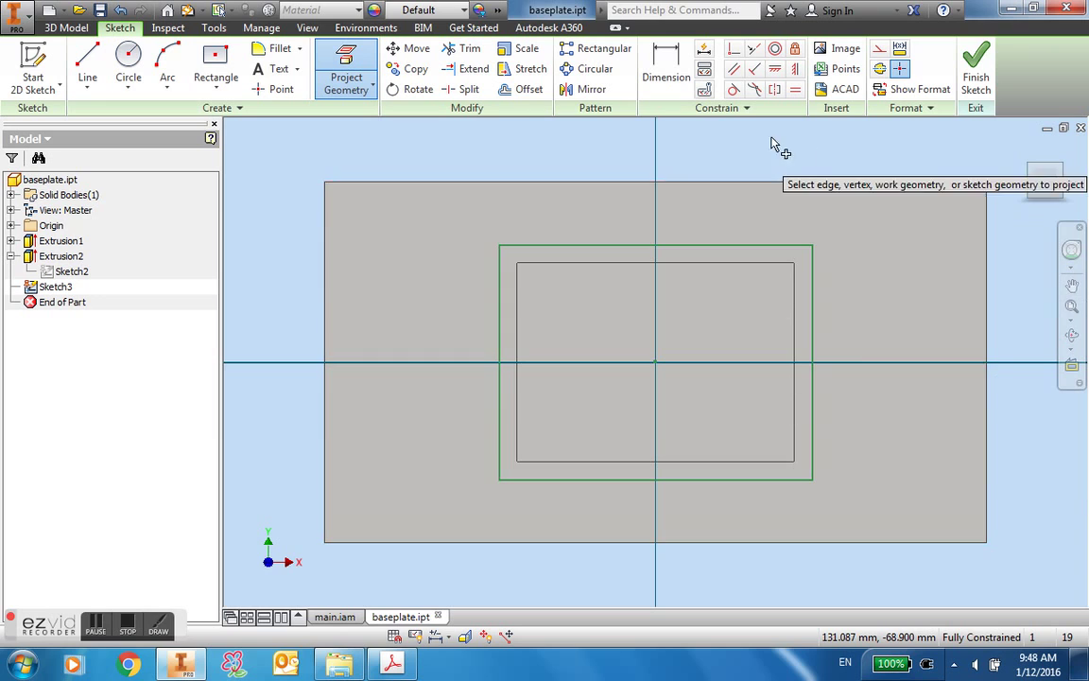
Offset the projected wall outline outward and dimension the offset to 22.5 mm.
{"action": "left_click", "coordinate": [525, 93]}
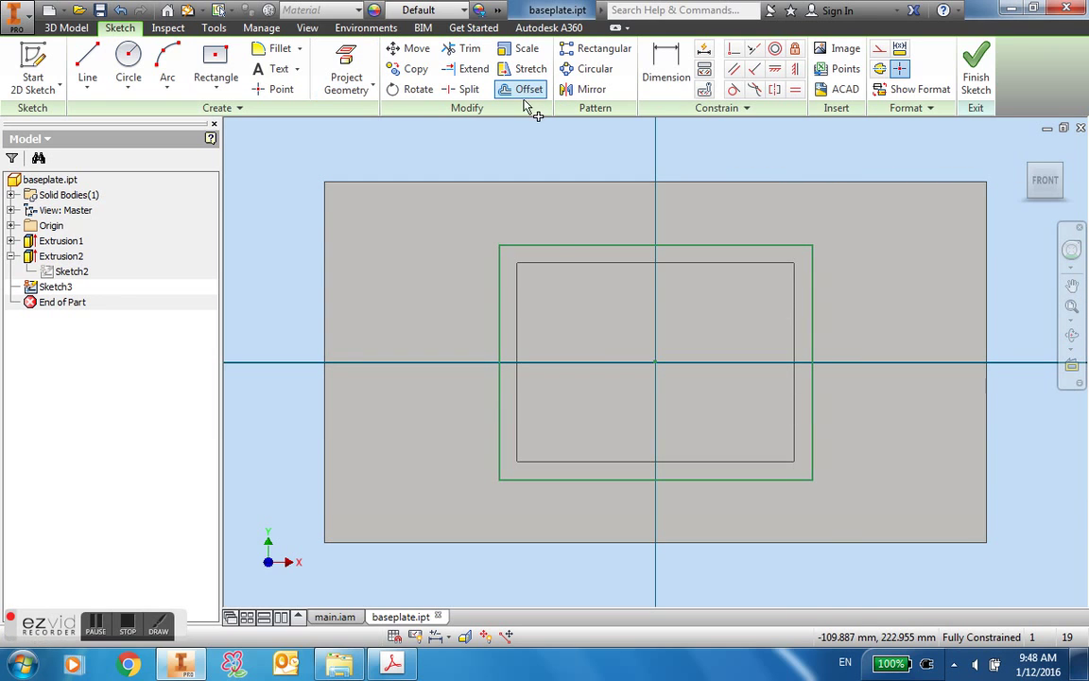
{"action": "left_click", "coordinate": [547, 250]}
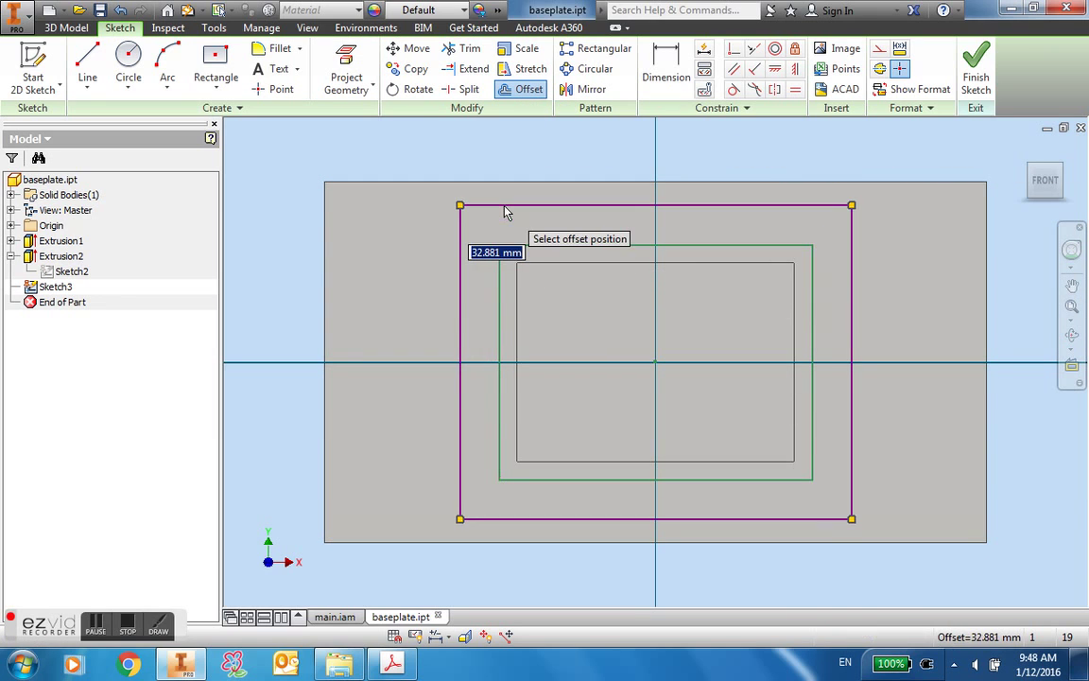
{"action": "left_click", "coordinate": [502, 205]}
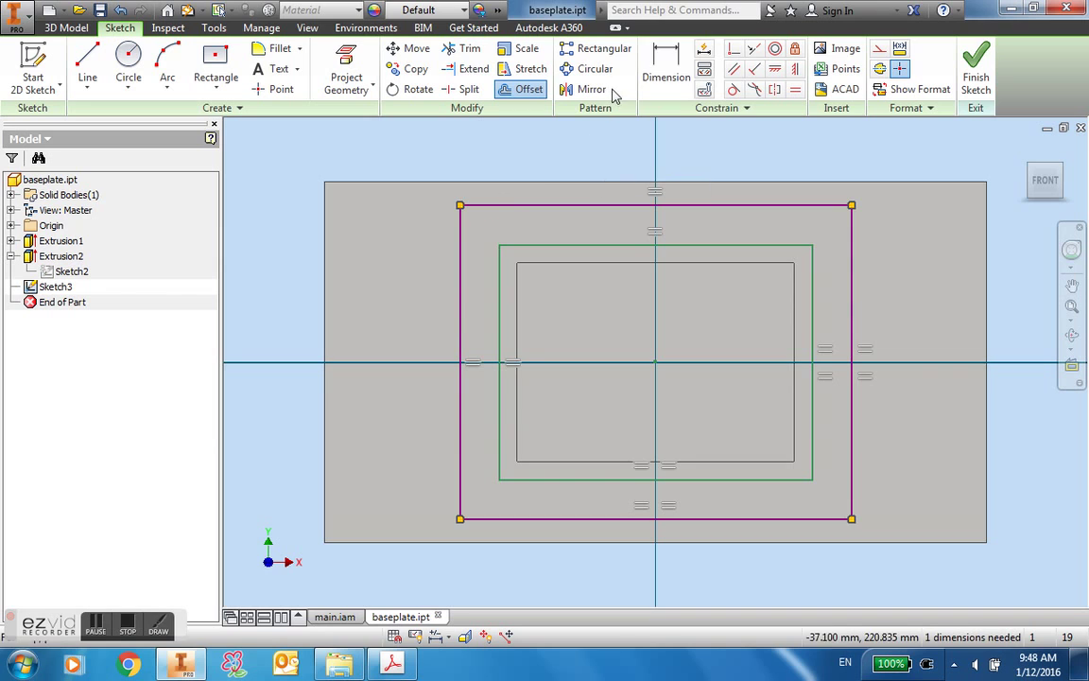
{"action": "left_click", "coordinate": [677, 58]}
{"action": "left_click", "coordinate": [560, 225]}
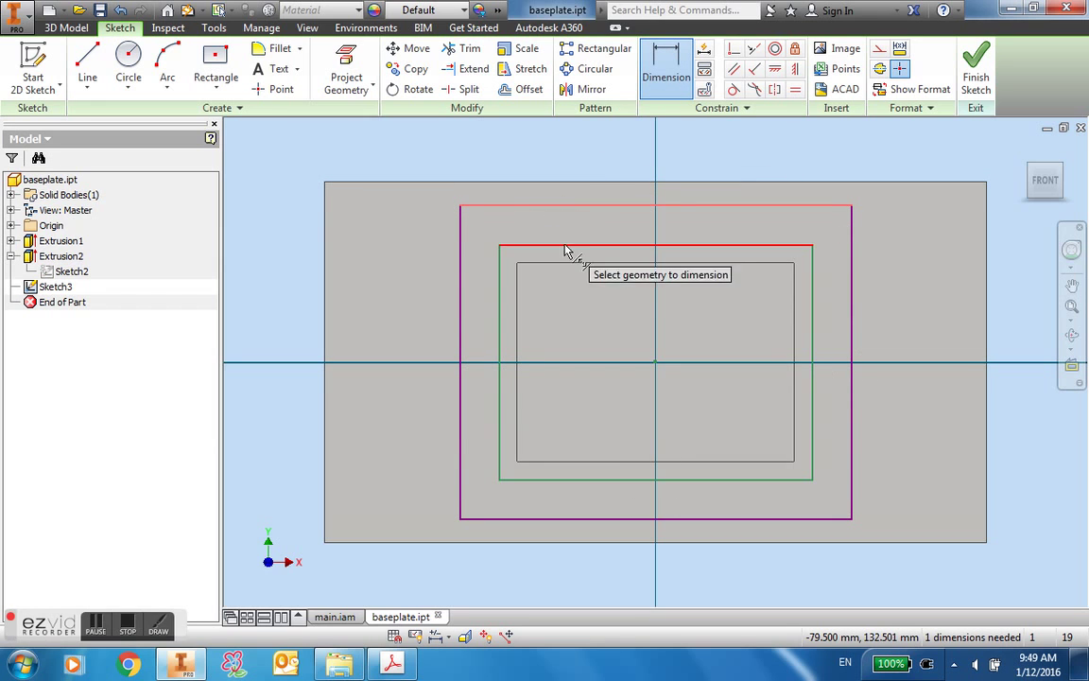
{"action": "left_click", "coordinate": [566, 247]}
{"action": "left_click", "coordinate": [291, 213]}
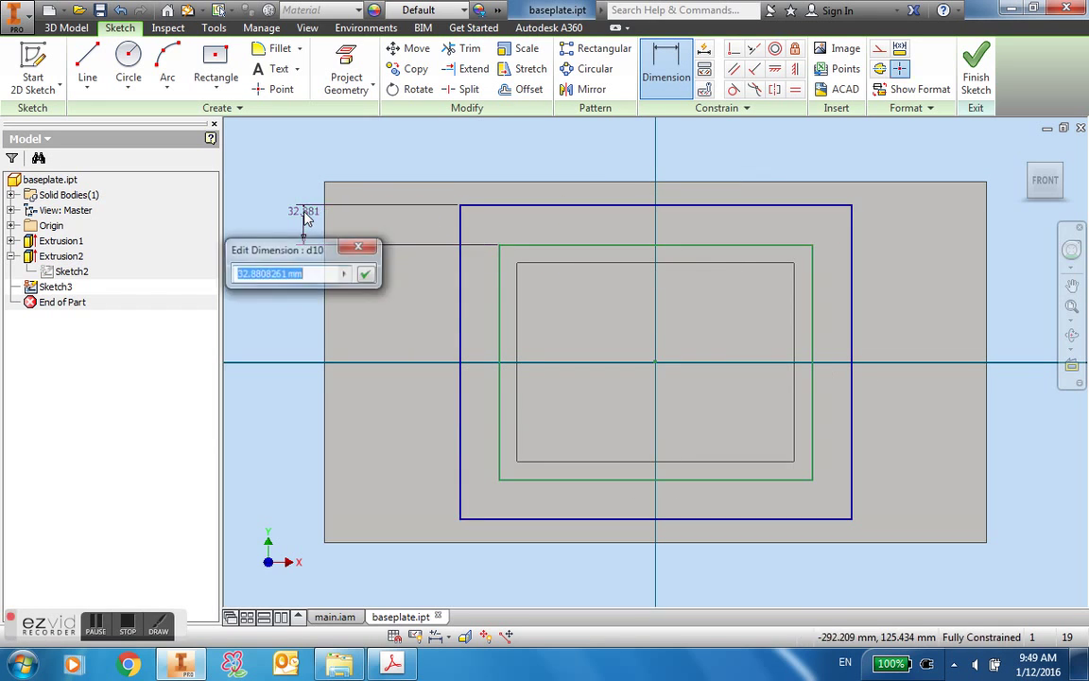
{"action": "type", "text": "22.5"}
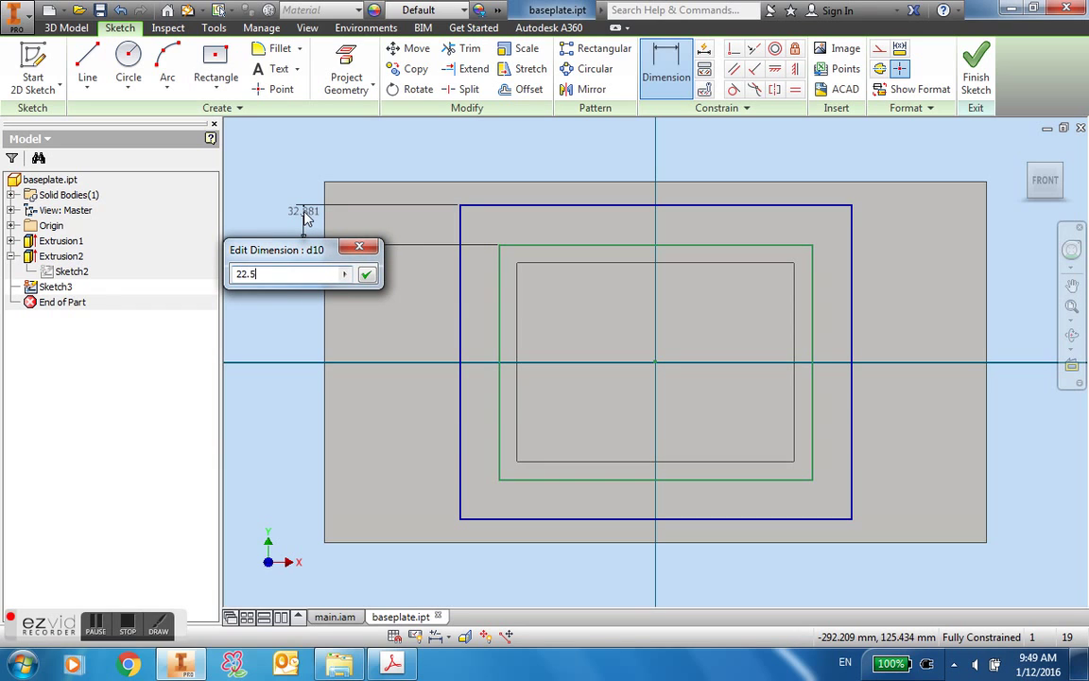
{"action": "key", "text": "Return"}
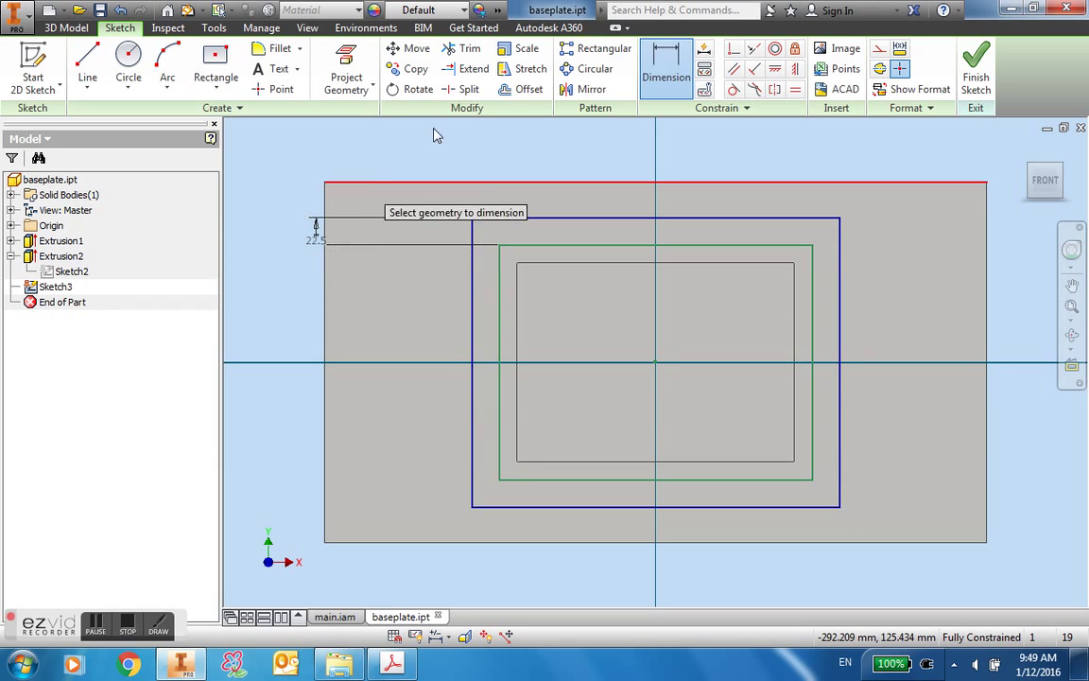
Finish the sketch and extrude the band between the wall outline and its offset 145 mm downward, joined to the body.
{"action": "left_click", "coordinate": [971, 73]}
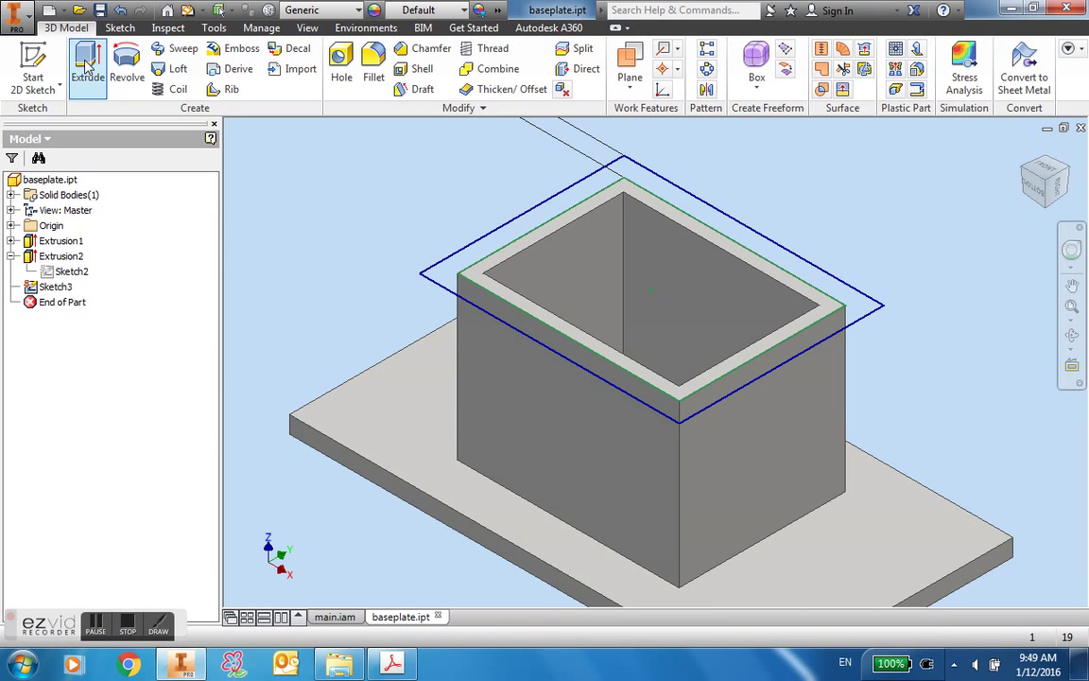
{"action": "left_click", "coordinate": [85, 64]}
{"action": "left_click", "coordinate": [628, 176]}
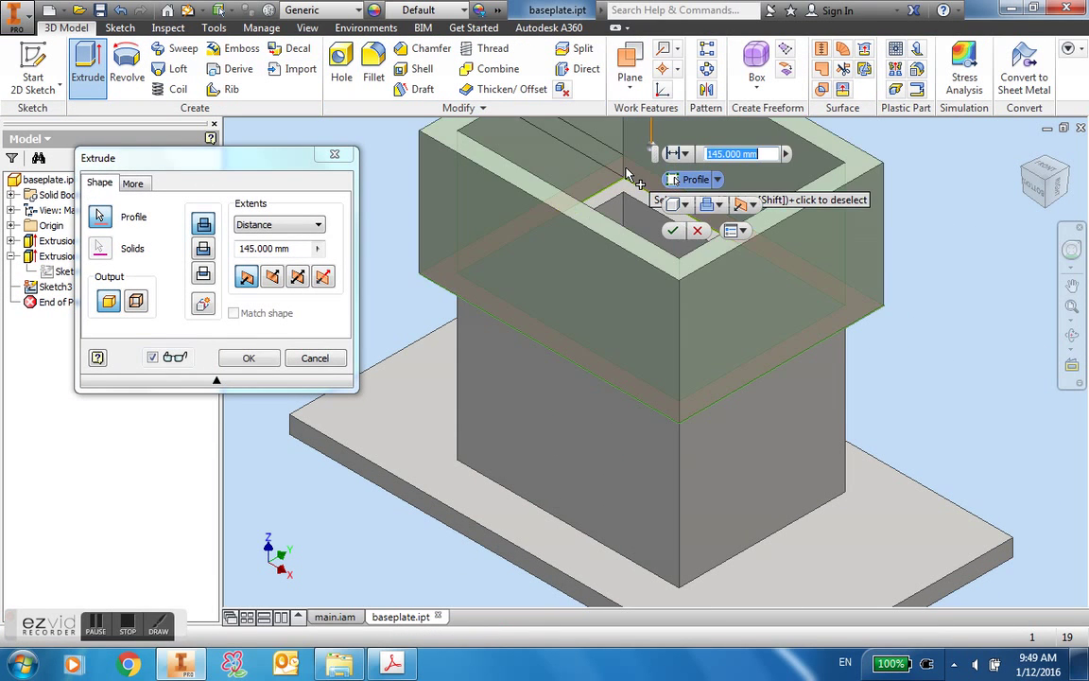
{"action": "left_click", "coordinate": [273, 277]}
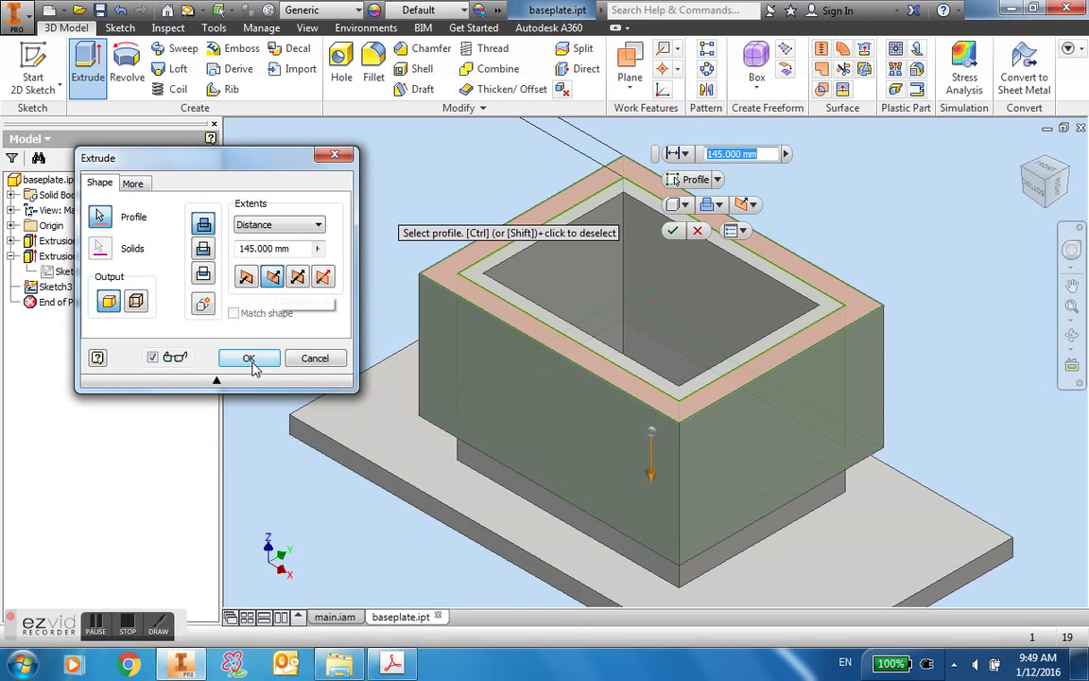
{"action": "left_click", "coordinate": [250, 359]}
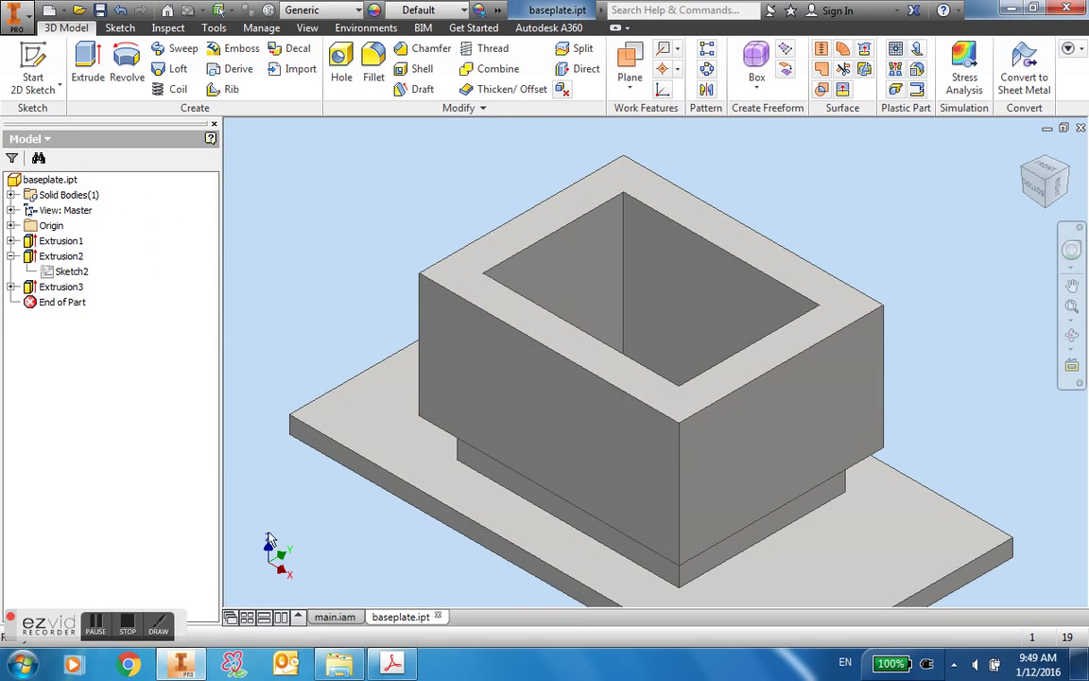
Check the rim's depth against the clamps and knobs in main.iam, using the home view and a straight side view.
{"action": "left_click", "coordinate": [335, 616]}
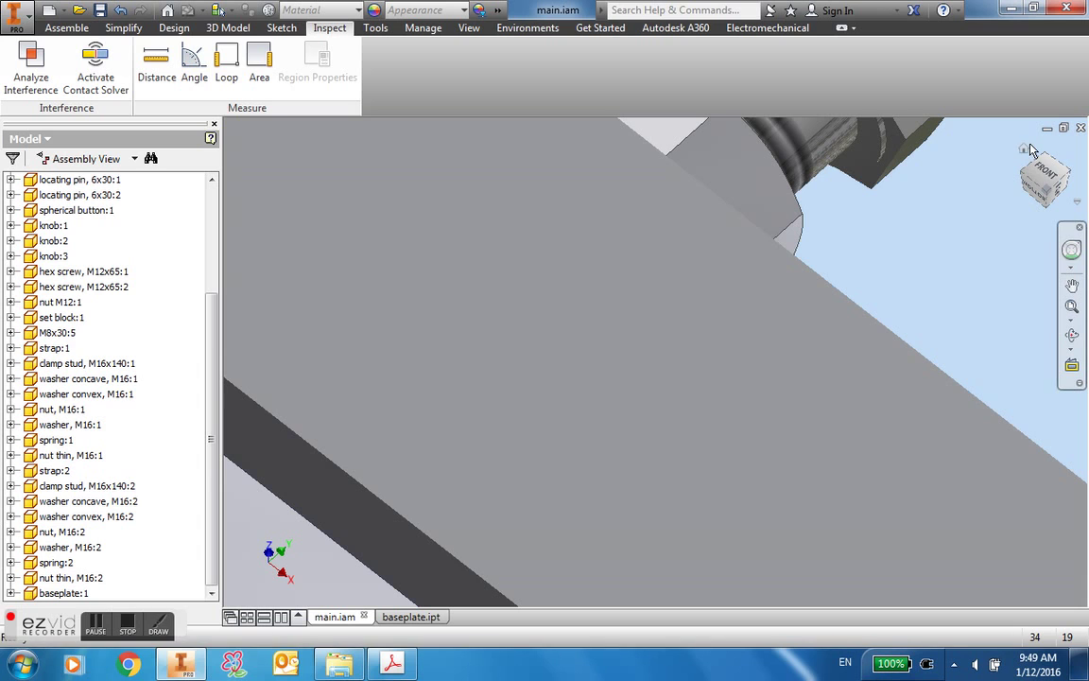
{"action": "left_click", "coordinate": [1025, 151]}
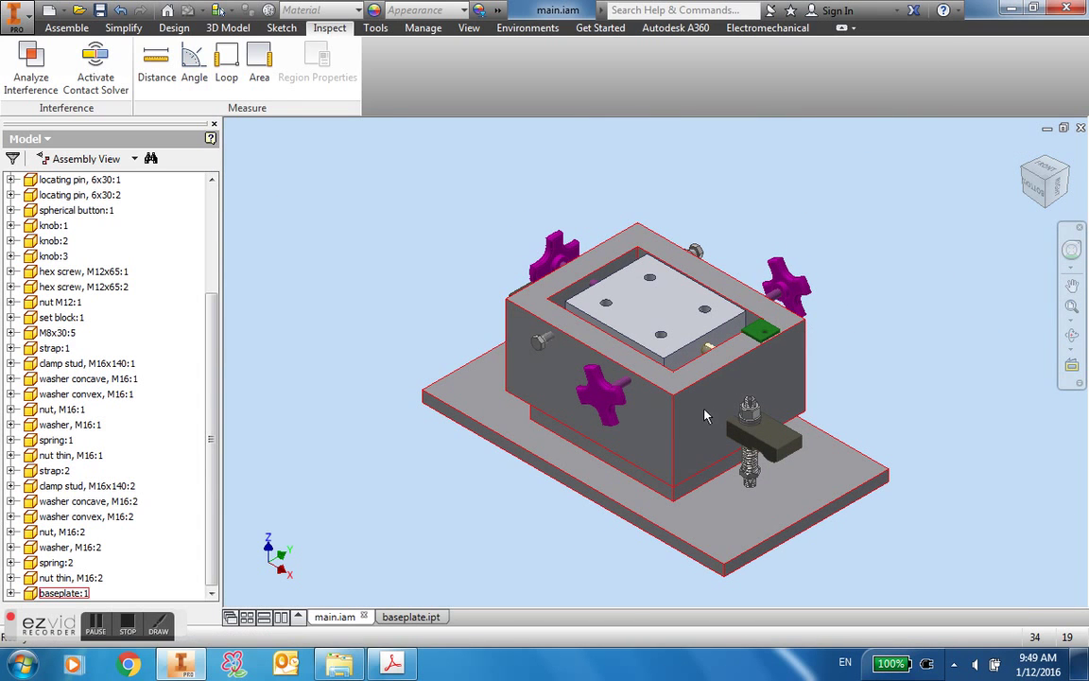
{"action": "middle_click_drag", "start_coordinate": [697, 426], "coordinate": [671, 360], "text": "shift"}
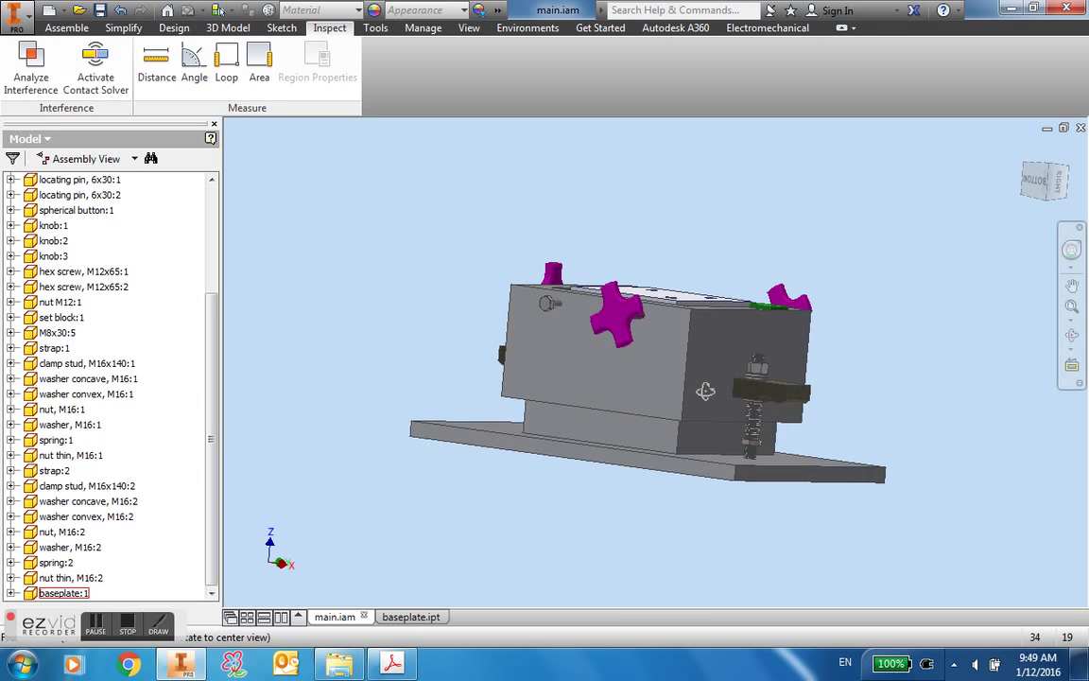
{"action": "scroll", "coordinate": [650, 321], "scroll_direction": "up", "scroll_amount": 3}
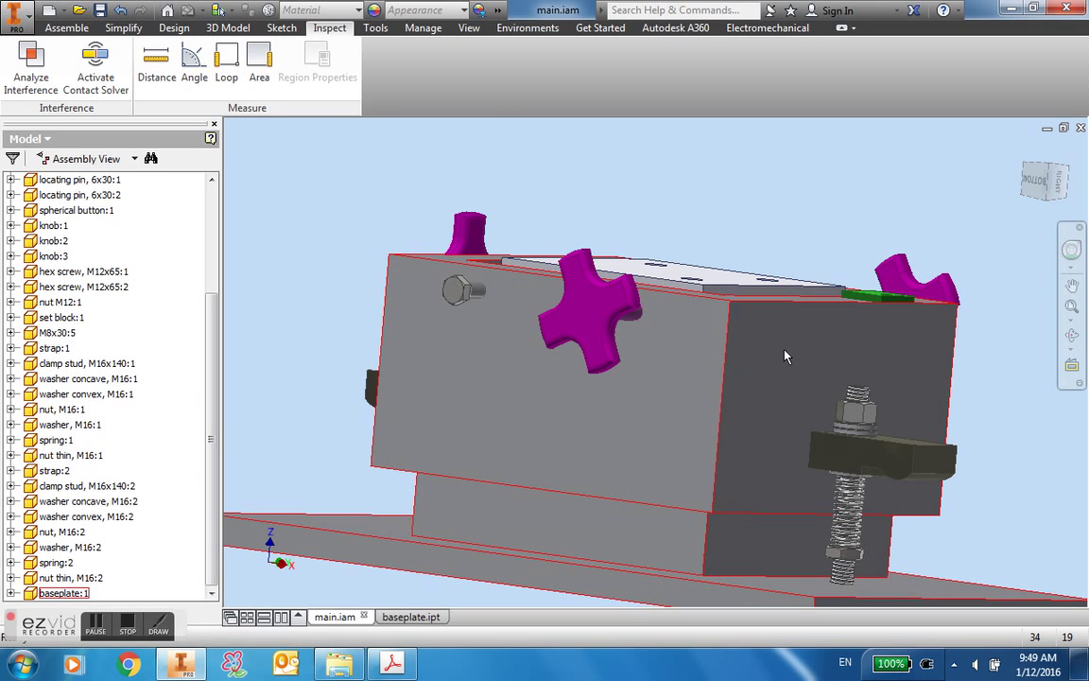
{"action": "left_click", "coordinate": [1034, 186]}
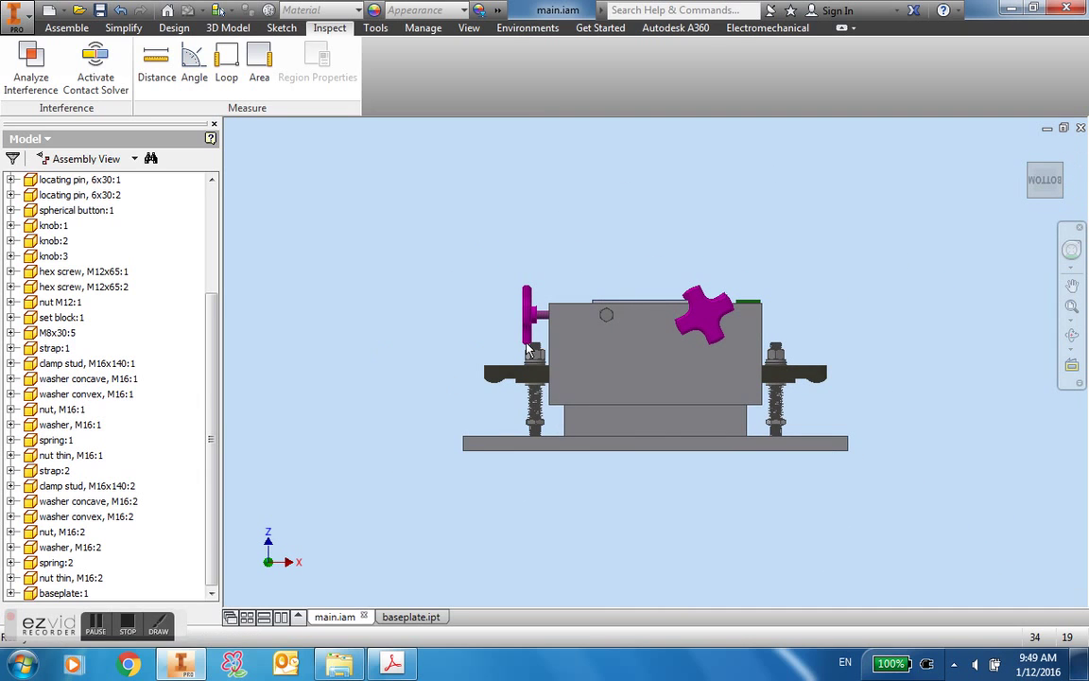
{"action": "scroll", "coordinate": [527, 348], "scroll_direction": "up", "scroll_amount": 2}
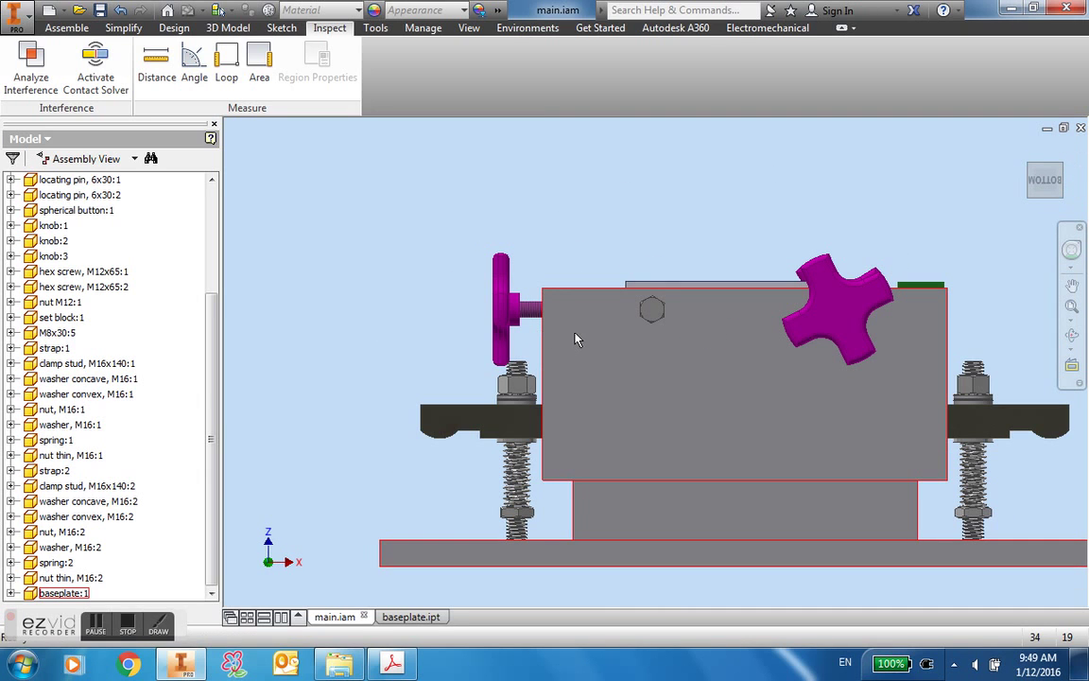
Set the rim extrusion's distance to 25 mm in baseplate.ipt and check the rim beside the knob in main.iam.
{"action": "left_click", "coordinate": [438, 616]}
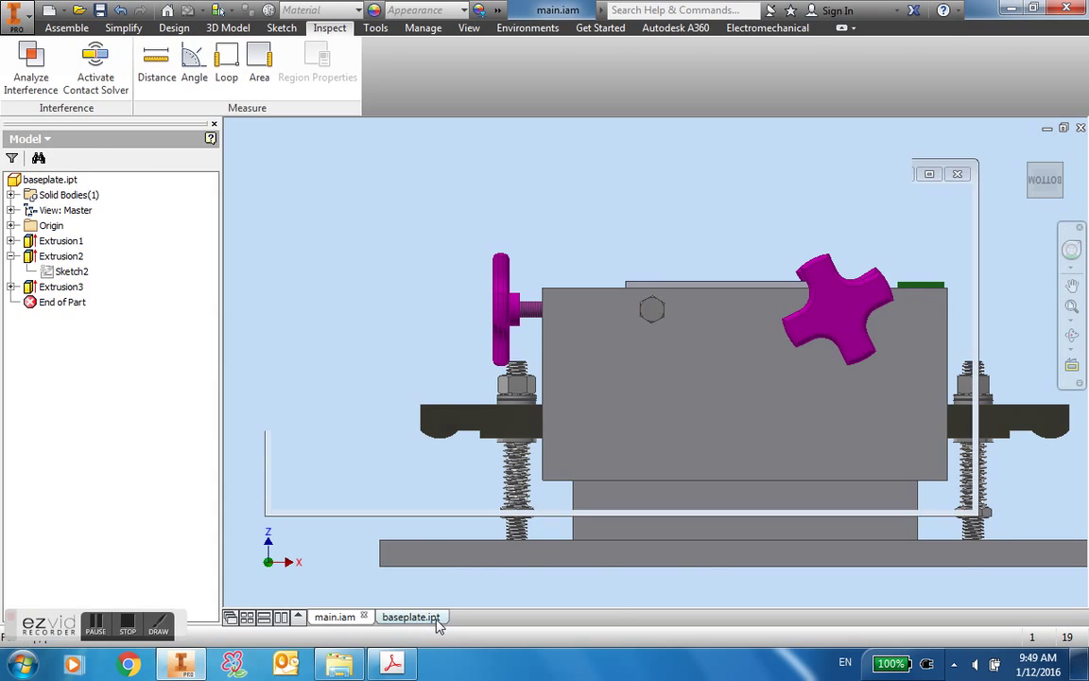
{"action": "double_click", "coordinate": [58, 286]}
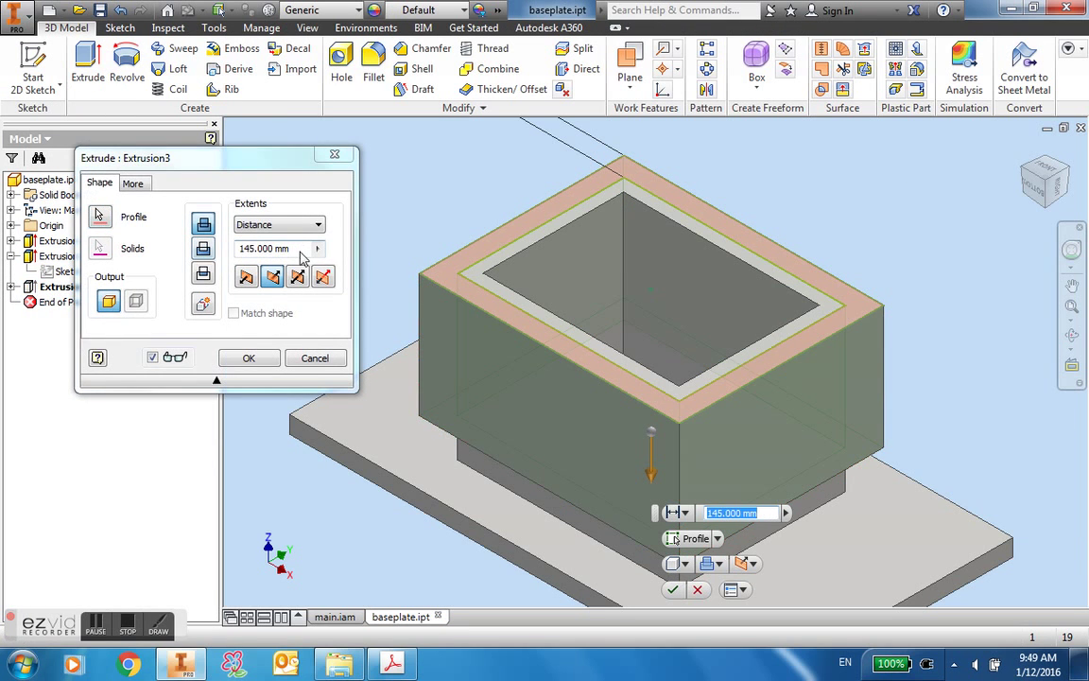
{"action": "type", "text": "25"}
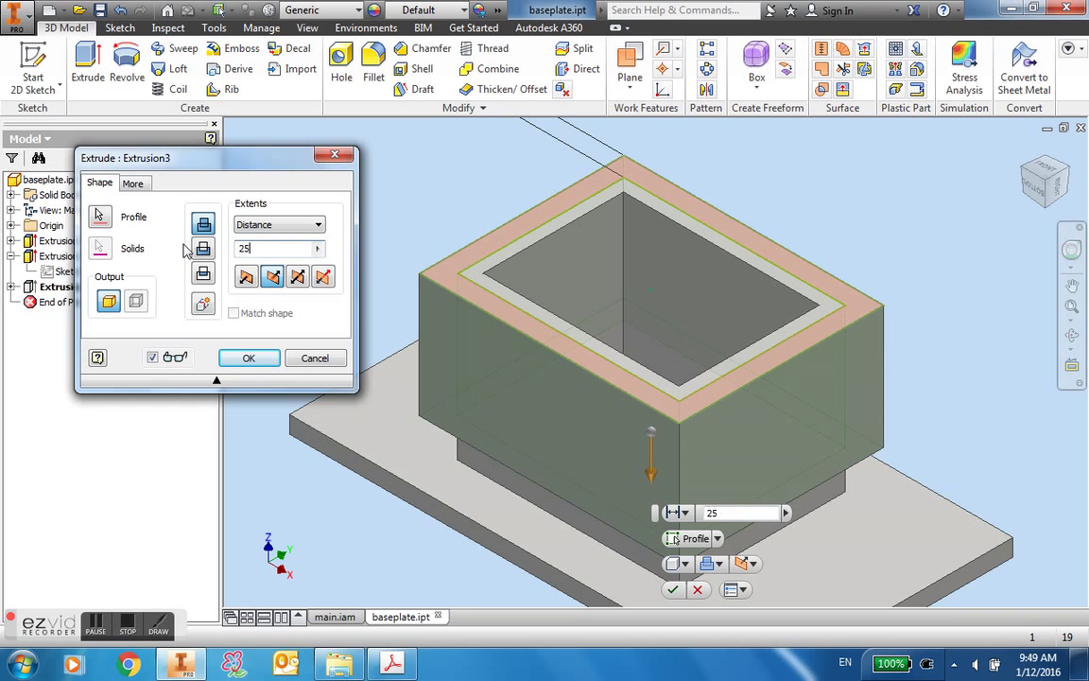
{"action": "key", "text": "Return"}
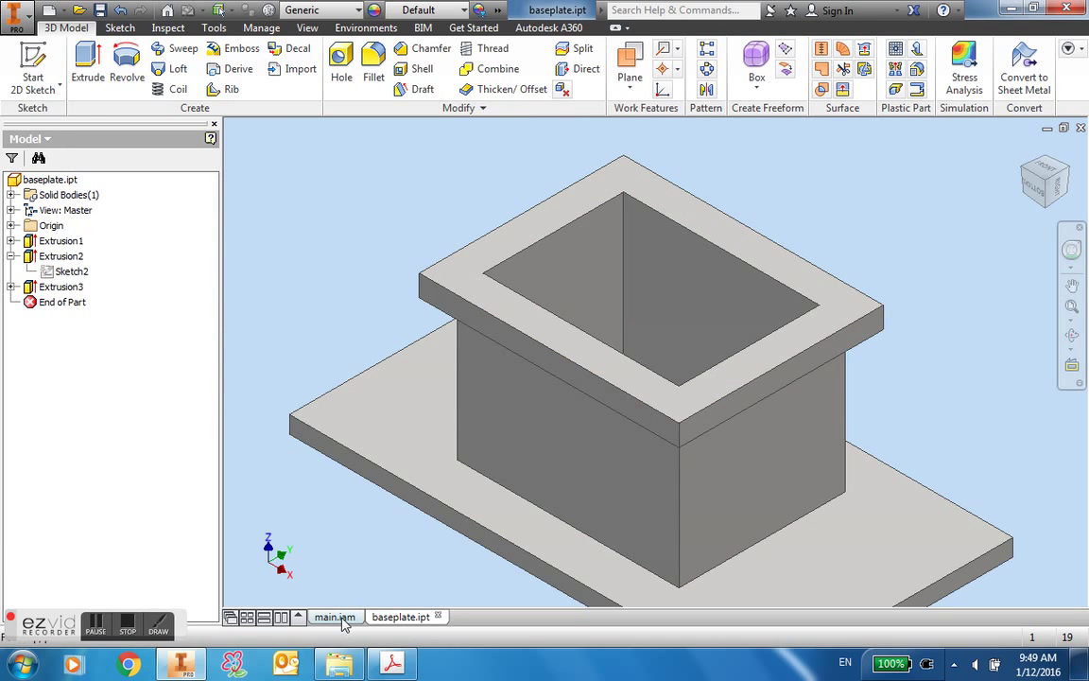
{"action": "left_click", "coordinate": [342, 618]}
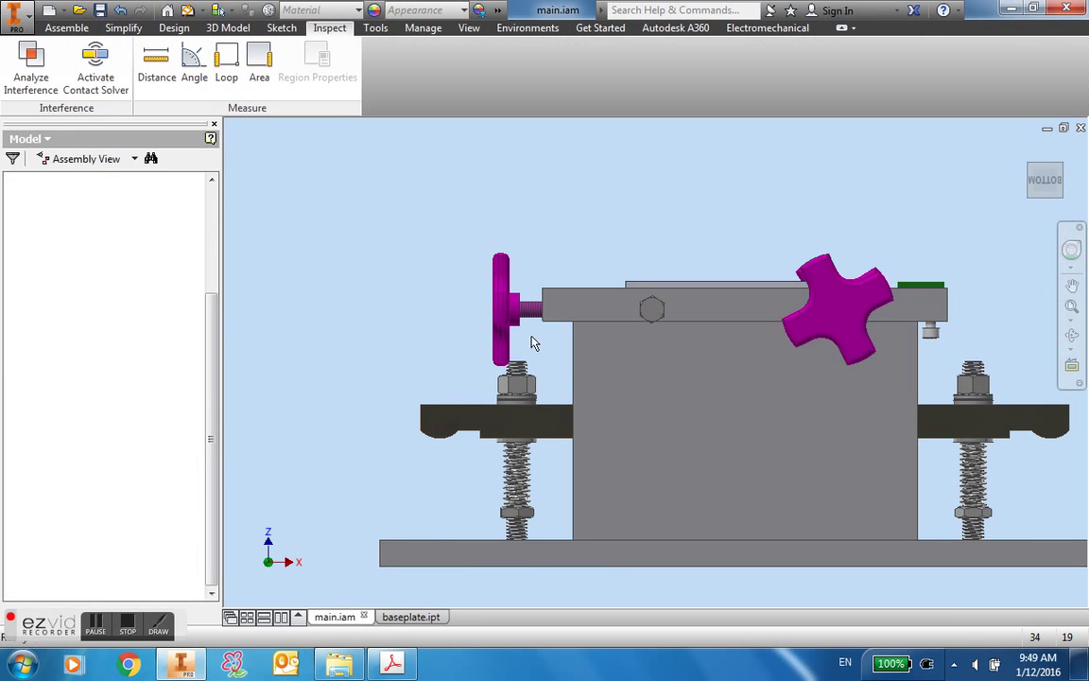
{"action": "scroll", "coordinate": [532, 343], "scroll_direction": "down", "scroll_amount": 5}
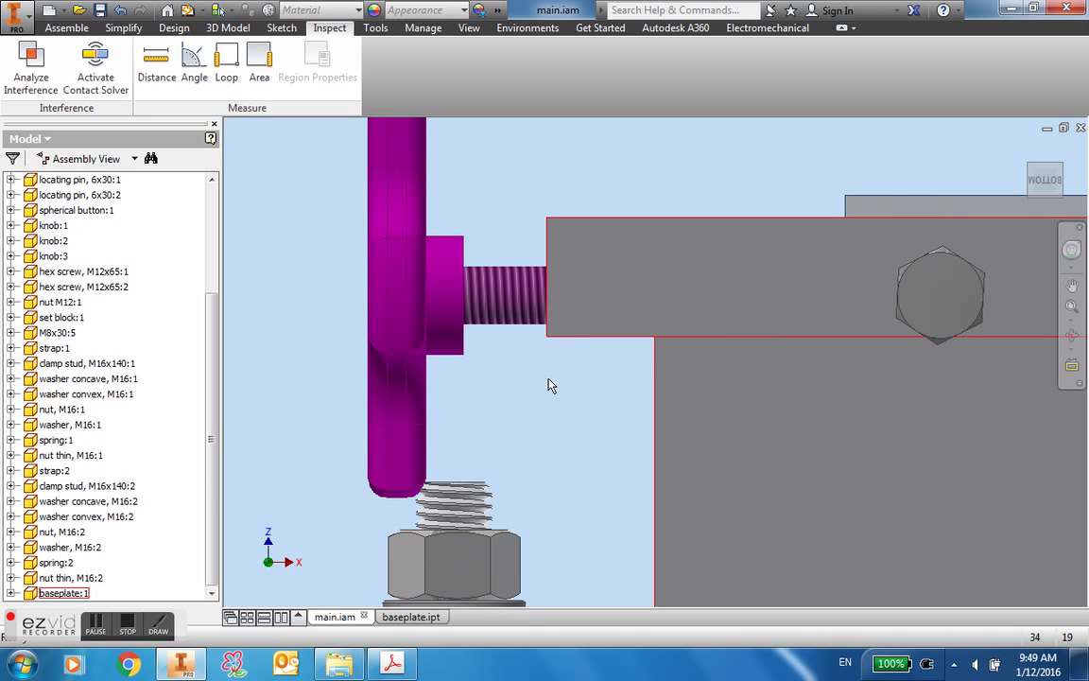
In baseplate.ipt, set the rim extrusion's distance to 30 mm.
{"action": "left_click", "coordinate": [427, 619]}
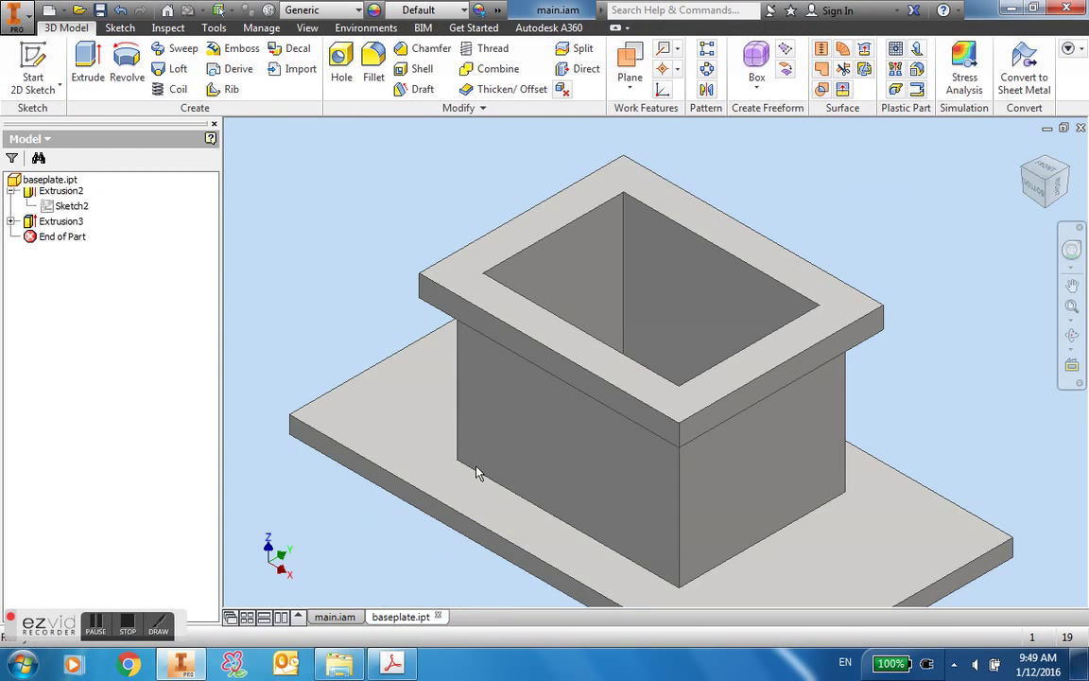
{"action": "double_click", "coordinate": [32, 288]}
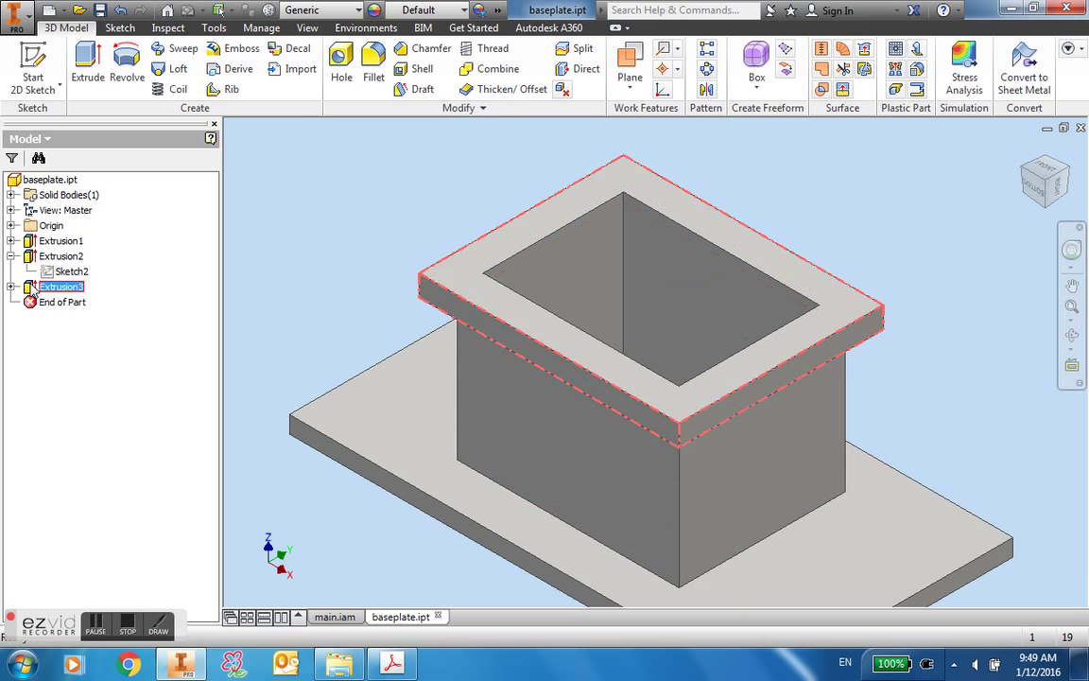
{"action": "left_click", "coordinate": [281, 249]}
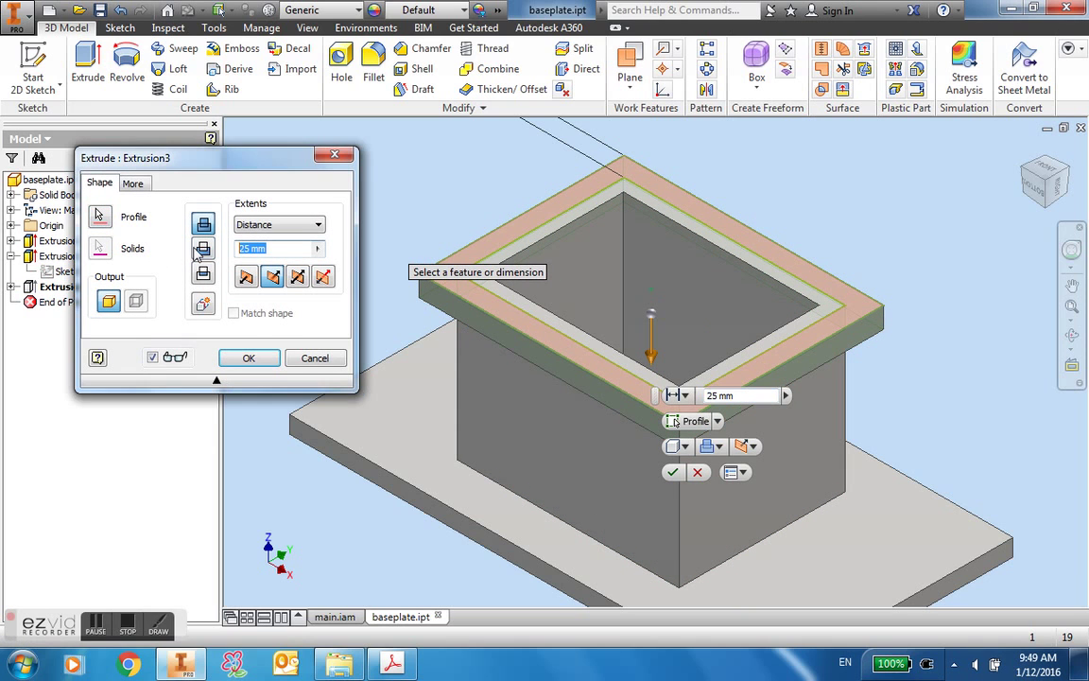
{"action": "type", "text": "30"}
{"action": "key", "text": "Return"}
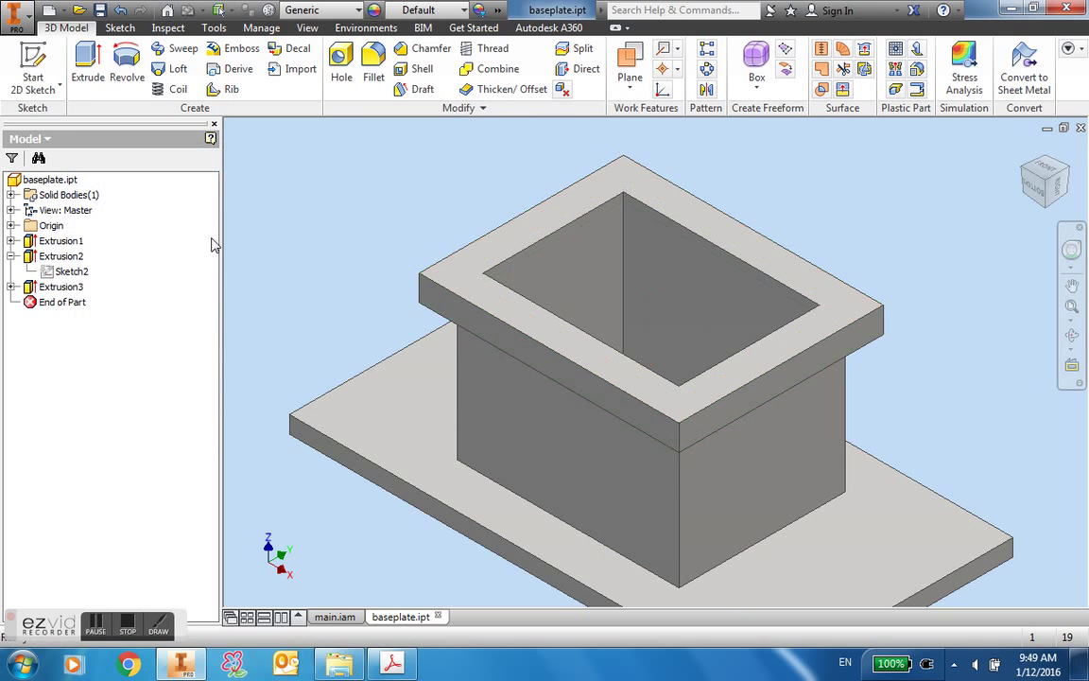
Inspect the thickened rim around the knobs and set block in main.iam, as well as the clamp stud's lower end.
{"action": "left_click", "coordinate": [333, 619]}
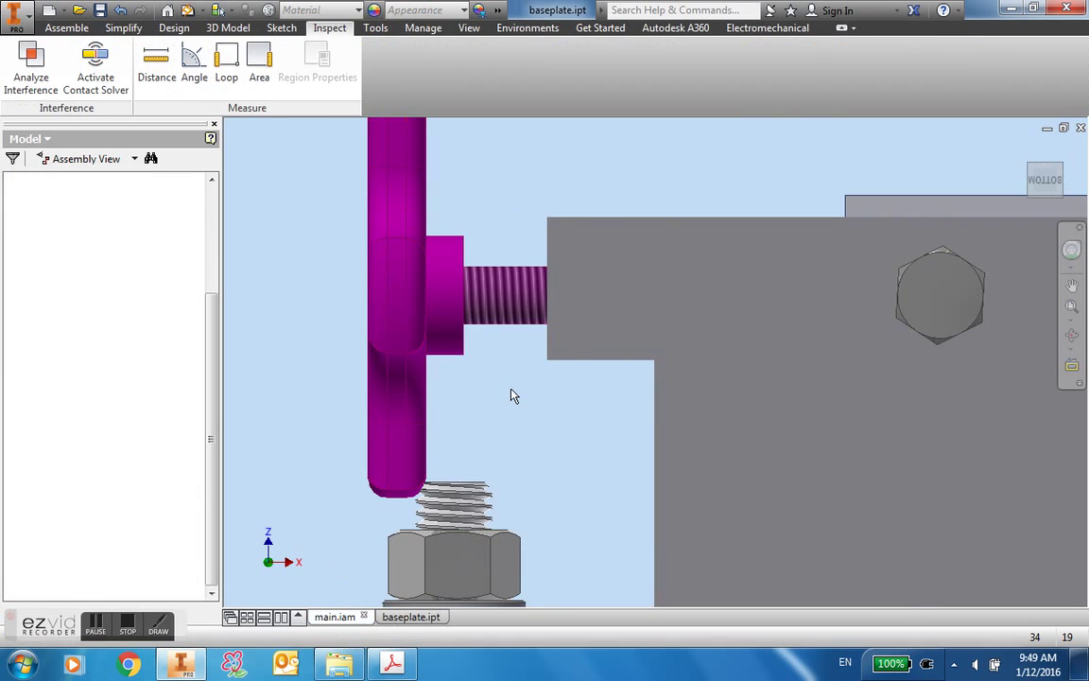
{"action": "left_click", "coordinate": [187, 11]}
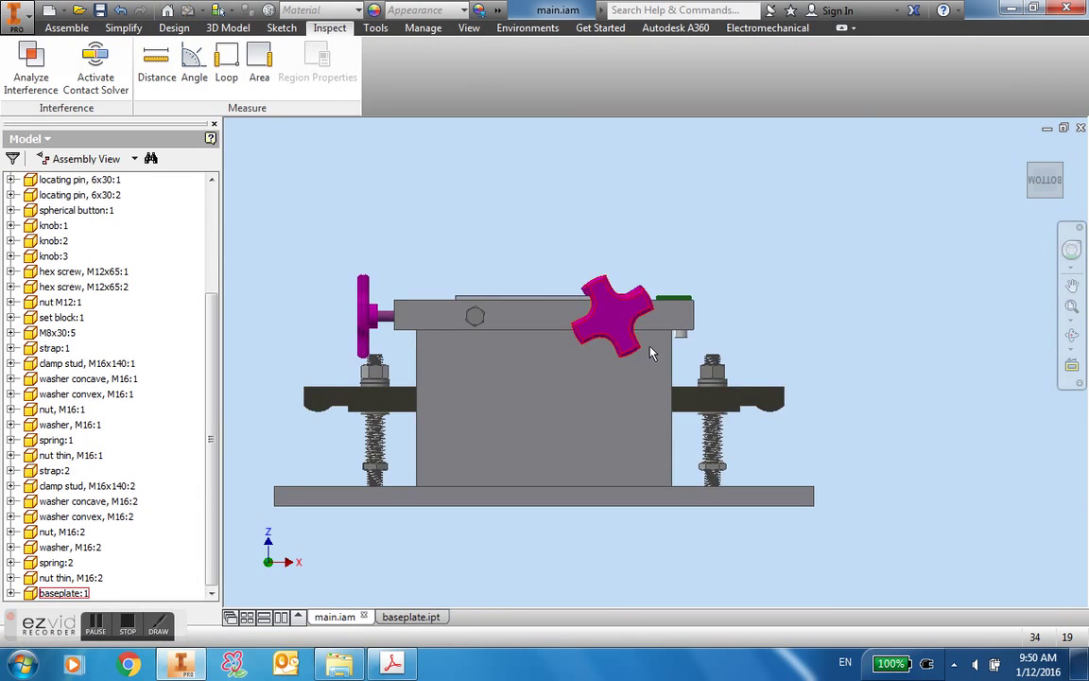
{"action": "scroll", "coordinate": [651, 351], "scroll_direction": "up", "scroll_amount": 5}
{"action": "scroll", "coordinate": [650, 404], "scroll_direction": "down", "scroll_amount": 5}
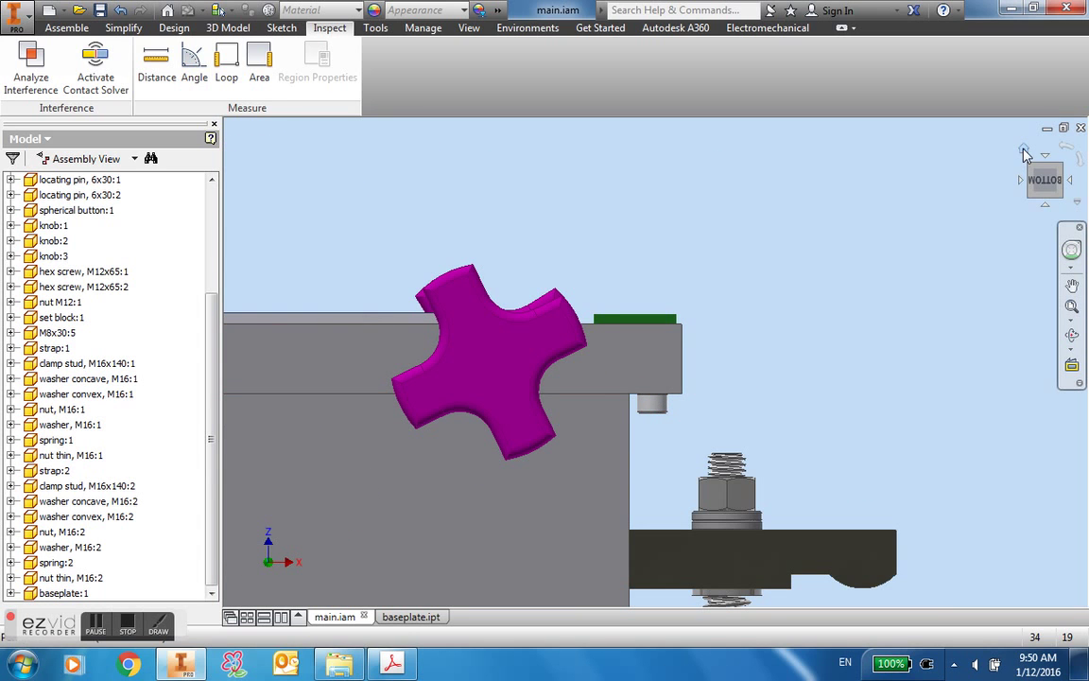
{"action": "left_click", "coordinate": [1026, 154]}
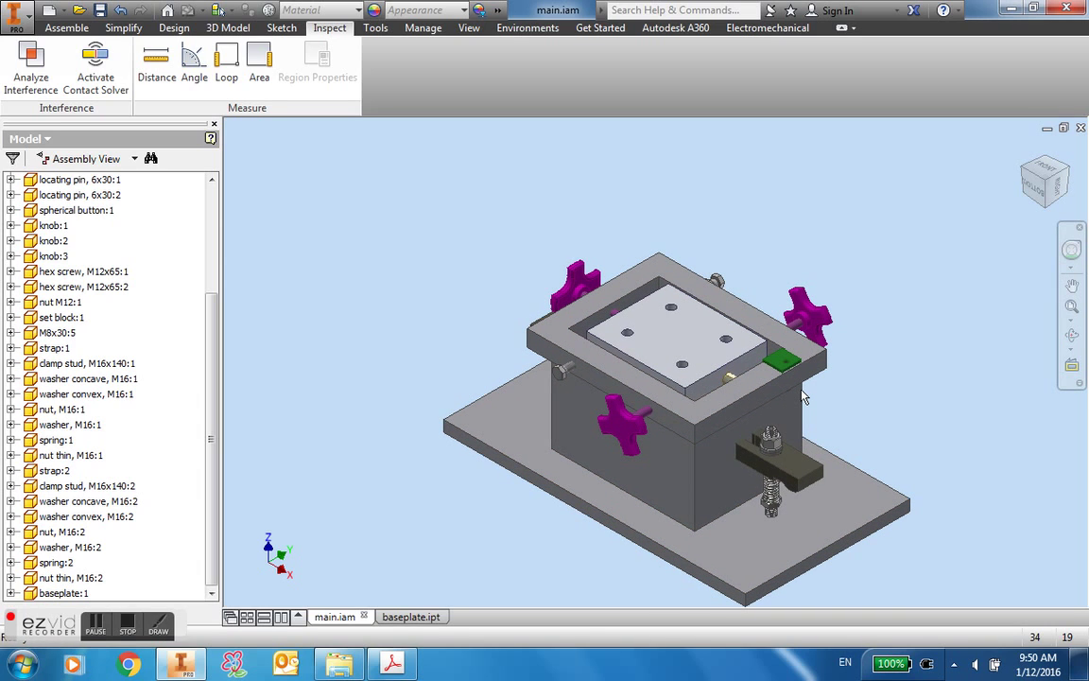
{"action": "scroll", "coordinate": [799, 529], "scroll_direction": "up", "scroll_amount": 5}
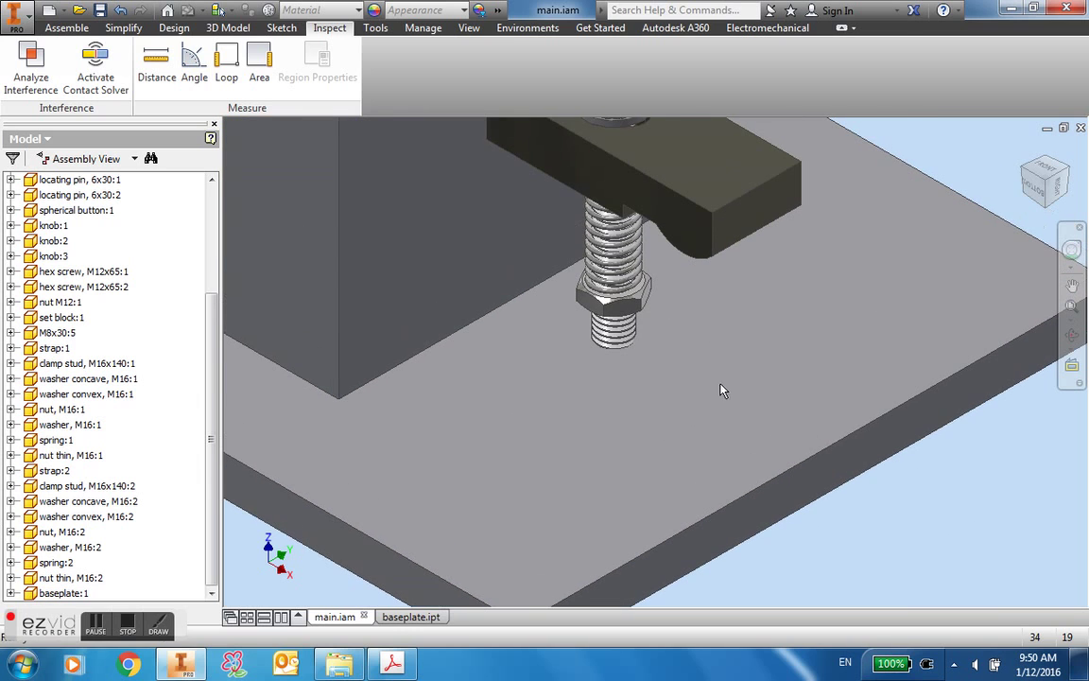
Close the separate baseplate.ipt window without saving it and maximize the main.iam window.
{"action": "double_click", "coordinate": [898, 409]}
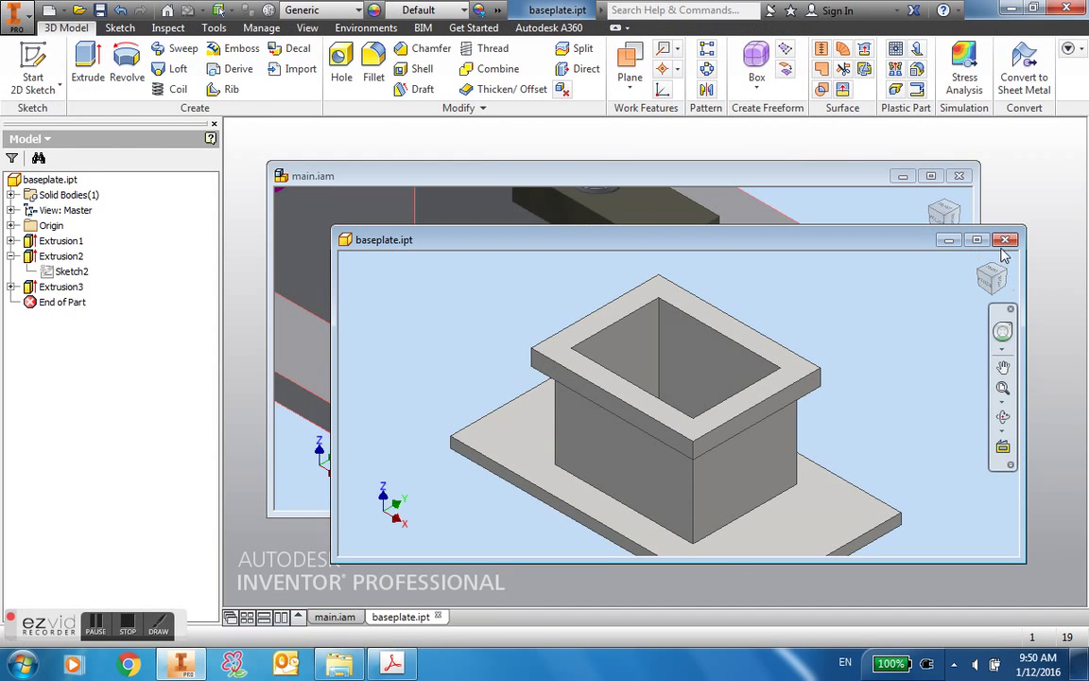
{"action": "left_click", "coordinate": [1005, 242]}
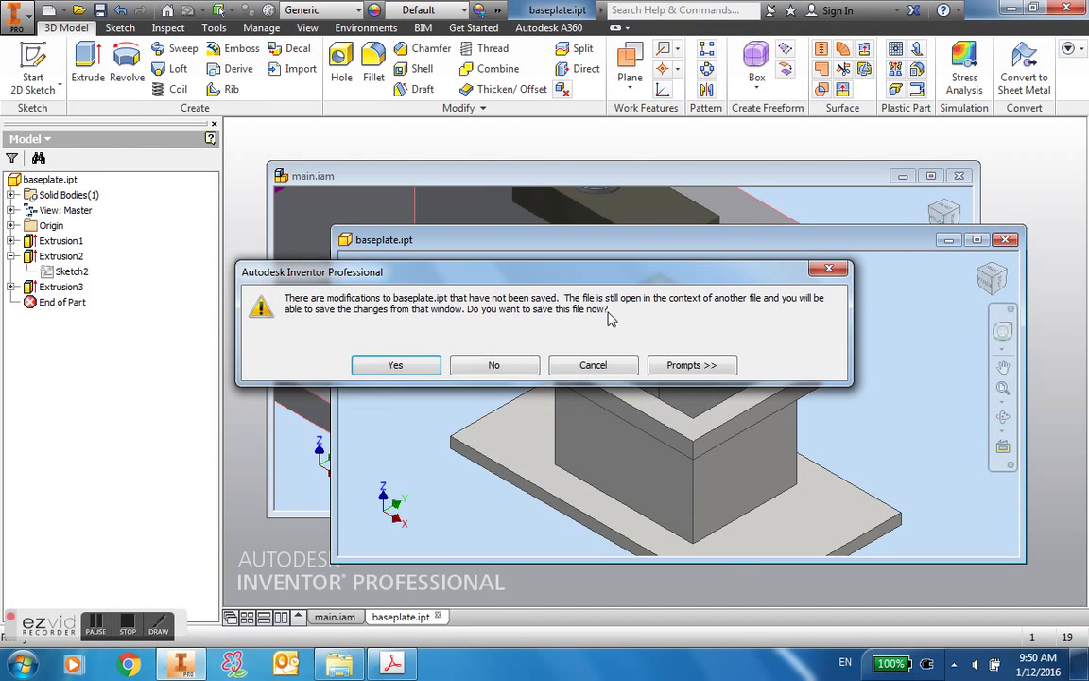
{"action": "left_click", "coordinate": [493, 365]}
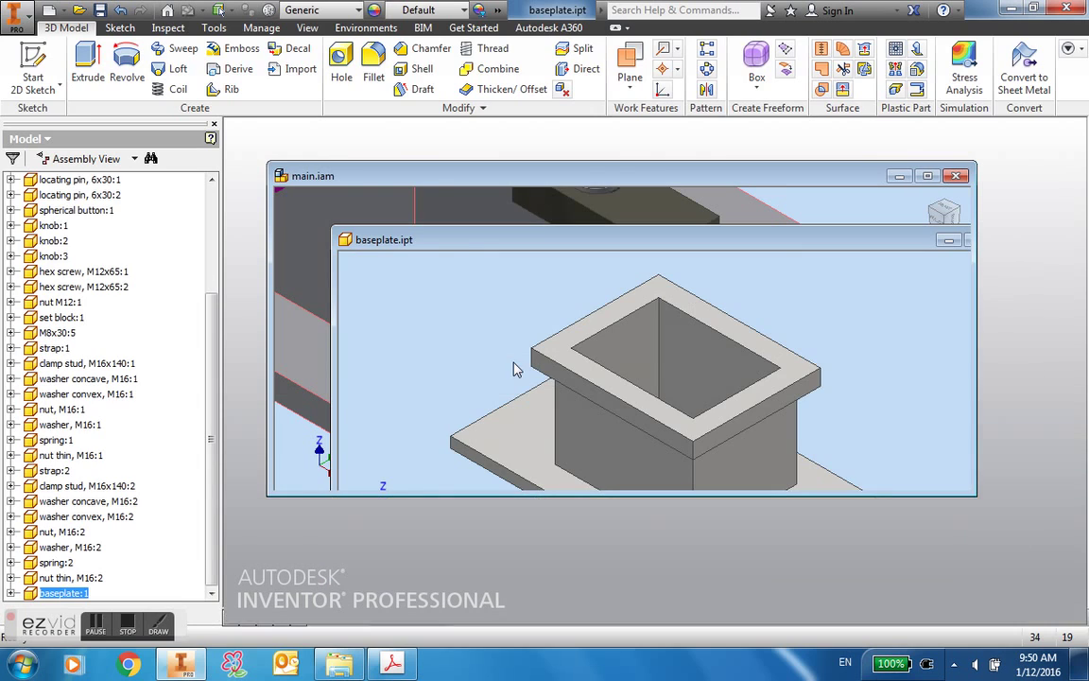
{"action": "left_click", "coordinate": [927, 175]}
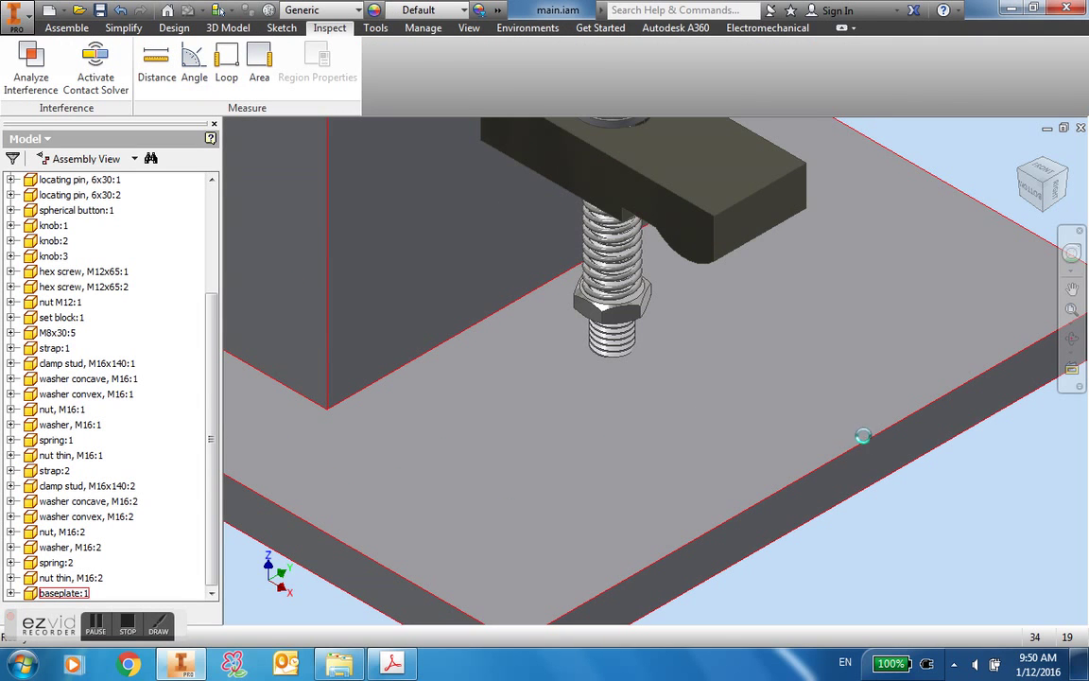
Edit the baseplate in place within main.iam and create a sketch on the base plate's top face.
{"action": "double_click", "coordinate": [863, 436]}
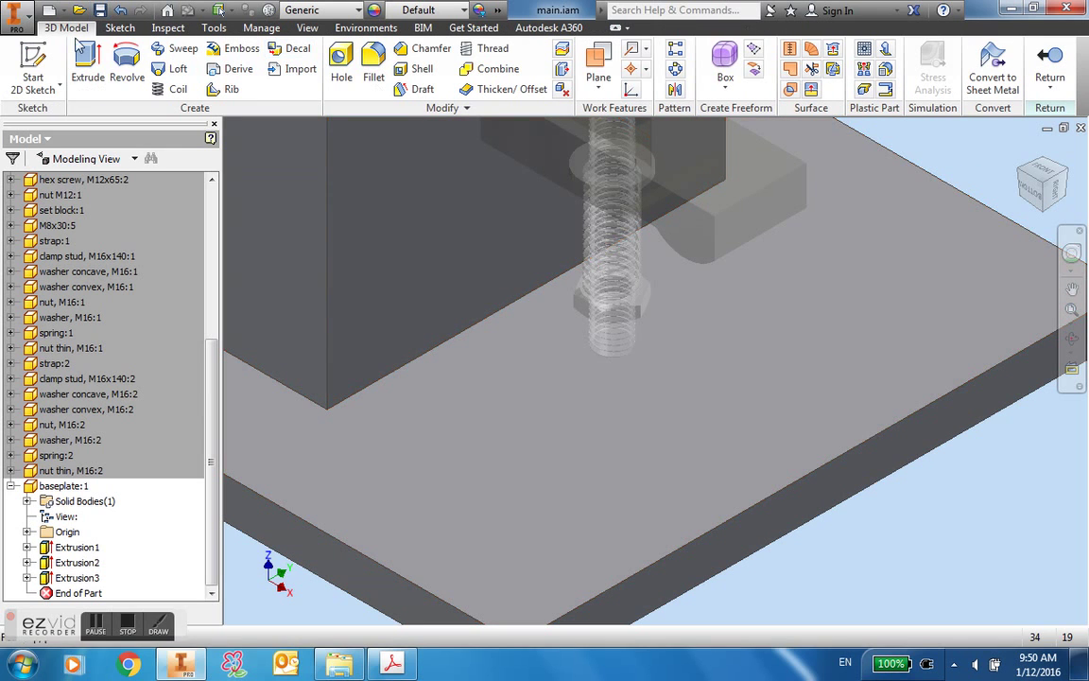
{"action": "left_click", "coordinate": [33, 66]}
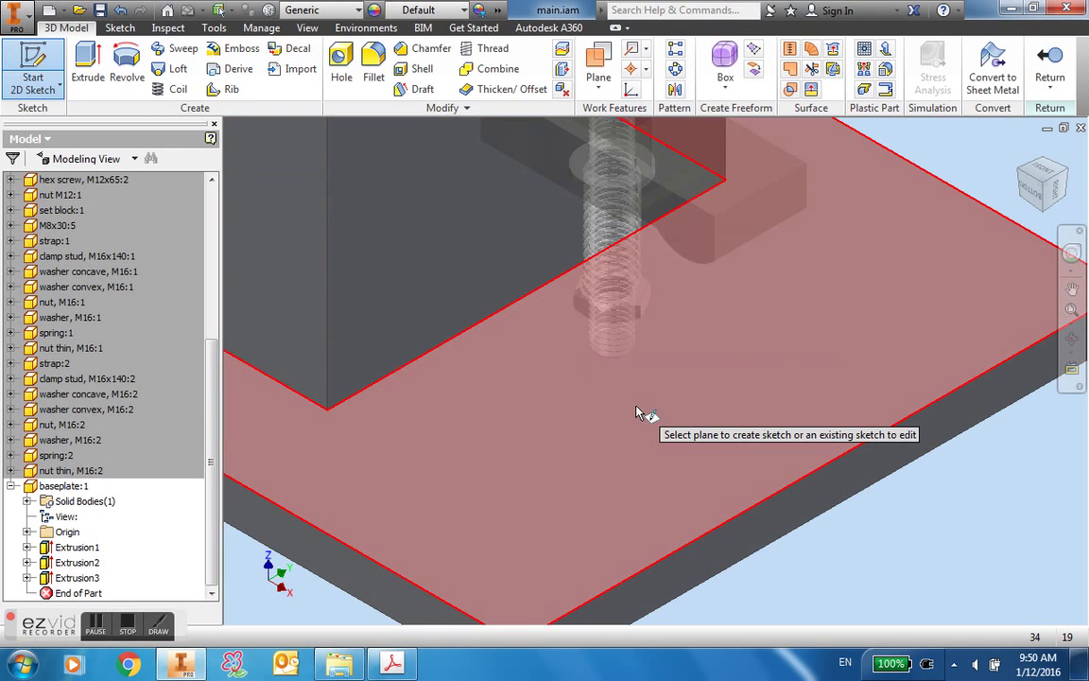
{"action": "left_click", "coordinate": [469, 426]}
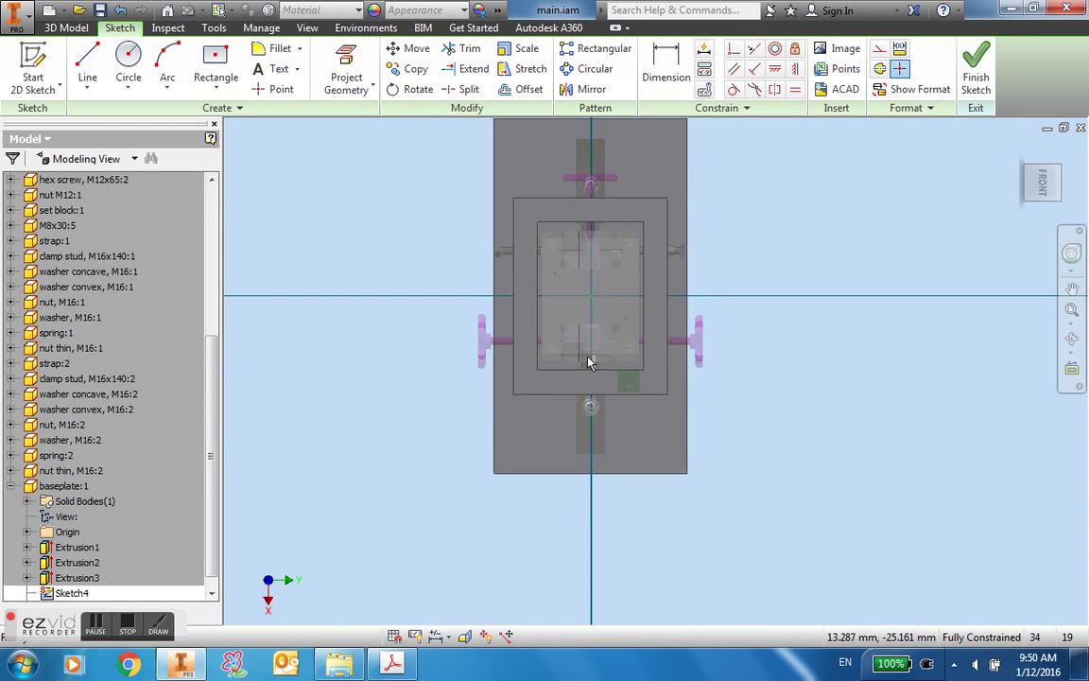
Project the round outer edge of the clamp stud's thin nut end face into the base plate sketch.
{"action": "mouse_move", "coordinate": [556, 416]}
{"action": "middle_mouse_down", "text": "shift"}
{"action": "mouse_move", "coordinate": [590, 452]}
{"action": "mouse_move", "coordinate": [707, 430]}
{"action": "mouse_move", "coordinate": [683, 435]}
{"action": "middle_mouse_up", "text": "shift"}
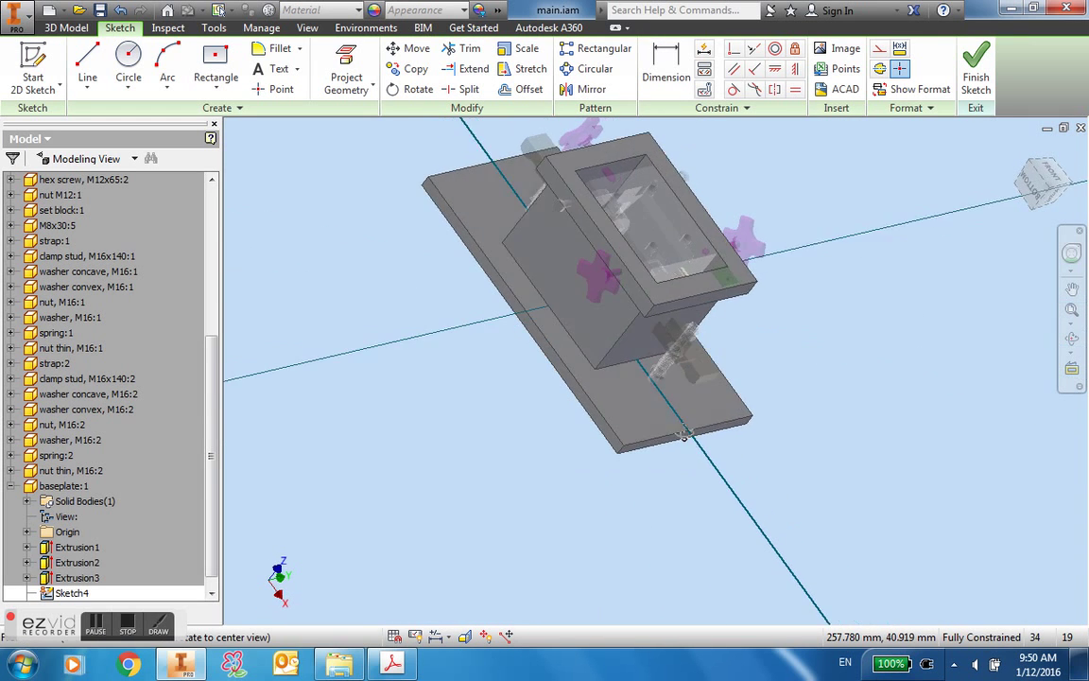
{"action": "scroll", "coordinate": [662, 374], "scroll_direction": "up", "scroll_amount": 5}
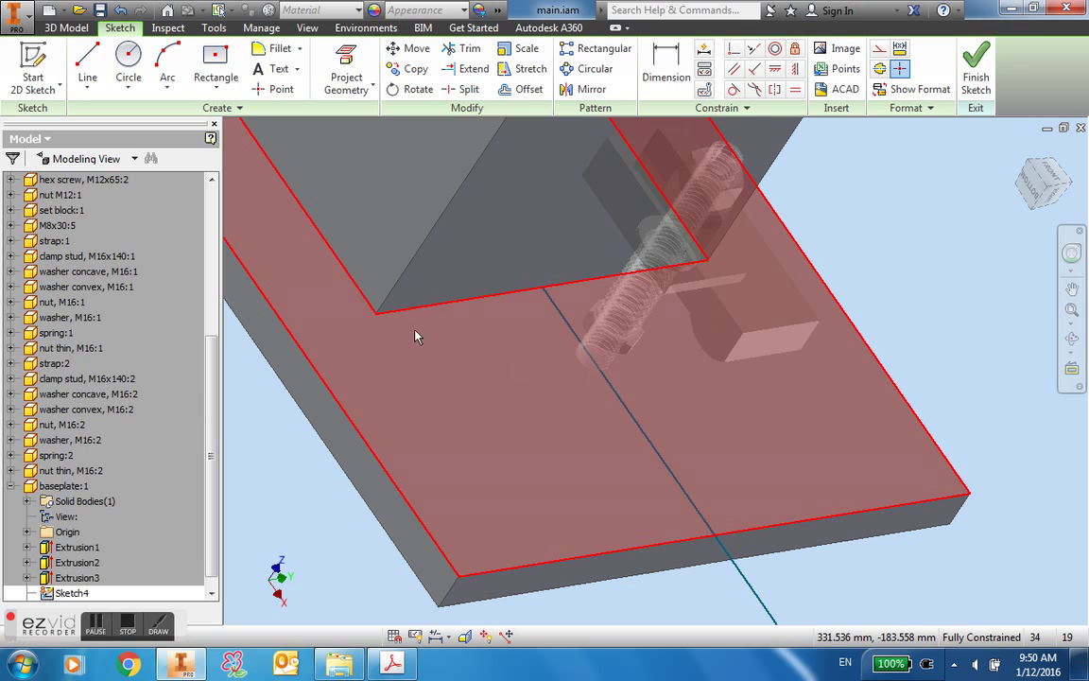
{"action": "left_click", "coordinate": [129, 59]}
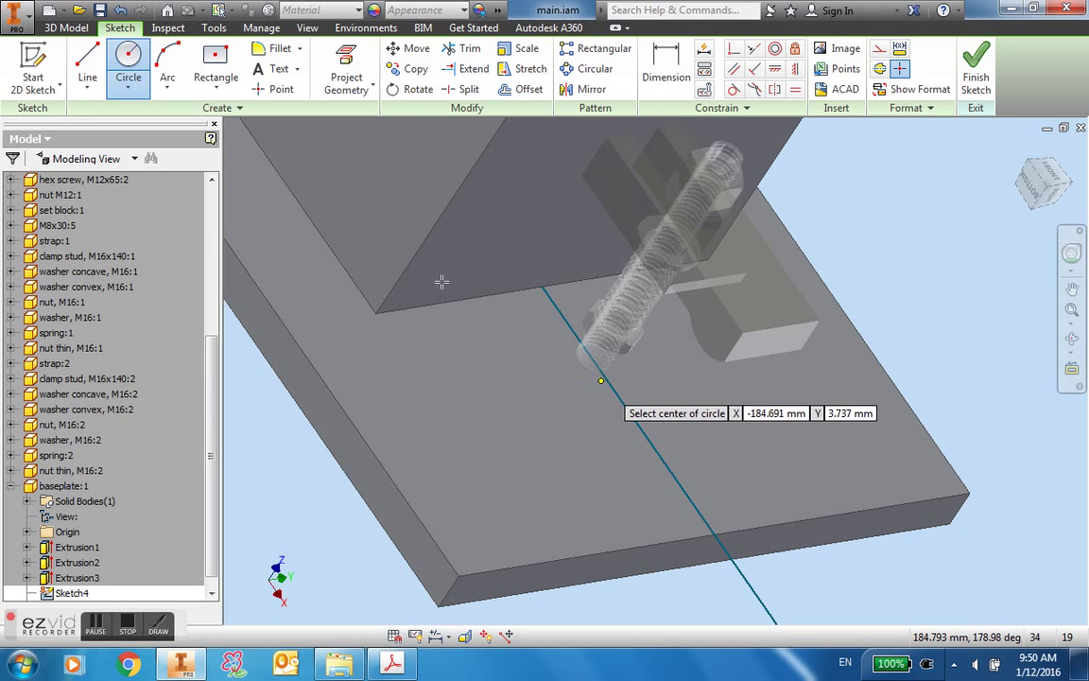
{"action": "left_click", "coordinate": [347, 77]}
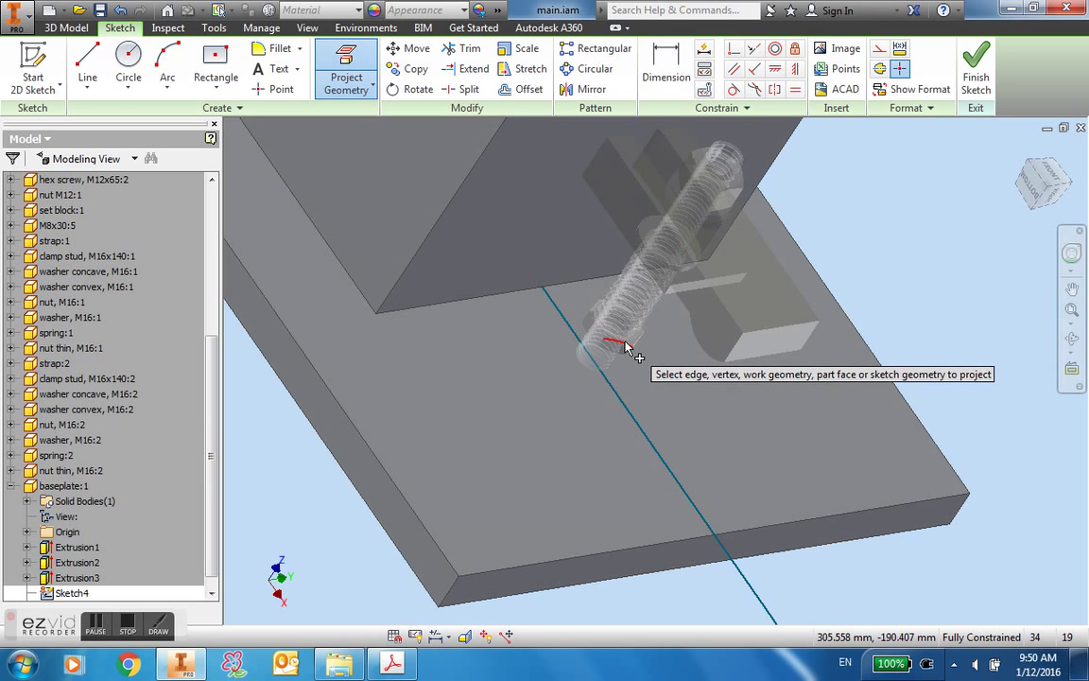
{"action": "scroll", "coordinate": [632, 350], "scroll_direction": "down", "scroll_amount": 2}
{"action": "scroll", "coordinate": [631, 350], "scroll_direction": "down", "scroll_amount": 1}
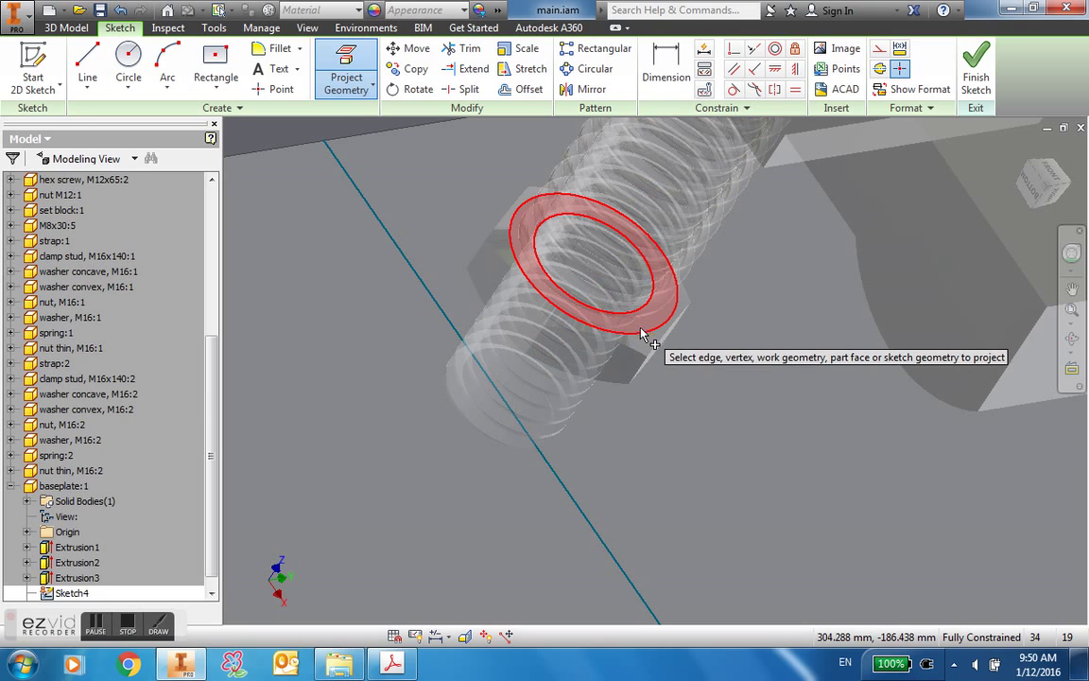
{"action": "left_click", "coordinate": [643, 340]}
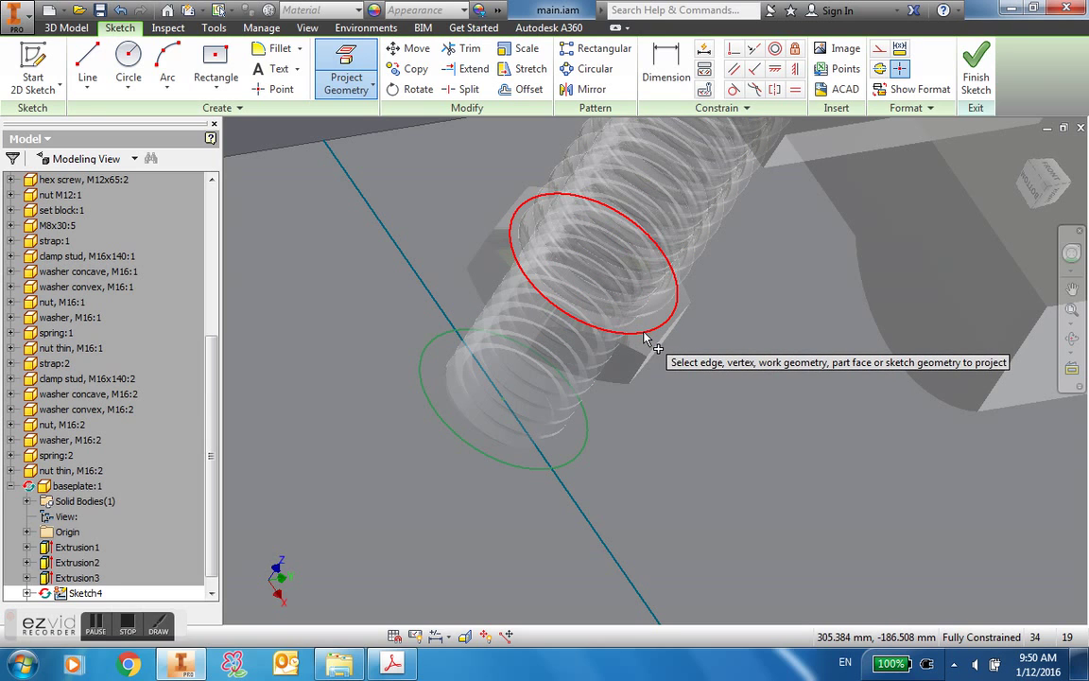
Draw a circle concentric with the projected nut edge and set its diameter to 35 mm.
{"action": "left_click", "coordinate": [128, 68]}
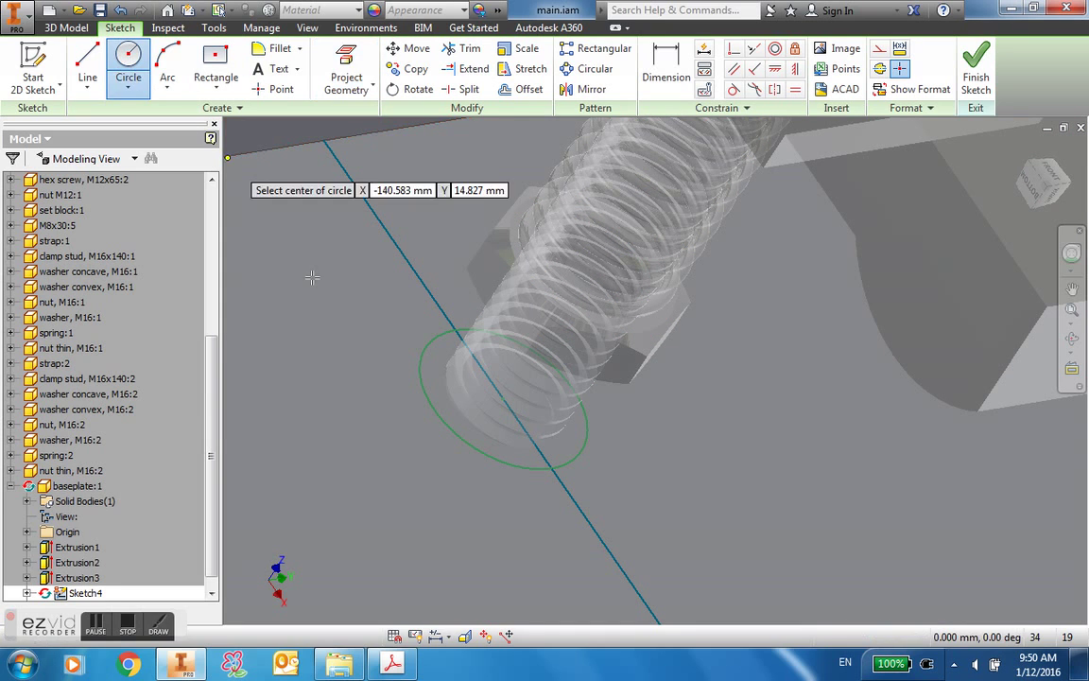
{"action": "left_click", "coordinate": [504, 398]}
{"action": "left_click", "coordinate": [400, 472]}
{"action": "left_click", "coordinate": [665, 68]}
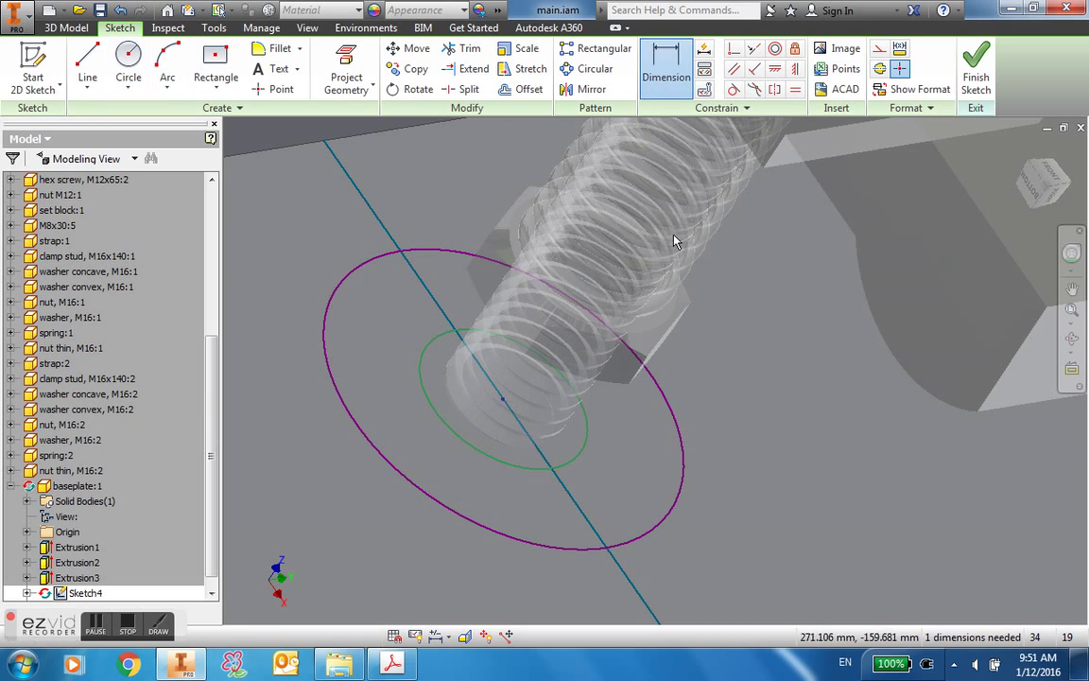
{"action": "left_click", "coordinate": [687, 475]}
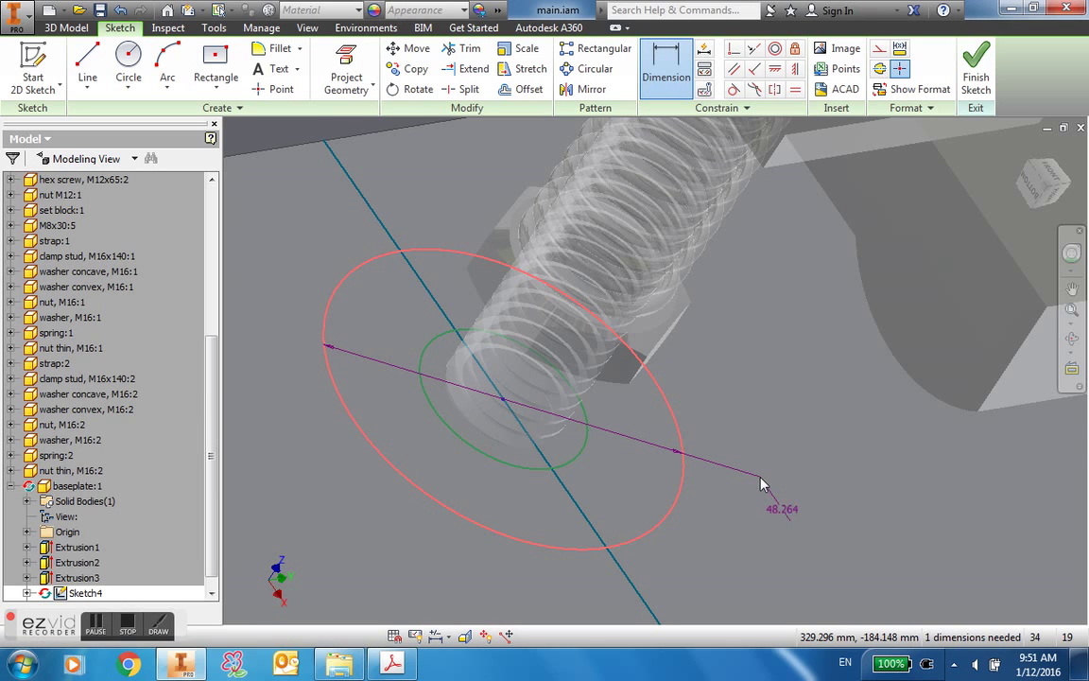
{"action": "left_click", "coordinate": [763, 484]}
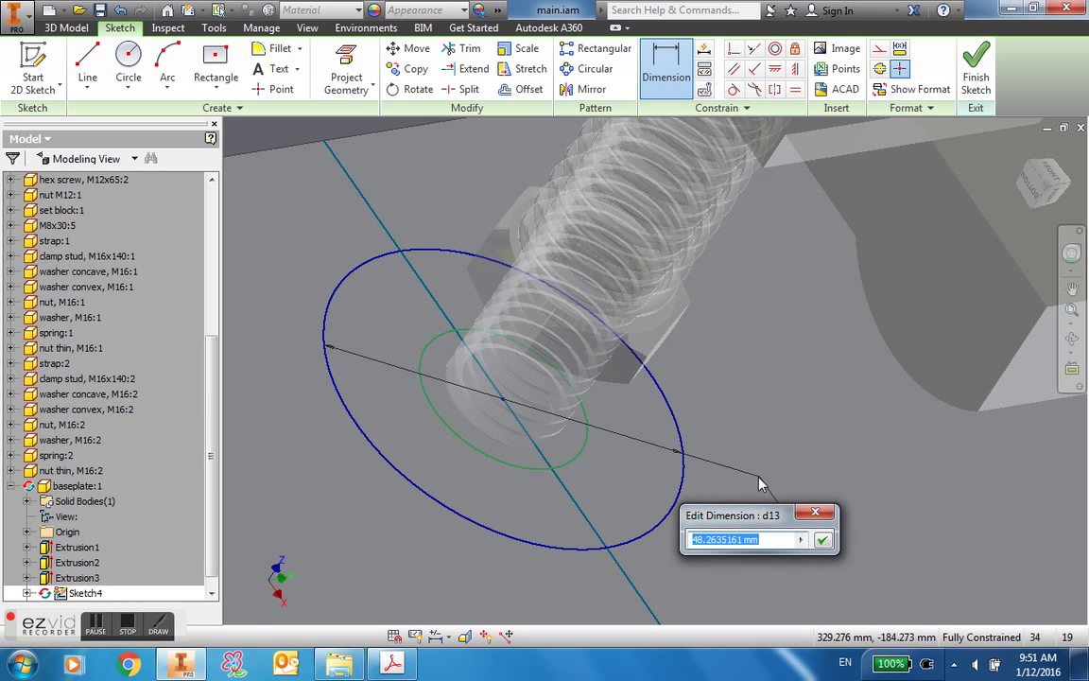
{"action": "type", "text": "35"}
{"action": "key", "text": "Return"}
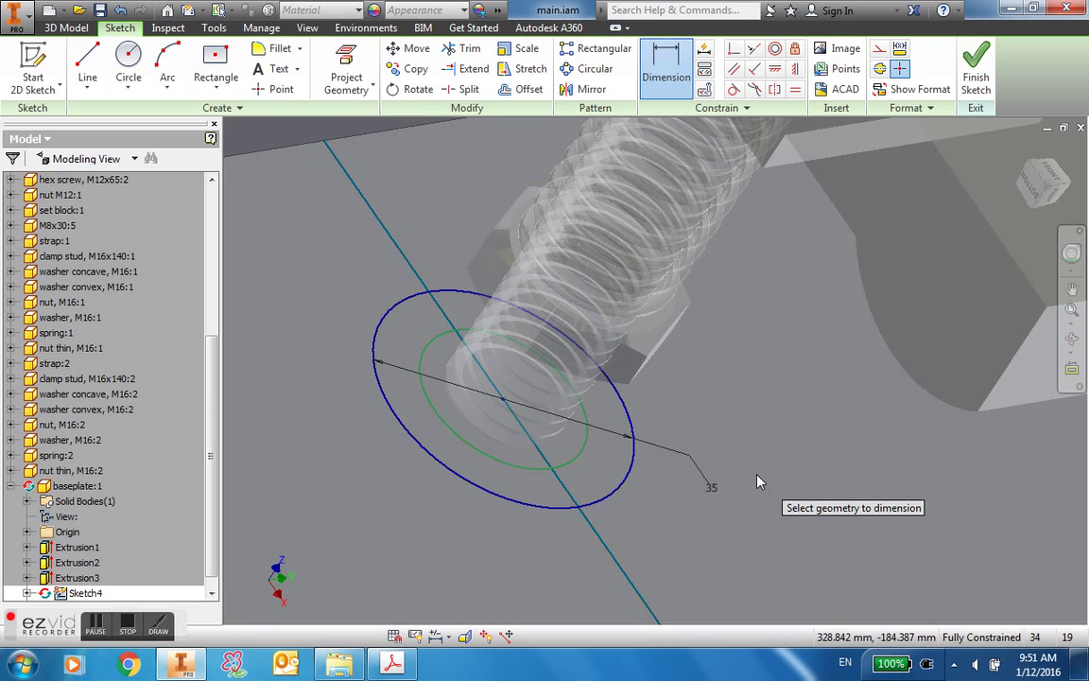
Extrude both regions inside the 35 mm circle with the To extent, ending at the thin nut's lower face.
{"action": "left_click", "coordinate": [66, 28]}
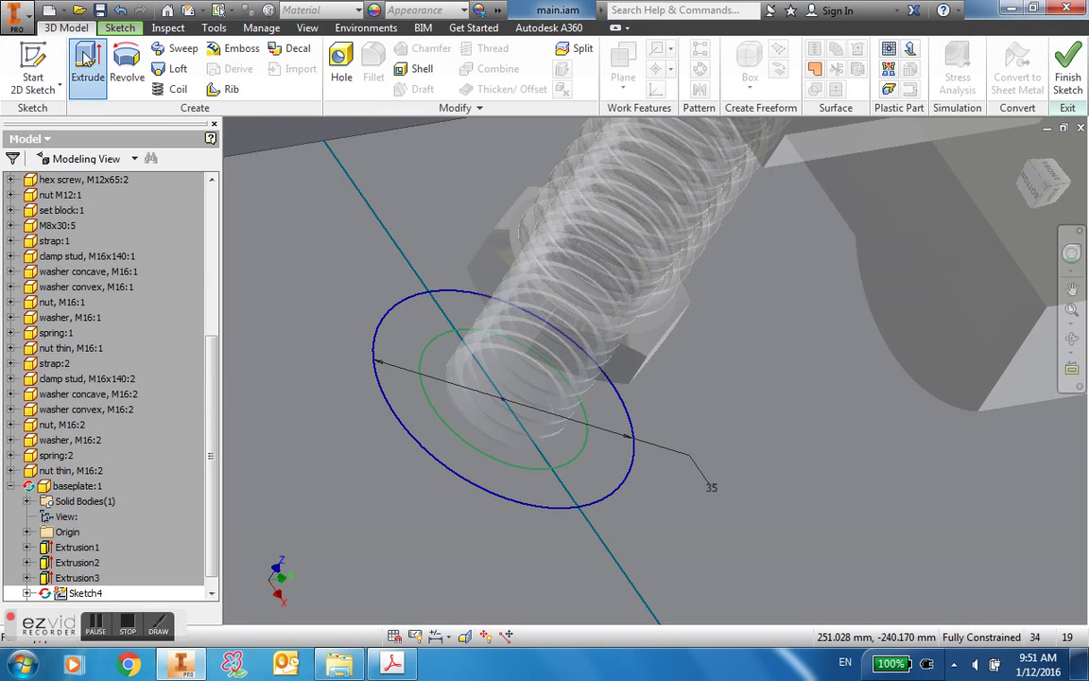
{"action": "left_click", "coordinate": [87, 64]}
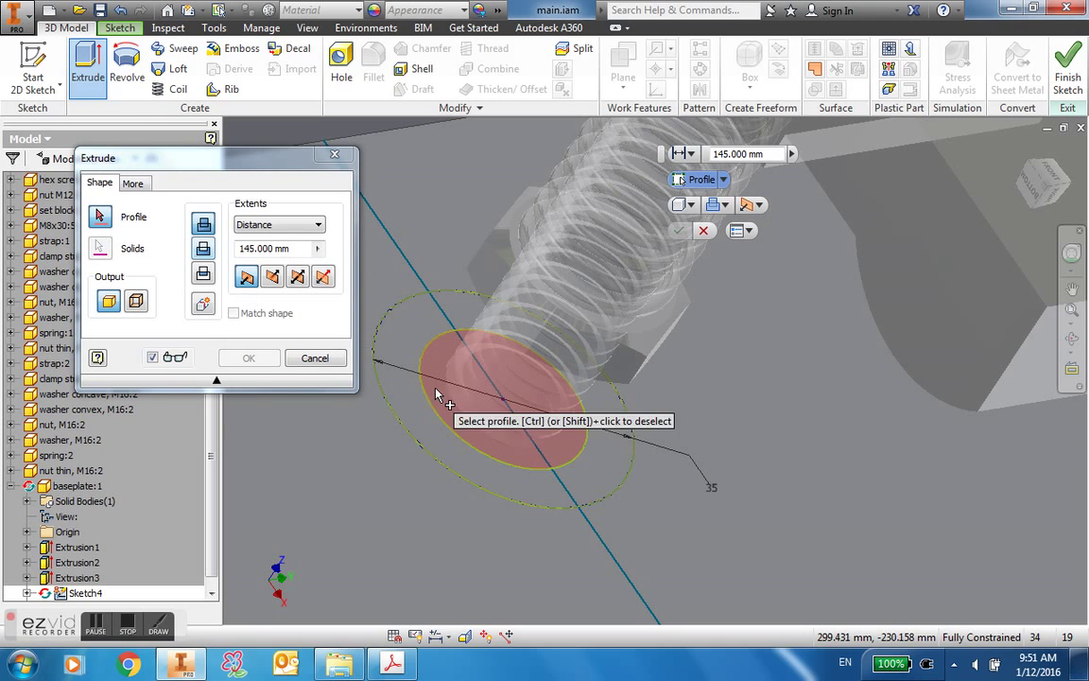
{"action": "left_click", "coordinate": [455, 398]}
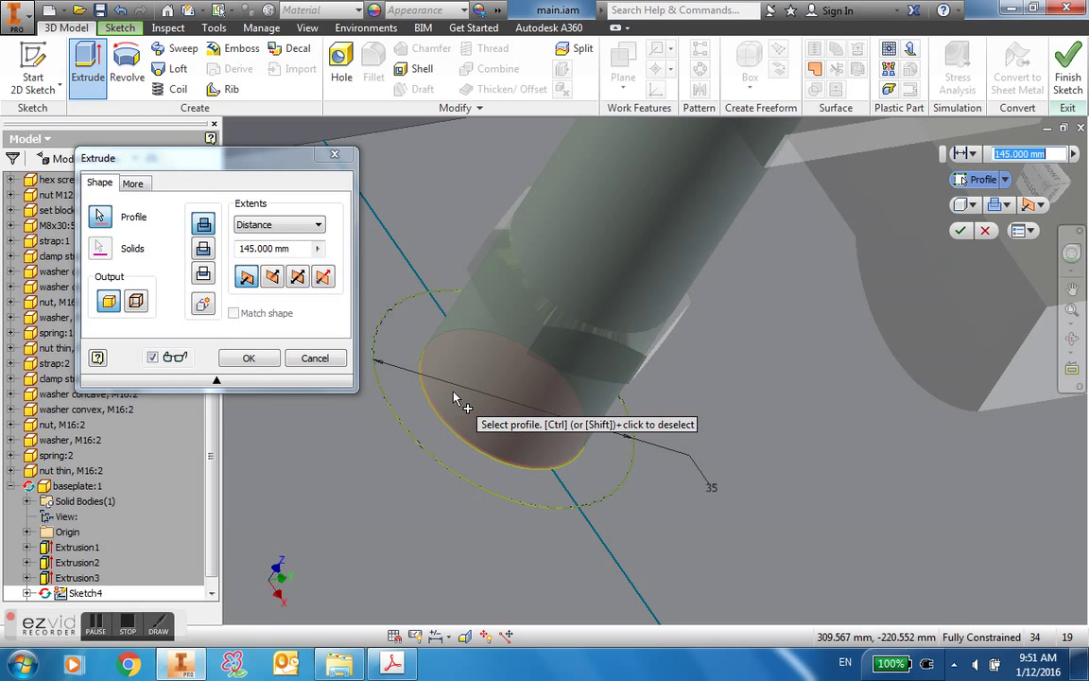
{"action": "left_click", "coordinate": [408, 413]}
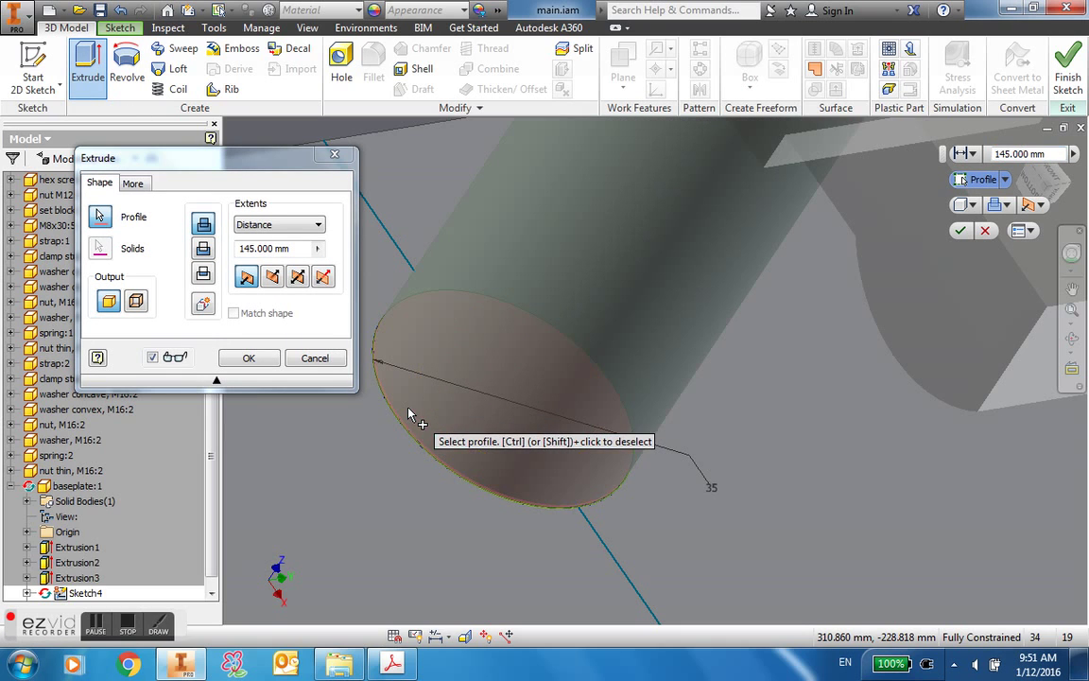
{"action": "left_click", "coordinate": [320, 227]}
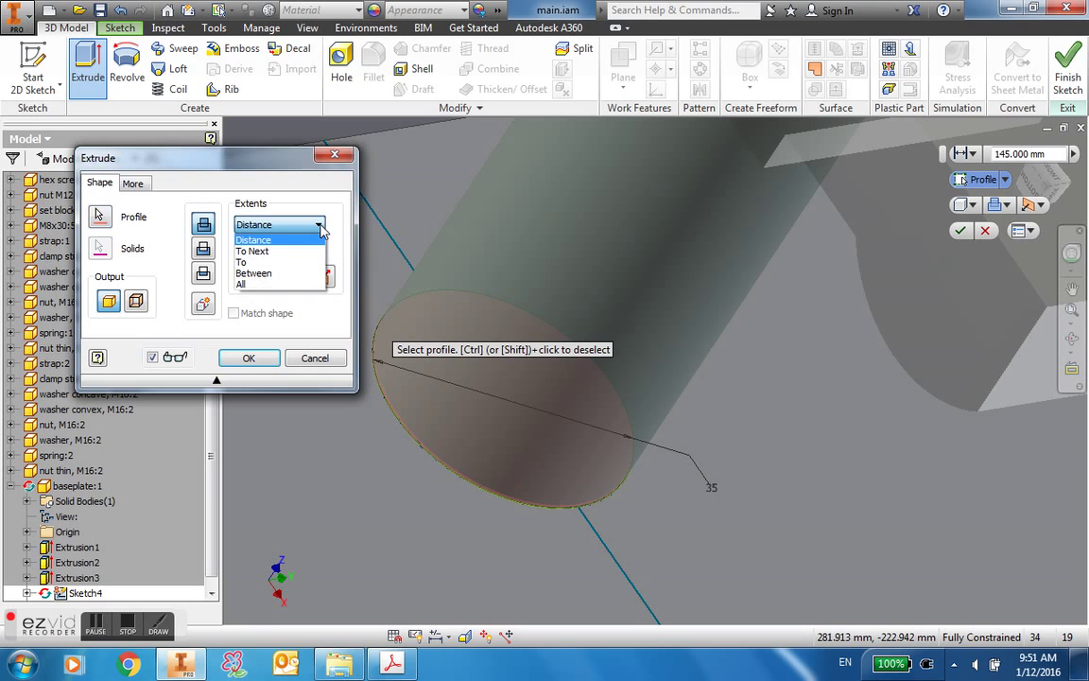
{"action": "left_click", "coordinate": [286, 263]}
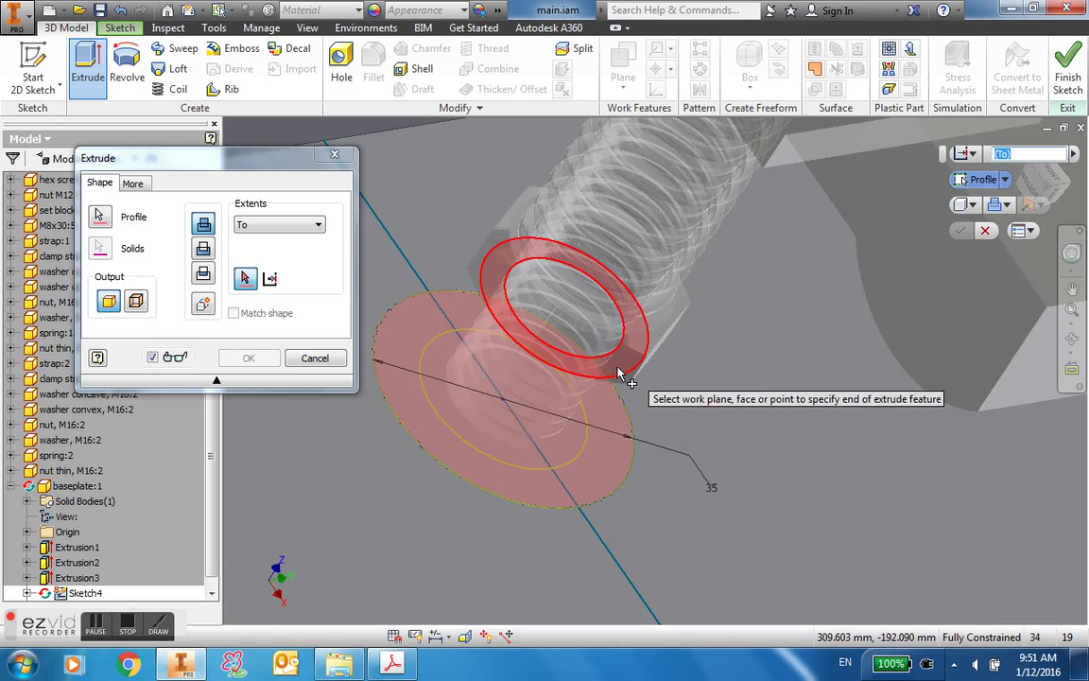
{"action": "left_click", "coordinate": [608, 369]}
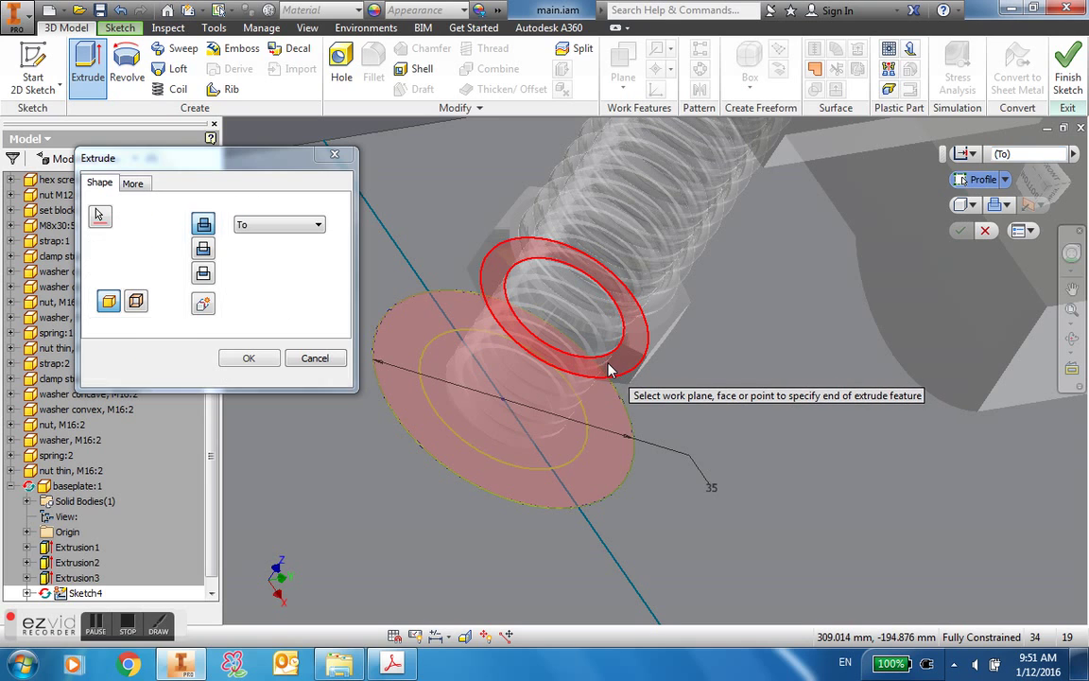
{"action": "left_click", "coordinate": [246, 357]}
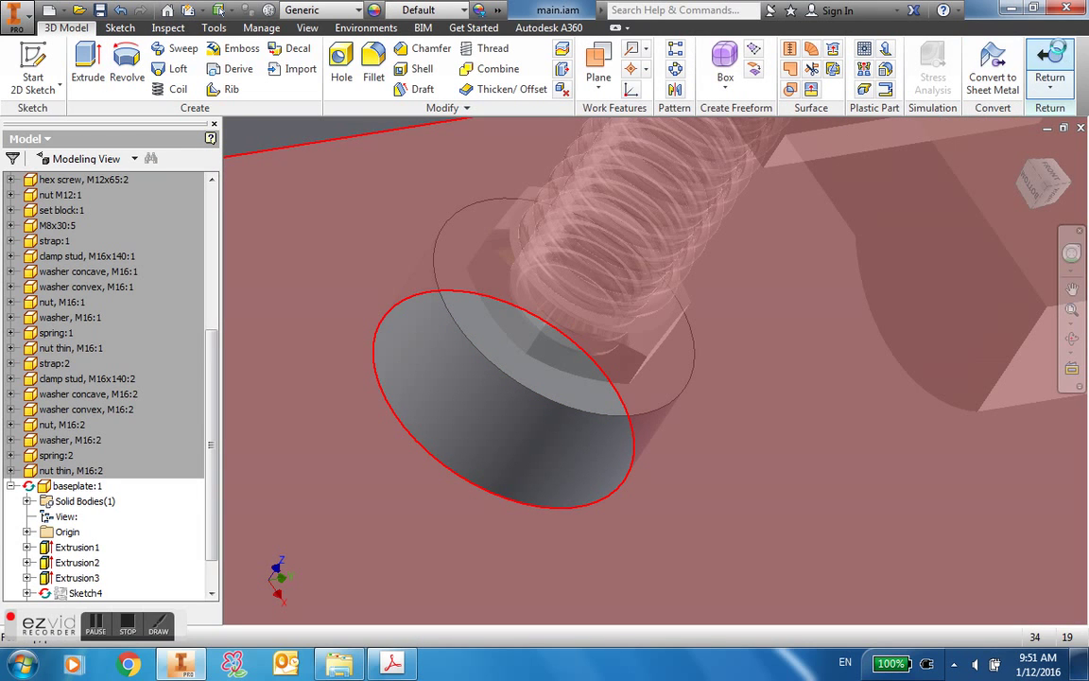
Return to the main assembly and open the baseplate part in its own window, showing the new round boss.
{"action": "left_click", "coordinate": [1049, 68]}
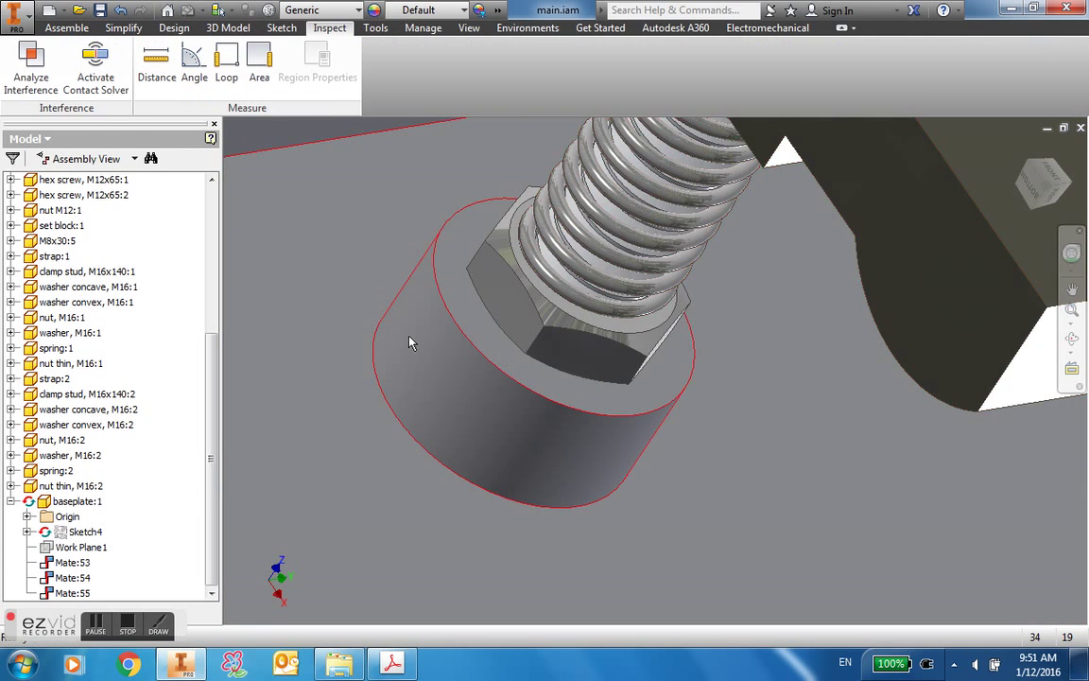
{"action": "right_click", "coordinate": [408, 193]}
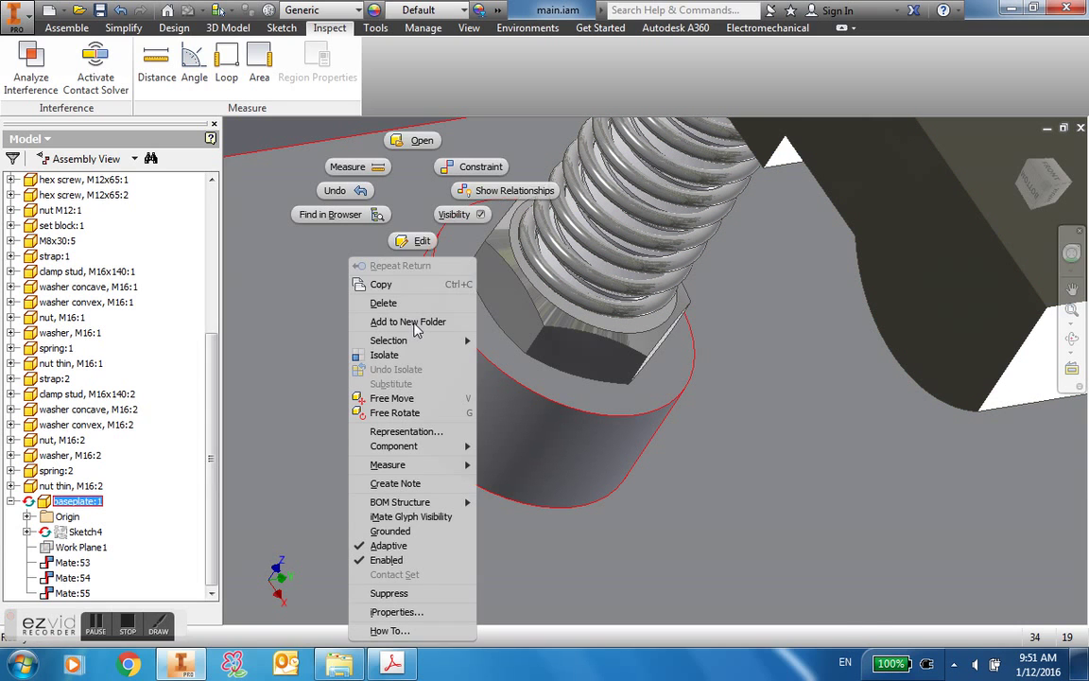
{"action": "left_click", "coordinate": [419, 141]}
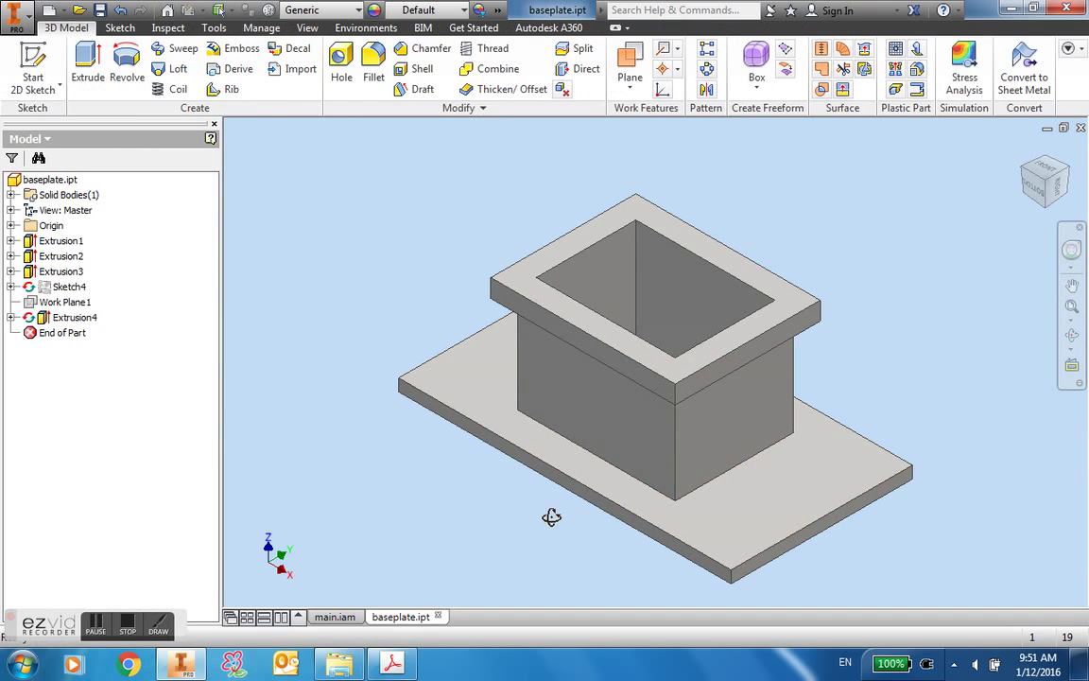
{"action": "middle_click_drag", "start_coordinate": [552, 515], "coordinate": [617, 525], "text": "shift"}
{"action": "scroll", "coordinate": [584, 496], "scroll_direction": "up", "scroll_amount": 3}
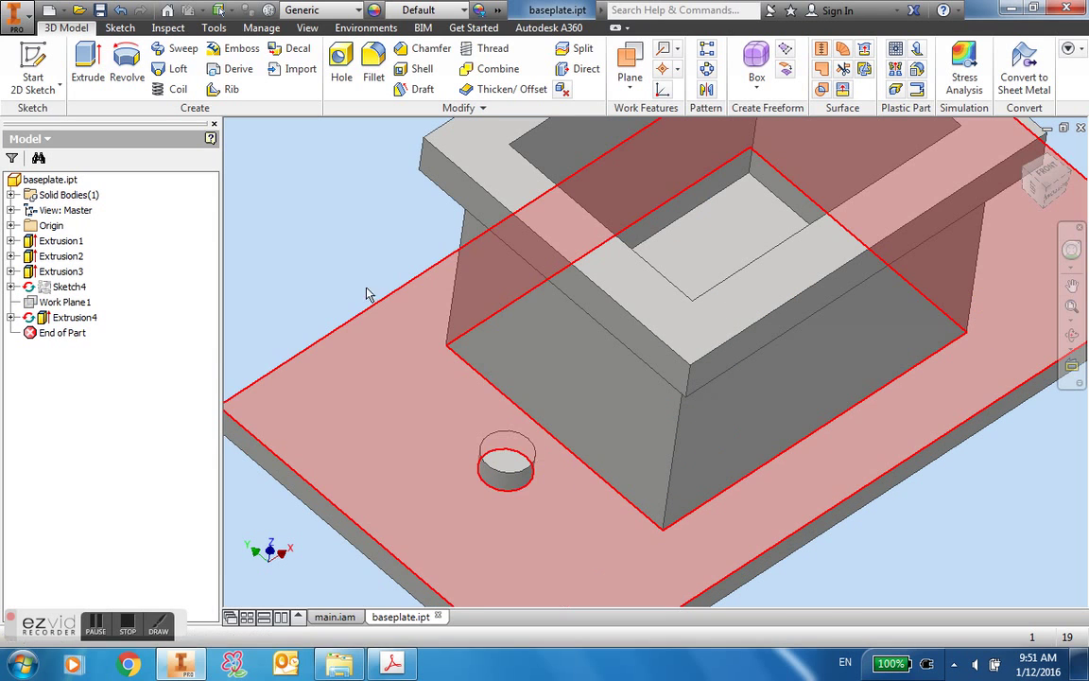
{"action": "left_click", "coordinate": [340, 64]}
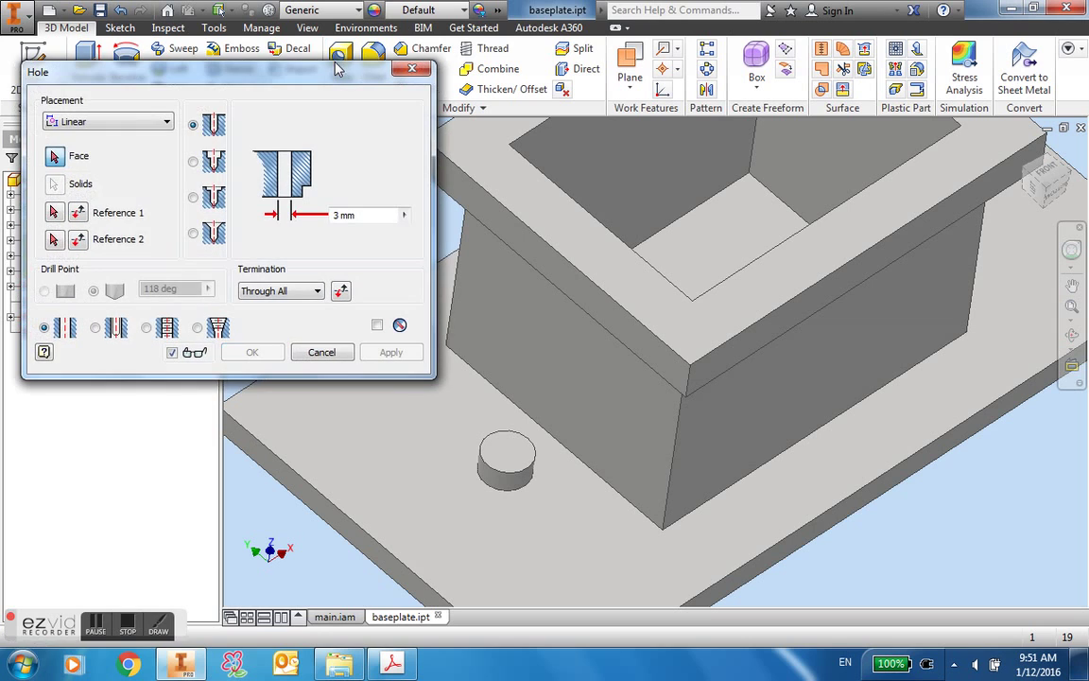
{"action": "left_click", "coordinate": [166, 126]}
{"action": "left_click", "coordinate": [116, 161]}
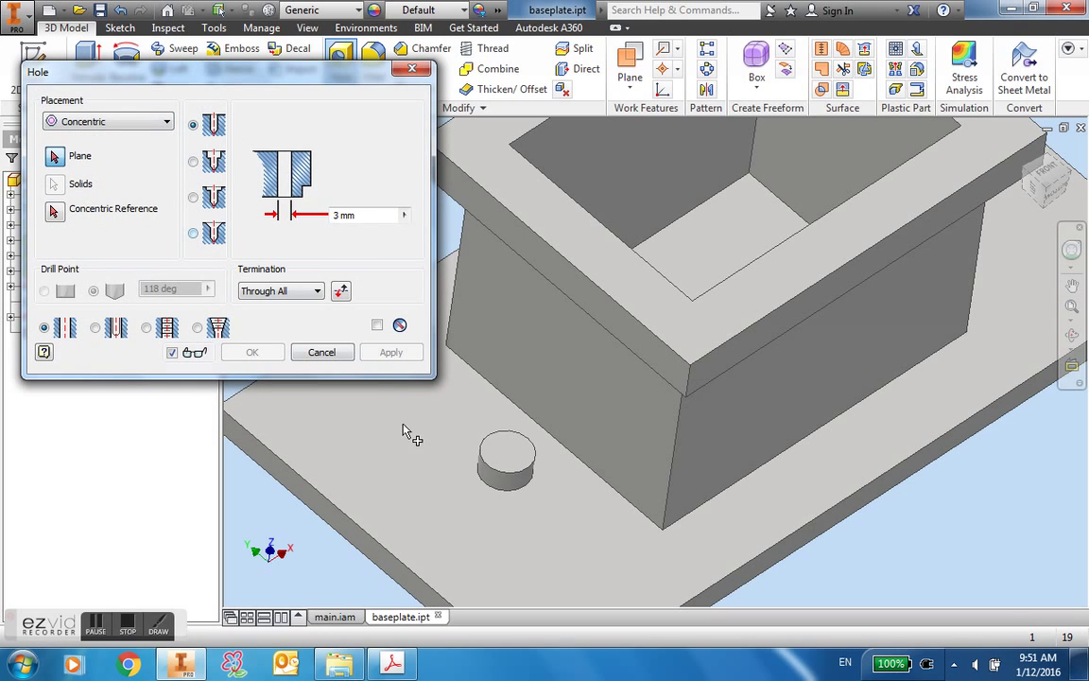
{"action": "left_click", "coordinate": [507, 450]}
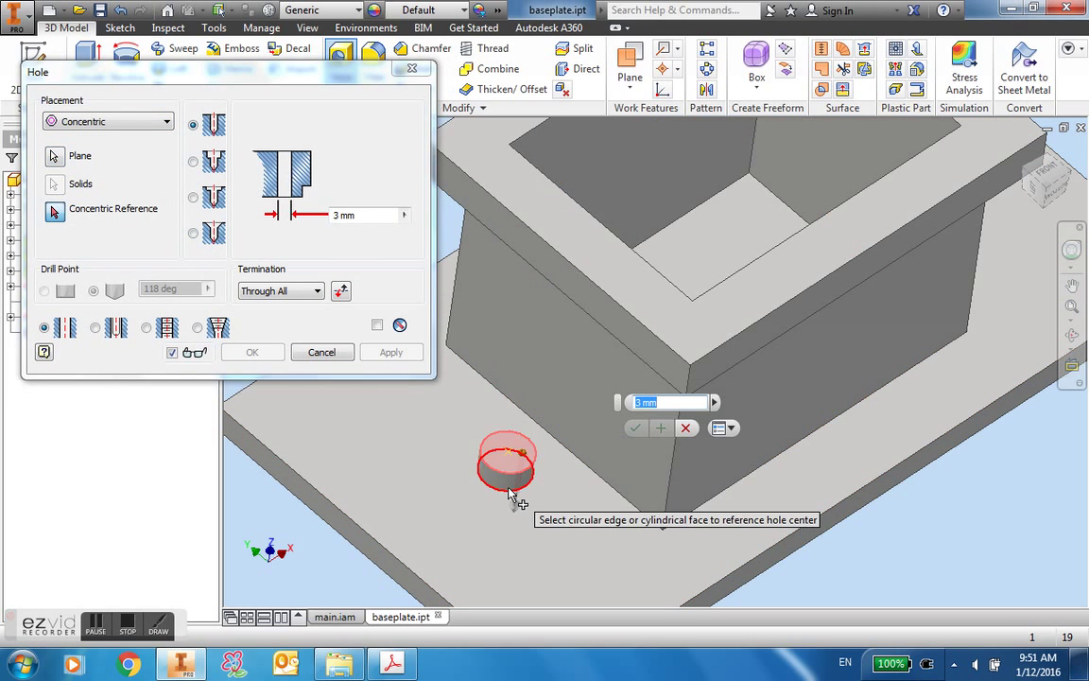
{"action": "left_click", "coordinate": [507, 493]}
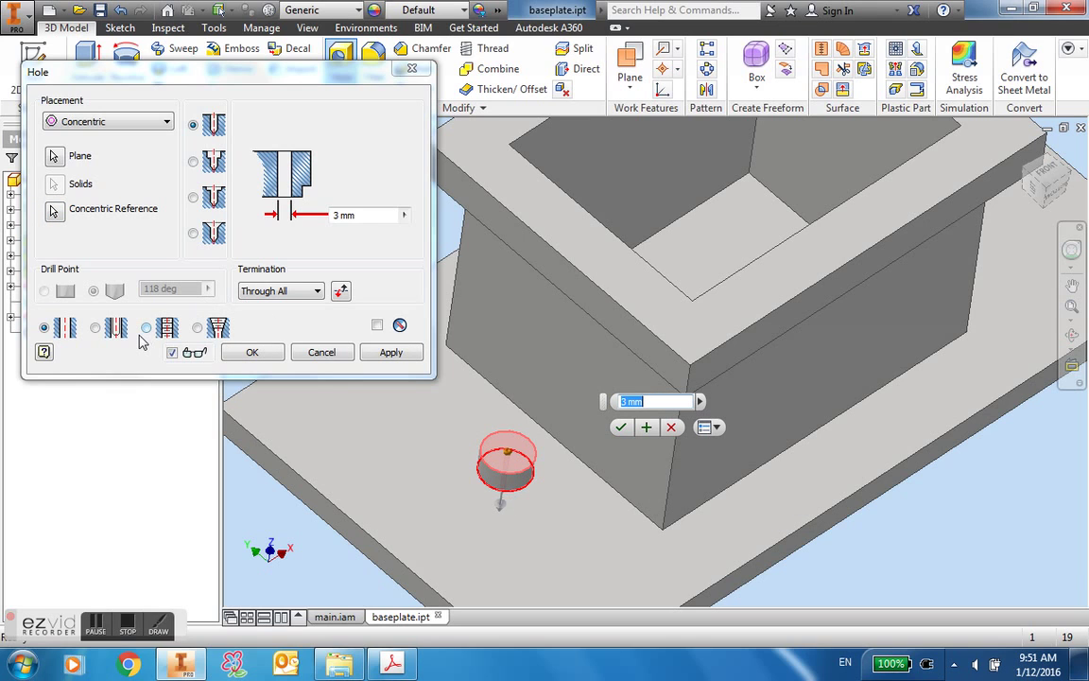
Switch to main.iam, cancel the pending hole, and select the clamp stud to check its thread size.
{"action": "left_click", "coordinate": [328, 624]}
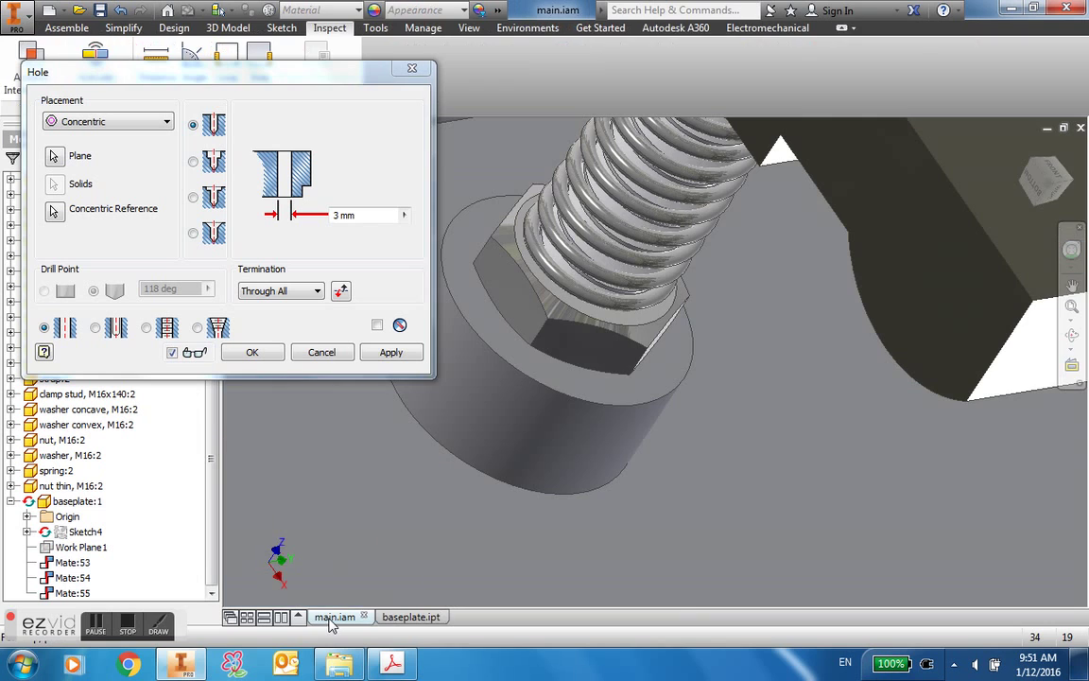
{"action": "left_click", "coordinate": [321, 355]}
{"action": "scroll", "coordinate": [464, 356], "scroll_direction": "down", "scroll_amount": 5}
{"action": "middle_click_drag", "start_coordinate": [472, 355], "coordinate": [593, 271], "text": "shift"}
{"action": "left_click", "coordinate": [594, 271]}
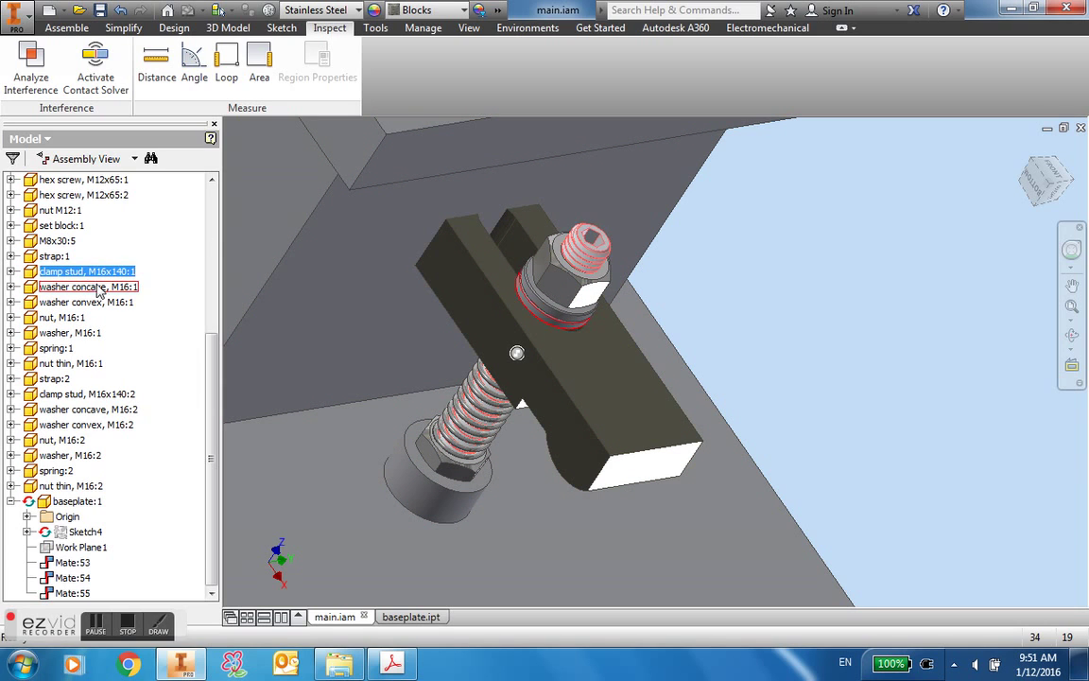
In baseplate.ipt, start a Concentric through-all hole on the boss's top face, centred on the boss's circular edge.
{"action": "left_click", "coordinate": [411, 616]}
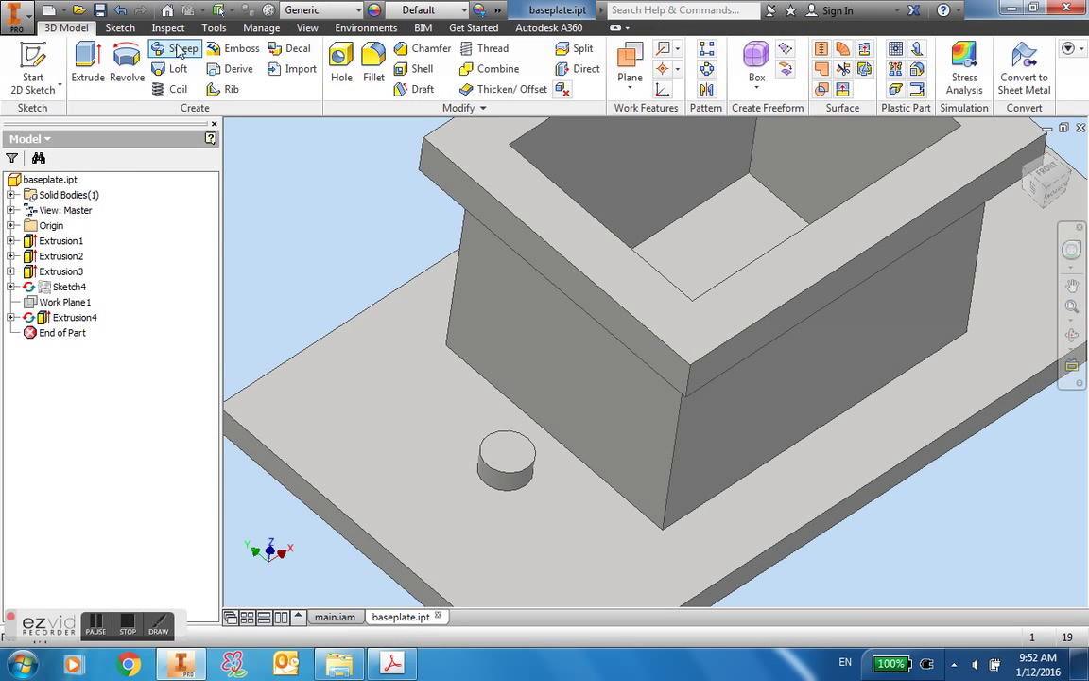
{"action": "left_click", "coordinate": [341, 59]}
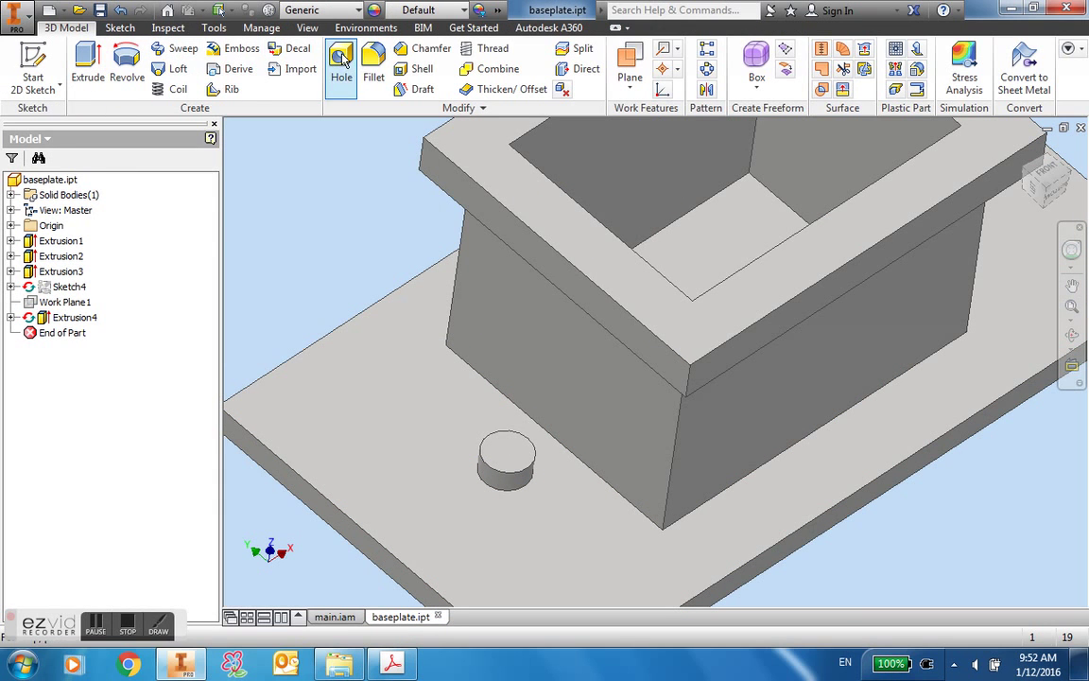
{"action": "left_click", "coordinate": [167, 121]}
{"action": "left_click", "coordinate": [142, 165]}
{"action": "left_click", "coordinate": [506, 452]}
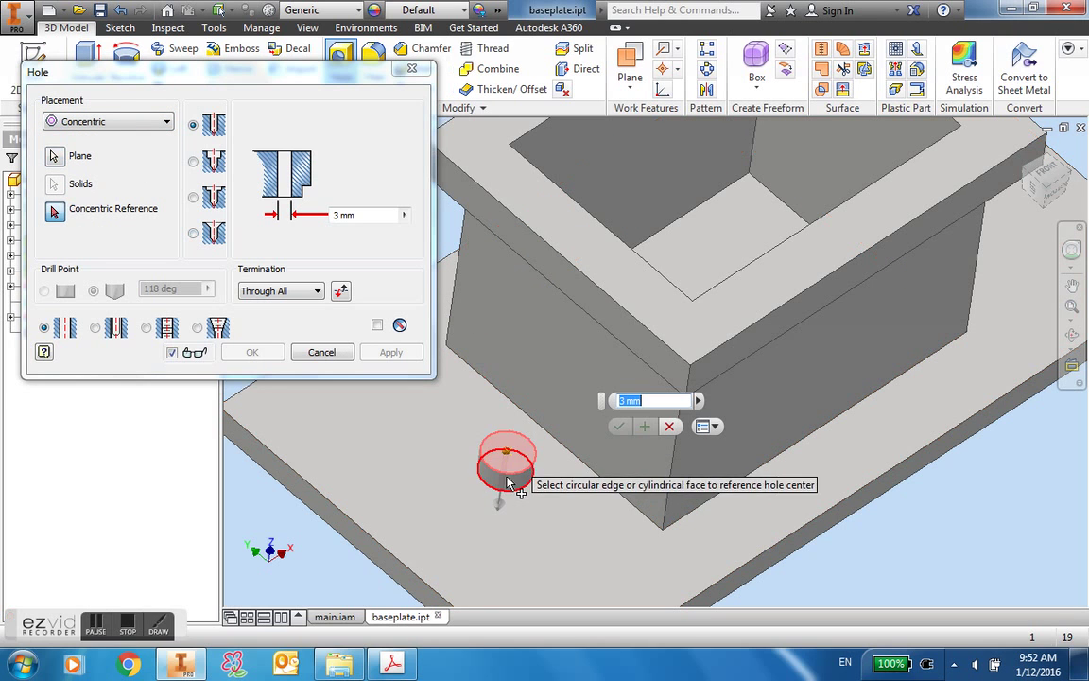
{"action": "left_click", "coordinate": [506, 493]}
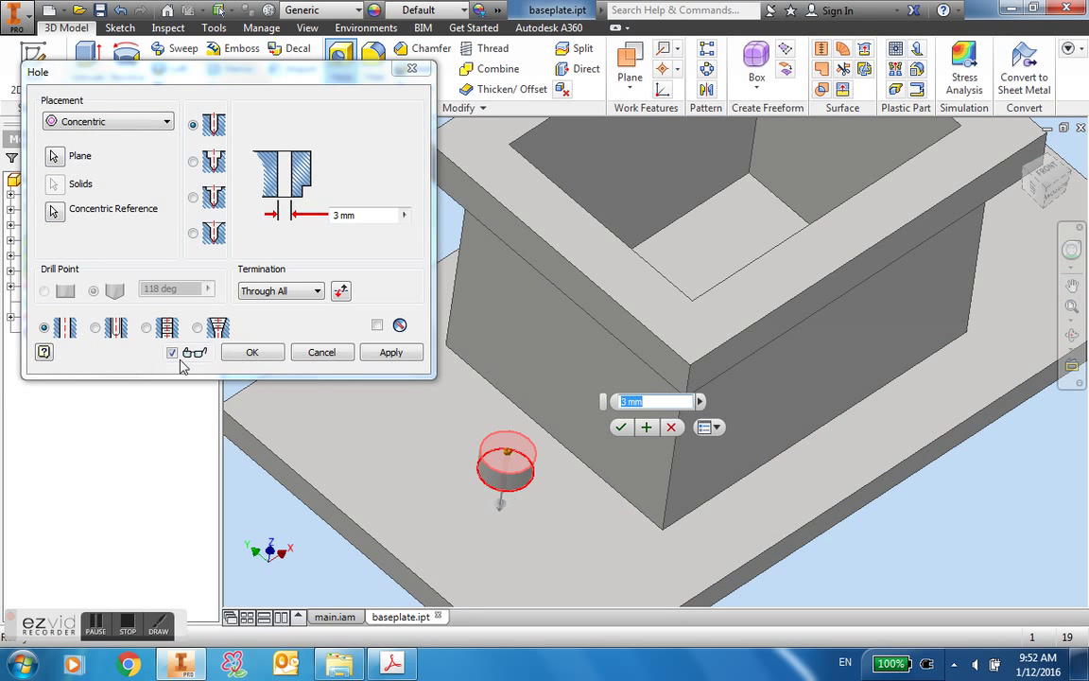
Make the boss hole tapped with the ISO Metric profile thread type and open the choice of thread sizes.
{"action": "left_click", "coordinate": [148, 329]}
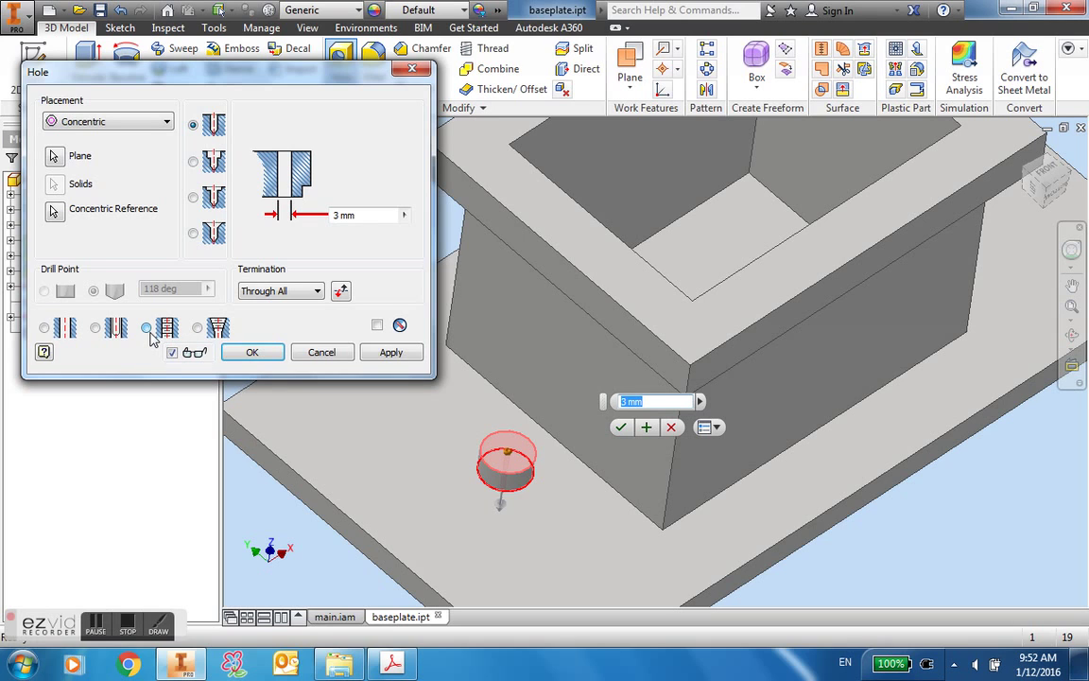
{"action": "left_click", "coordinate": [147, 328]}
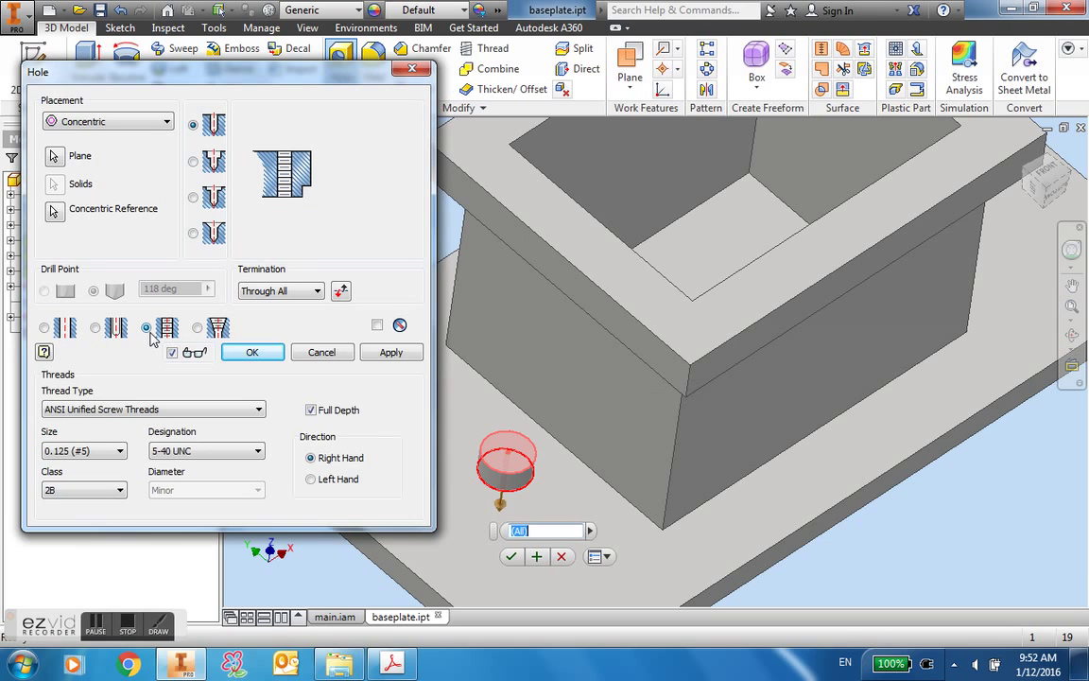
{"action": "left_click", "coordinate": [258, 411]}
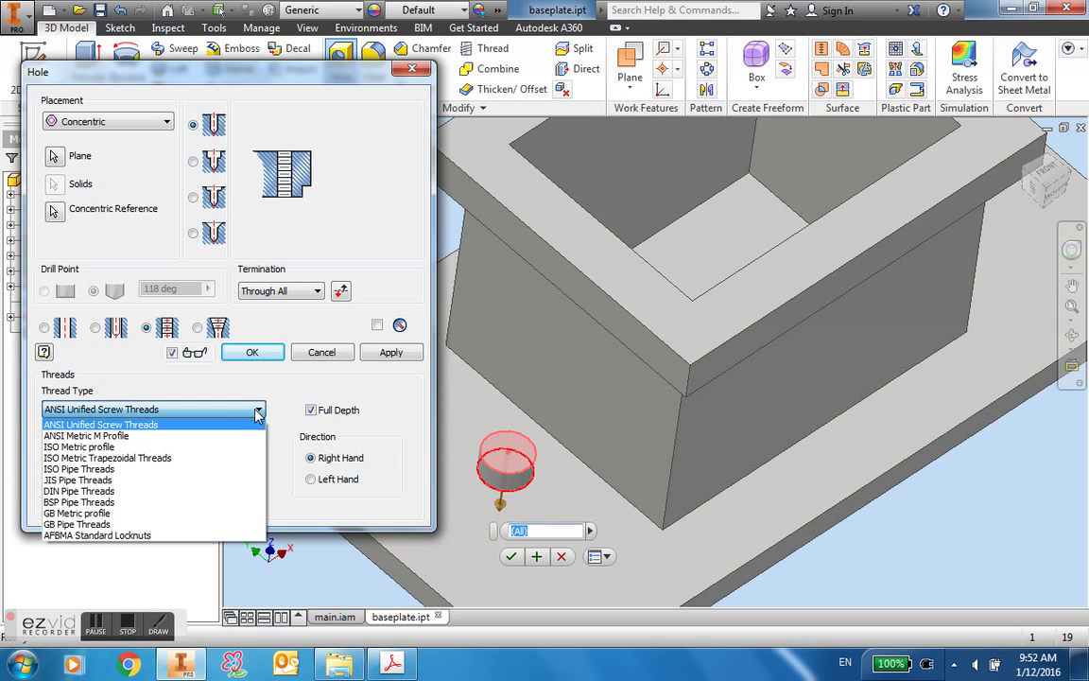
{"action": "left_click", "coordinate": [102, 446]}
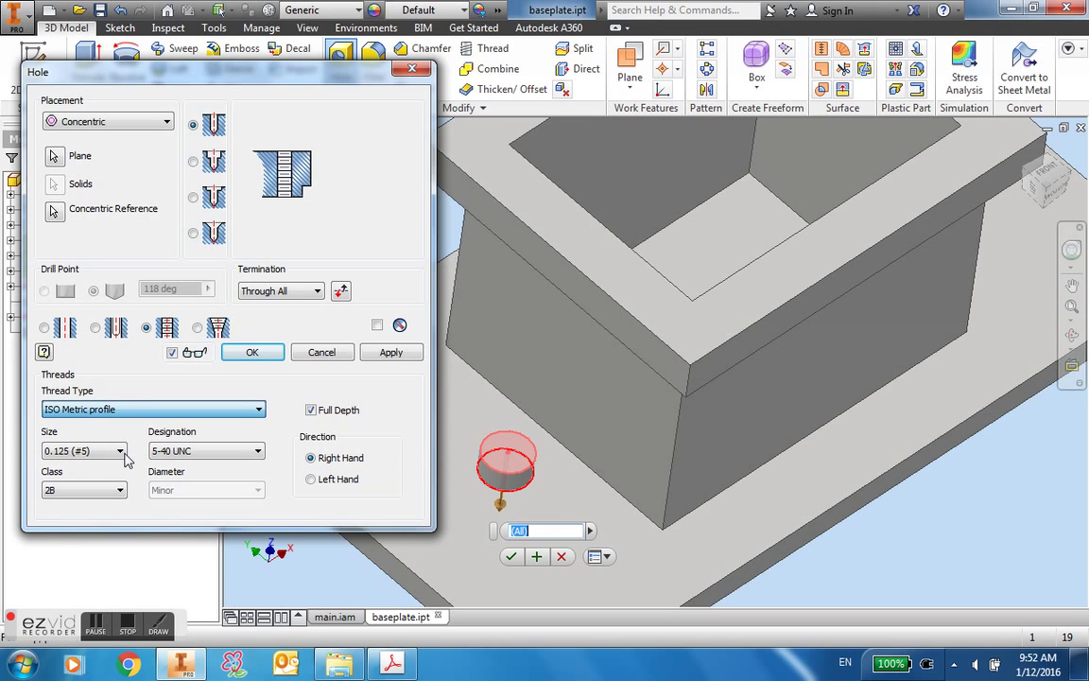
{"action": "left_click", "coordinate": [120, 452]}
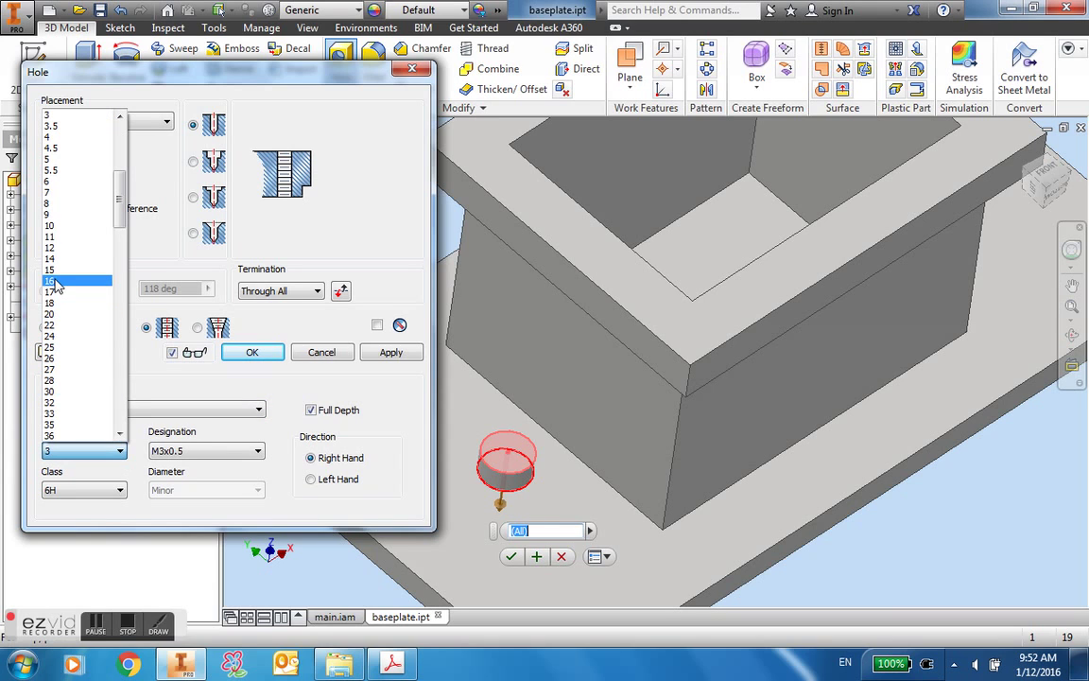
Create the concentric through-all tapped hole in the baseplate boss as M16x2, and check it in the main assembly.
{"action": "left_click", "coordinate": [57, 281]}
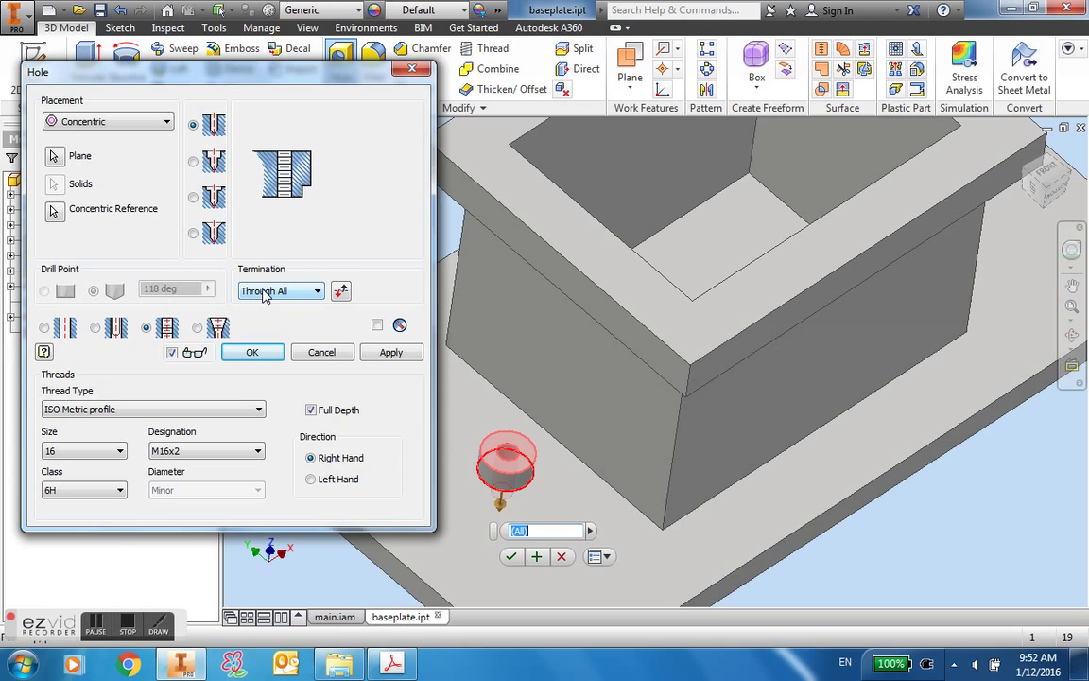
{"action": "left_click", "coordinate": [253, 352]}
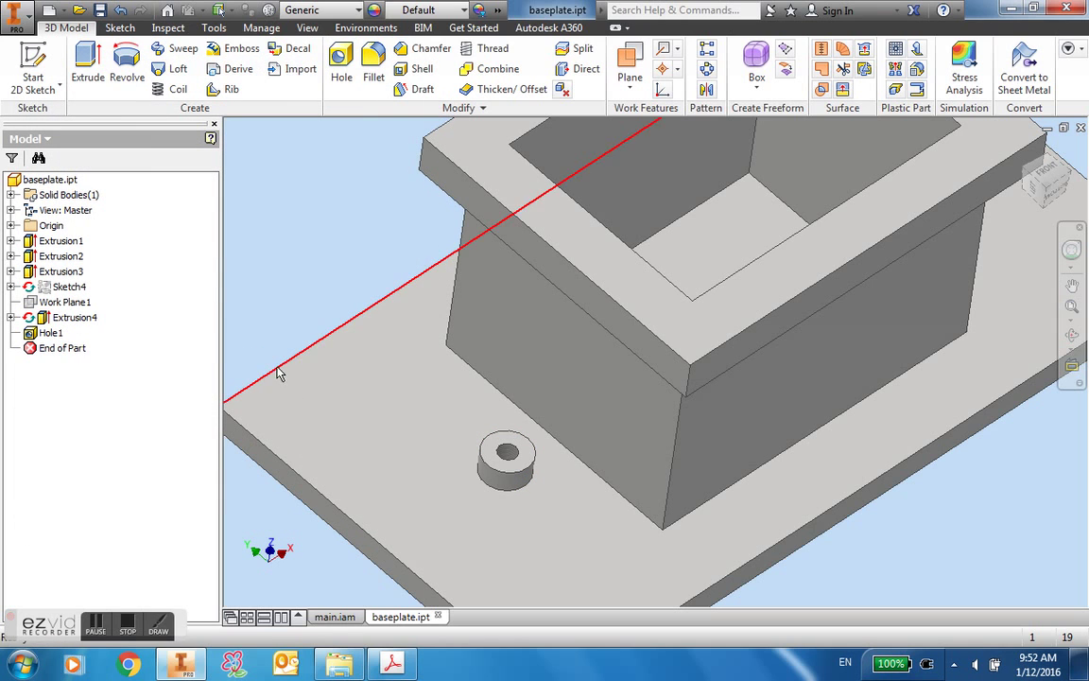
{"action": "left_click", "coordinate": [331, 619]}
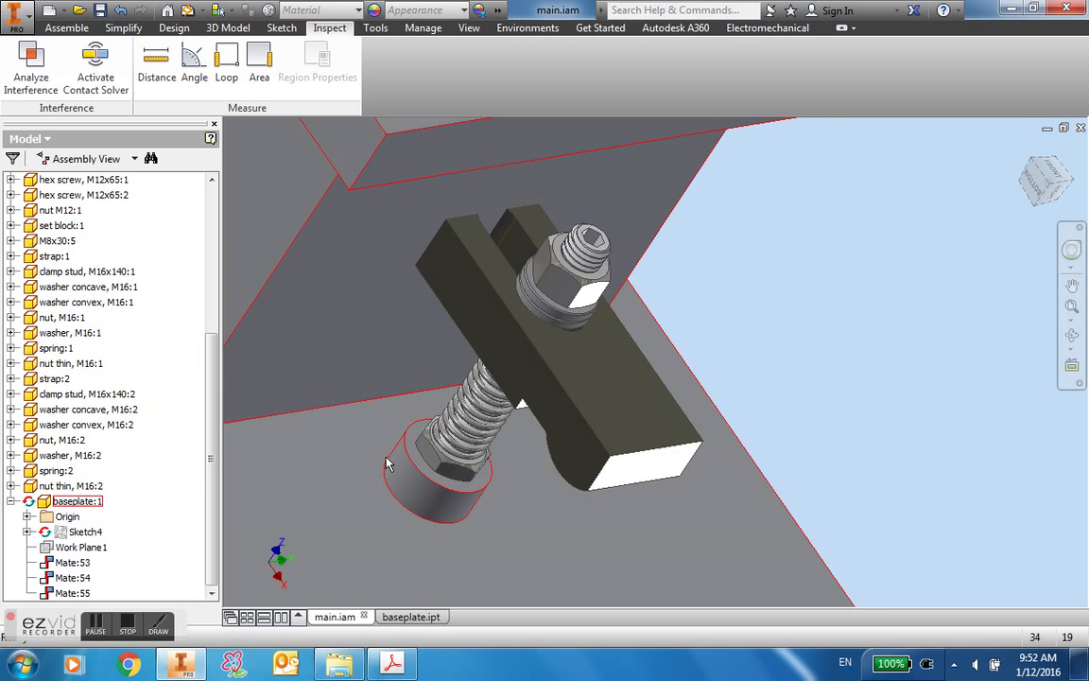
{"action": "scroll", "coordinate": [416, 446], "scroll_direction": "up", "scroll_amount": 5}
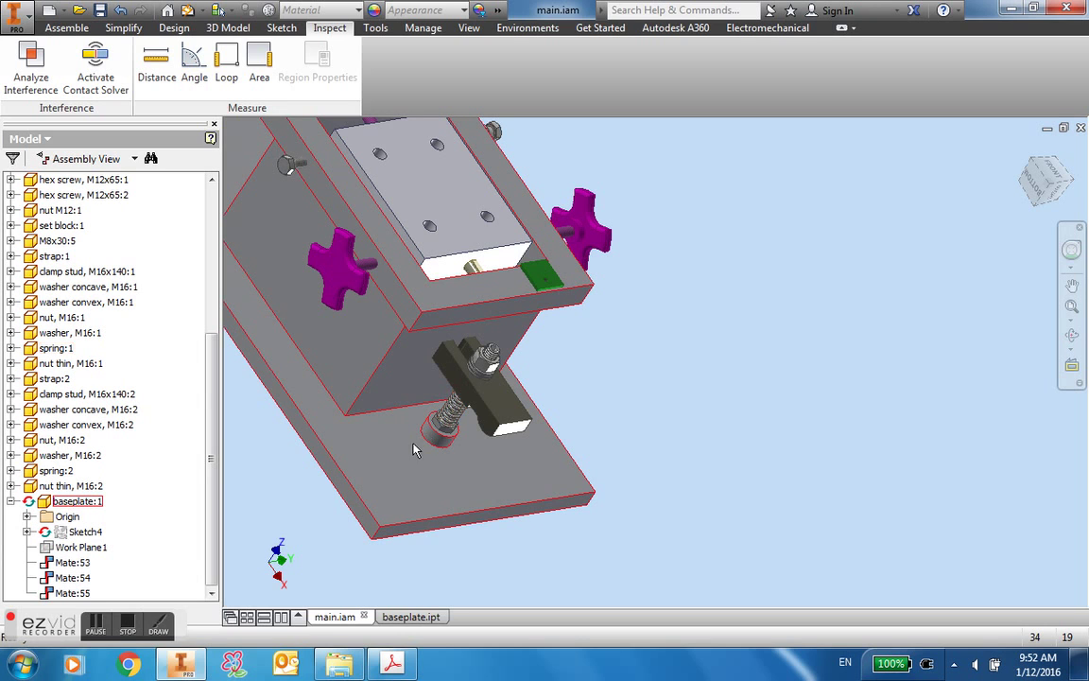
{"action": "left_click", "coordinate": [1021, 153]}
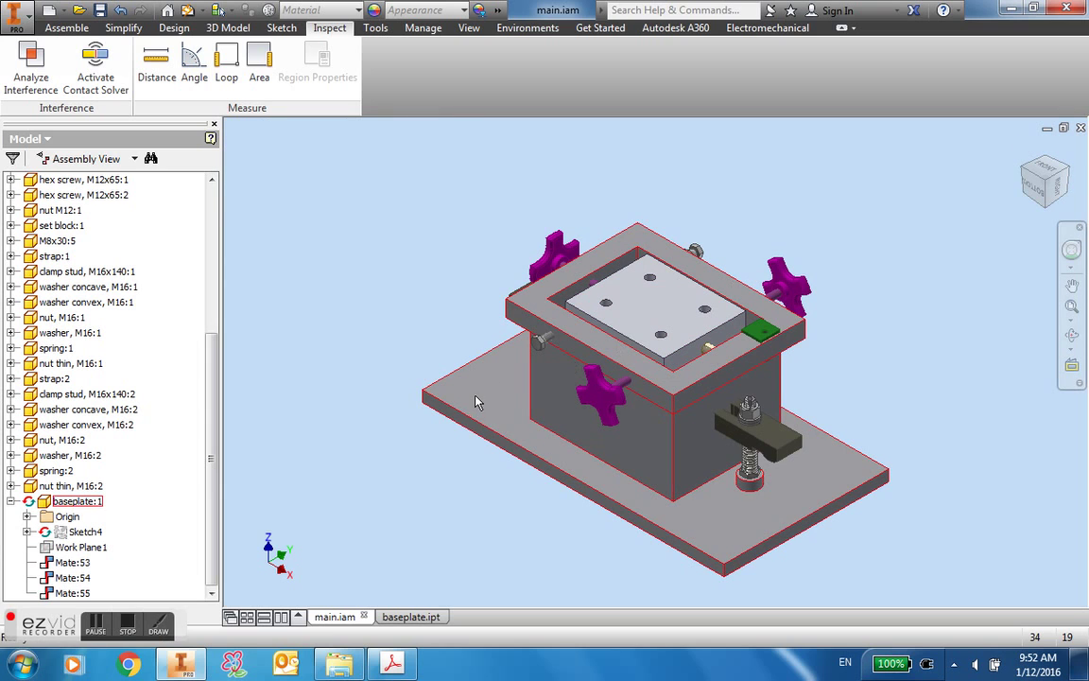
Close the separate baseplate.ipt window and maximize the main.iam assembly window.
{"action": "double_click", "coordinate": [477, 402]}
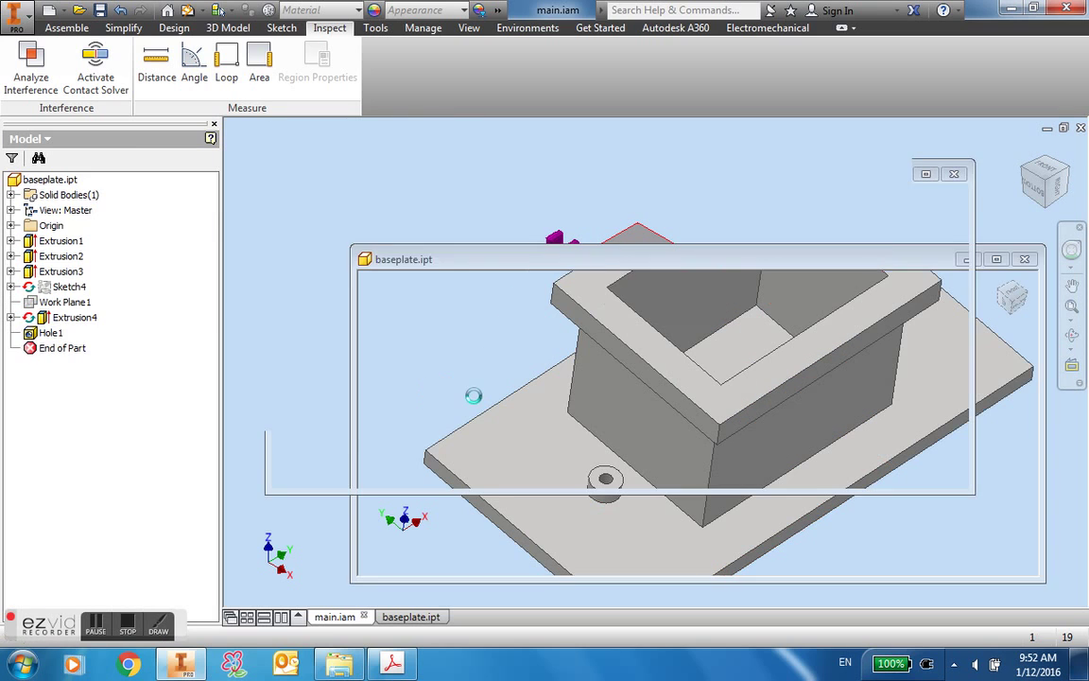
{"action": "left_click", "coordinate": [1028, 263]}
{"action": "left_click", "coordinate": [493, 367]}
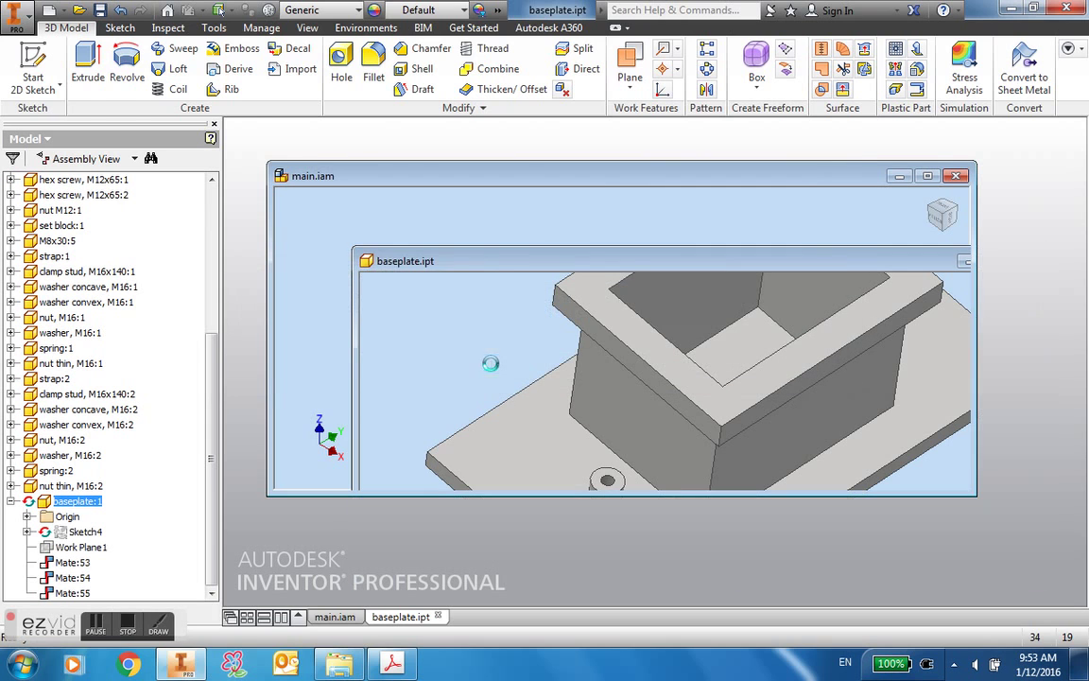
{"action": "left_click", "coordinate": [928, 177]}
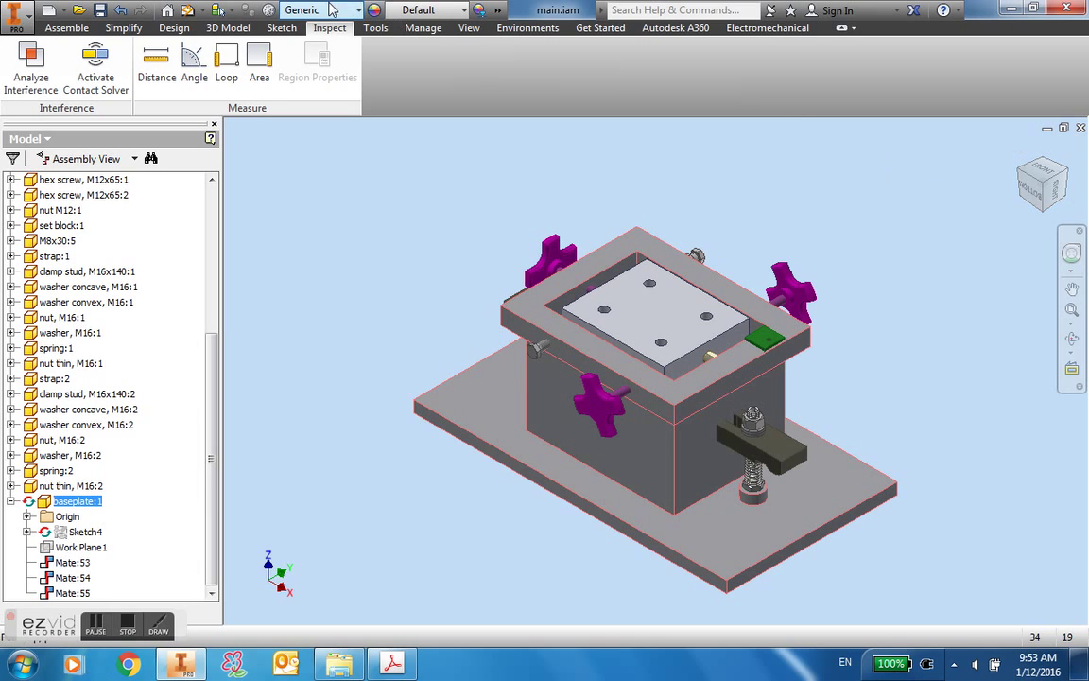
{"action": "left_click", "coordinate": [118, 10]}
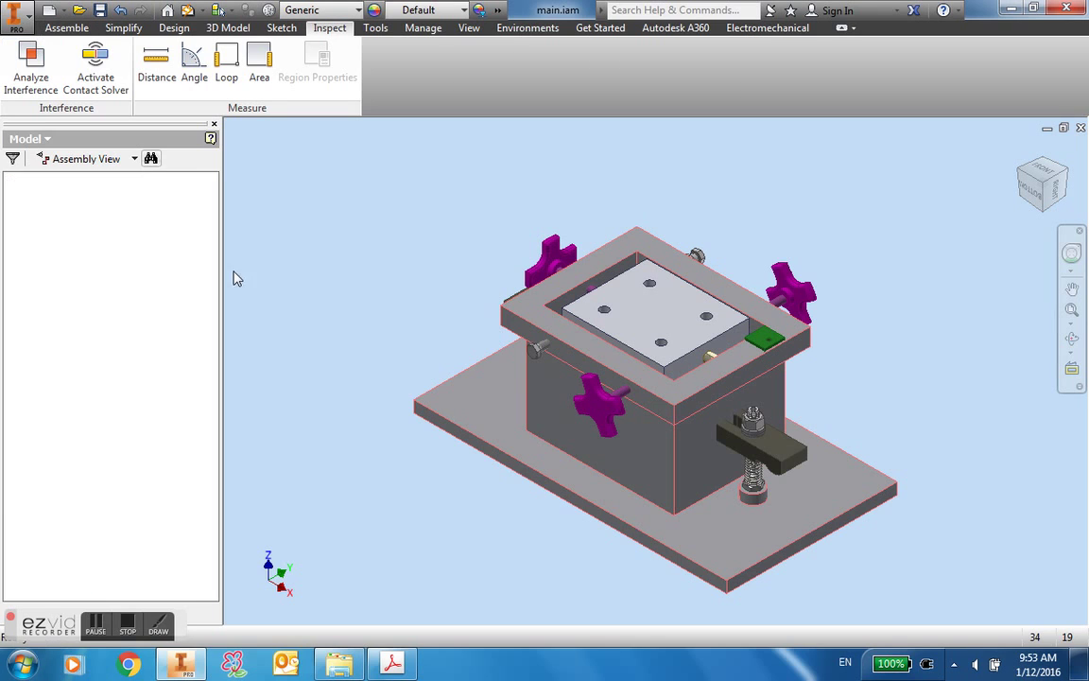
Edit the baseplate in place within the assembly and start a 2D sketch on its origin XZ plane.
{"action": "double_click", "coordinate": [457, 416]}
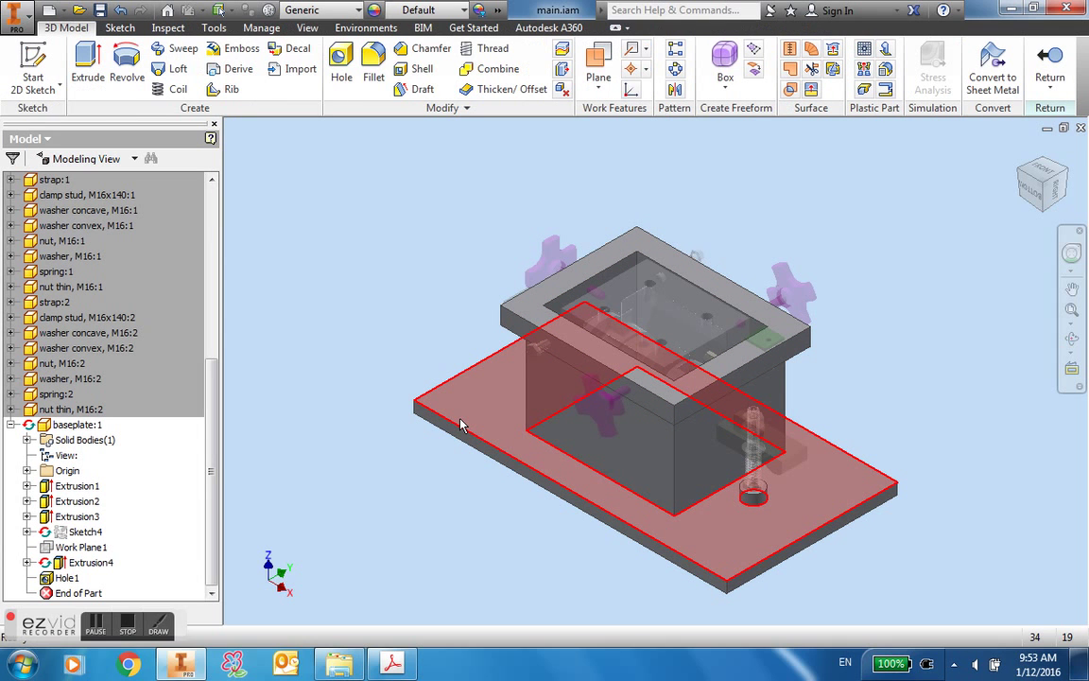
{"action": "left_click", "coordinate": [52, 66]}
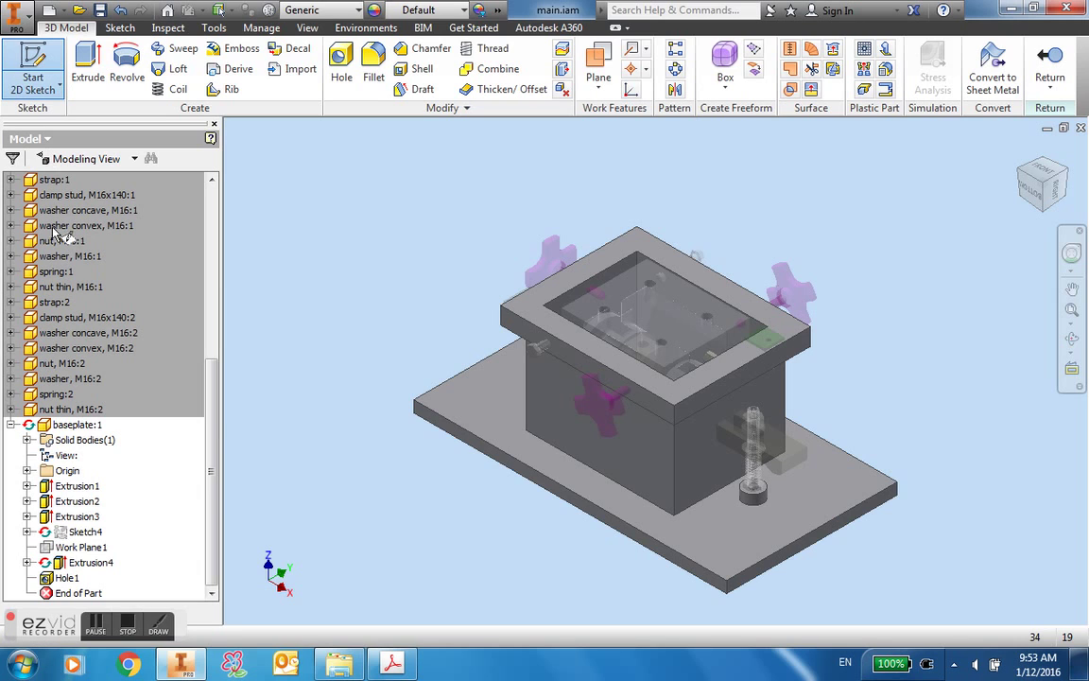
{"action": "left_click", "coordinate": [28, 470]}
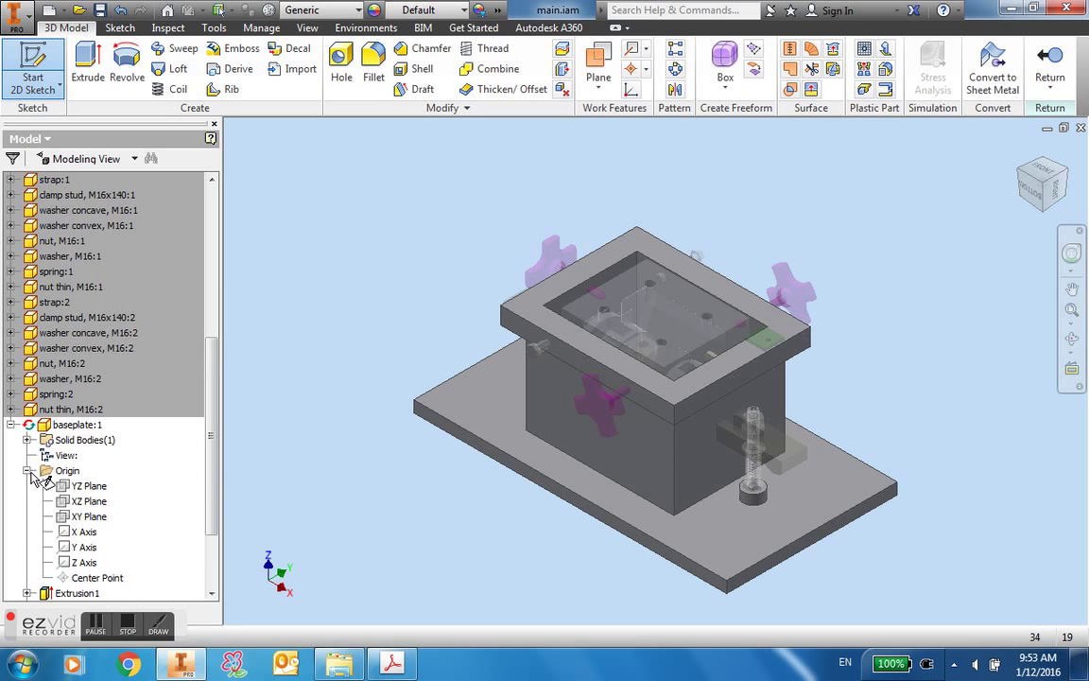
{"action": "left_click", "coordinate": [94, 504]}
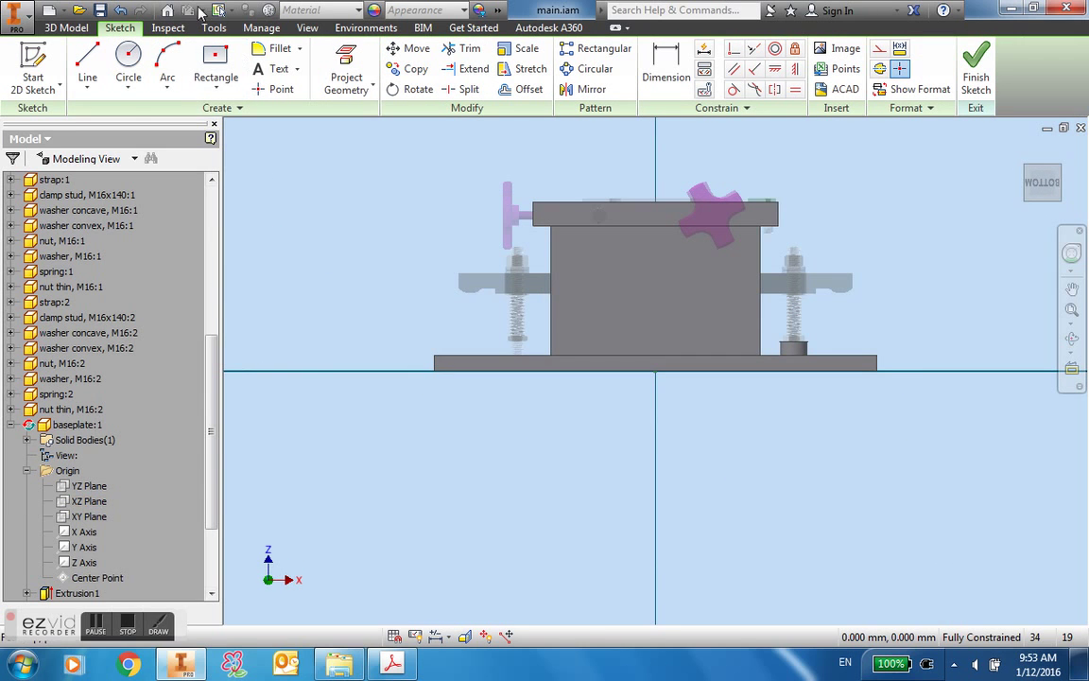
Project the outline of the clamp strap beside the boss into the sketch, finish it, and return to the assembly.
{"action": "left_click", "coordinate": [347, 58]}
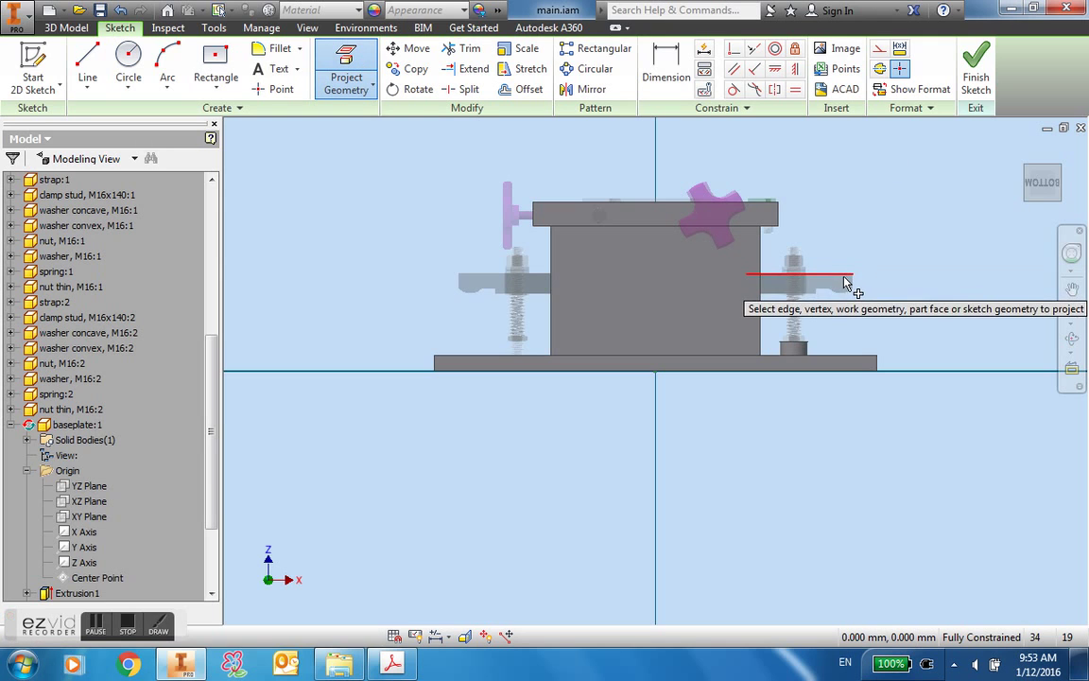
{"action": "left_click", "coordinate": [846, 286]}
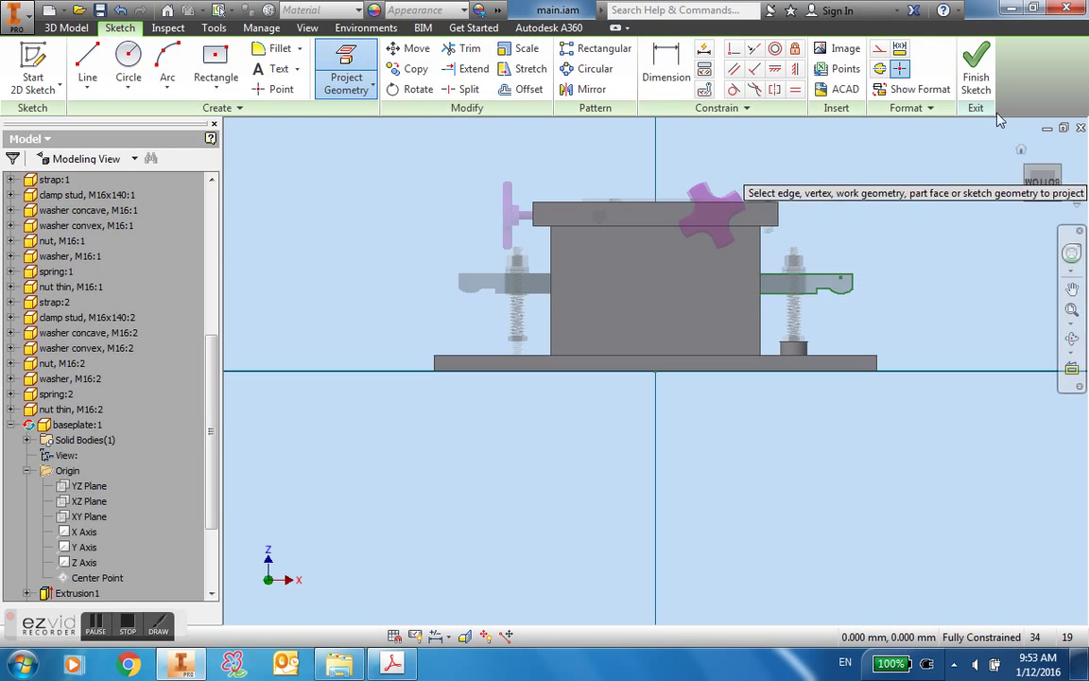
{"action": "left_click", "coordinate": [977, 70]}
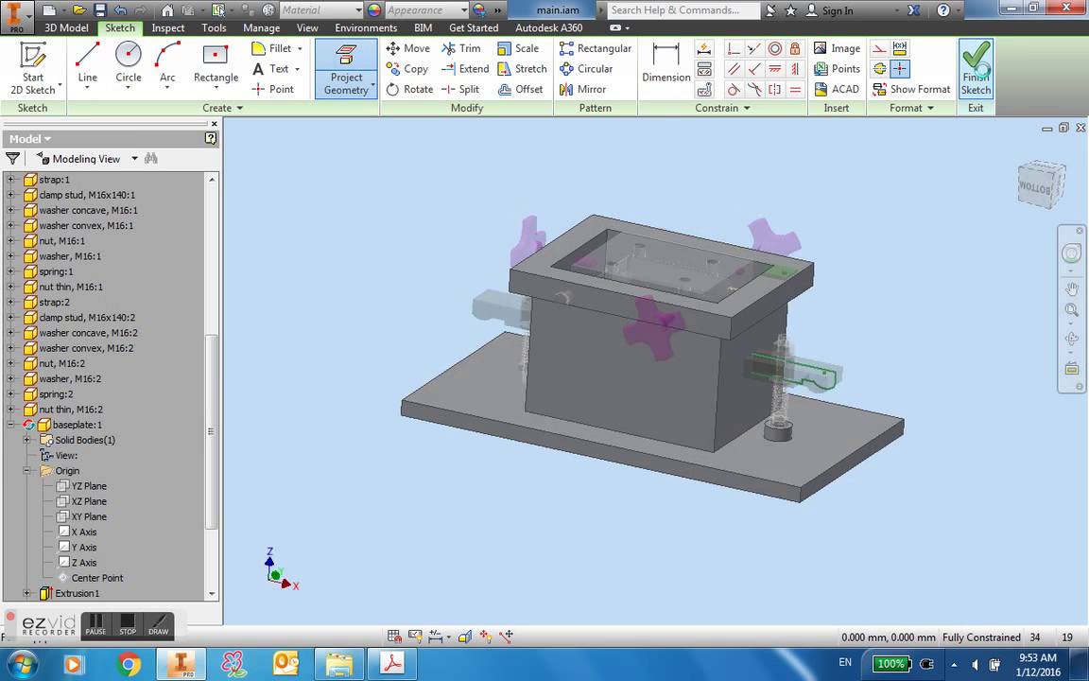
{"action": "left_click", "coordinate": [1051, 64]}
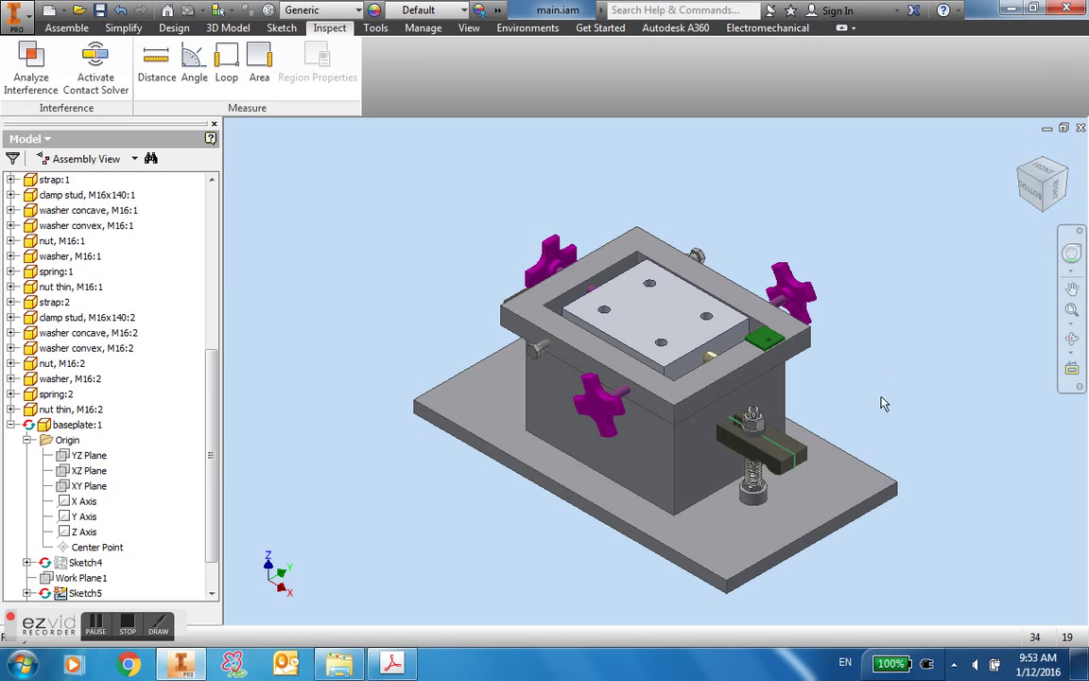
Open the baseplate in its own window and edit the sketch holding the projected strap outline.
{"action": "right_click", "coordinate": [836, 478]}
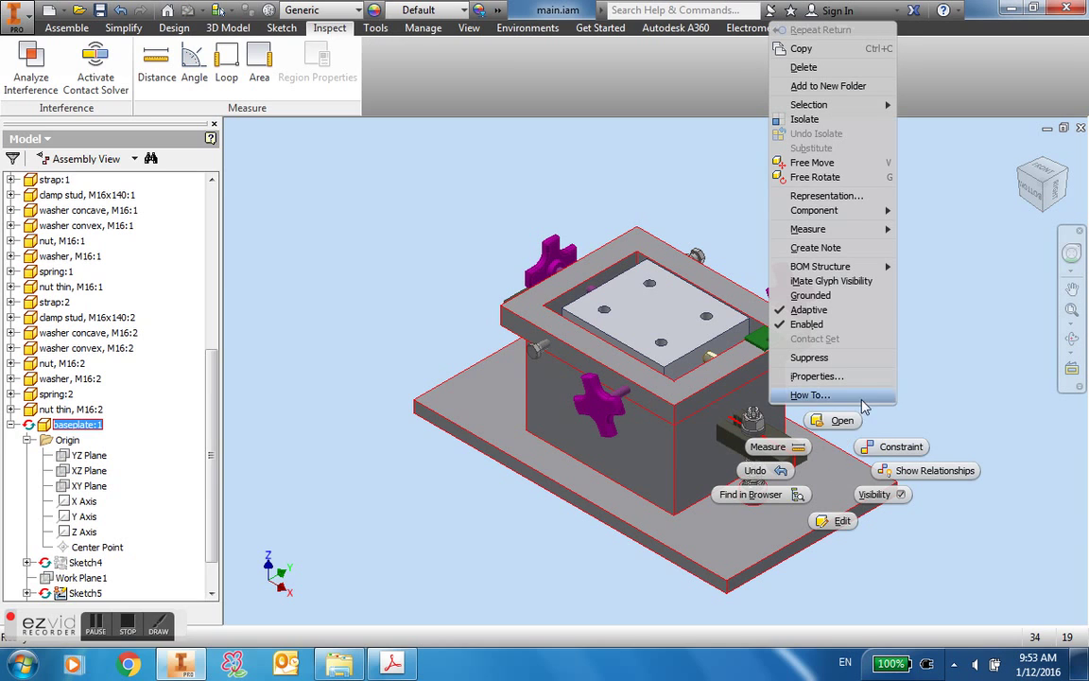
{"action": "left_click", "coordinate": [844, 422]}
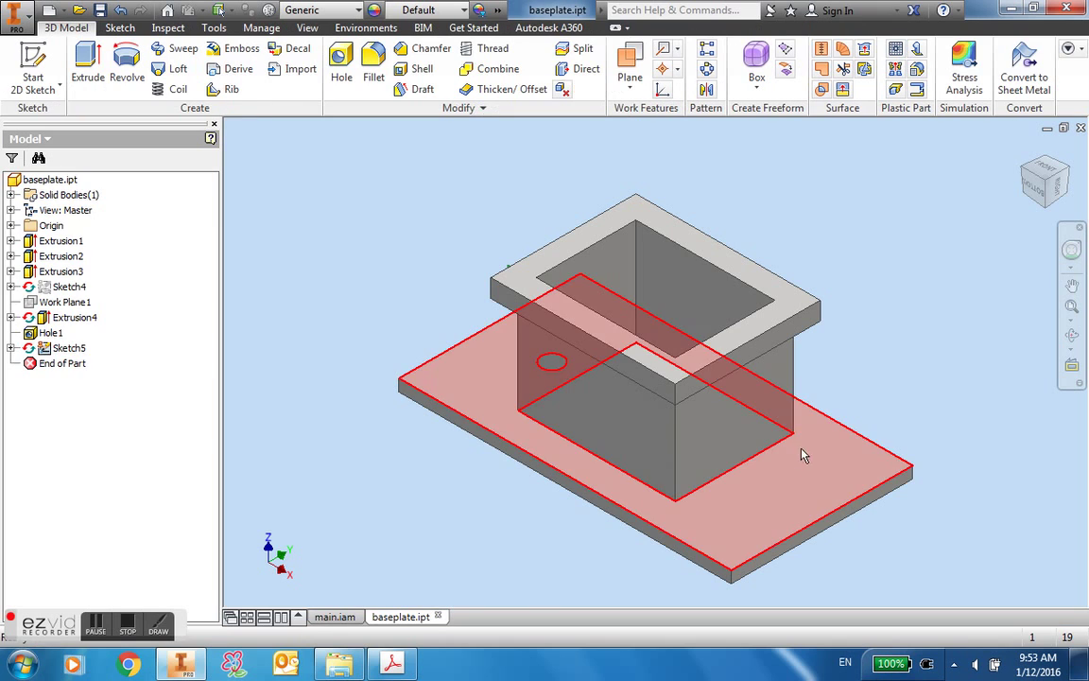
{"action": "middle_click_drag", "start_coordinate": [788, 485], "coordinate": [859, 443], "text": "shift"}
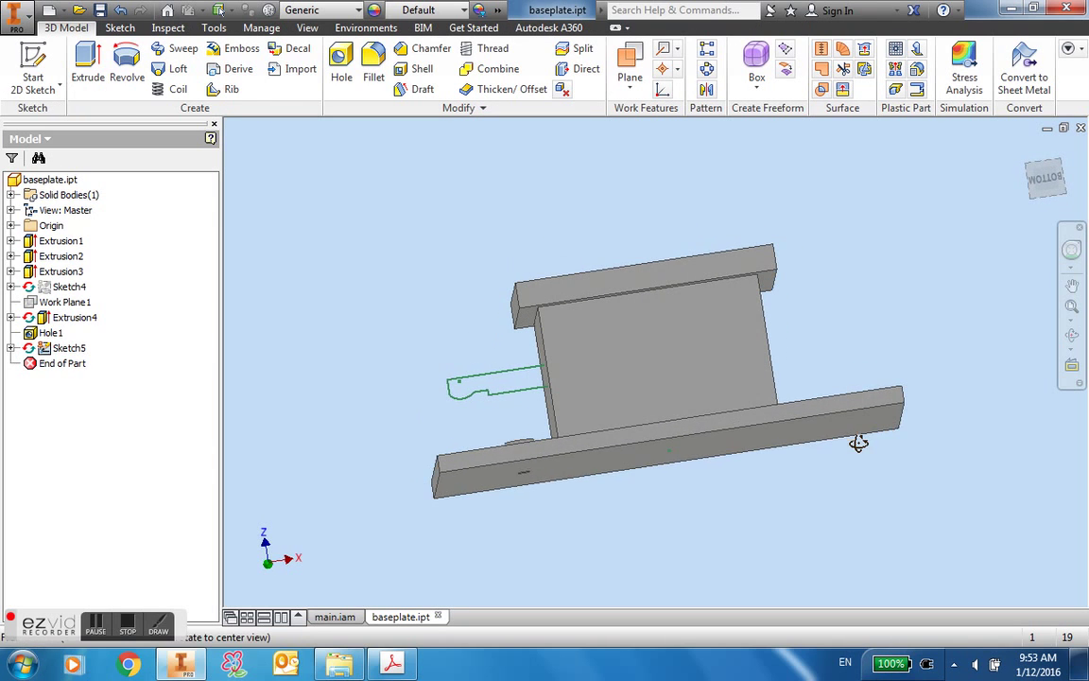
{"action": "double_click", "coordinate": [42, 352]}
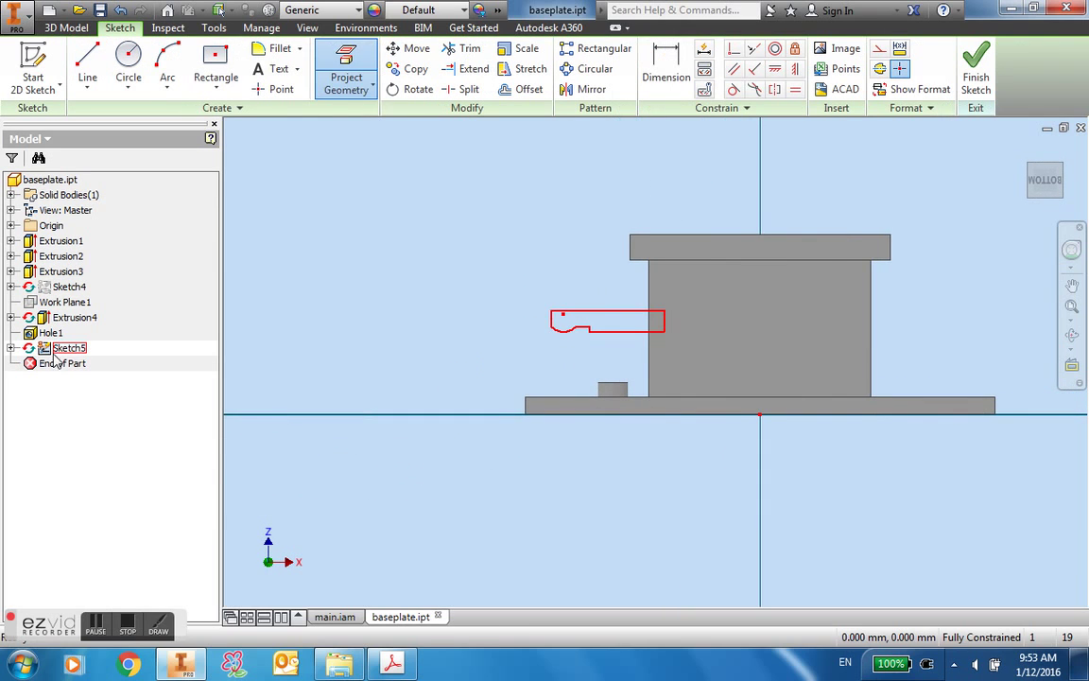
{"action": "scroll", "coordinate": [553, 389], "scroll_direction": "down", "scroll_amount": 5}
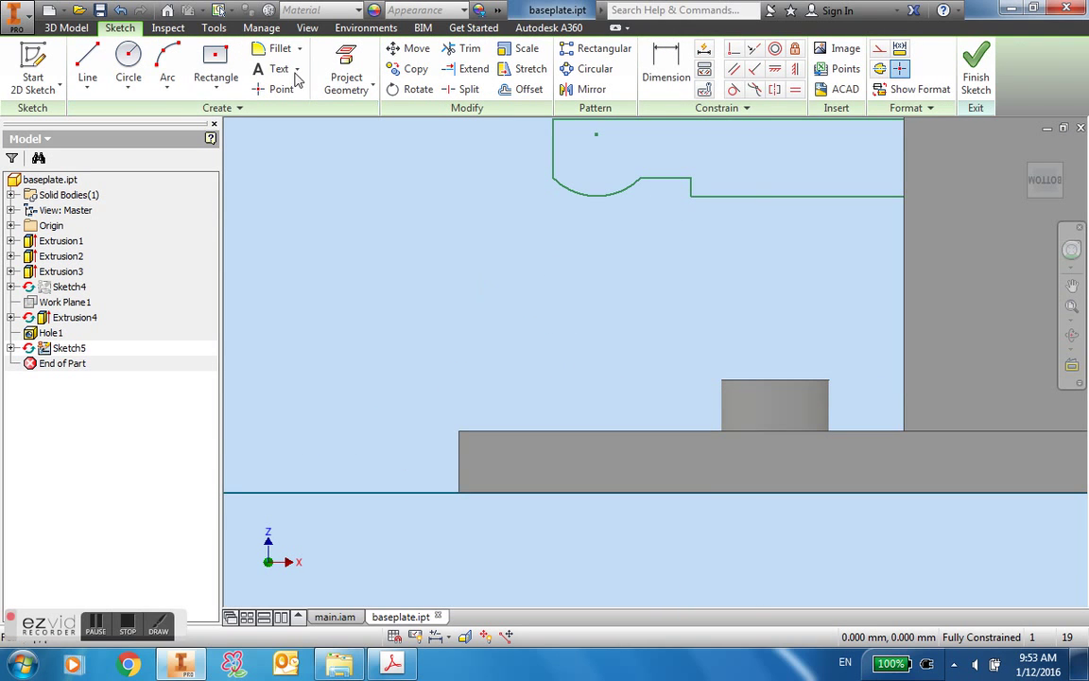
Sketch a two-point rectangle below the rounded nose of the projected strap, above the plate's outer end.
{"action": "left_click", "coordinate": [215, 88]}
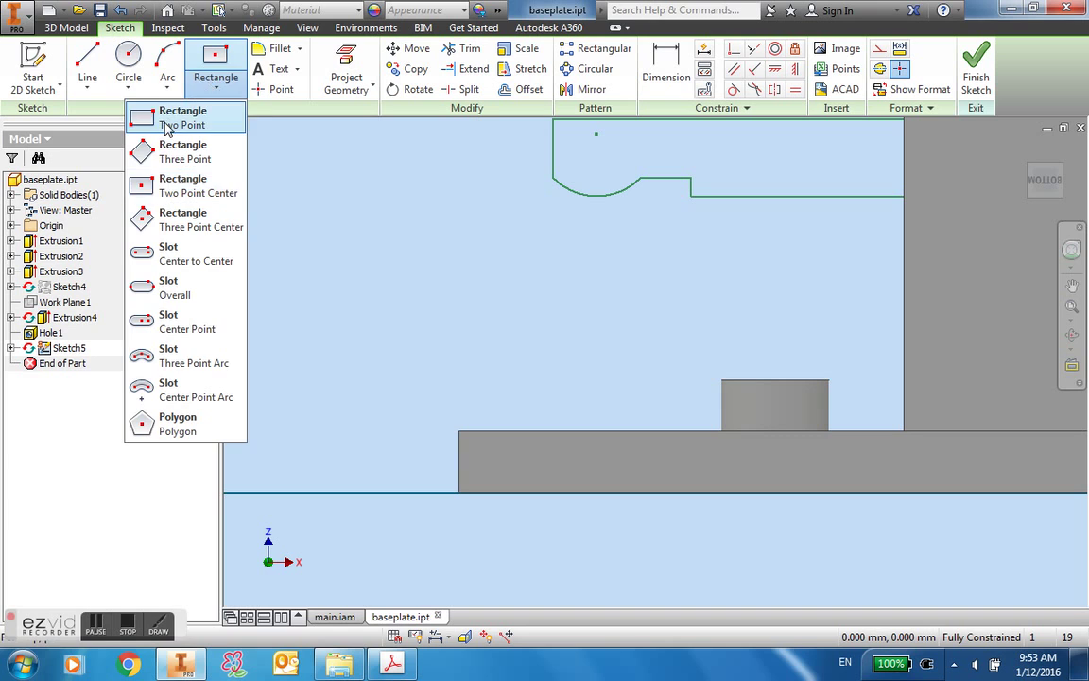
{"action": "left_click", "coordinate": [166, 129]}
{"action": "left_click", "coordinate": [433, 337]}
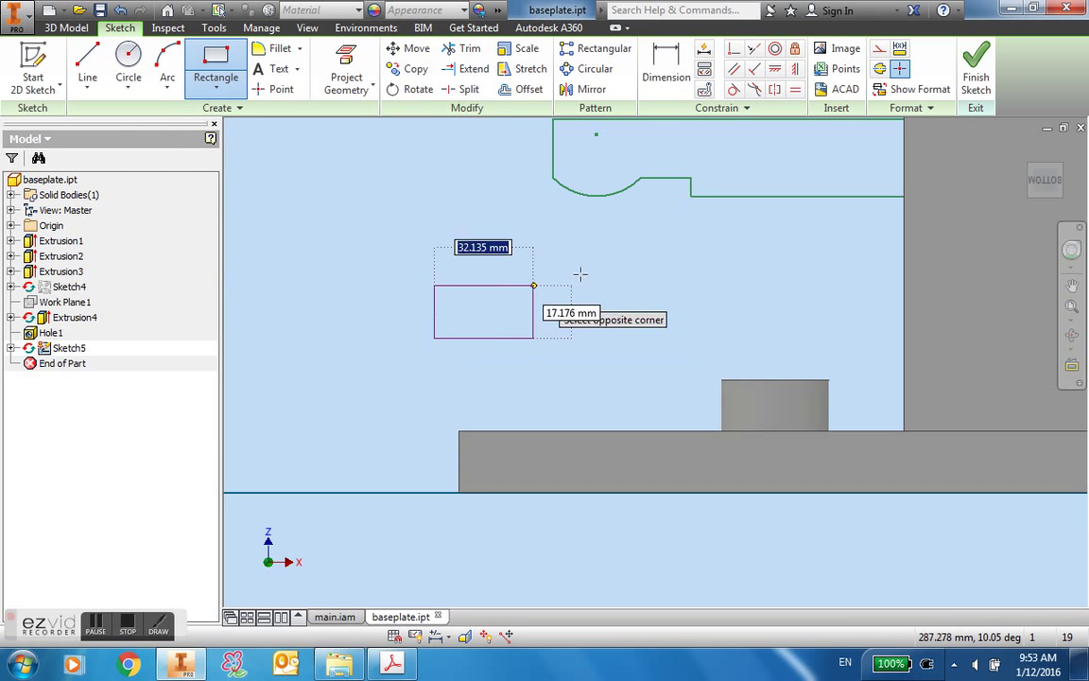
{"action": "left_click", "coordinate": [640, 230]}
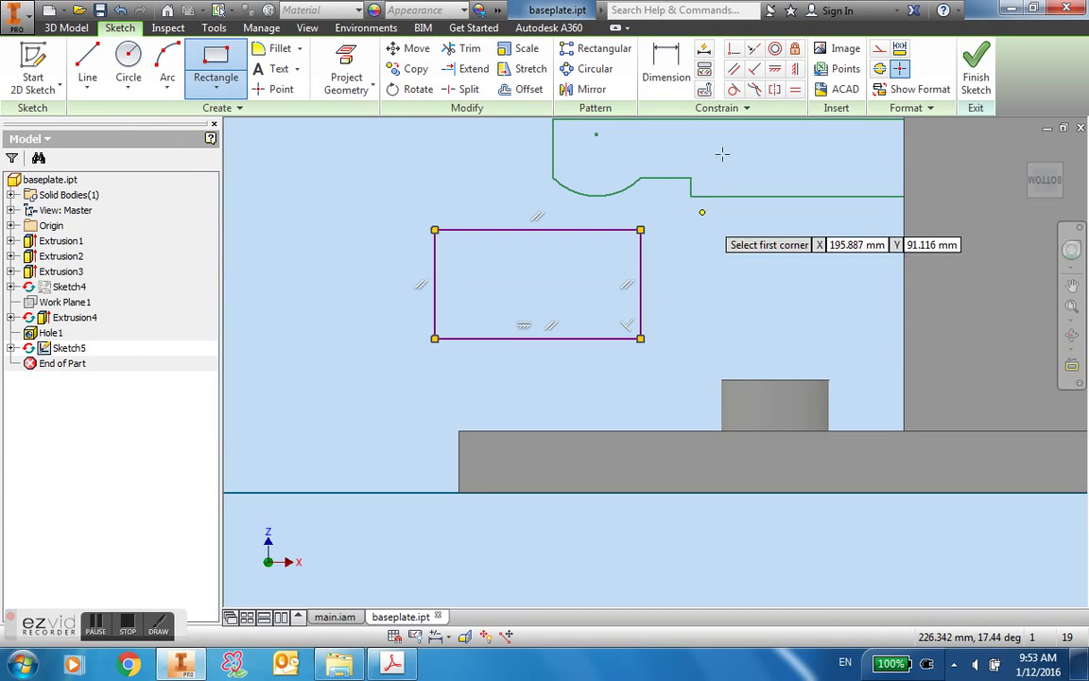
Make the rectangle's upper edge tangent to the arc on the underside of the projected strap.
{"action": "left_click", "coordinate": [734, 90]}
{"action": "left_click", "coordinate": [625, 193]}
{"action": "left_click", "coordinate": [616, 232]}
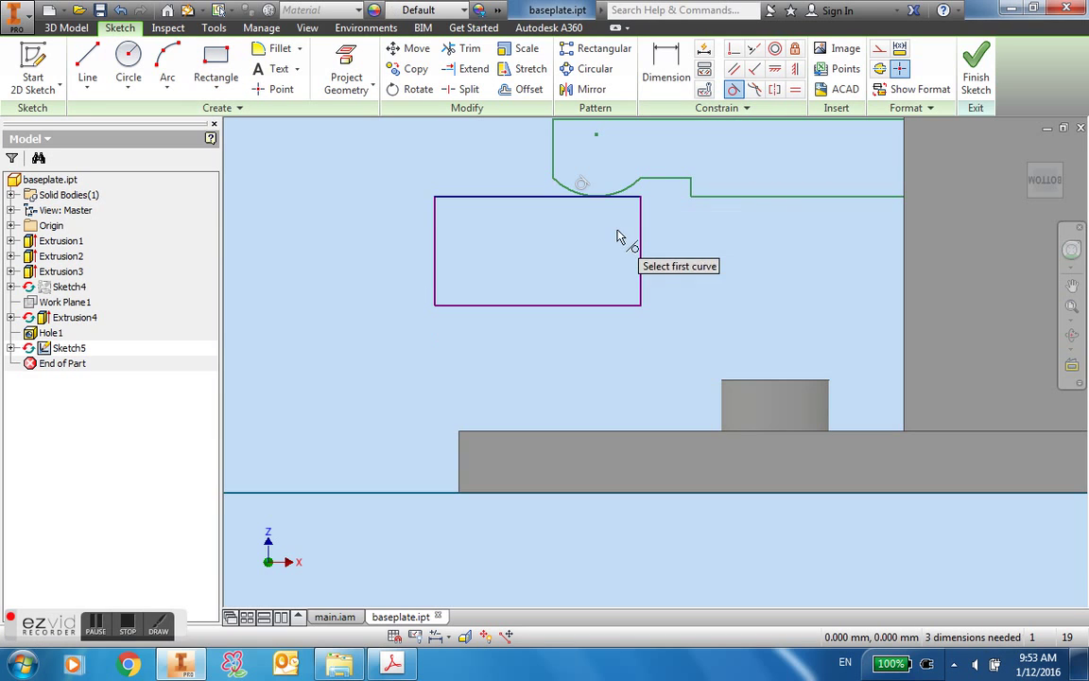
Make the rectangle's outer lower corner coincident with the upper end corner of the plate.
{"action": "left_click", "coordinate": [734, 50]}
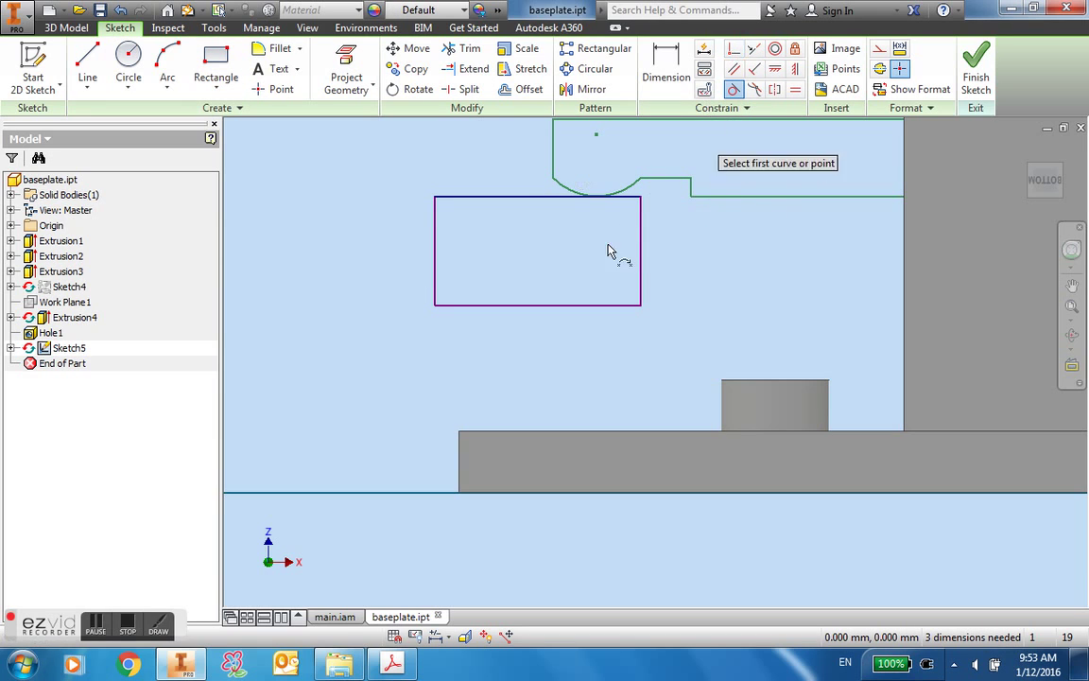
{"action": "left_click", "coordinate": [438, 309]}
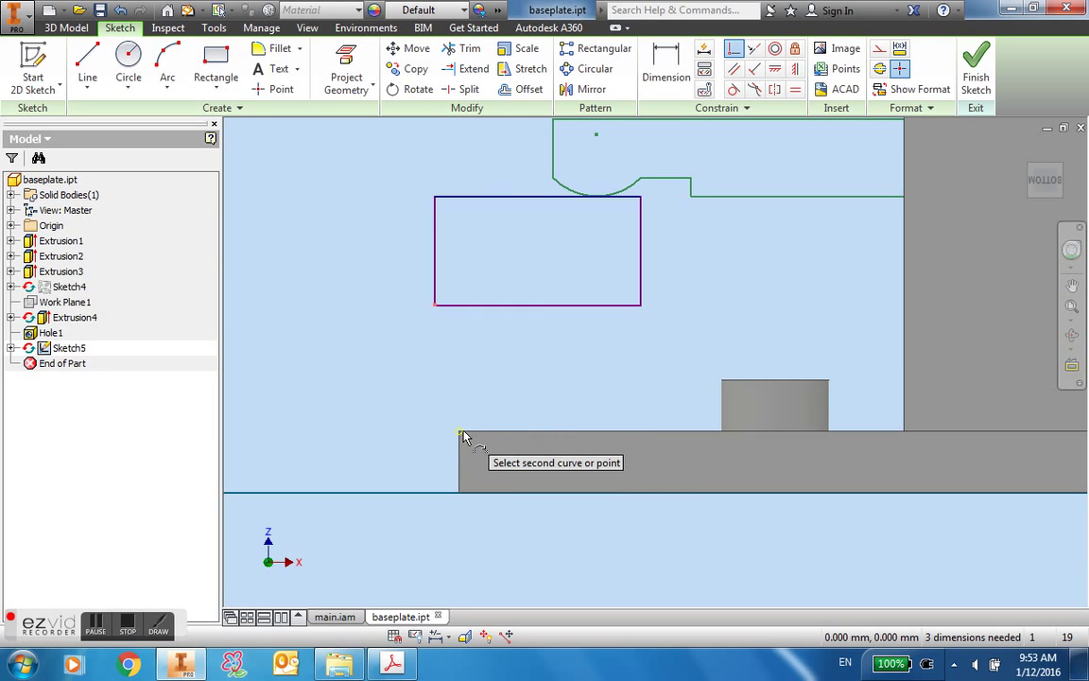
{"action": "left_click", "coordinate": [458, 431]}
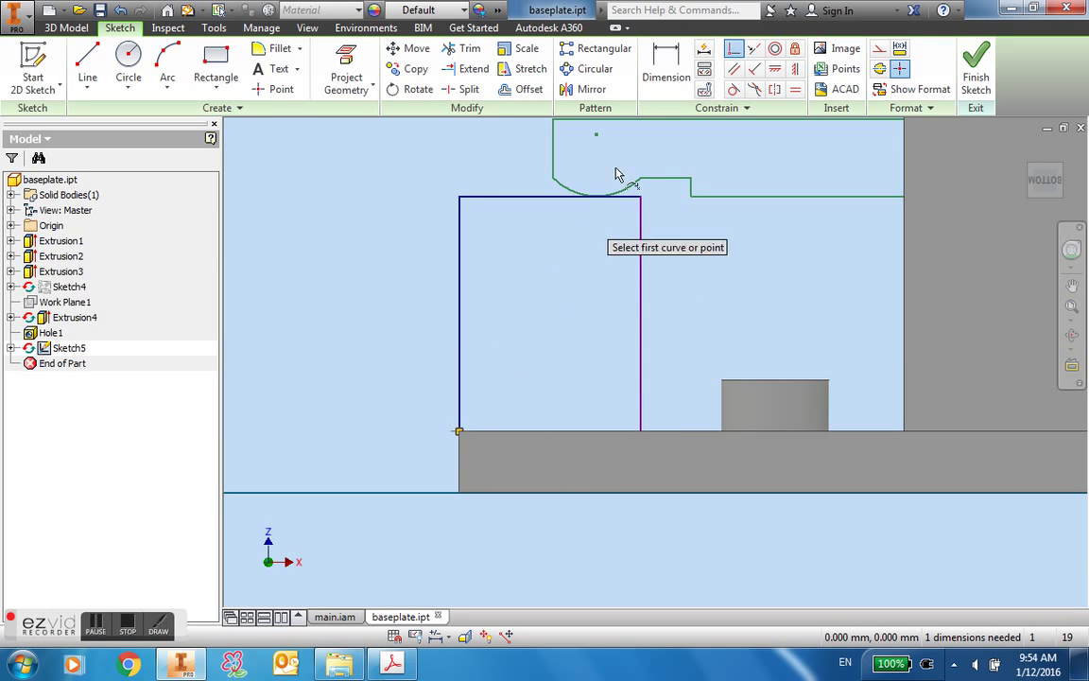
Dimension the rectangle's upper edge to 60 mm and finish the sketch.
{"action": "left_click", "coordinate": [666, 66]}
{"action": "left_click", "coordinate": [573, 199]}
{"action": "left_click", "coordinate": [559, 242]}
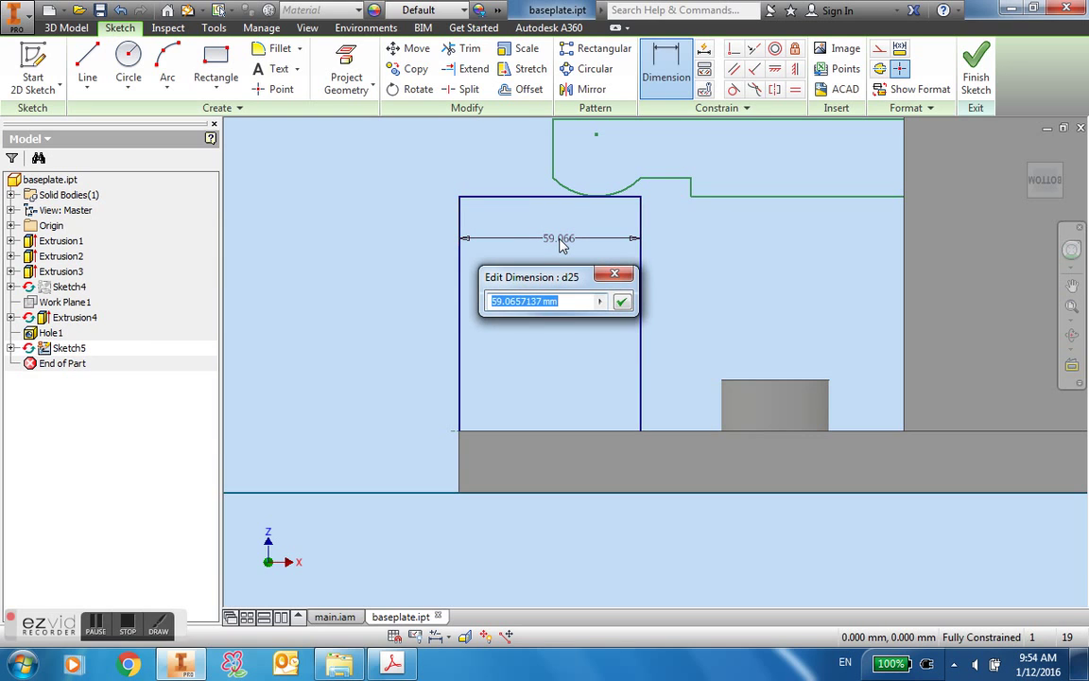
{"action": "key", "text": "Return"}
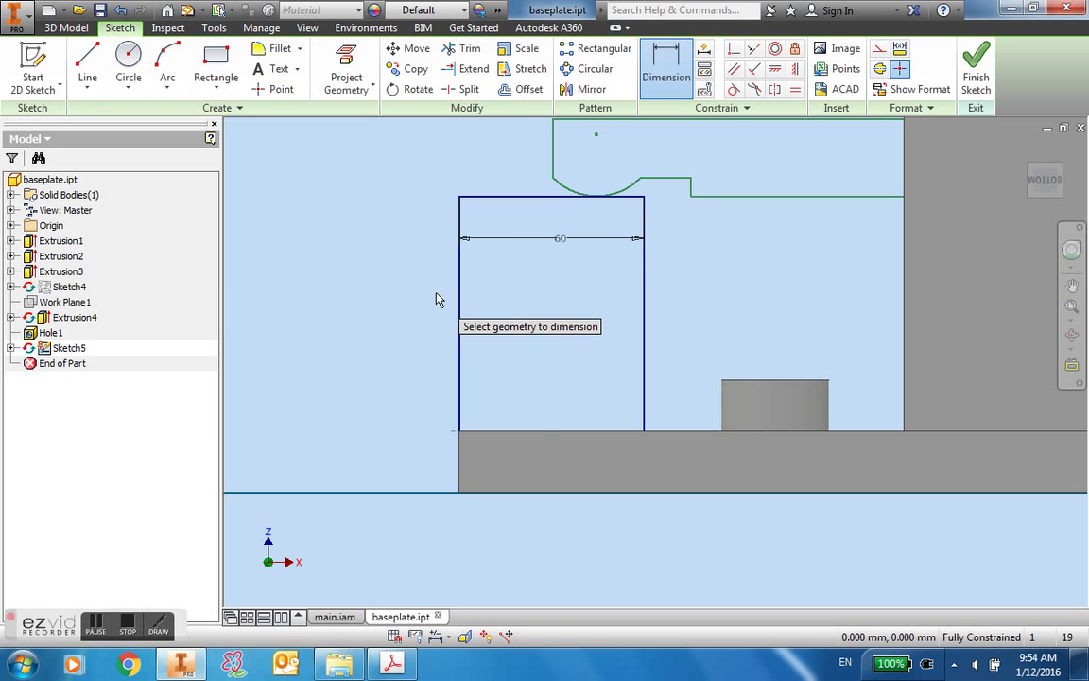
{"action": "left_click", "coordinate": [975, 73]}
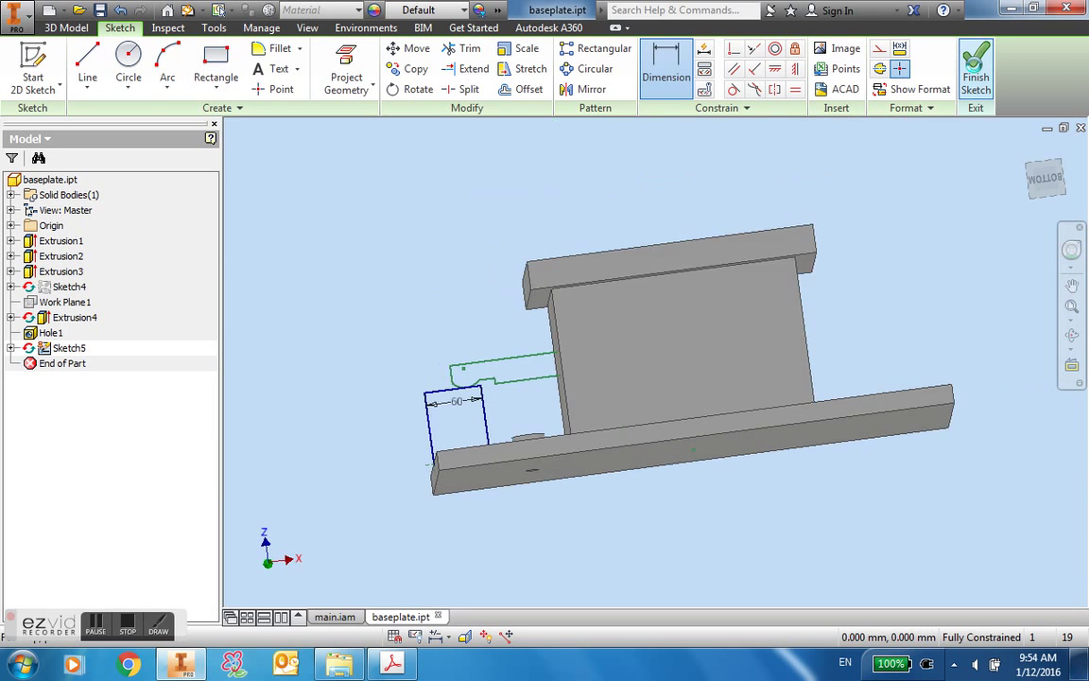
Measure the strap's width along its upper end edge in the main assembly and return to the baseplate part.
{"action": "left_click", "coordinate": [1024, 153]}
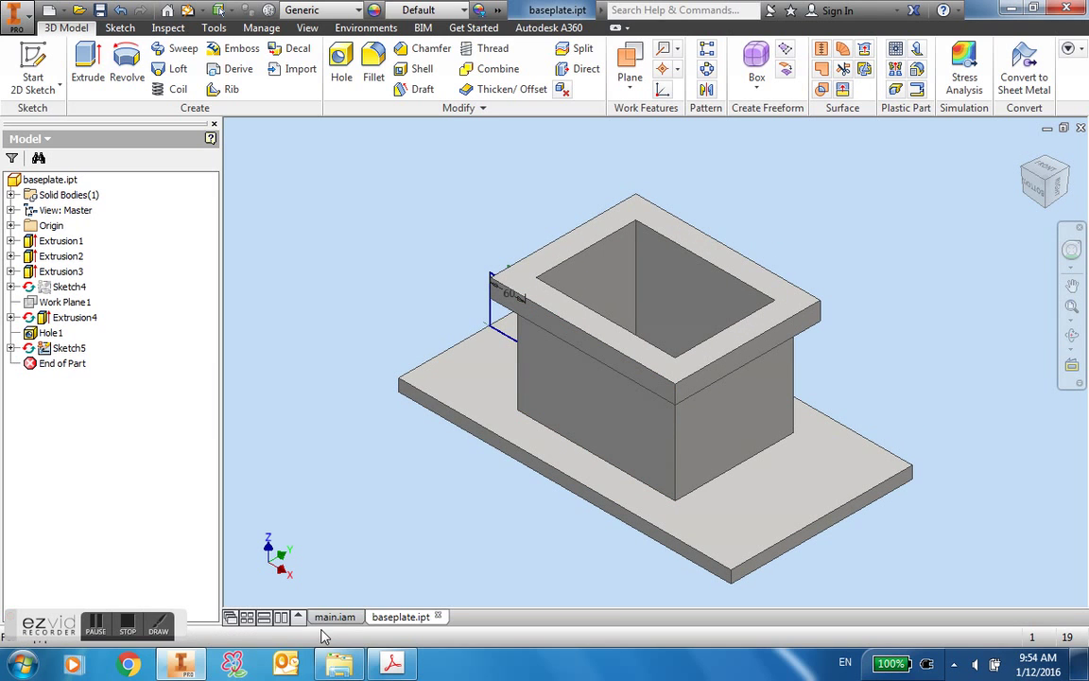
{"action": "left_click", "coordinate": [326, 620]}
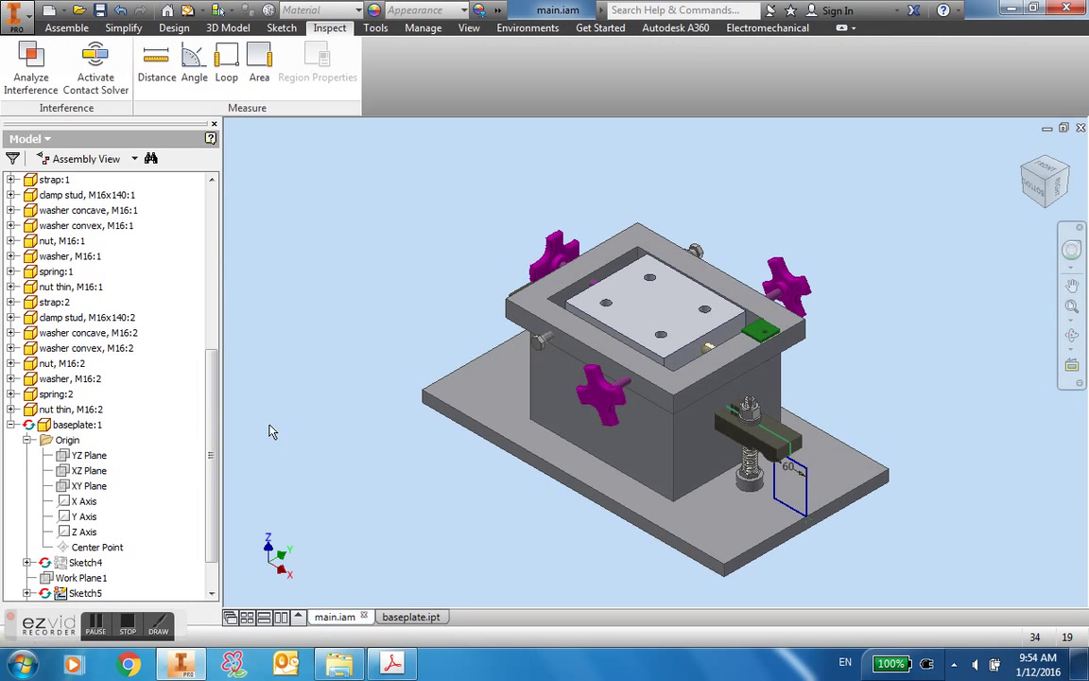
{"action": "left_click", "coordinate": [156, 64]}
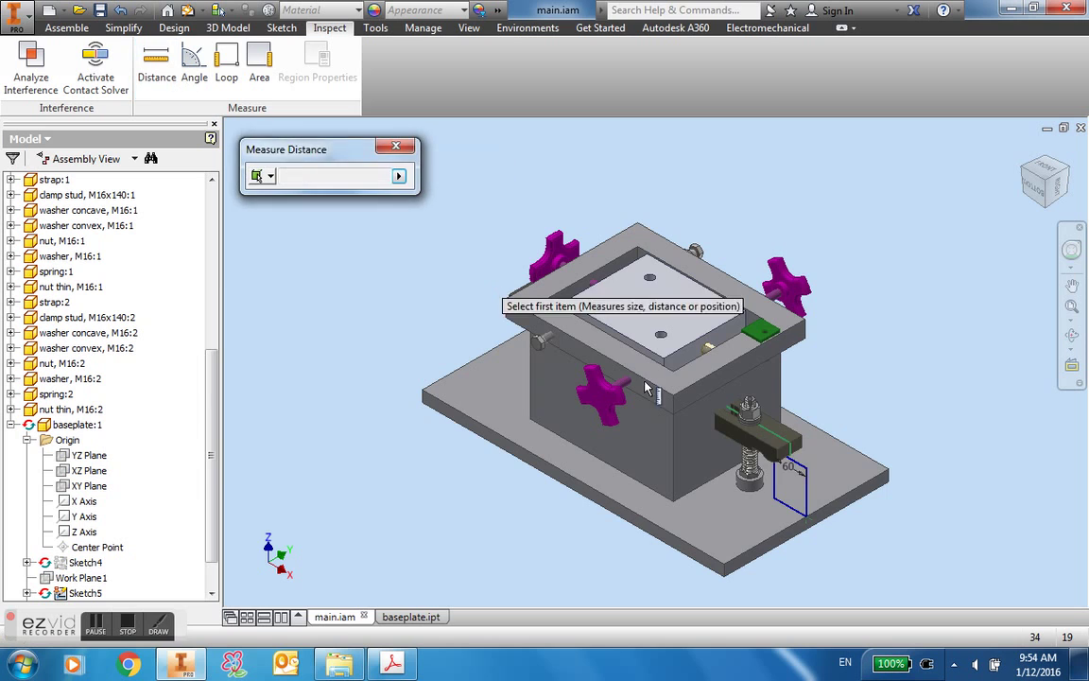
{"action": "scroll", "coordinate": [746, 435], "scroll_direction": "up", "scroll_amount": 5}
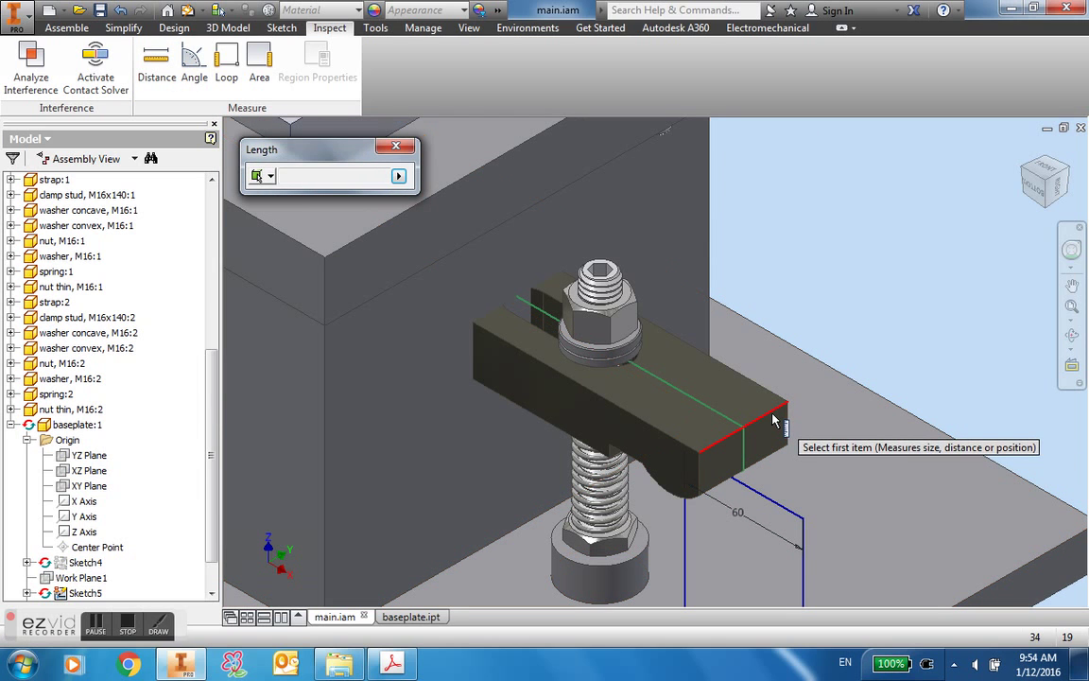
{"action": "left_click", "coordinate": [775, 420]}
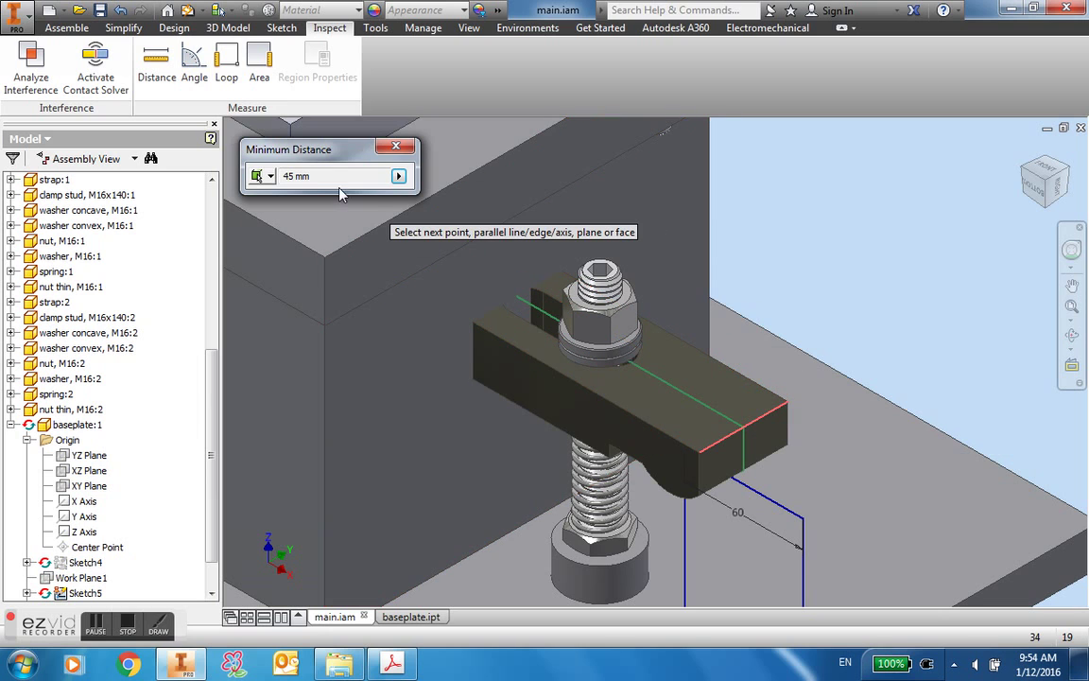
{"action": "left_click", "coordinate": [408, 619]}
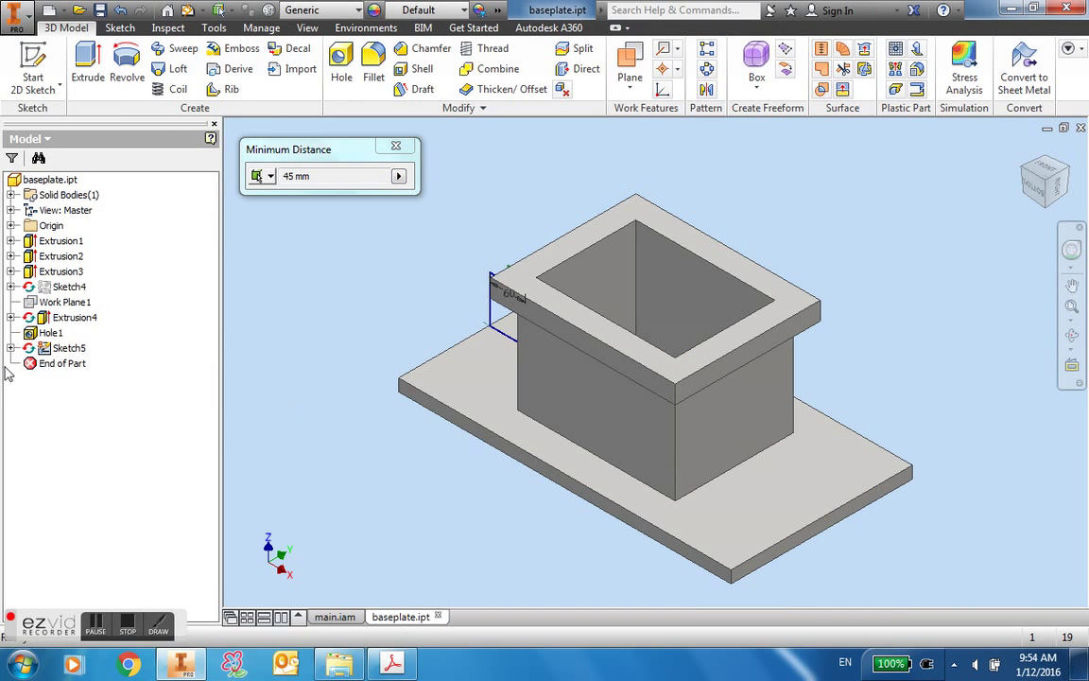
Extrude the 60 mm wide rectangle symmetrically by 45+.4 mm to form the support block.
{"action": "left_click", "coordinate": [87, 64]}
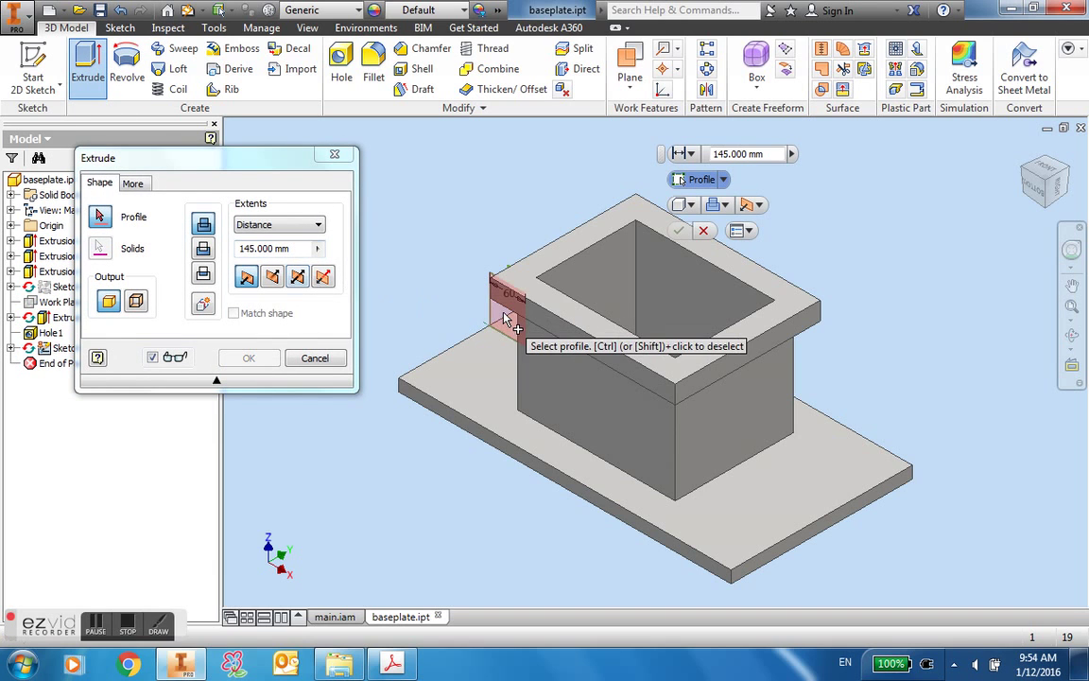
{"action": "left_click", "coordinate": [498, 316]}
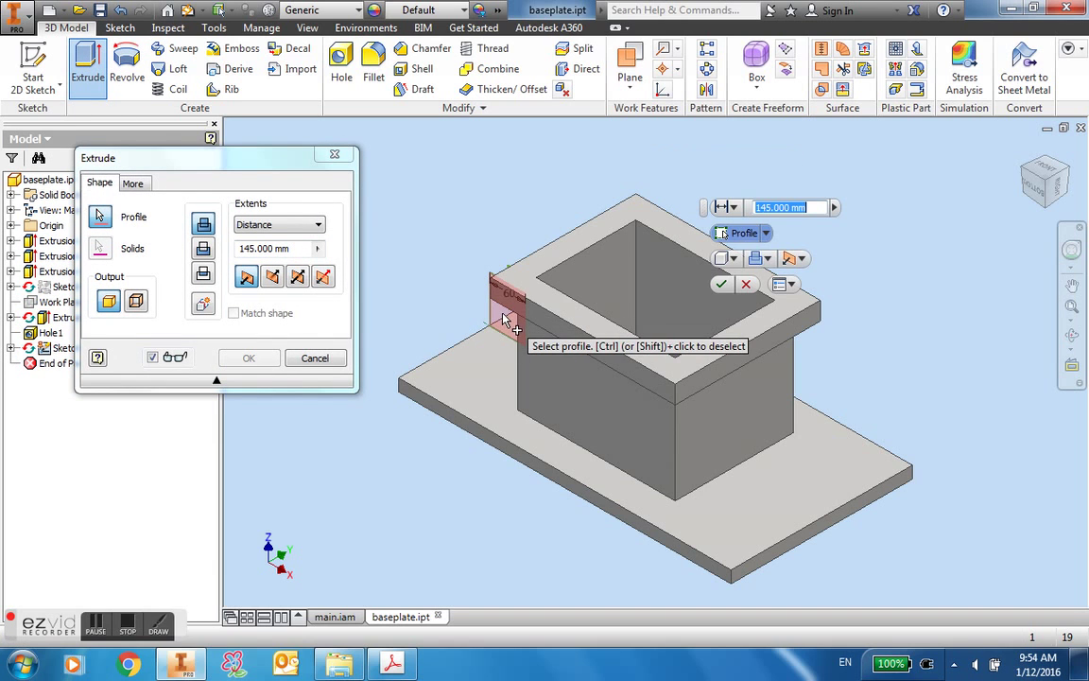
{"action": "left_click", "coordinate": [297, 277]}
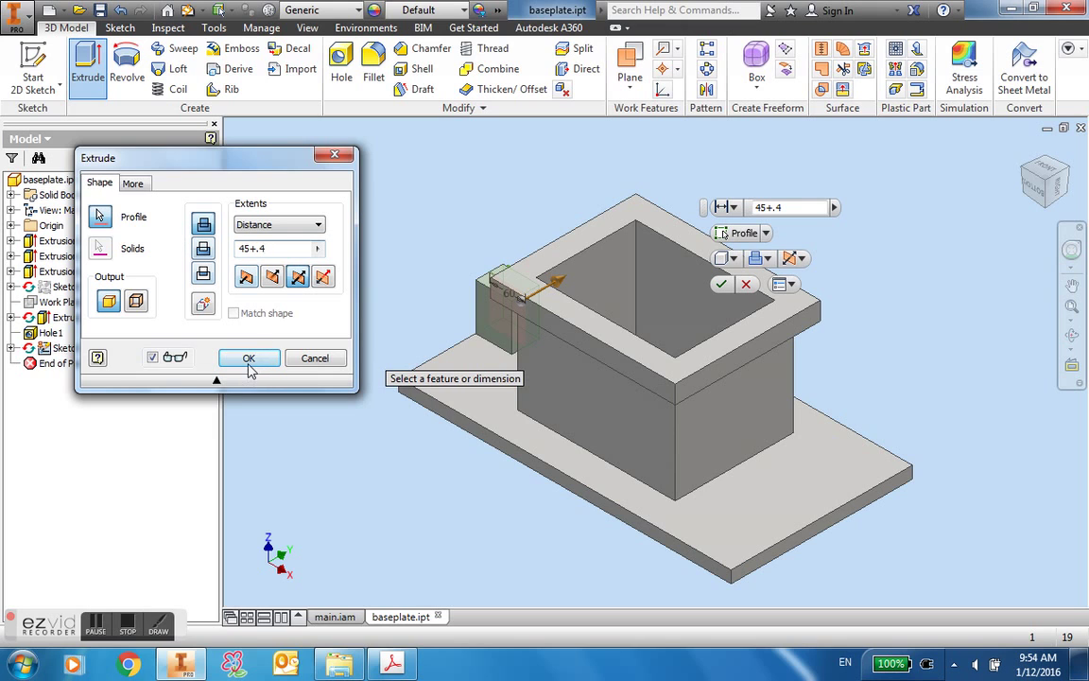
{"action": "left_click", "coordinate": [248, 358]}
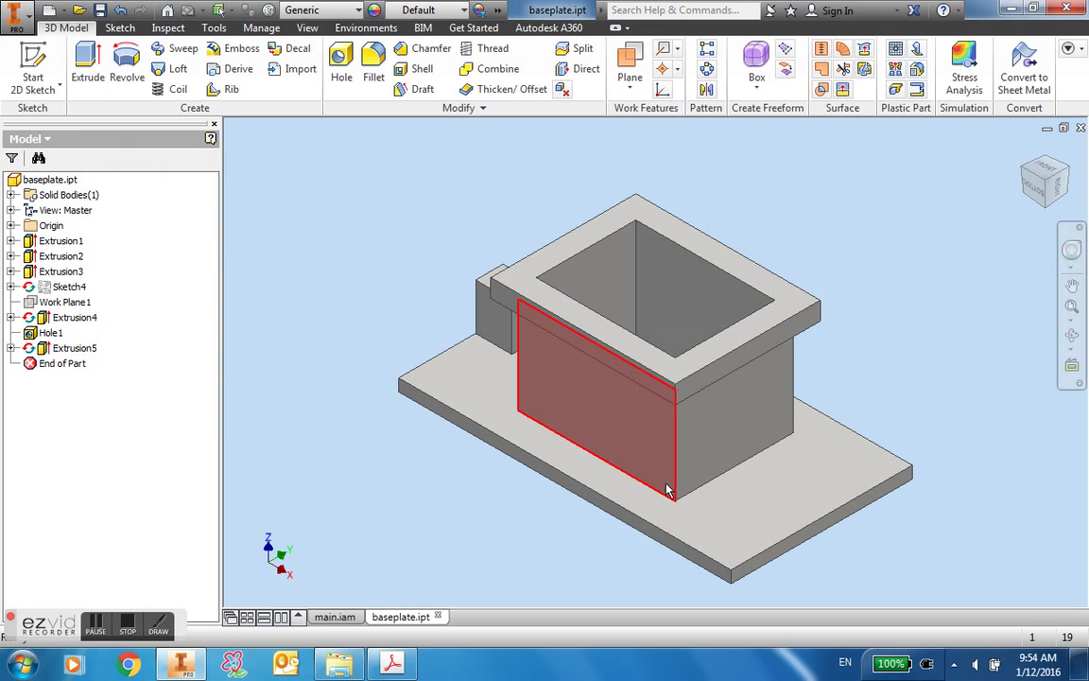
Start a sketch on the support block's outer end face and draw a narrow upright rectangle on each side of the block.
{"action": "mouse_move", "coordinate": [670, 479]}
{"action": "middle_mouse_down", "text": "shift"}
{"action": "mouse_move", "coordinate": [749, 498]}
{"action": "mouse_move", "coordinate": [746, 511]}
{"action": "mouse_move", "coordinate": [746, 498]}
{"action": "mouse_move", "coordinate": [671, 479]}
{"action": "middle_mouse_up", "text": "shift"}
{"action": "left_click", "coordinate": [33, 64]}
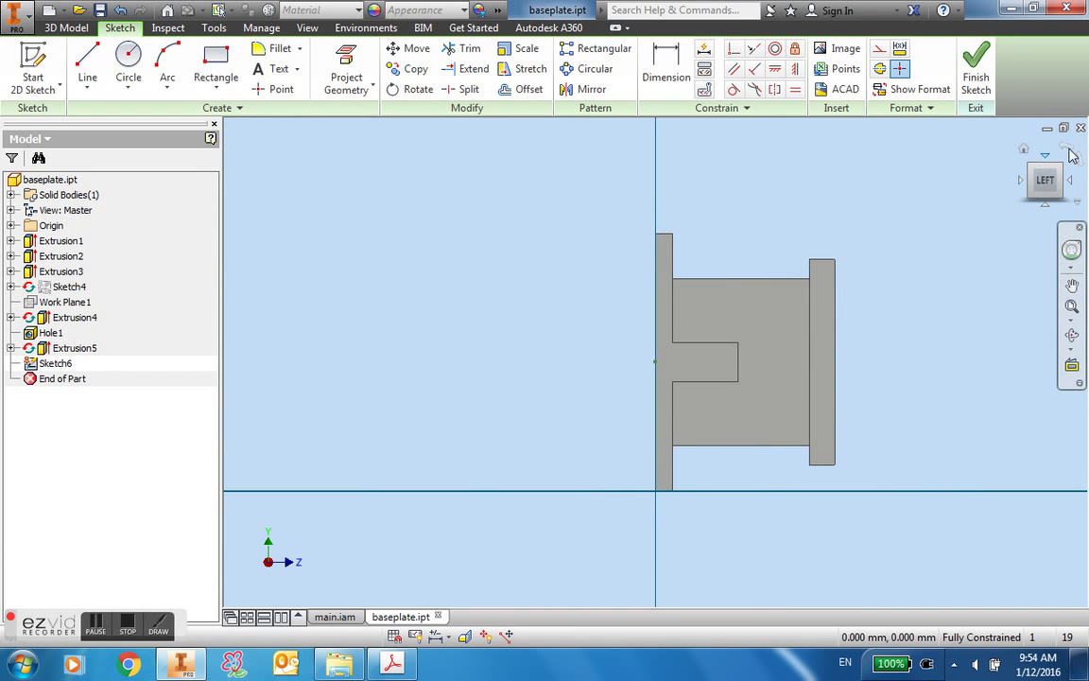
{"action": "left_click", "coordinate": [1069, 152]}
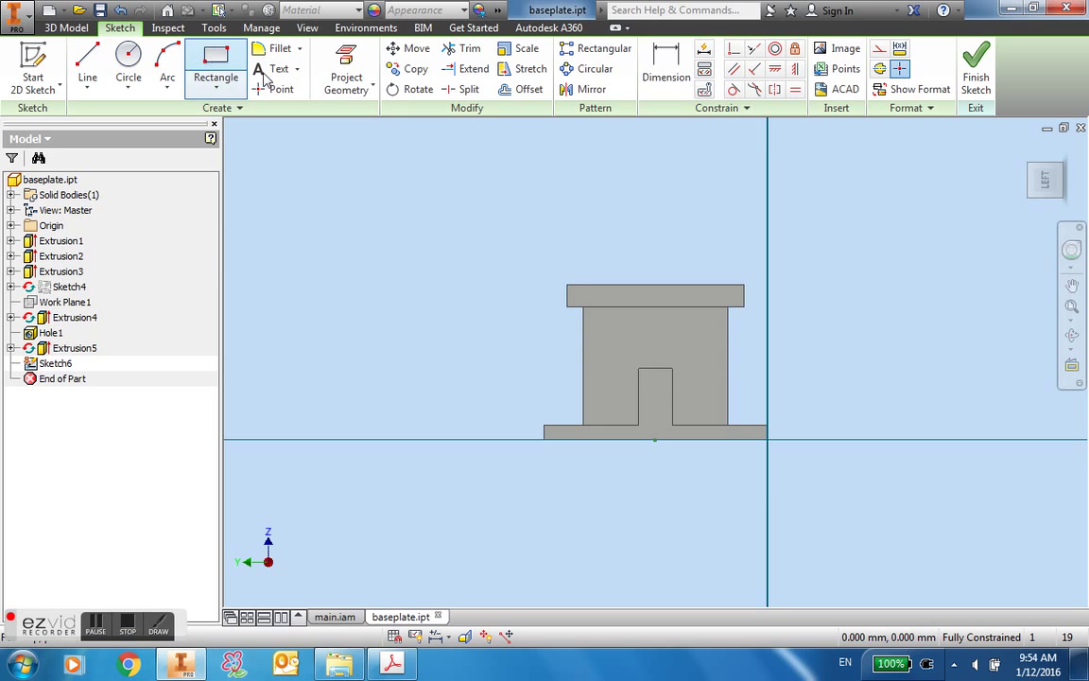
{"action": "left_click", "coordinate": [694, 405]}
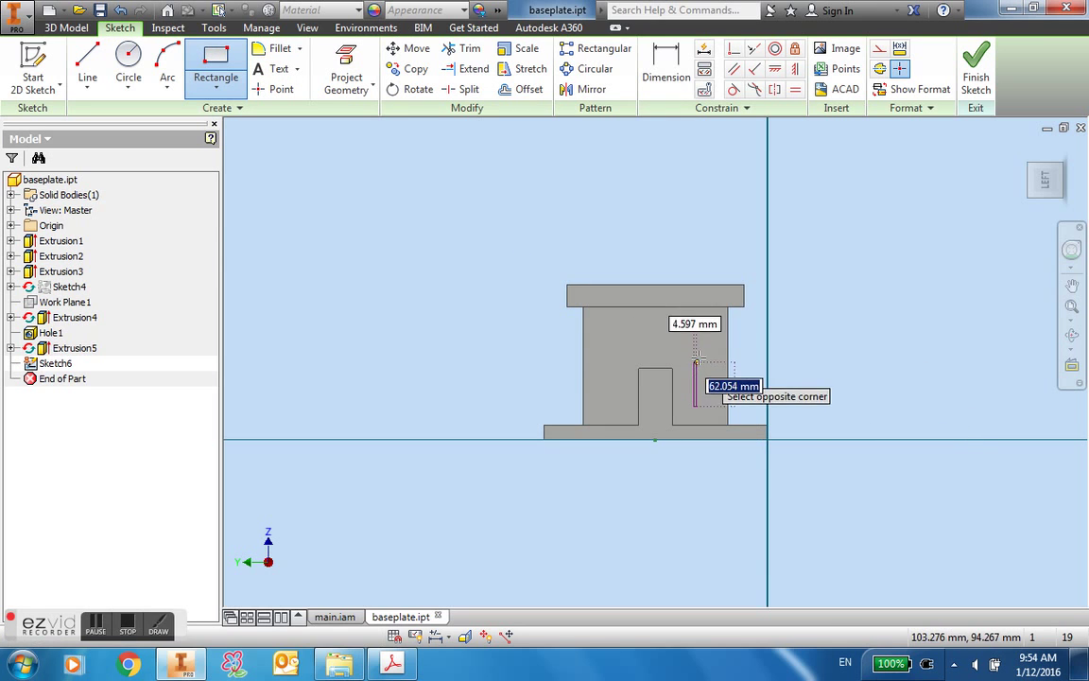
{"action": "left_click", "coordinate": [705, 351]}
{"action": "left_click", "coordinate": [623, 405]}
{"action": "left_click", "coordinate": [607, 351]}
{"action": "scroll", "coordinate": [620, 353], "scroll_direction": "up", "scroll_amount": 3}
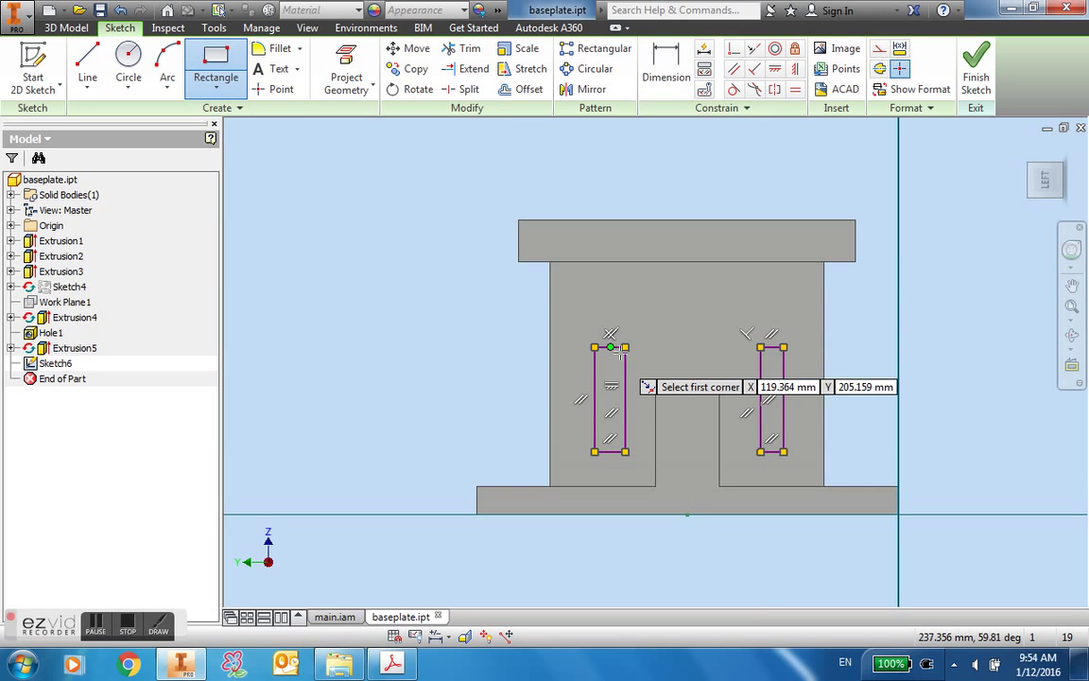
{"action": "middle_click_drag", "start_coordinate": [633, 274], "coordinate": [514, 206]}
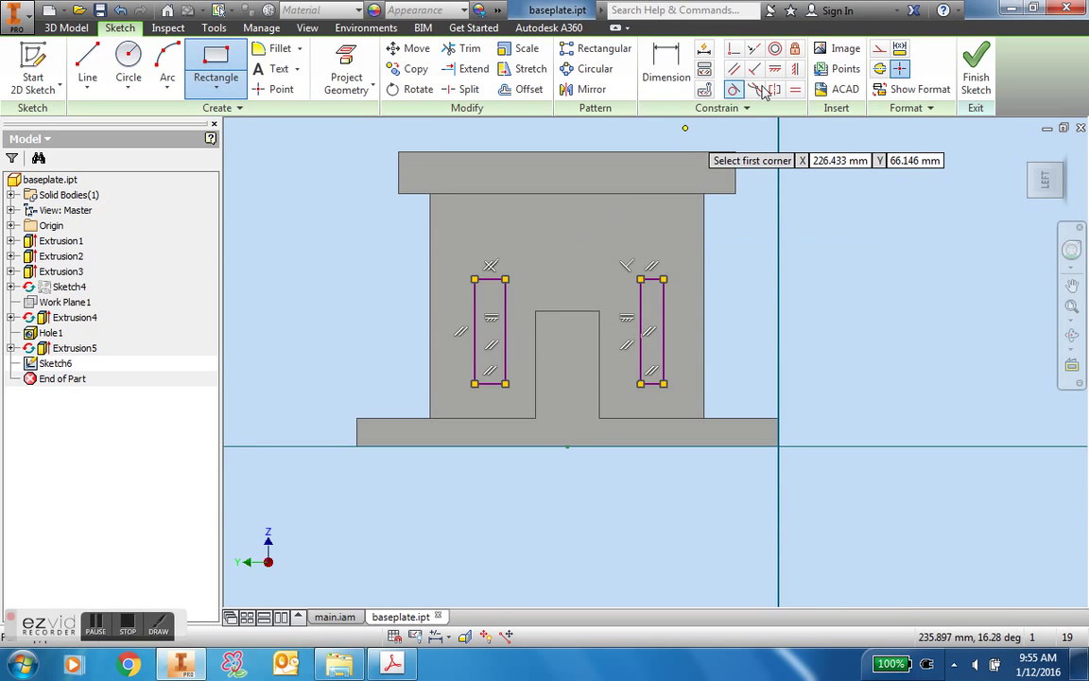
Make the two rectangles' upper edges equal in length and try to make their inner vertical edges equal too.
{"action": "left_click", "coordinate": [795, 91]}
{"action": "left_click", "coordinate": [647, 281]}
{"action": "left_click", "coordinate": [485, 280]}
{"action": "left_click", "coordinate": [505, 302]}
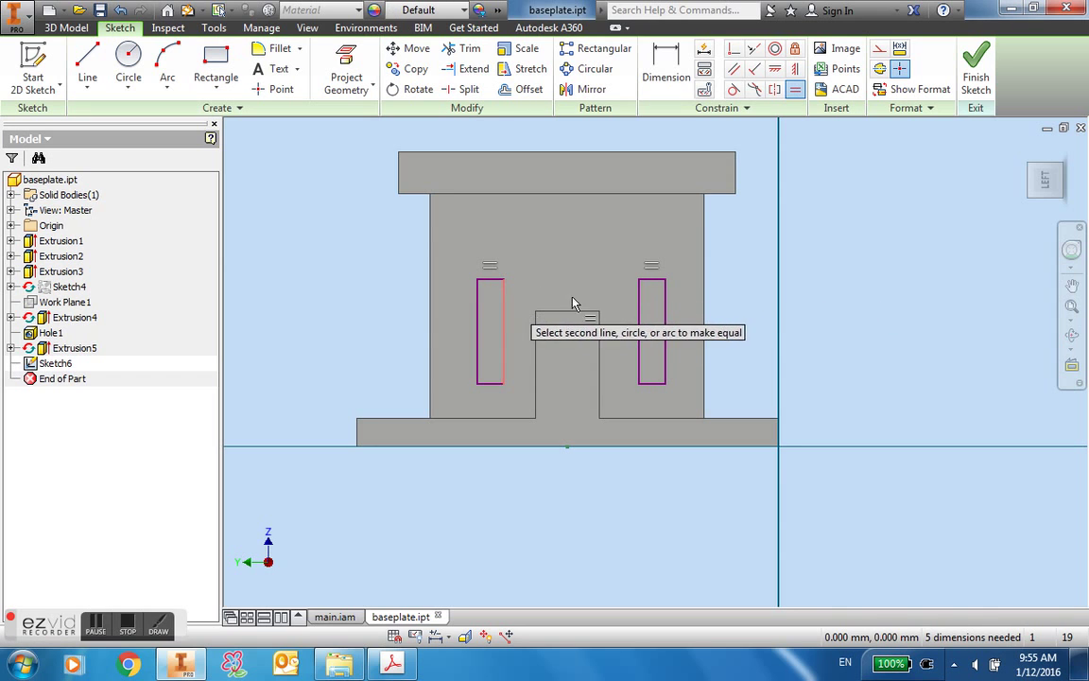
{"action": "left_click", "coordinate": [640, 307]}
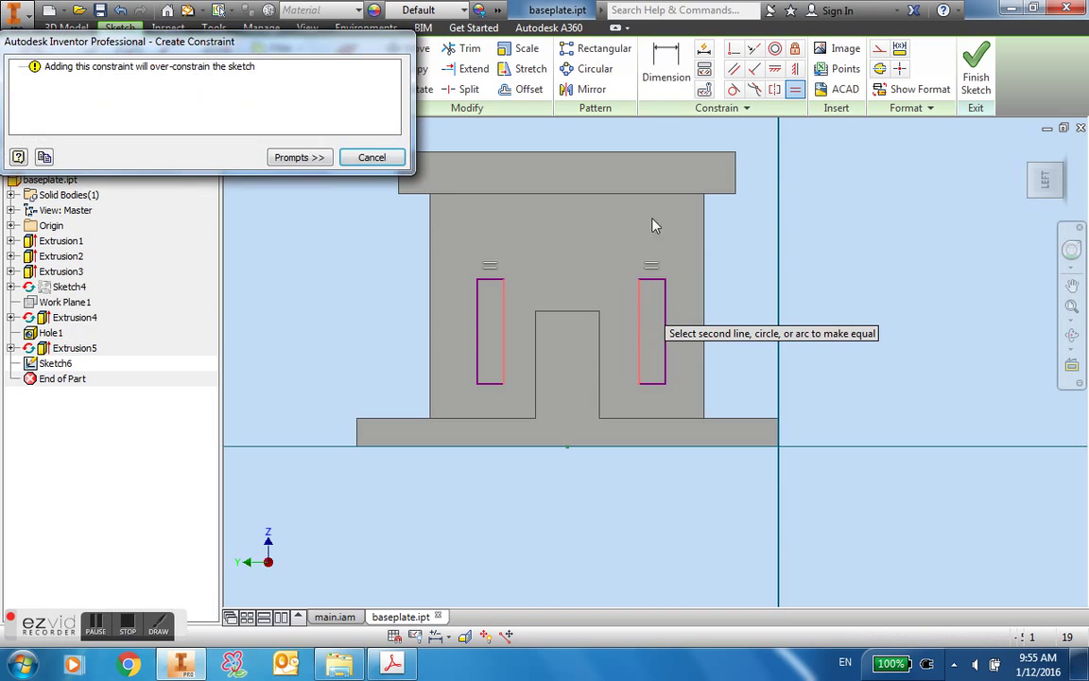
{"action": "left_click", "coordinate": [371, 158]}
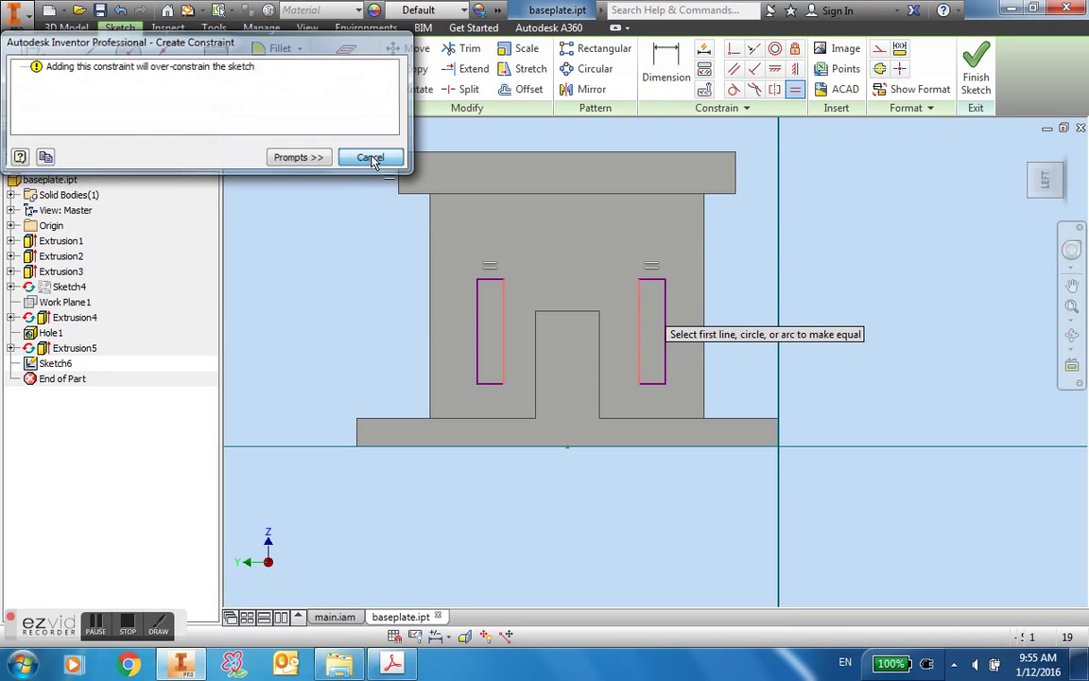
Make each rectangle's inner lower corner coincident with the adjacent corner where the support block meets the plate.
{"action": "left_click", "coordinate": [734, 52]}
{"action": "left_click", "coordinate": [640, 384]}
{"action": "left_click", "coordinate": [599, 418]}
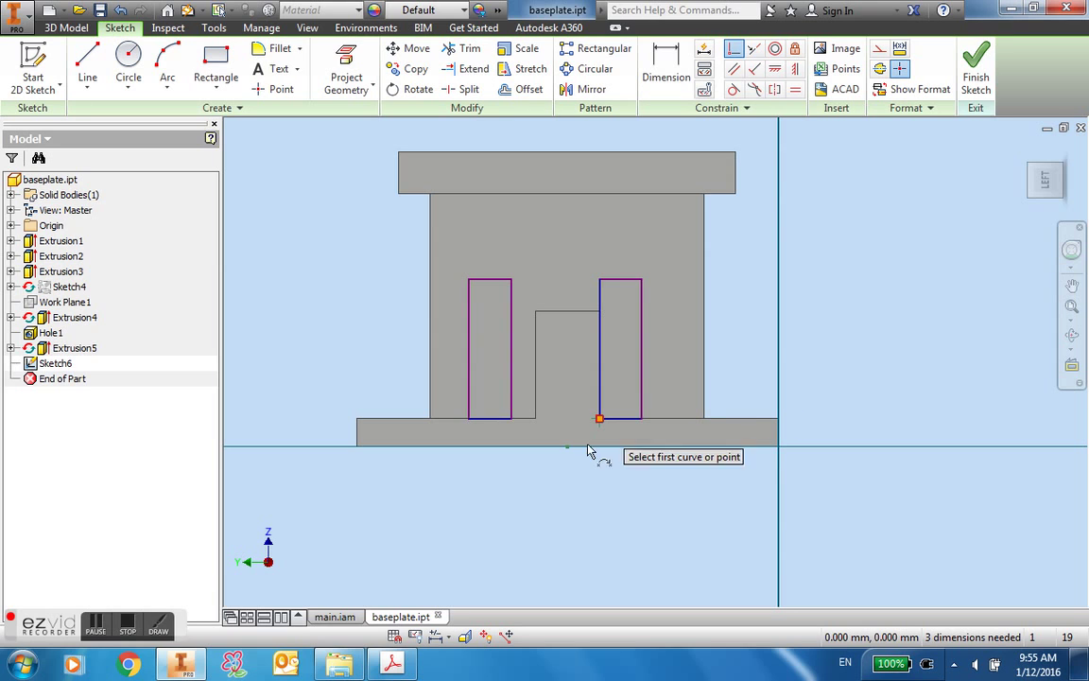
{"action": "left_click", "coordinate": [511, 417]}
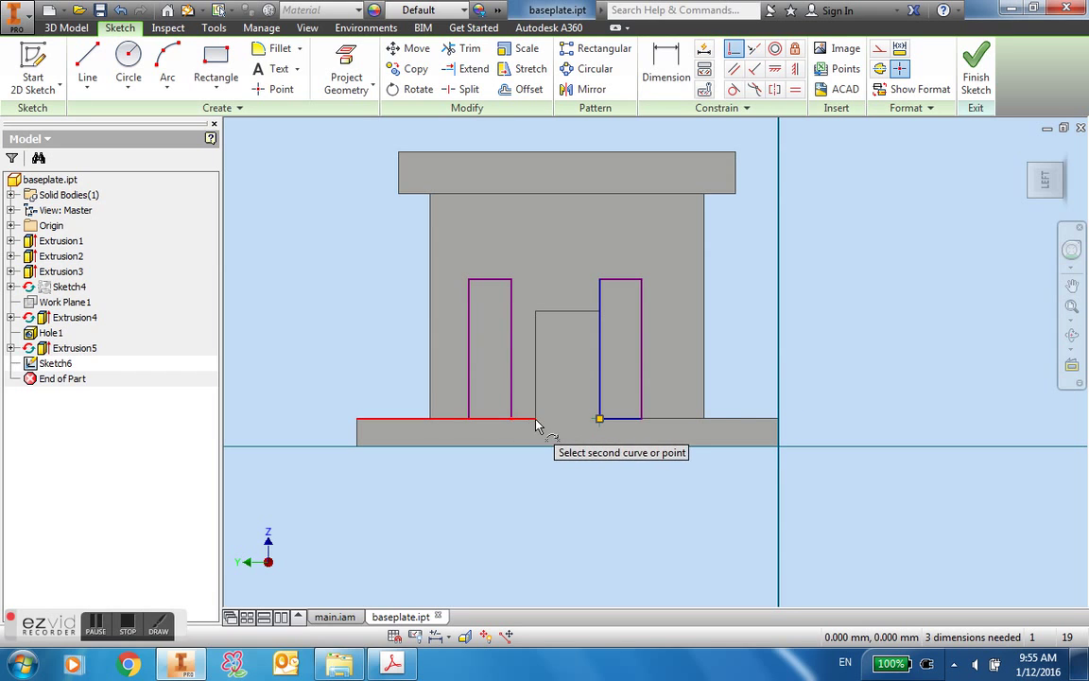
{"action": "left_click", "coordinate": [536, 418]}
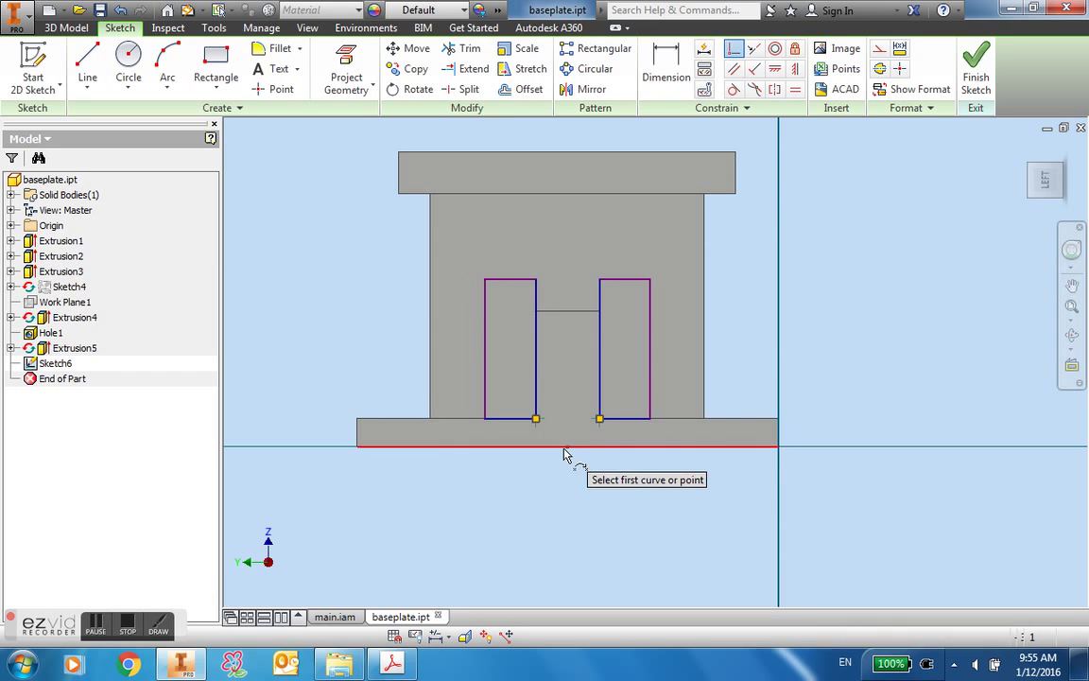
Dimension the upper edge of the rectangle nearer the sketch's vertical axis to 20 mm.
{"action": "left_click", "coordinate": [665, 68]}
{"action": "left_click", "coordinate": [631, 279]}
{"action": "left_click", "coordinate": [636, 261]}
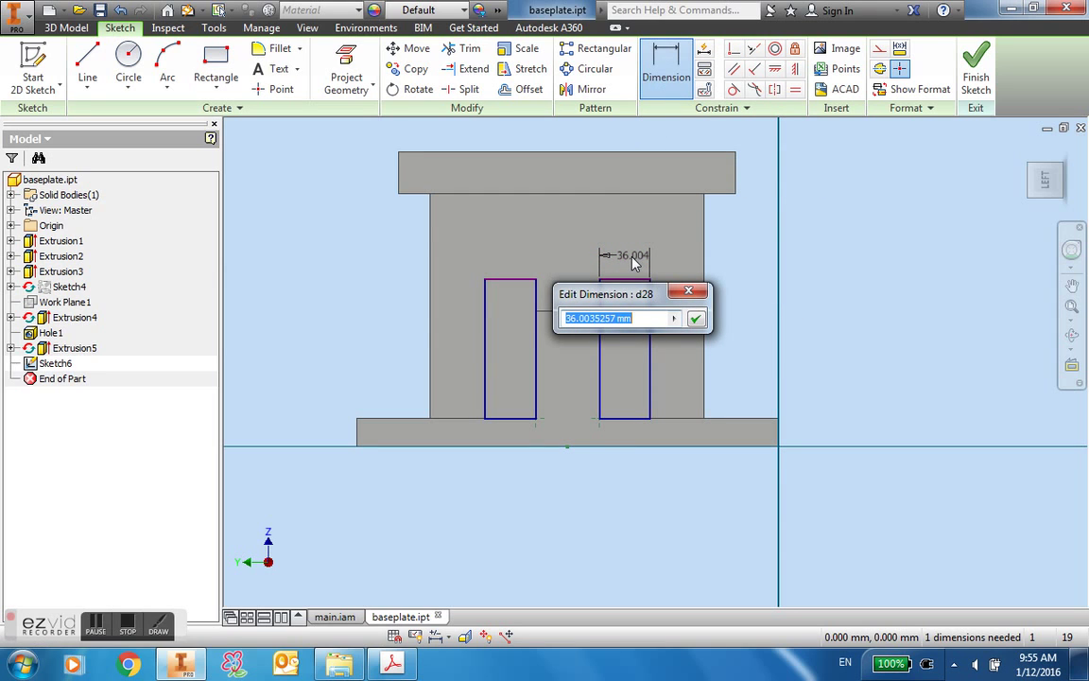
{"action": "type", "text": "20"}
{"action": "key", "text": "Return"}
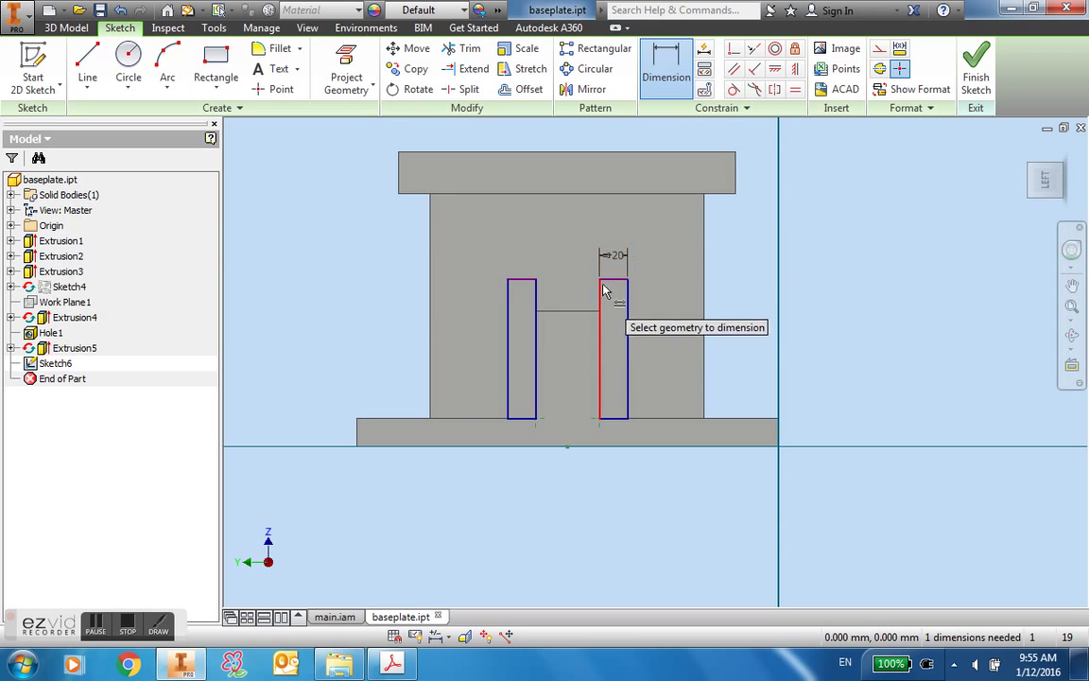
Dimension the rectangle's upper edge to 15 mm above the support block's top edge and finish the sketch.
{"action": "left_click", "coordinate": [613, 283]}
{"action": "left_click", "coordinate": [580, 310]}
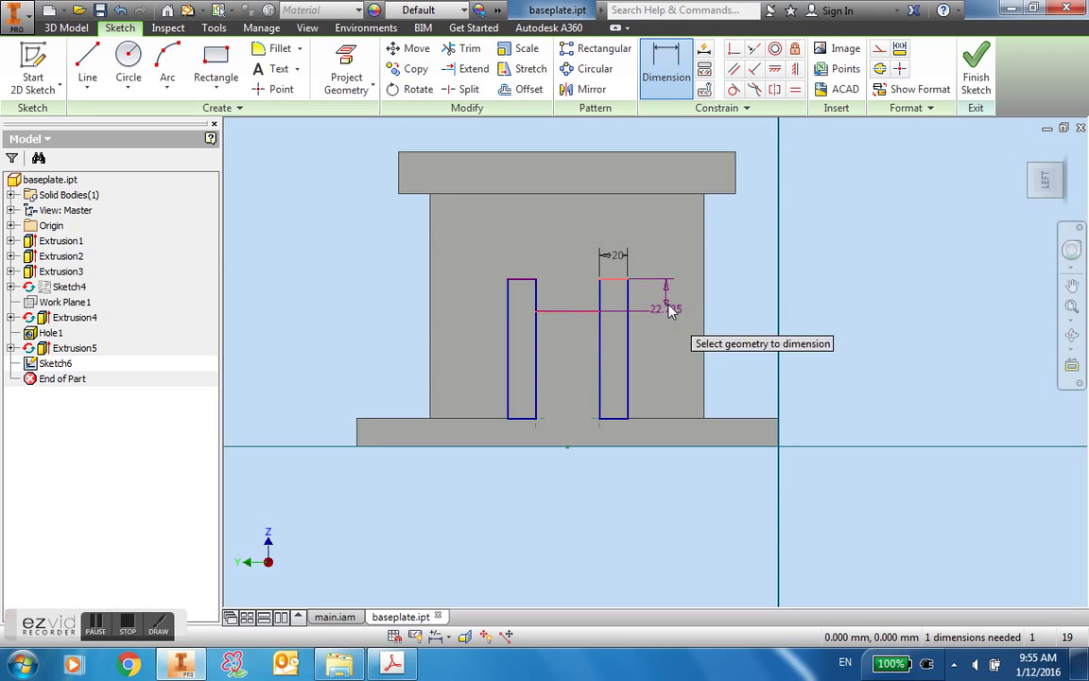
{"action": "left_click", "coordinate": [671, 306]}
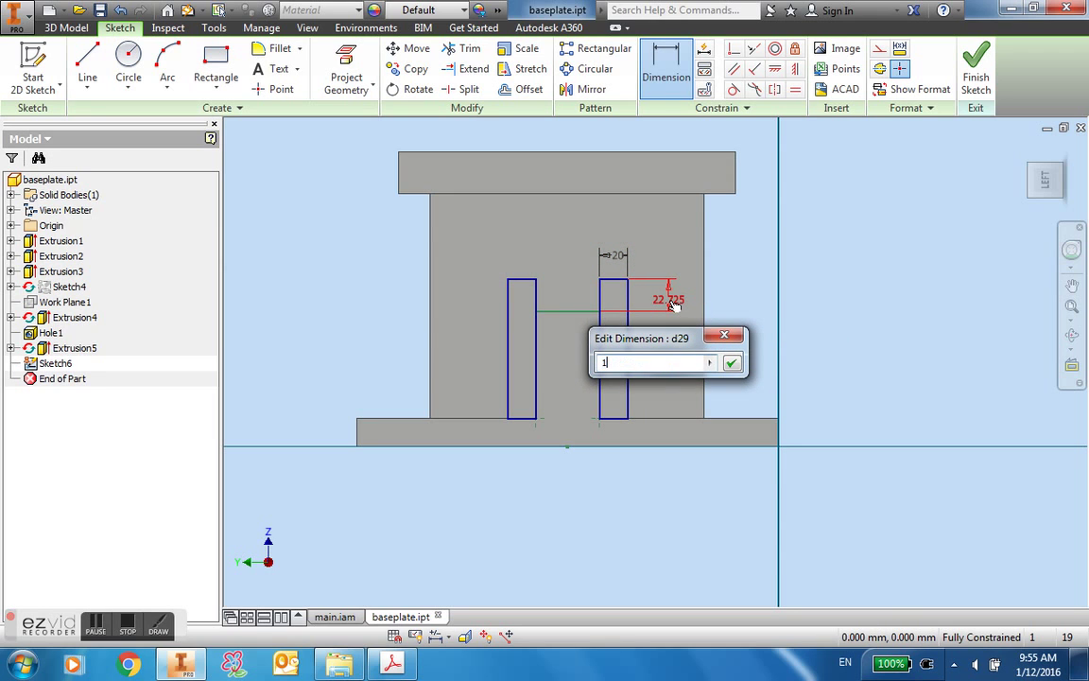
{"action": "key", "text": "Return"}
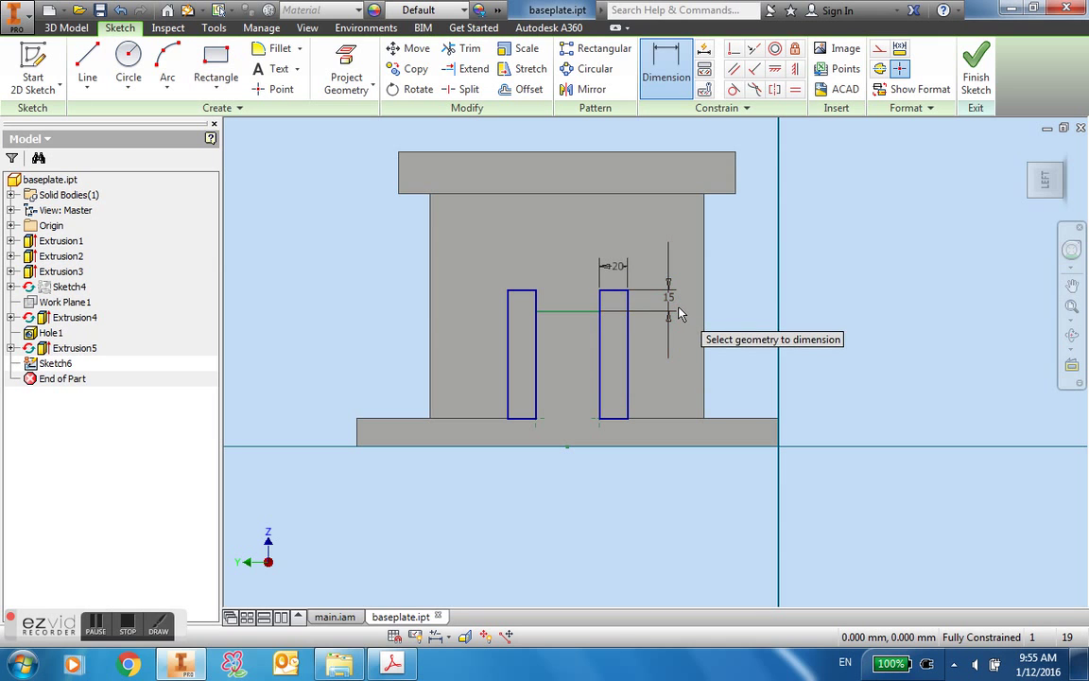
{"action": "left_click", "coordinate": [975, 76]}
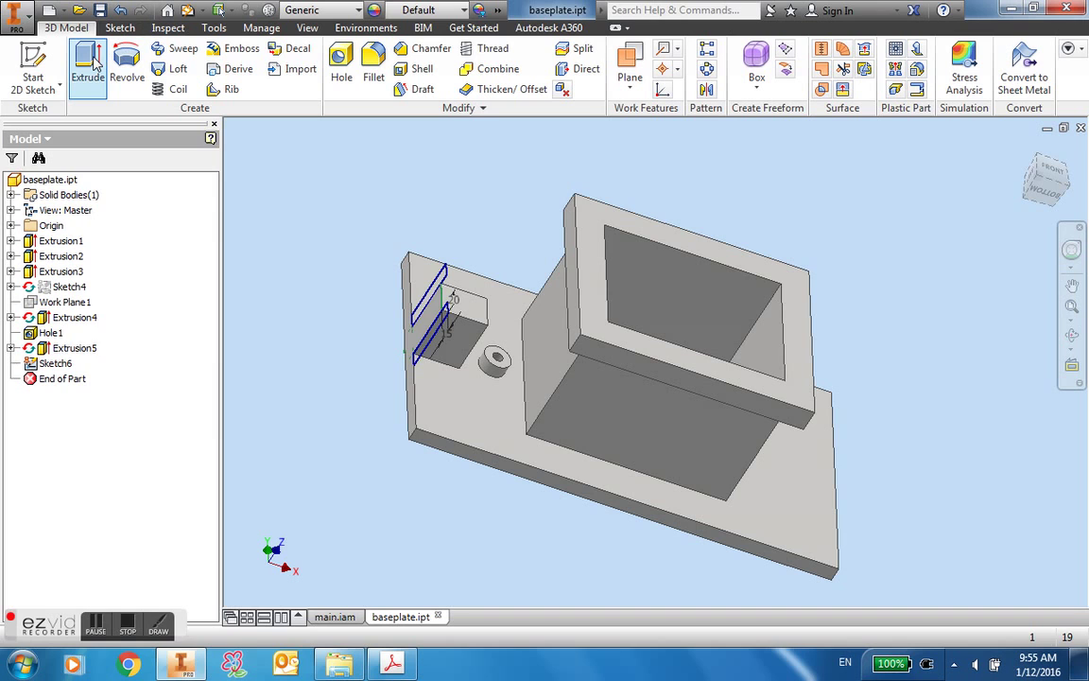
Extrude both side rectangles up to the support block's inner face, joining them as guide walls.
{"action": "left_click", "coordinate": [88, 65]}
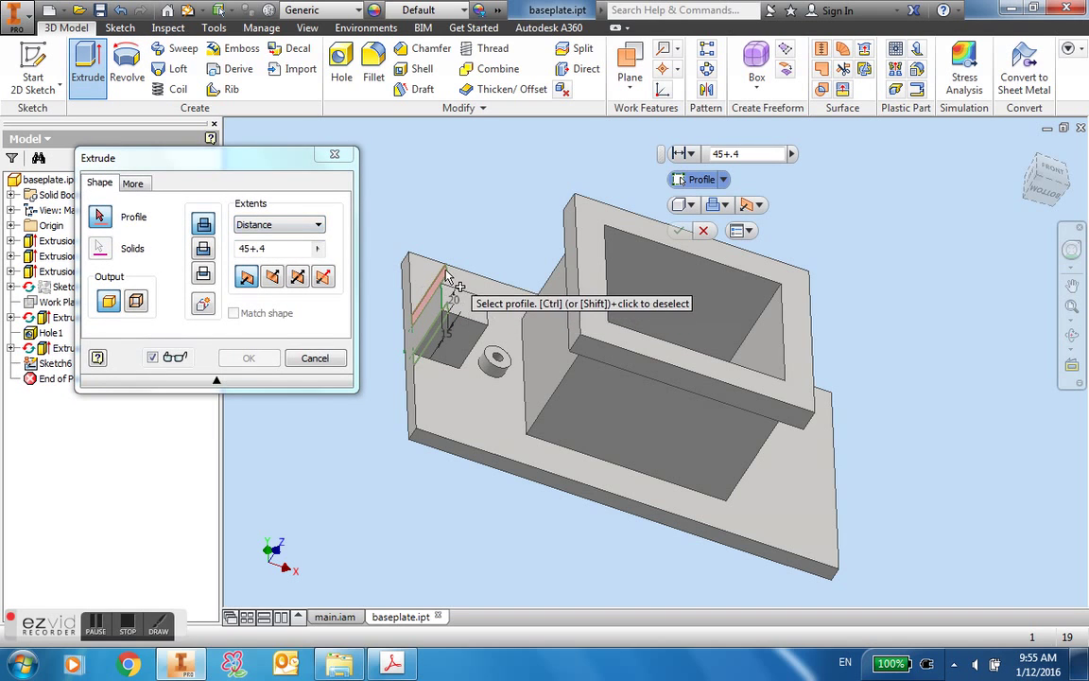
{"action": "left_click", "coordinate": [416, 351]}
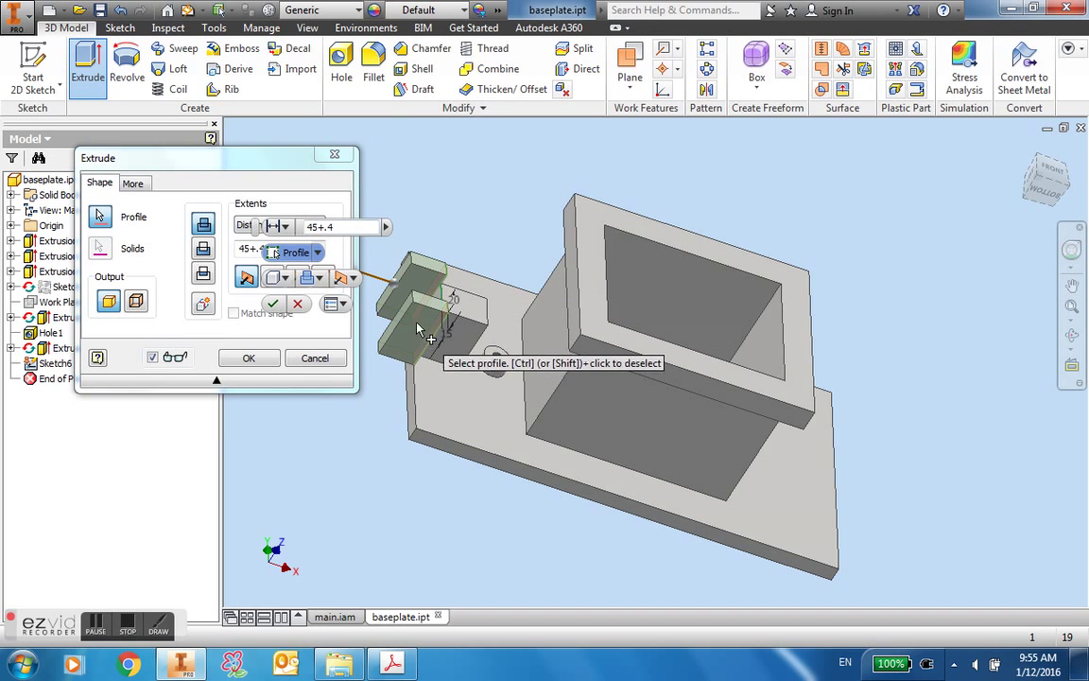
{"action": "left_click_drag", "start_coordinate": [250, 166], "coordinate": [904, 159]}
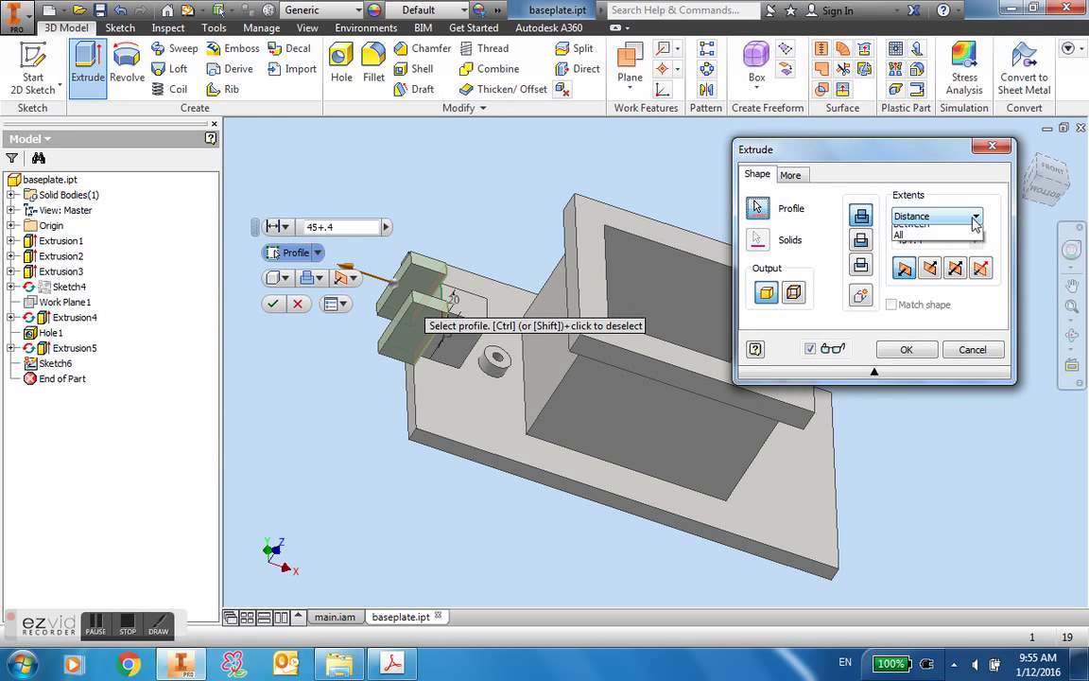
{"action": "left_click", "coordinate": [953, 256]}
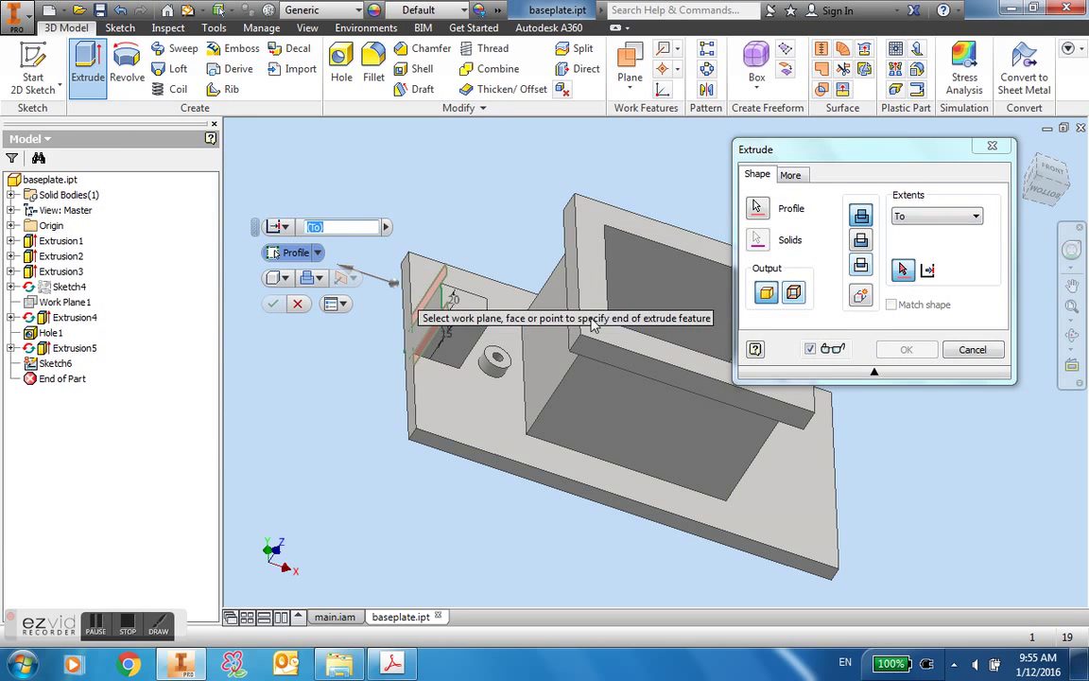
{"action": "scroll", "coordinate": [491, 330], "scroll_direction": "down", "scroll_amount": 3}
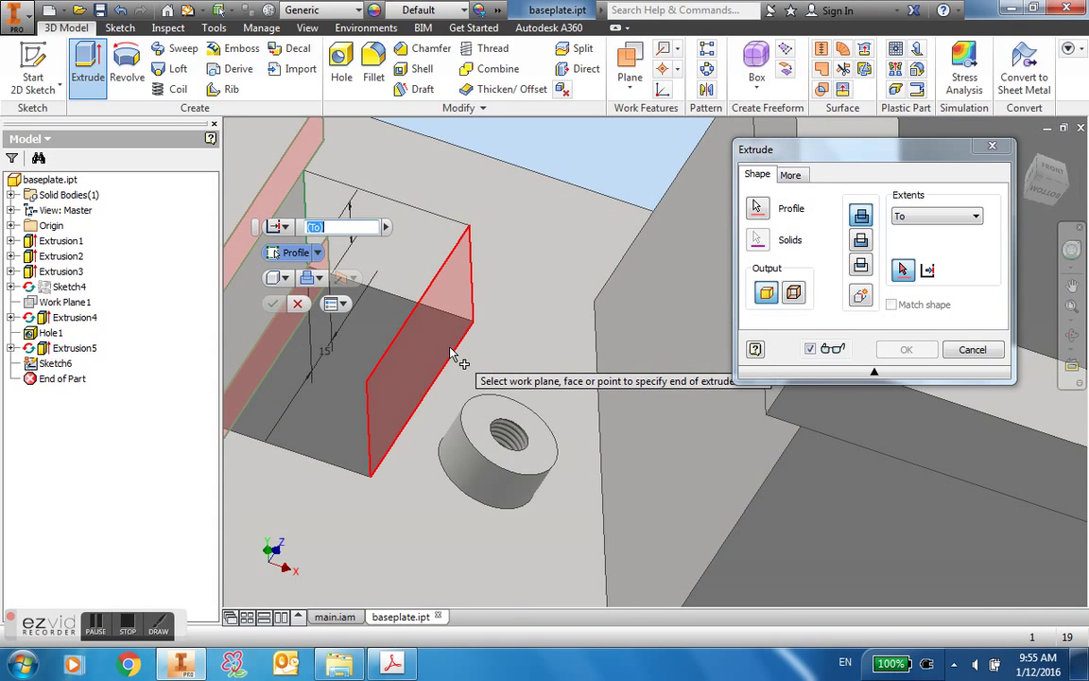
{"action": "left_click", "coordinate": [452, 354]}
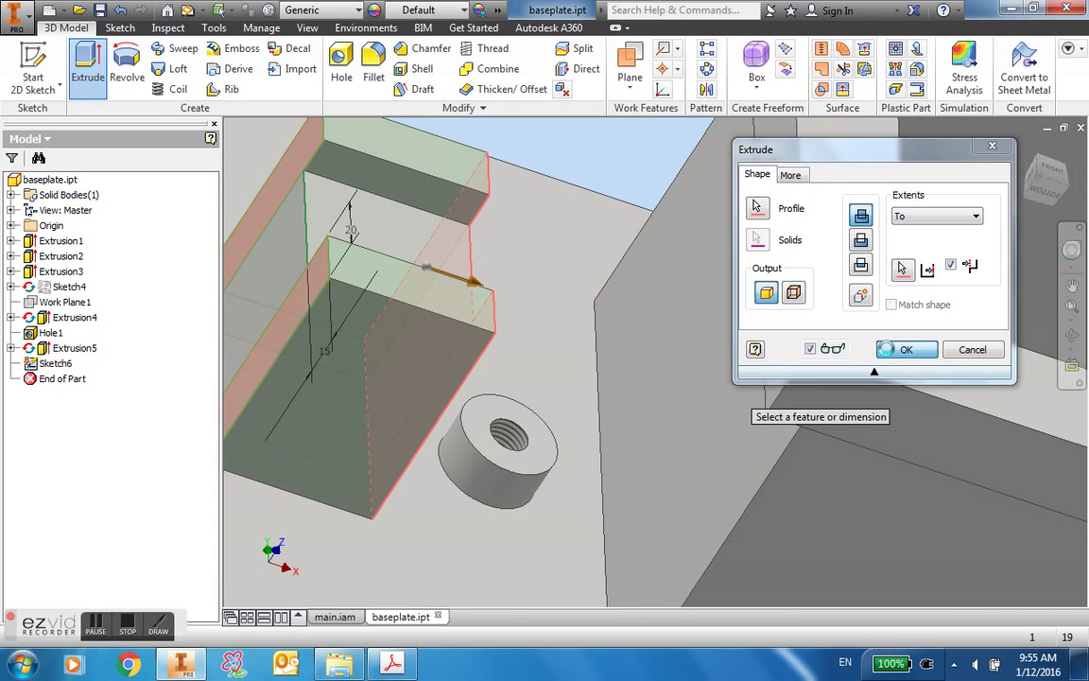
{"action": "left_click", "coordinate": [900, 350]}
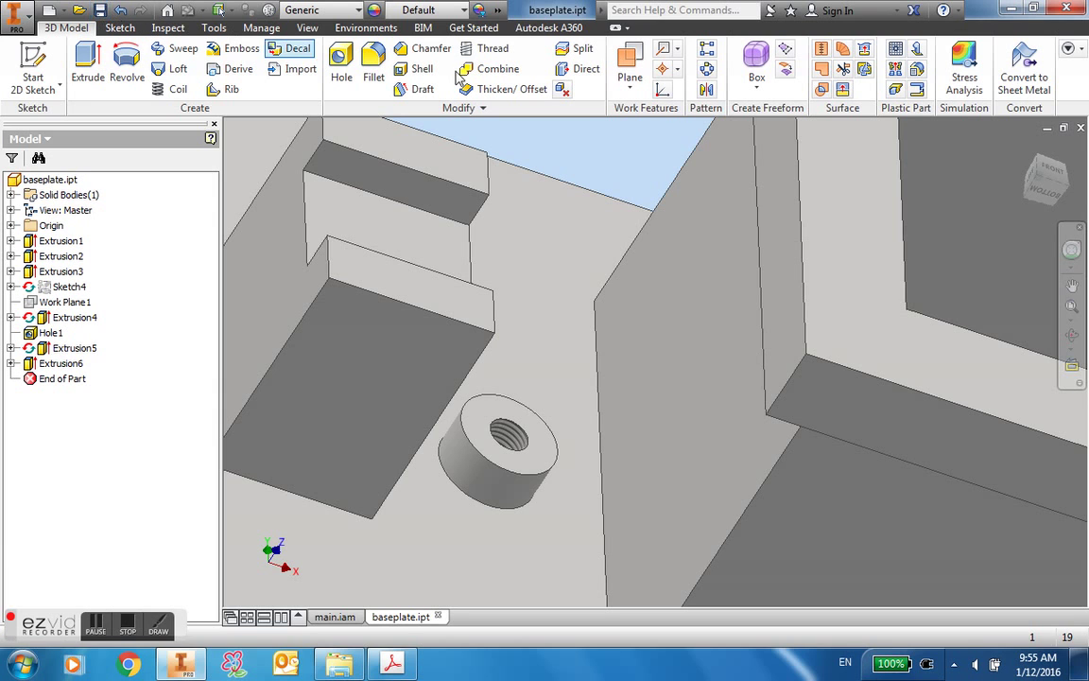
{"action": "left_click", "coordinate": [1021, 149]}
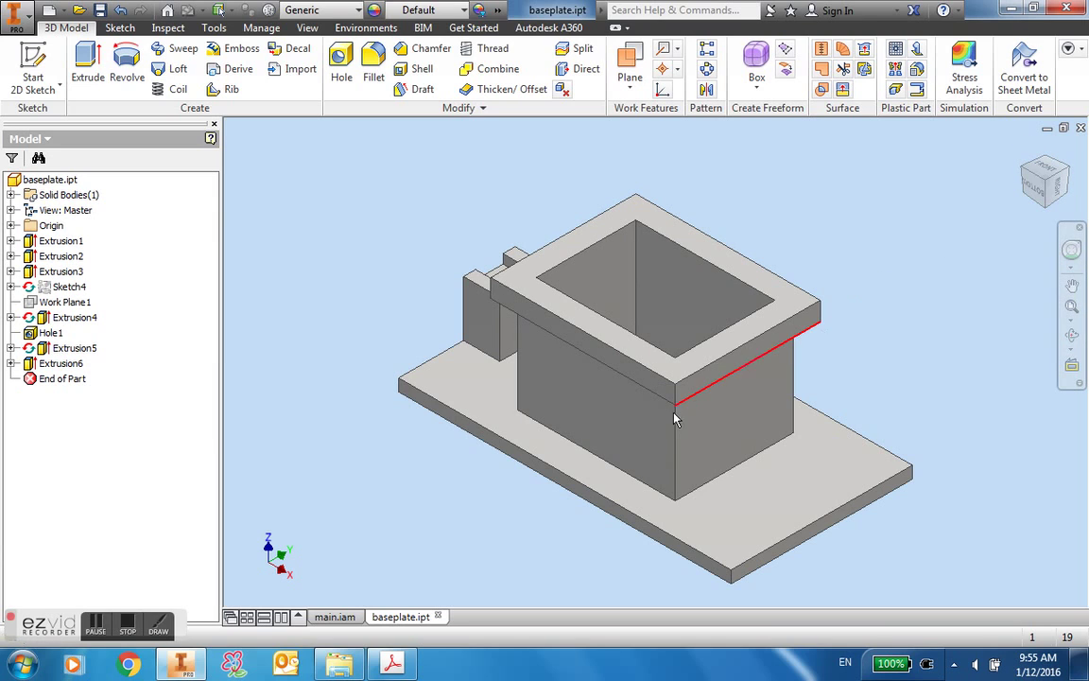
Close the separate baseplate part window and show the main assembly in a maximized window.
{"action": "left_click", "coordinate": [336, 616]}
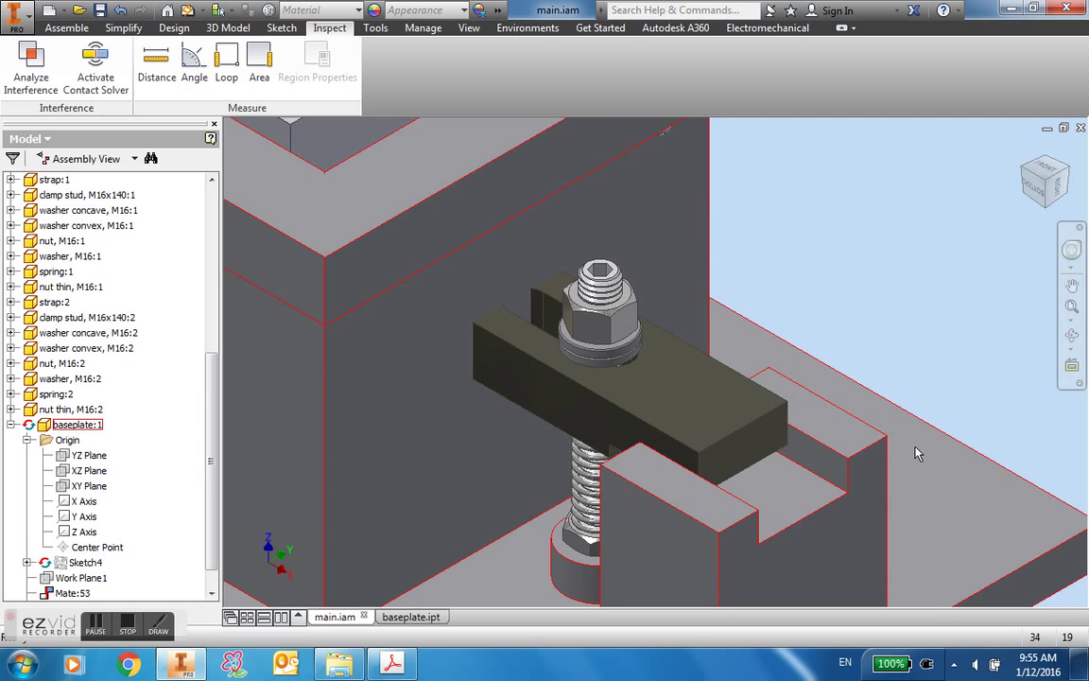
{"action": "key", "text": "ctrl+Tab"}
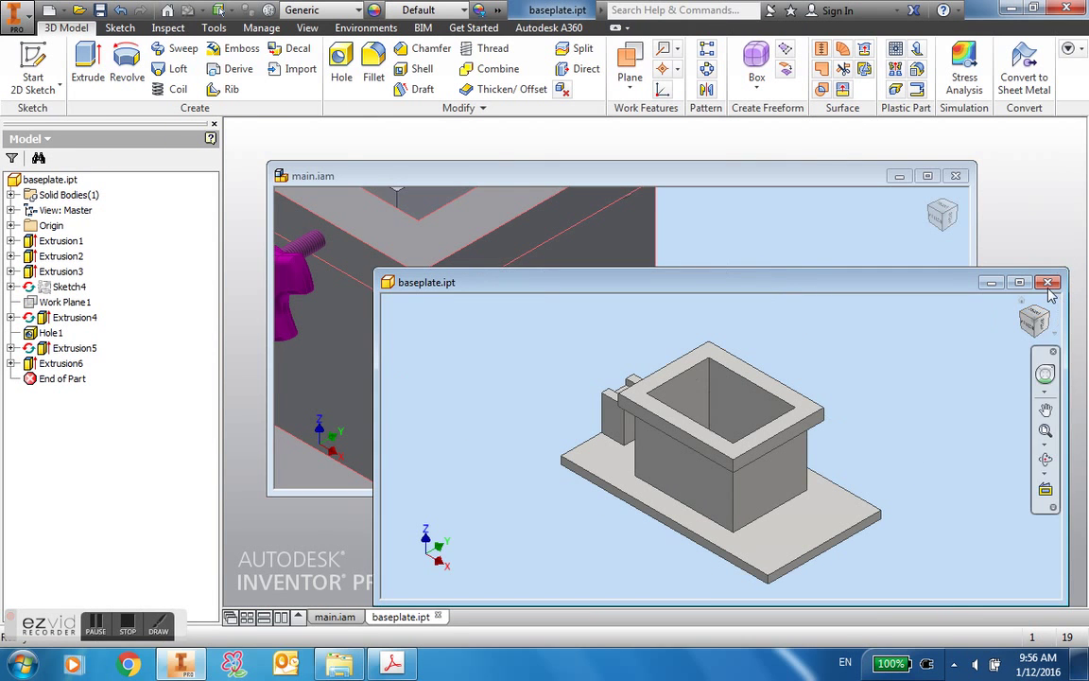
{"action": "left_click", "coordinate": [1047, 282]}
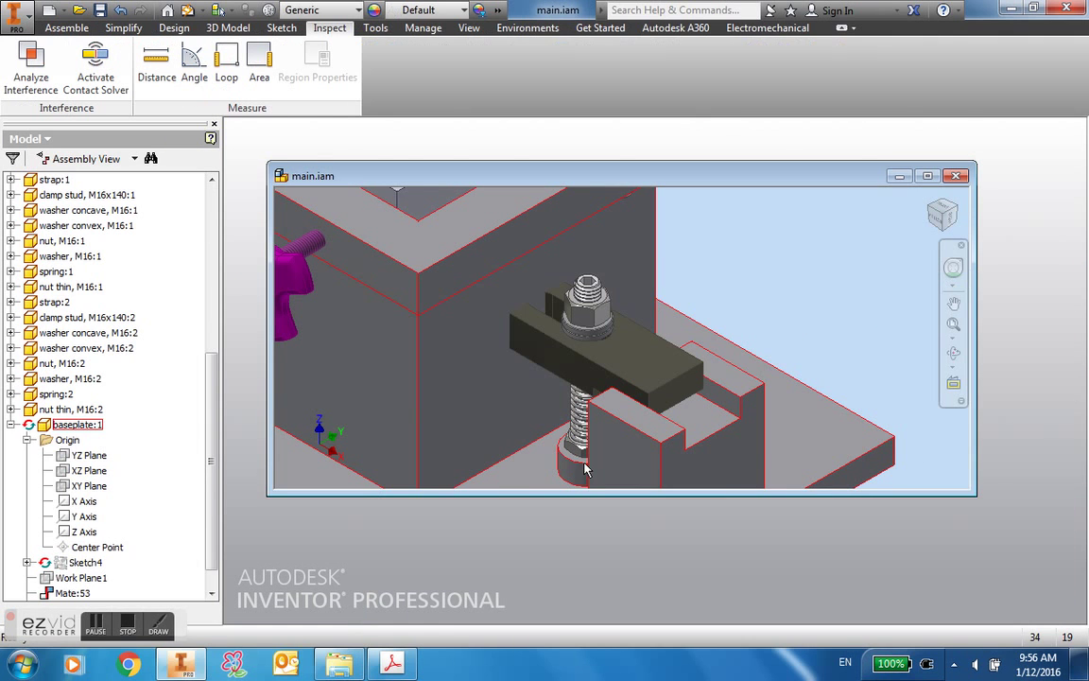
{"action": "left_click", "coordinate": [930, 178]}
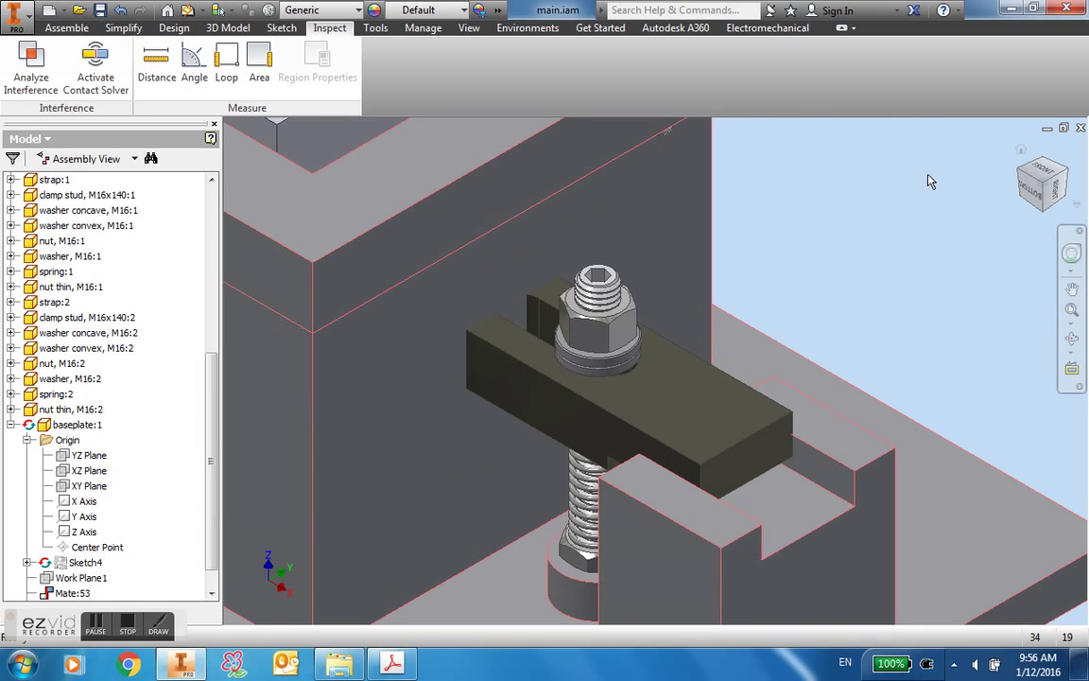
Edit the baseplate in place, project the strap's end face into a new sketch on the box's end wall, and return to the assembly.
{"action": "double_click", "coordinate": [879, 419]}
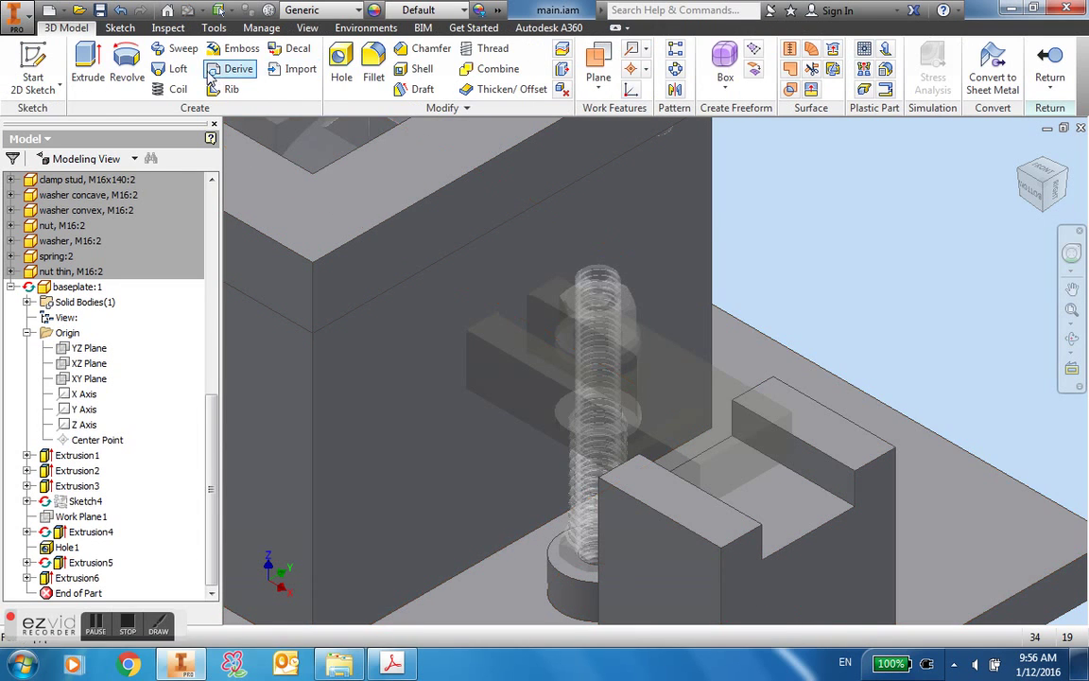
{"action": "left_click", "coordinate": [33, 59]}
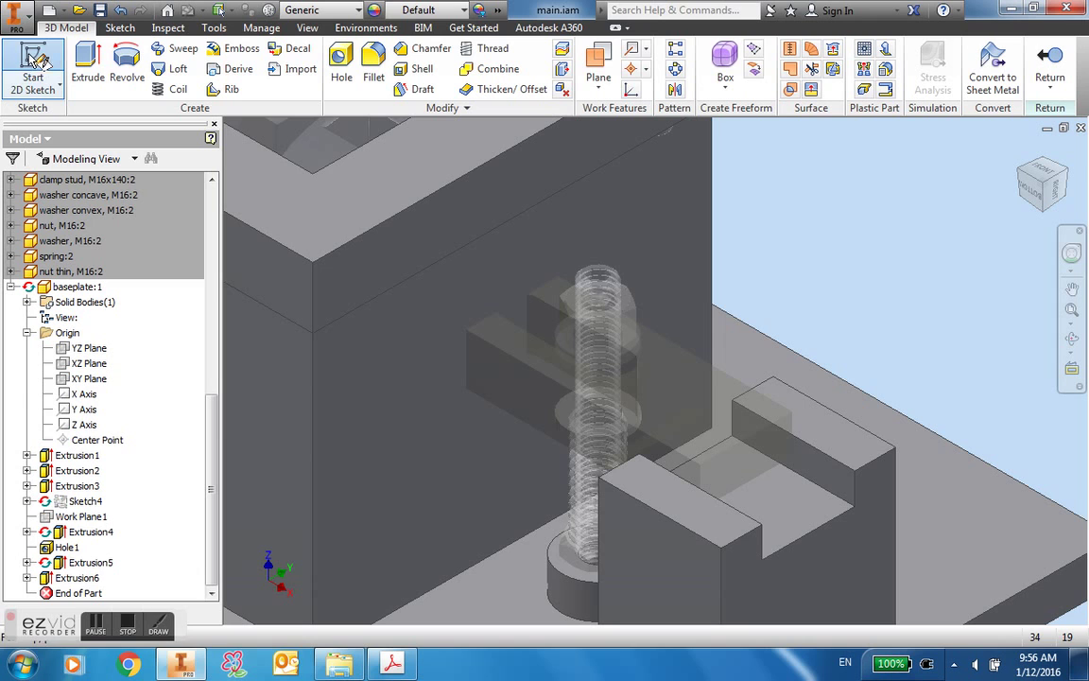
{"action": "left_click", "coordinate": [380, 368]}
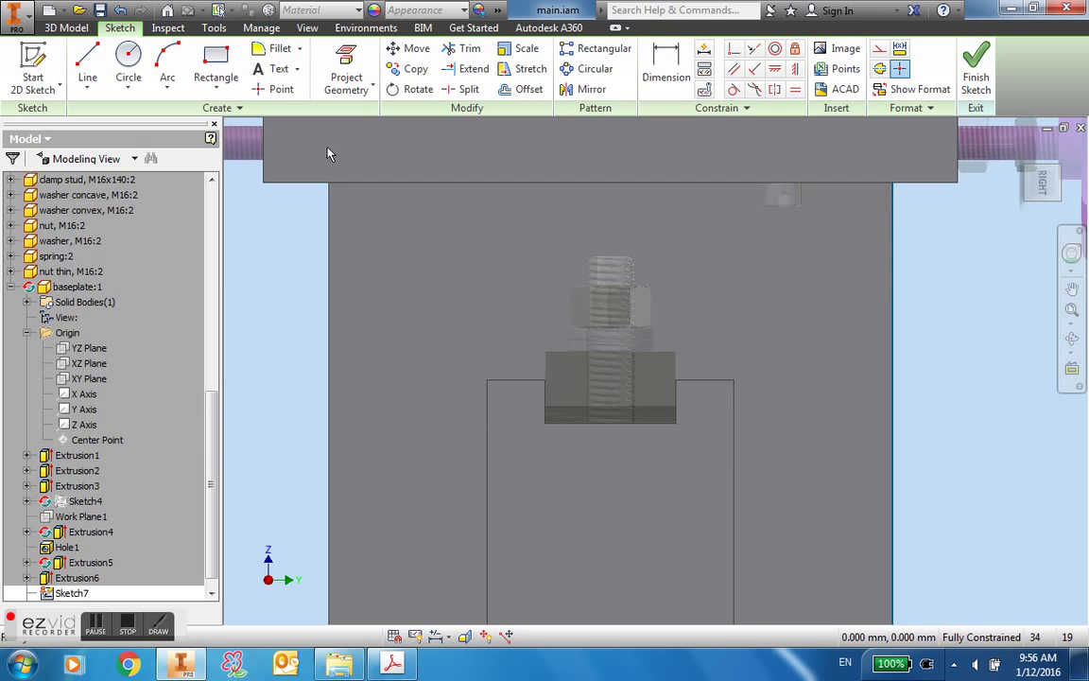
{"action": "left_click", "coordinate": [345, 58]}
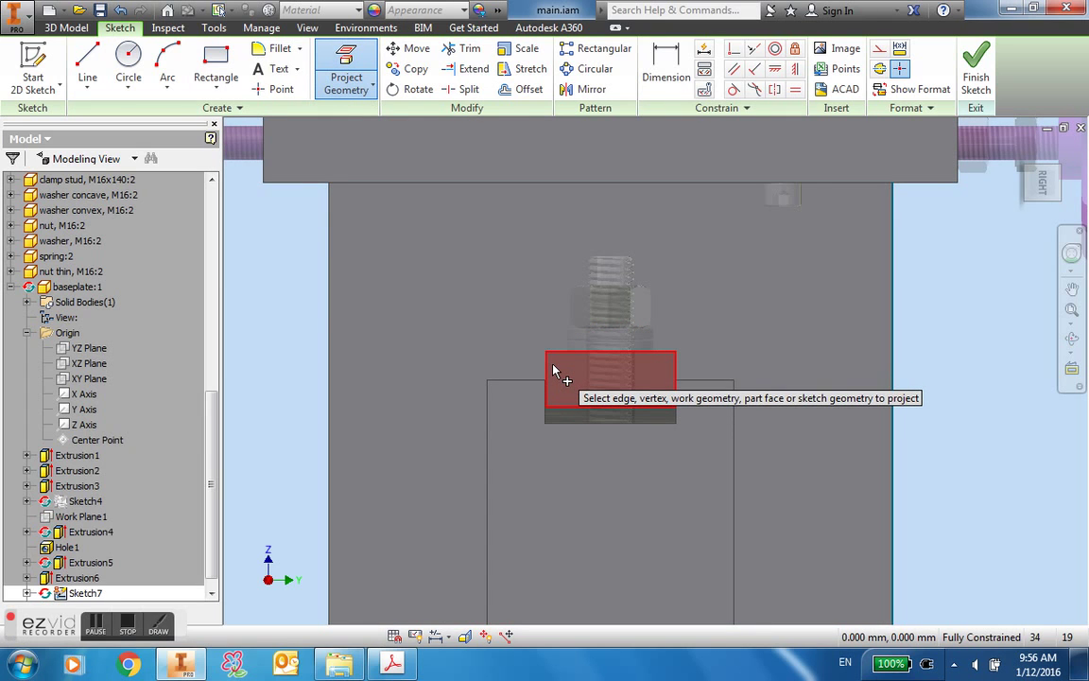
{"action": "left_click", "coordinate": [555, 371]}
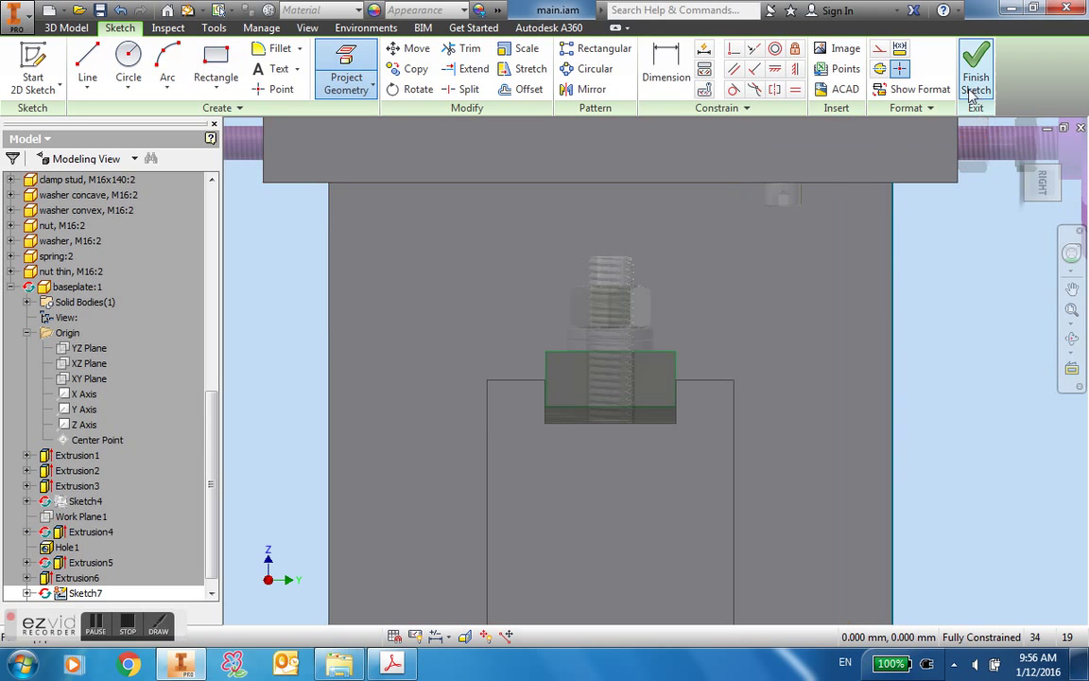
{"action": "left_click", "coordinate": [978, 62]}
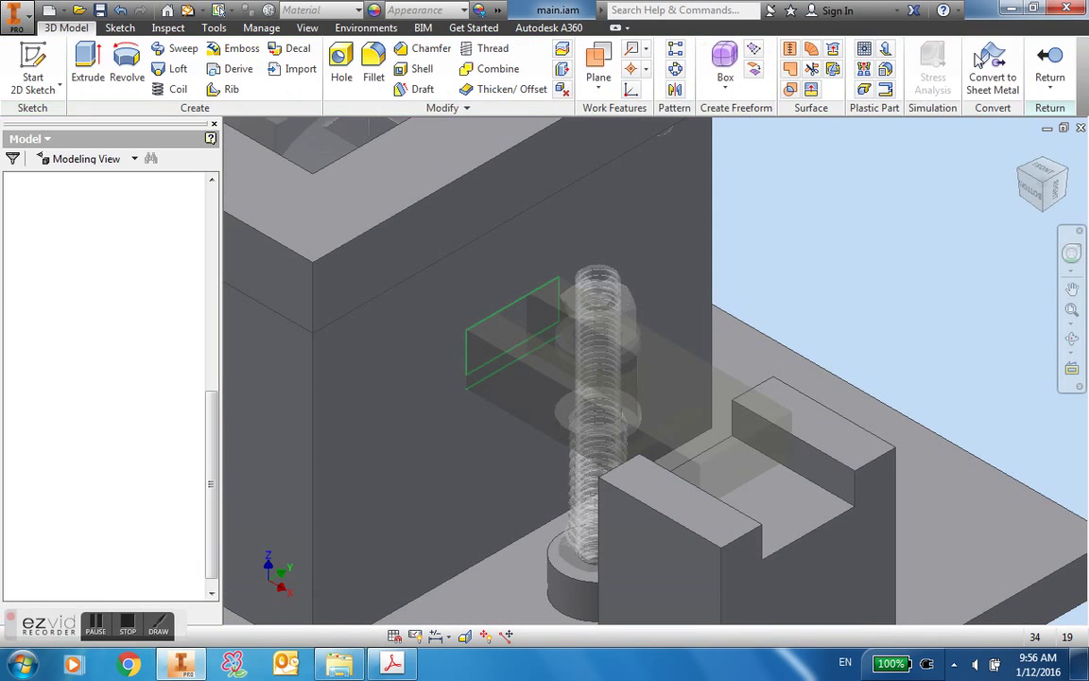
{"action": "left_click", "coordinate": [1050, 62]}
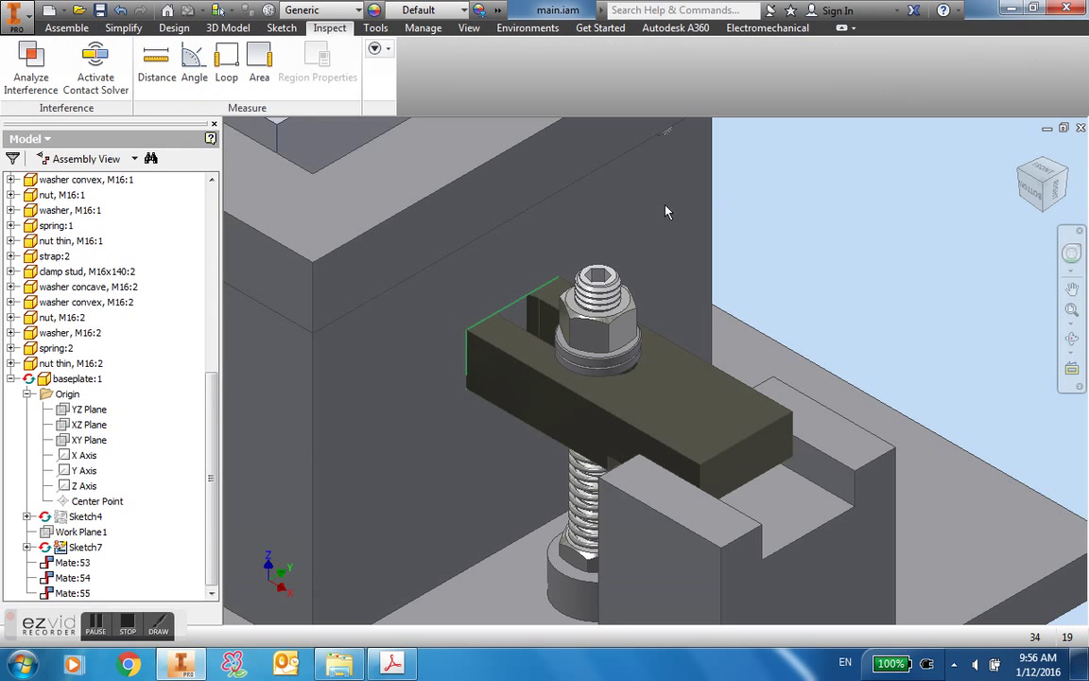
Open the baseplate part from the assembly in its own window.
{"action": "right_click", "coordinate": [45, 384]}
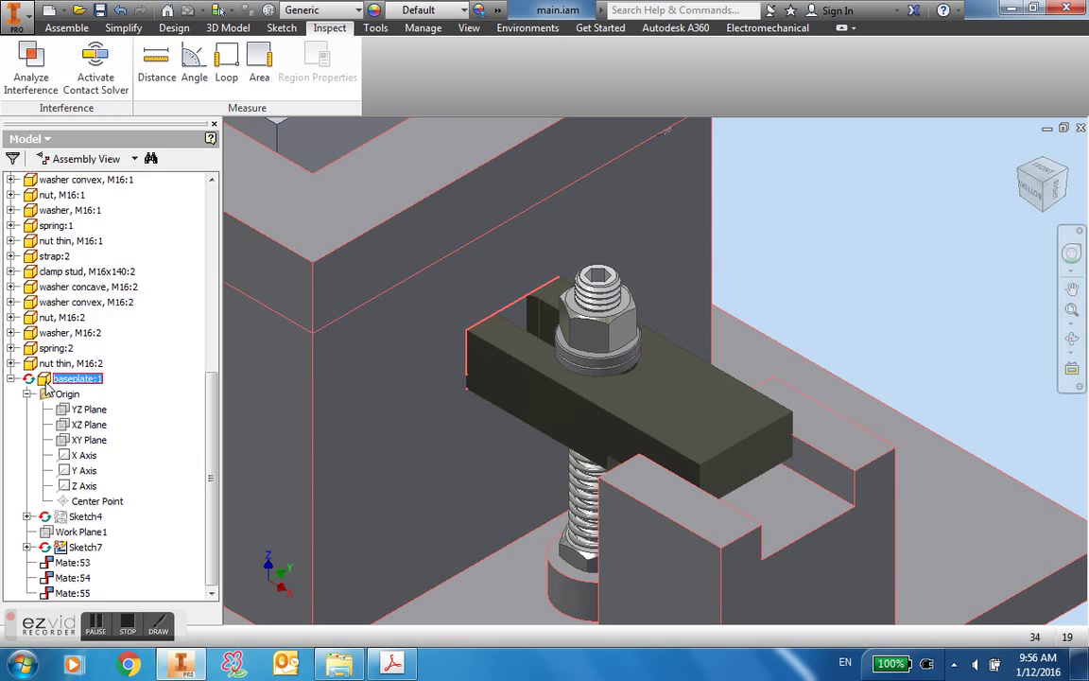
{"action": "left_click", "coordinate": [92, 190]}
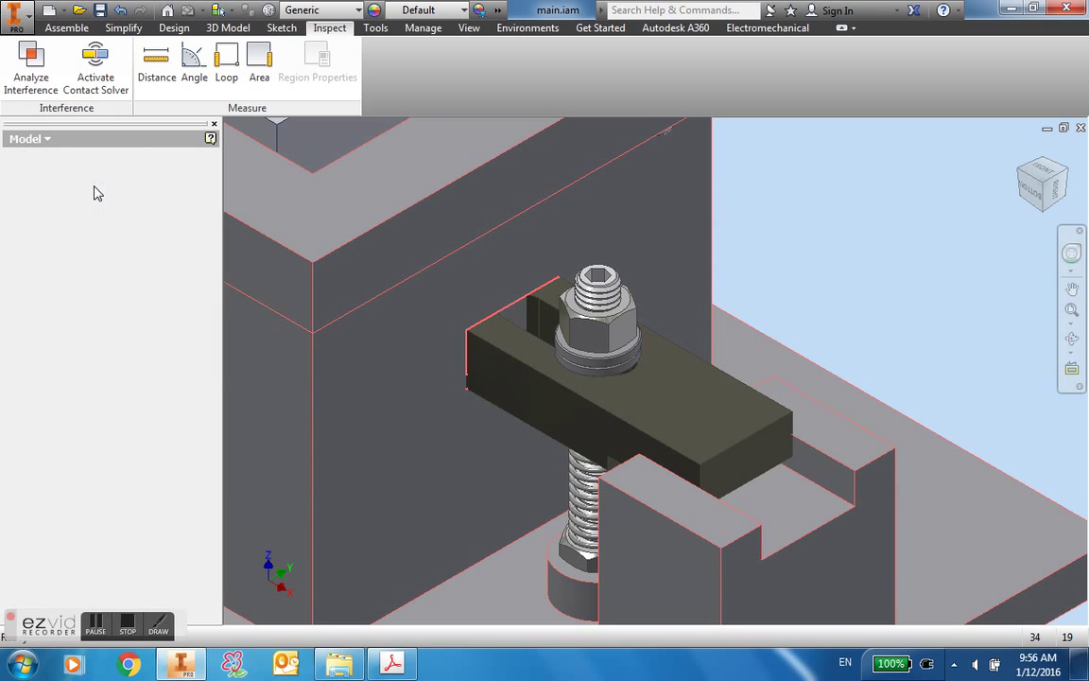
{"action": "middle_click_drag", "start_coordinate": [633, 437], "coordinate": [813, 433], "text": "shift"}
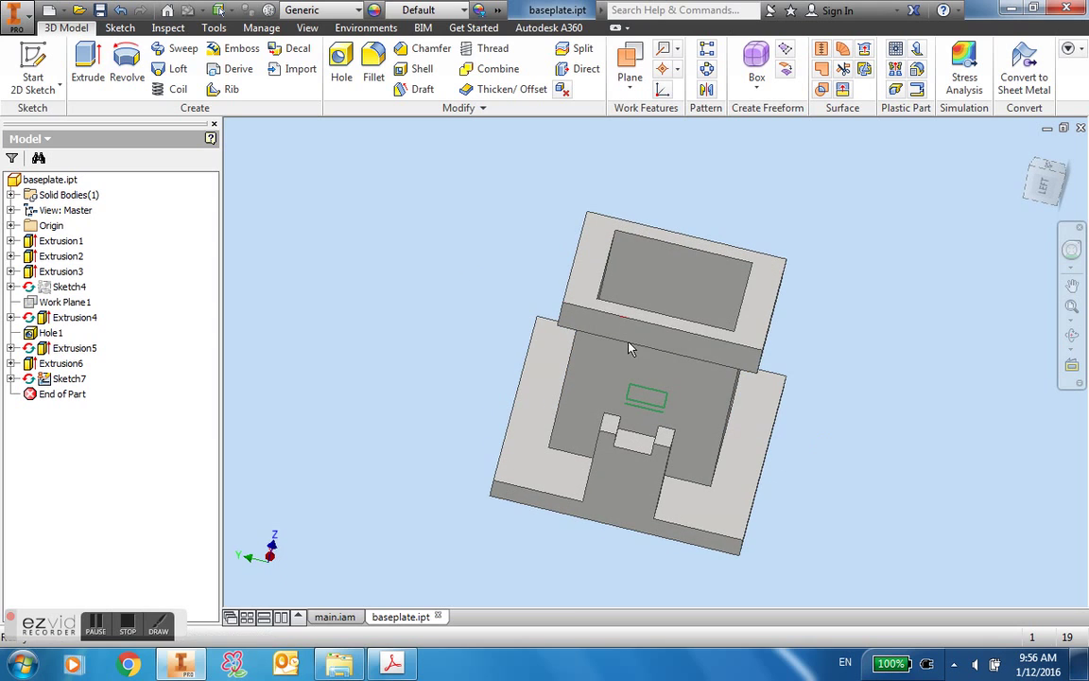
In the projected strap sketch, draw a diagonal line from the rectangle's upper corner to the opposite end of the separate line below it.
{"action": "double_click", "coordinate": [46, 381]}
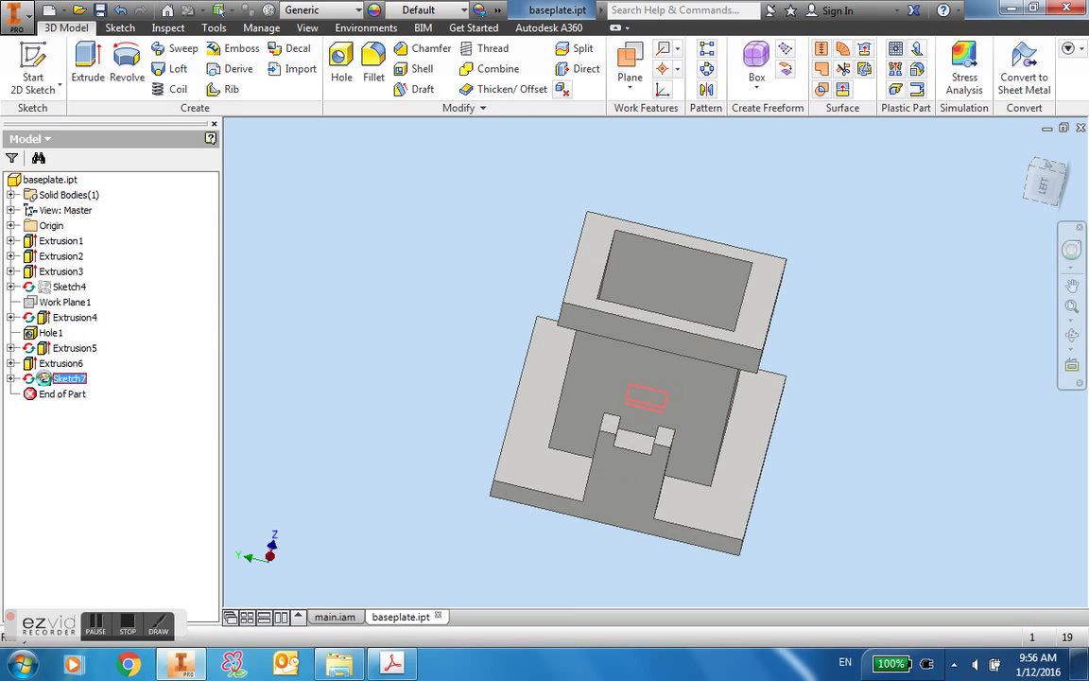
{"action": "mouse_move", "coordinate": [644, 371]}
{"action": "middle_mouse_down", "text": "shift"}
{"action": "mouse_move", "coordinate": [626, 384]}
{"action": "mouse_move", "coordinate": [648, 326]}
{"action": "middle_mouse_up", "text": "shift"}
{"action": "scroll", "coordinate": [660, 320], "scroll_direction": "down", "scroll_amount": 5}
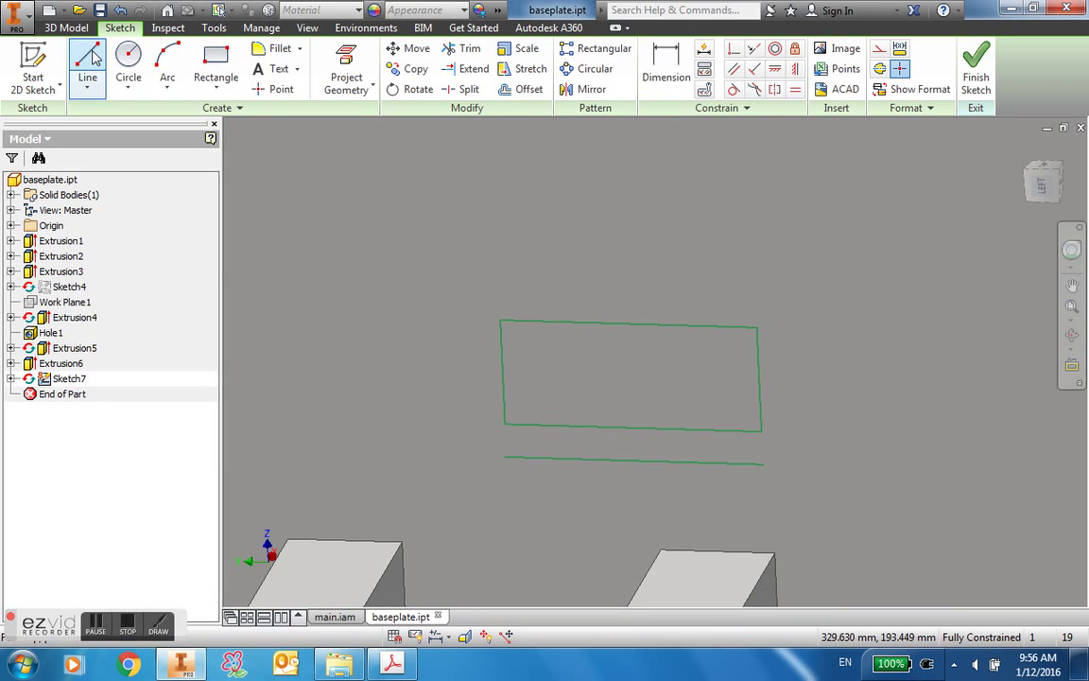
{"action": "left_click", "coordinate": [755, 327]}
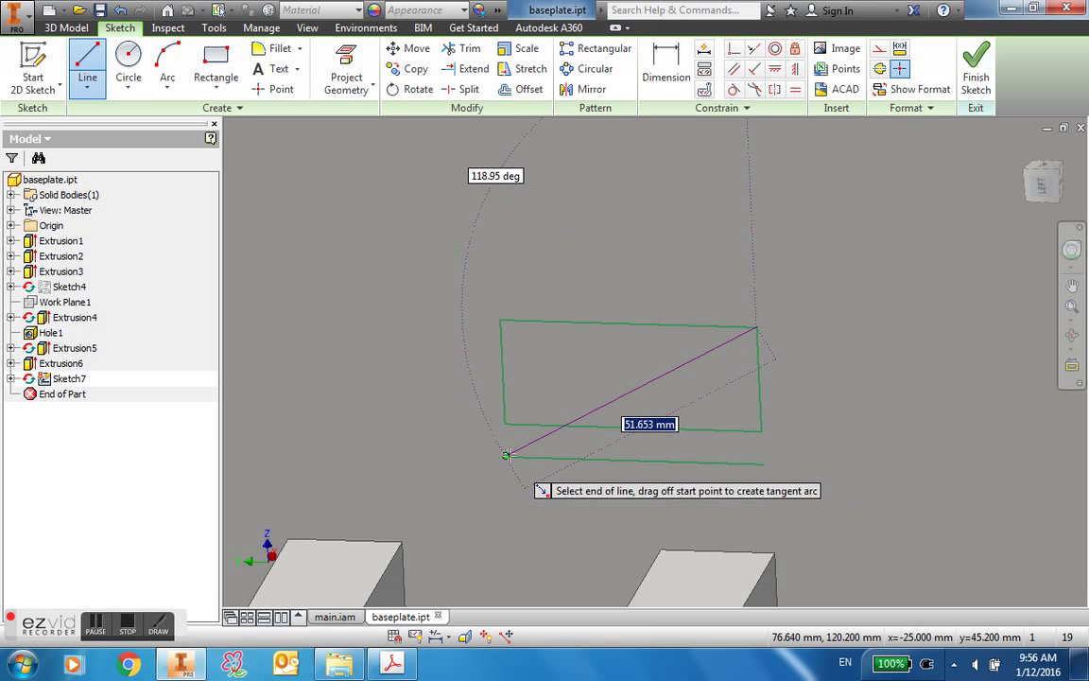
{"action": "left_click", "coordinate": [507, 455]}
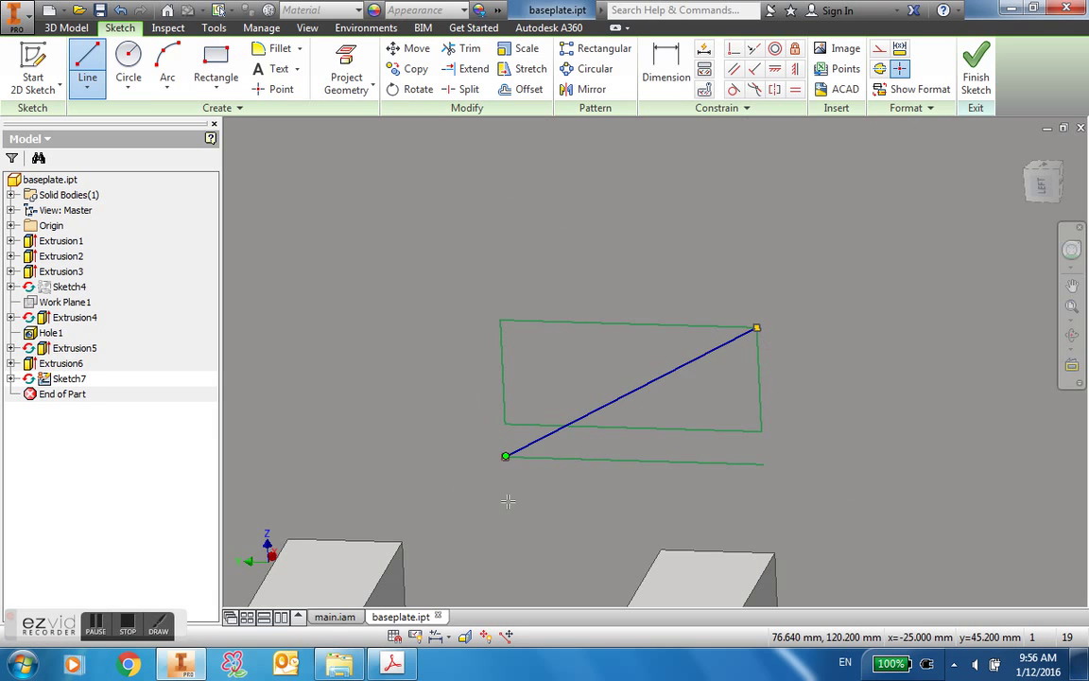
Draw a circle about 66 mm in diameter centred on the diagonal line's midpoint, enclosing the projected strap outline.
{"action": "left_click", "coordinate": [129, 57]}
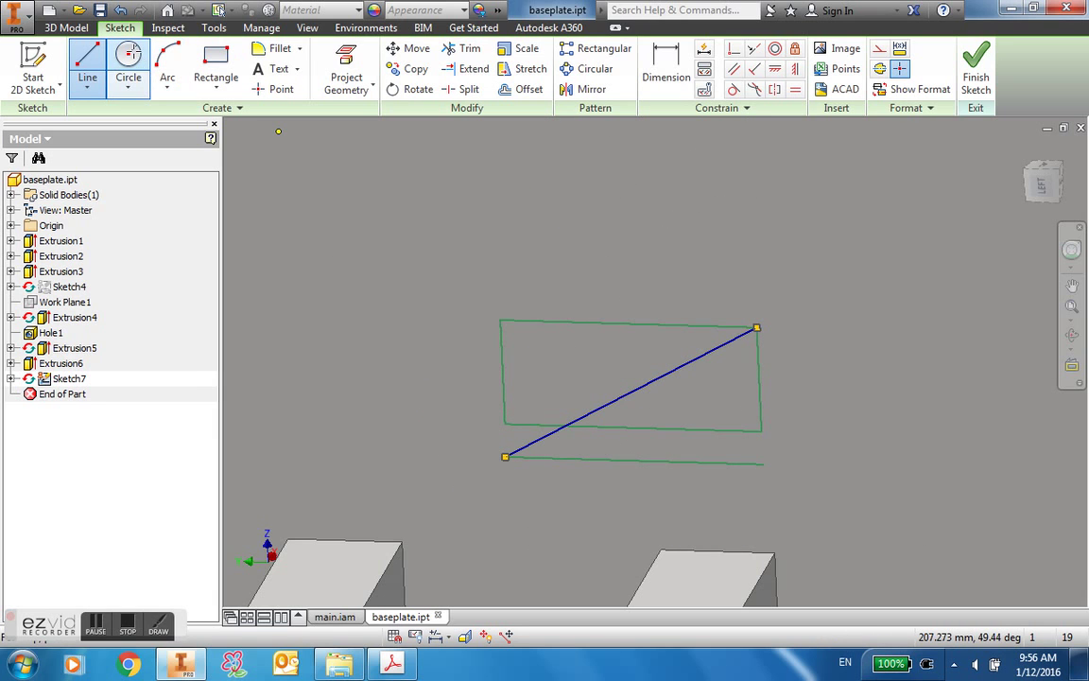
{"action": "left_click", "coordinate": [631, 391]}
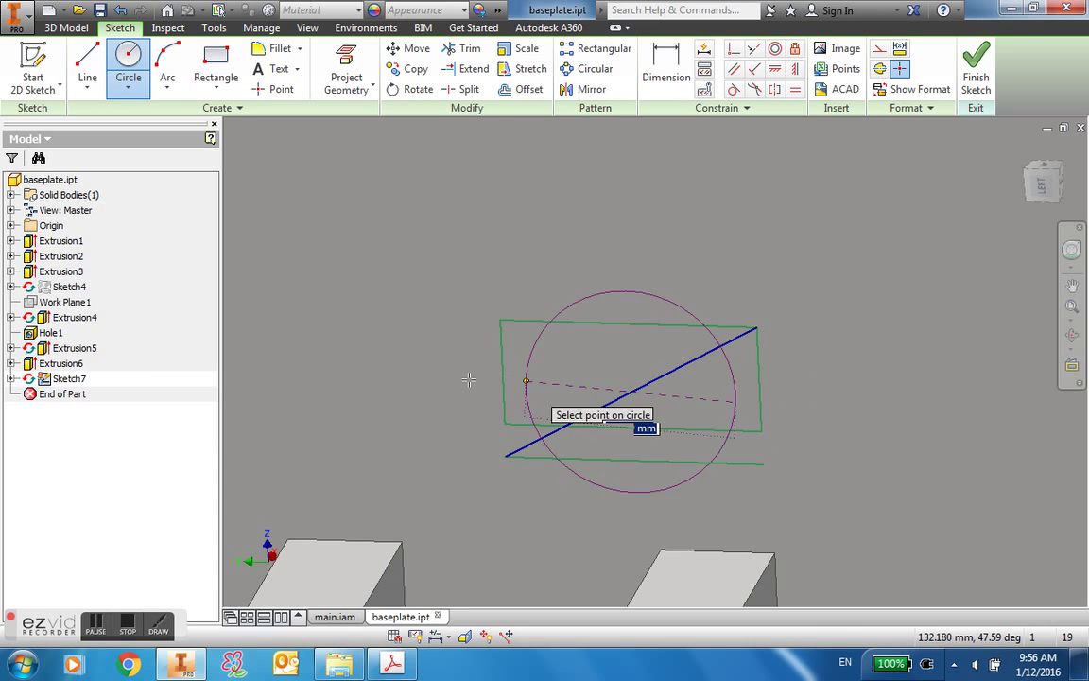
{"action": "left_click", "coordinate": [442, 389]}
Set the circle's diameter to 66 mm and finish the sketch.
{"action": "left_click", "coordinate": [676, 61]}
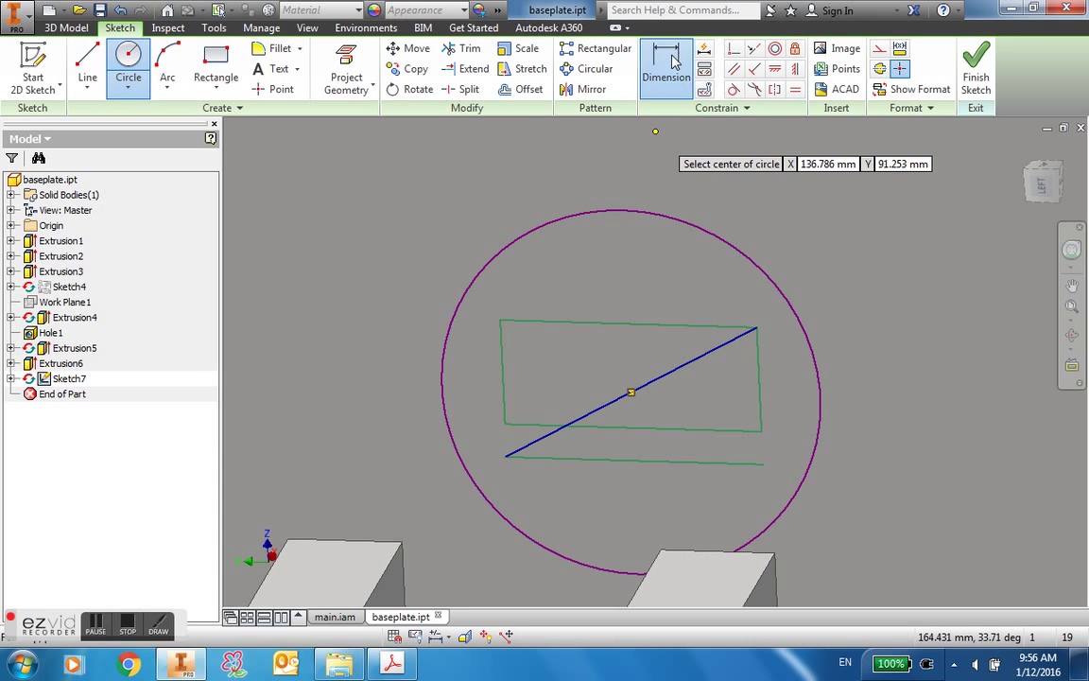
{"action": "left_click", "coordinate": [767, 224]}
{"action": "left_click", "coordinate": [763, 171]}
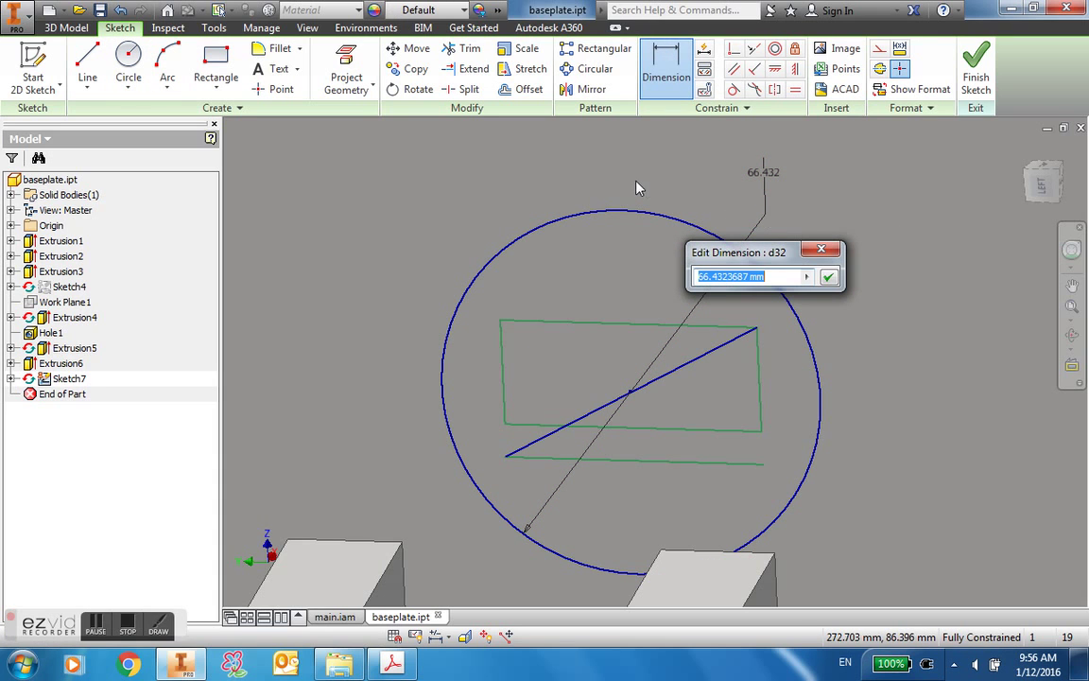
{"action": "type", "text": "66"}
{"action": "key", "text": "Return"}
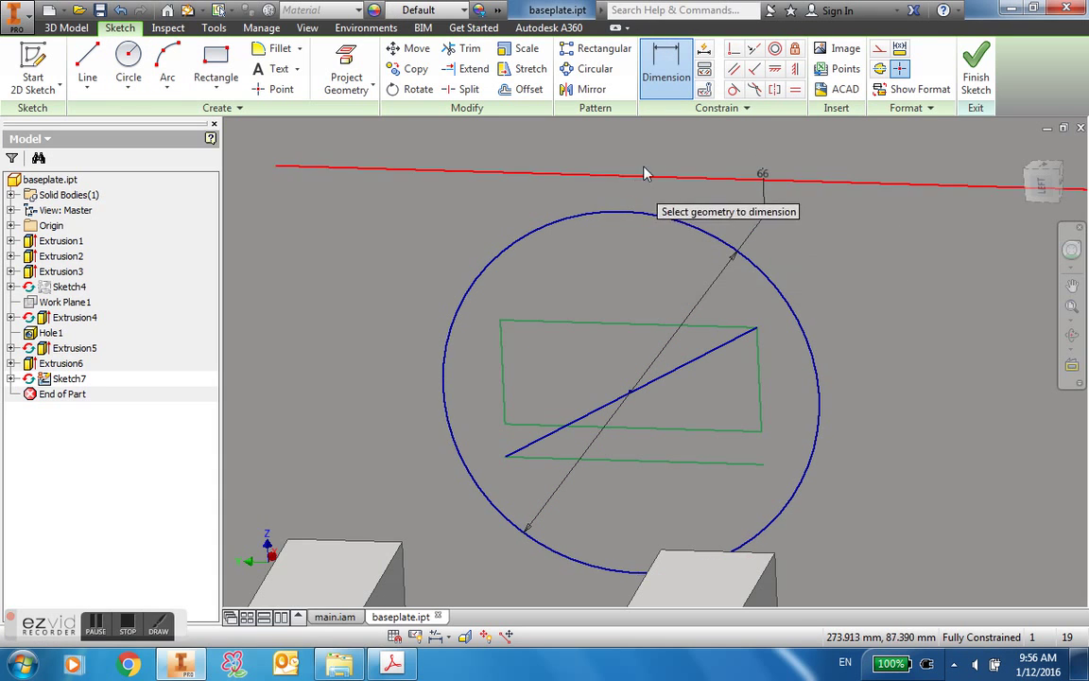
{"action": "left_click", "coordinate": [982, 71]}
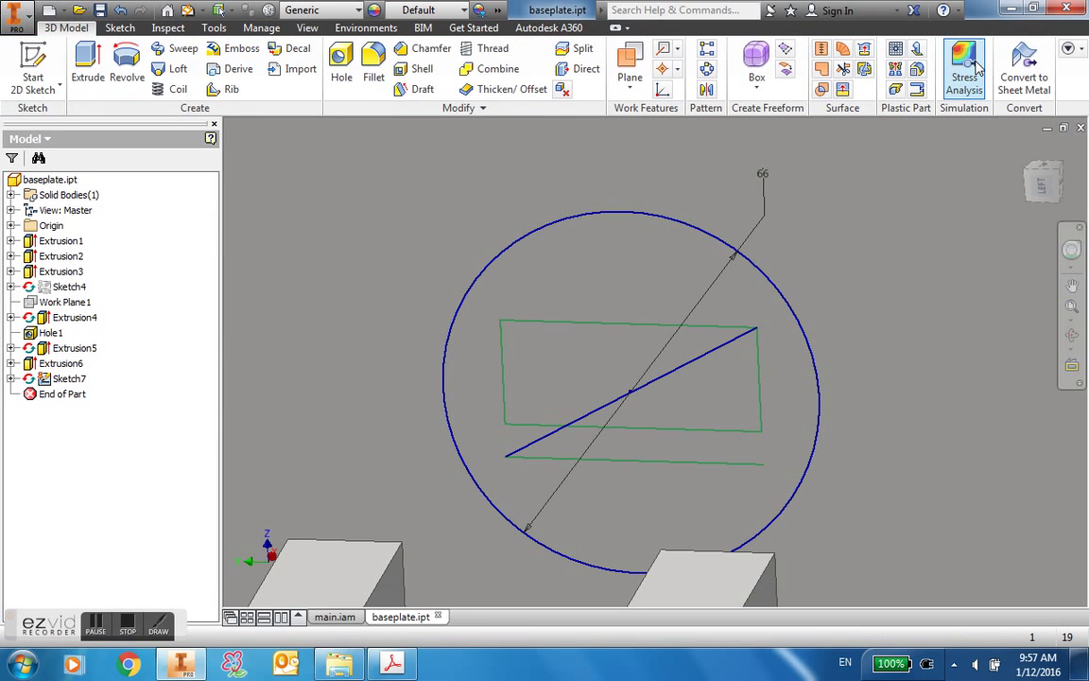
Extrude the full circle, including the inner rectangle region, as a cut to the outer face of the box's opposite end wall.
{"action": "left_click", "coordinate": [87, 64]}
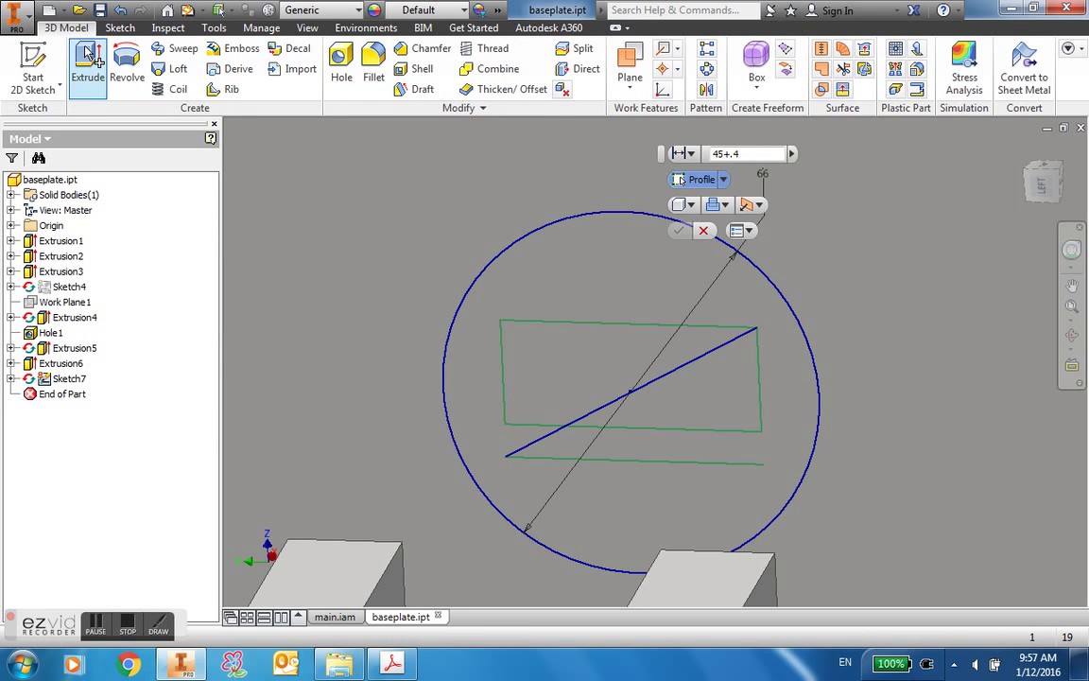
{"action": "left_click", "coordinate": [561, 299]}
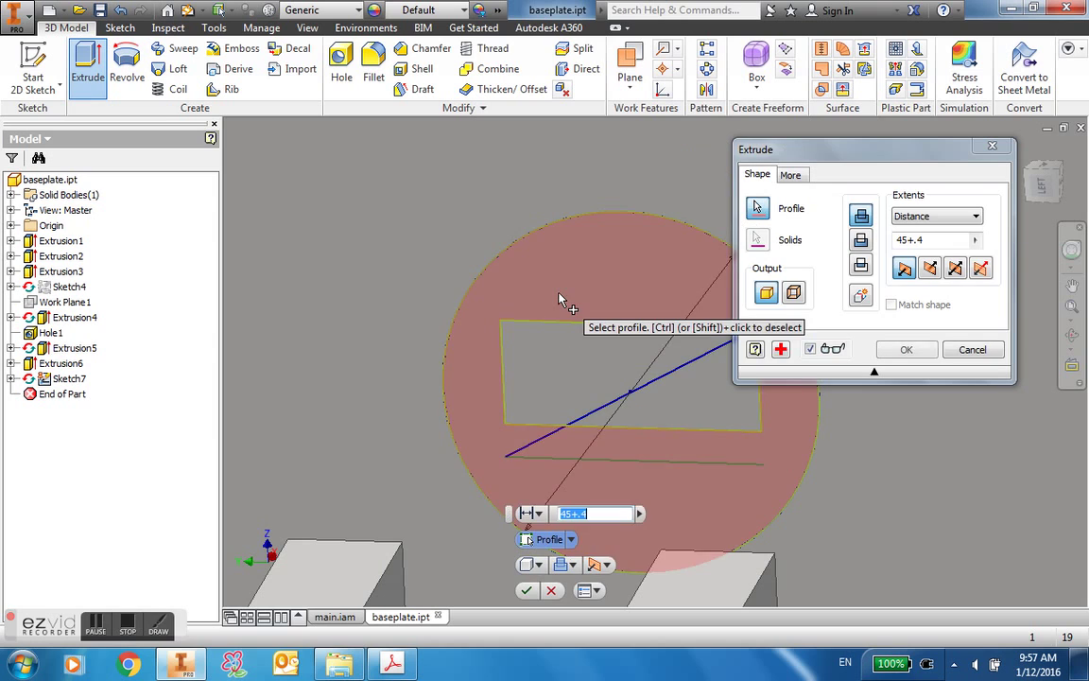
{"action": "left_click", "coordinate": [551, 350]}
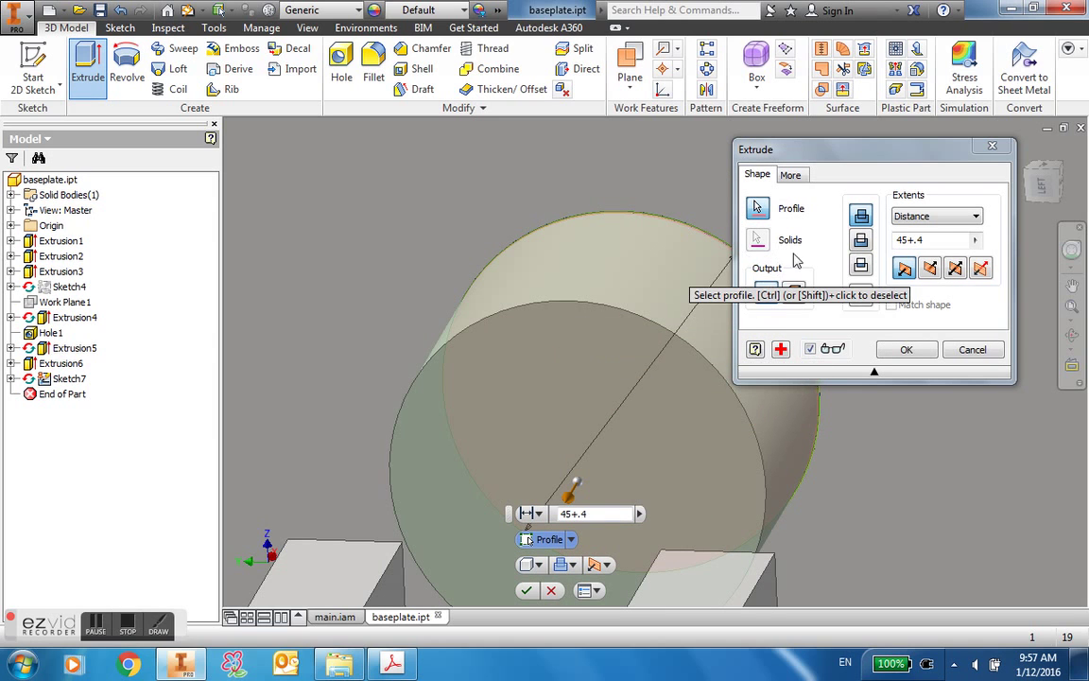
{"action": "left_click", "coordinate": [860, 241]}
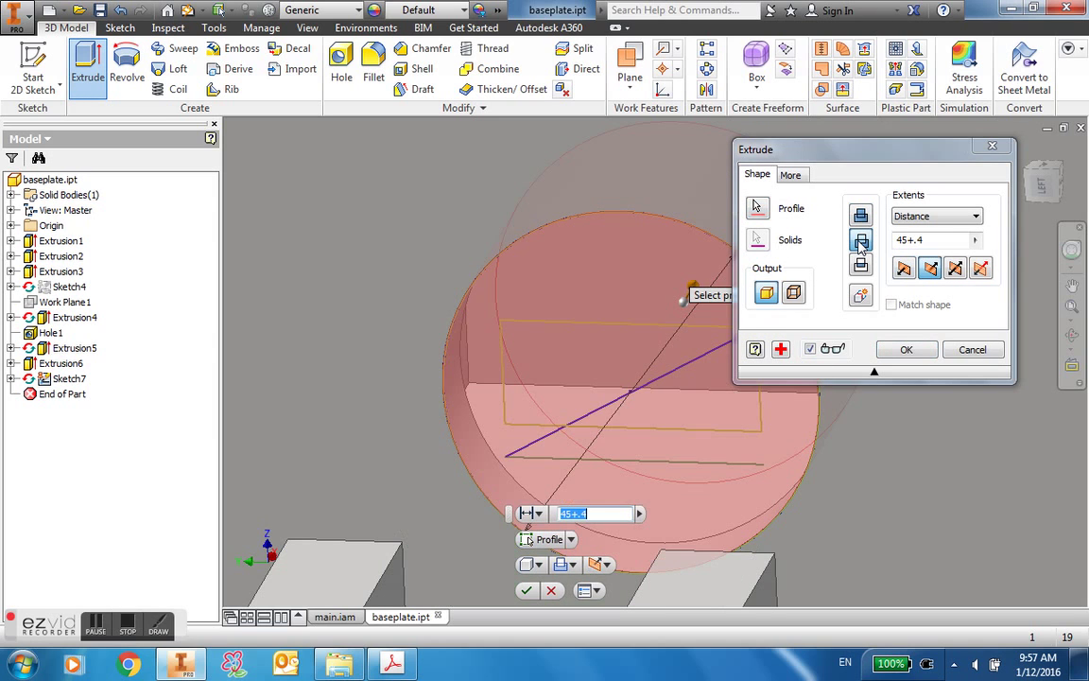
{"action": "left_click", "coordinate": [976, 217]}
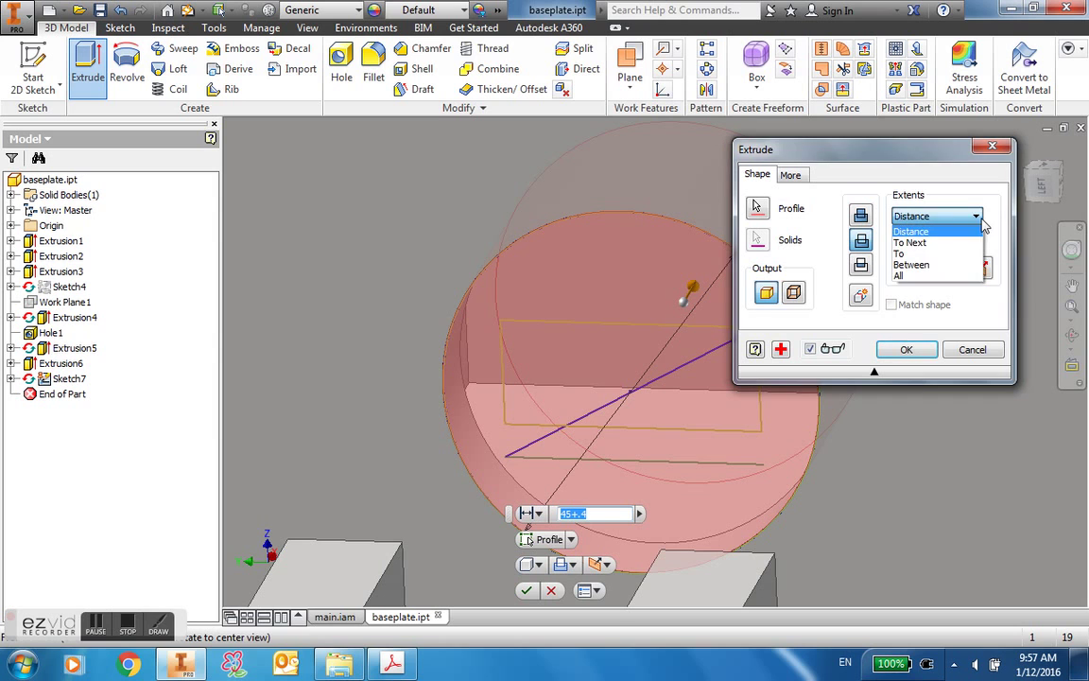
{"action": "left_click", "coordinate": [909, 253]}
{"action": "scroll", "coordinate": [667, 248], "scroll_direction": "up", "scroll_amount": 5}
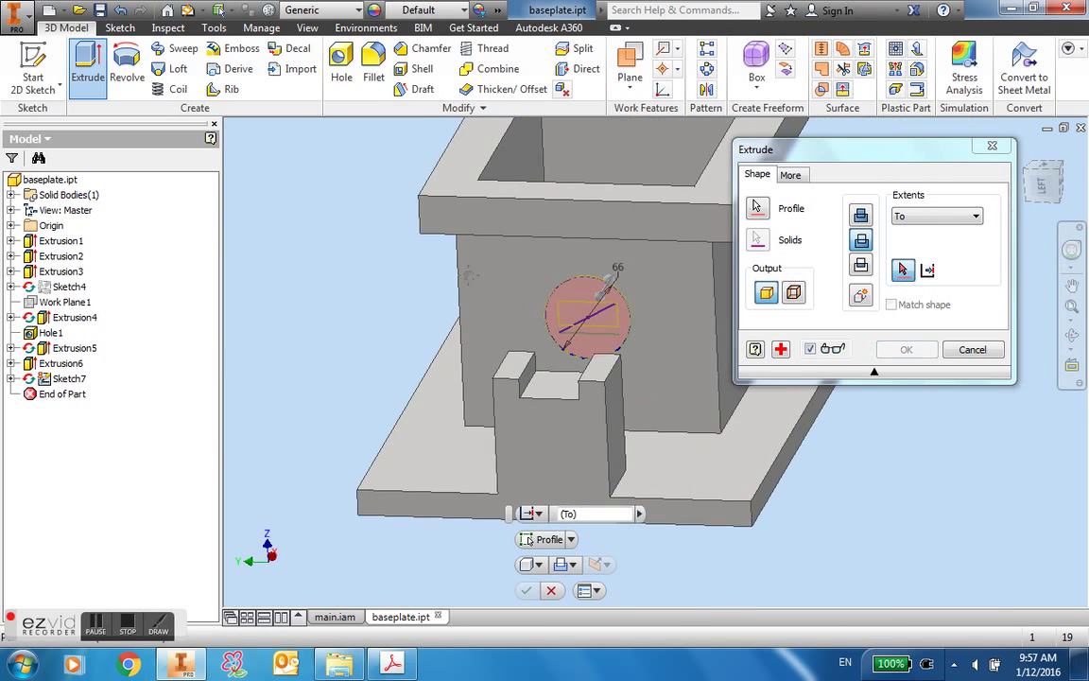
{"action": "middle_click_drag", "start_coordinate": [560, 246], "coordinate": [543, 295], "text": "shift"}
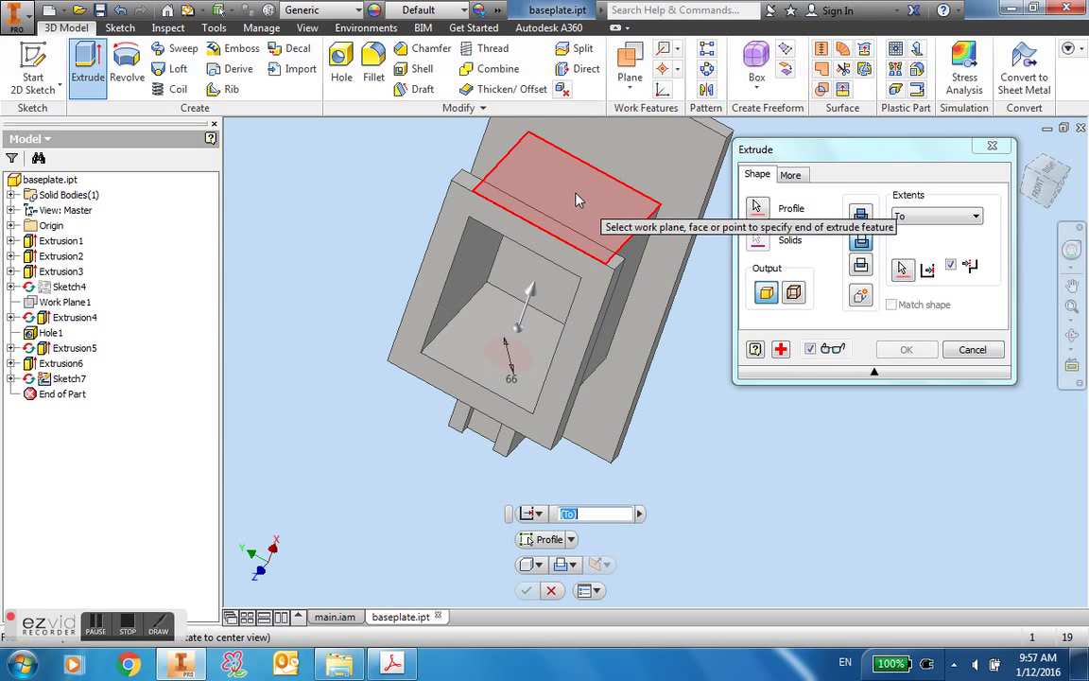
{"action": "left_click", "coordinate": [581, 184]}
{"action": "left_click", "coordinate": [909, 351]}
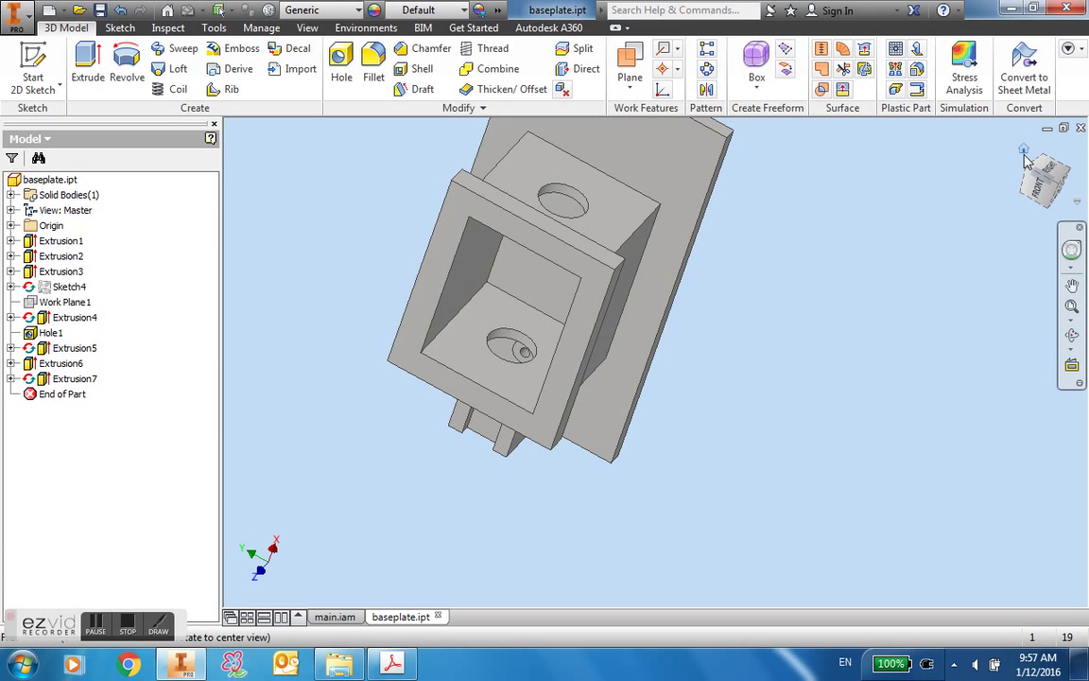
Create a work plane offset inward from the box's outer end wall face beside the support block.
{"action": "left_click", "coordinate": [1023, 151]}
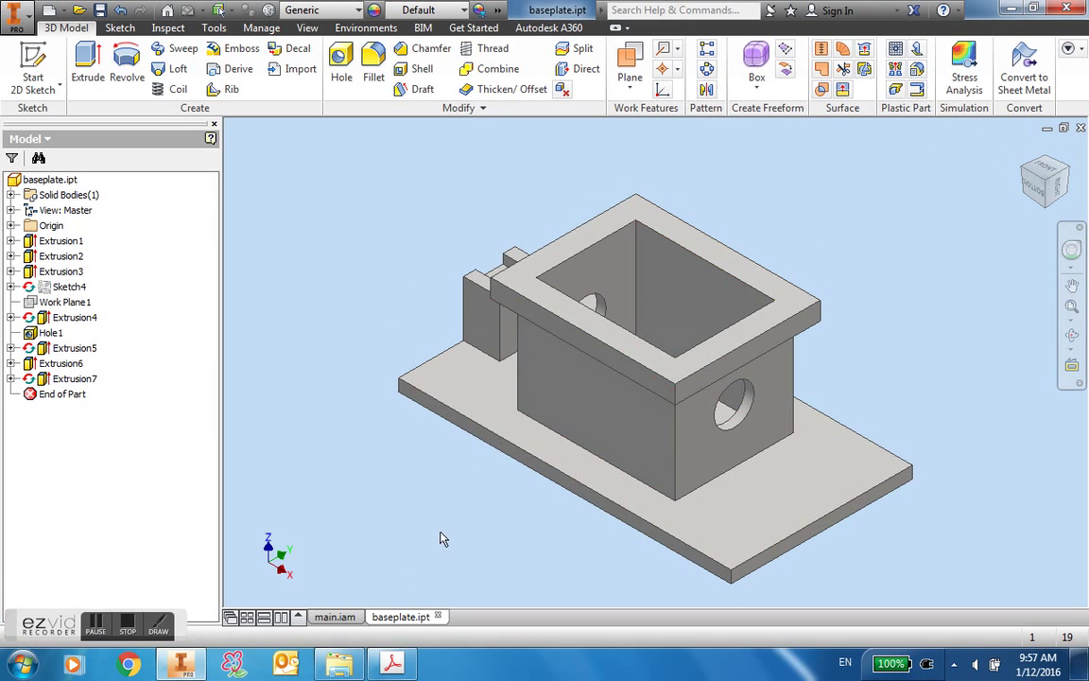
{"action": "middle_click_drag", "start_coordinate": [505, 564], "coordinate": [613, 572], "text": "shift"}
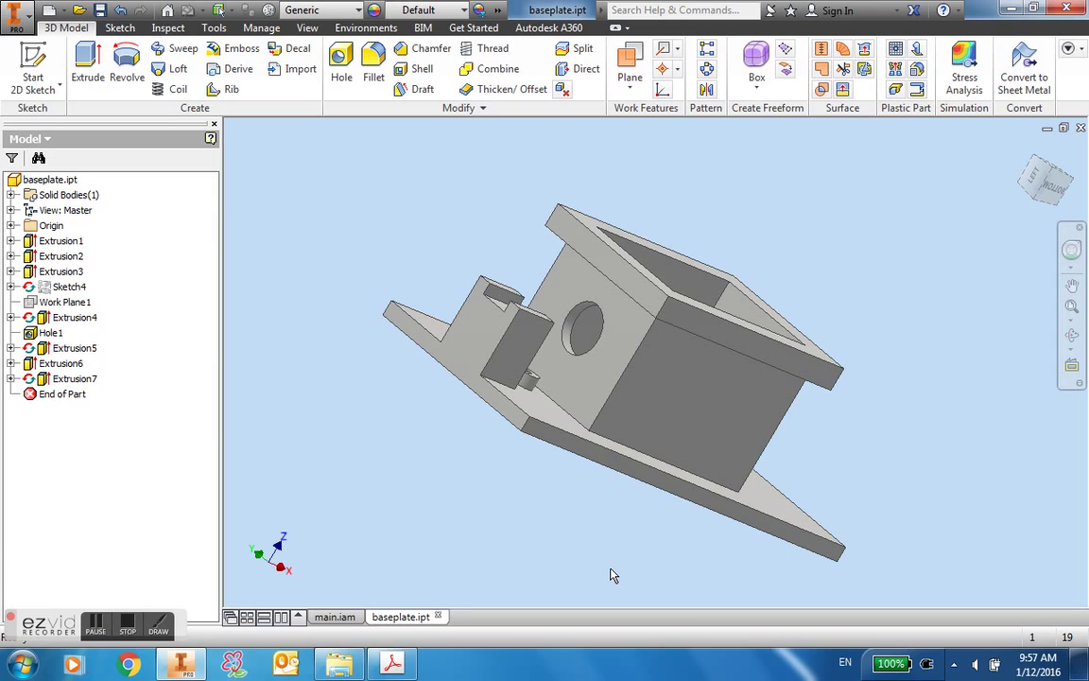
{"action": "left_click", "coordinate": [628, 62]}
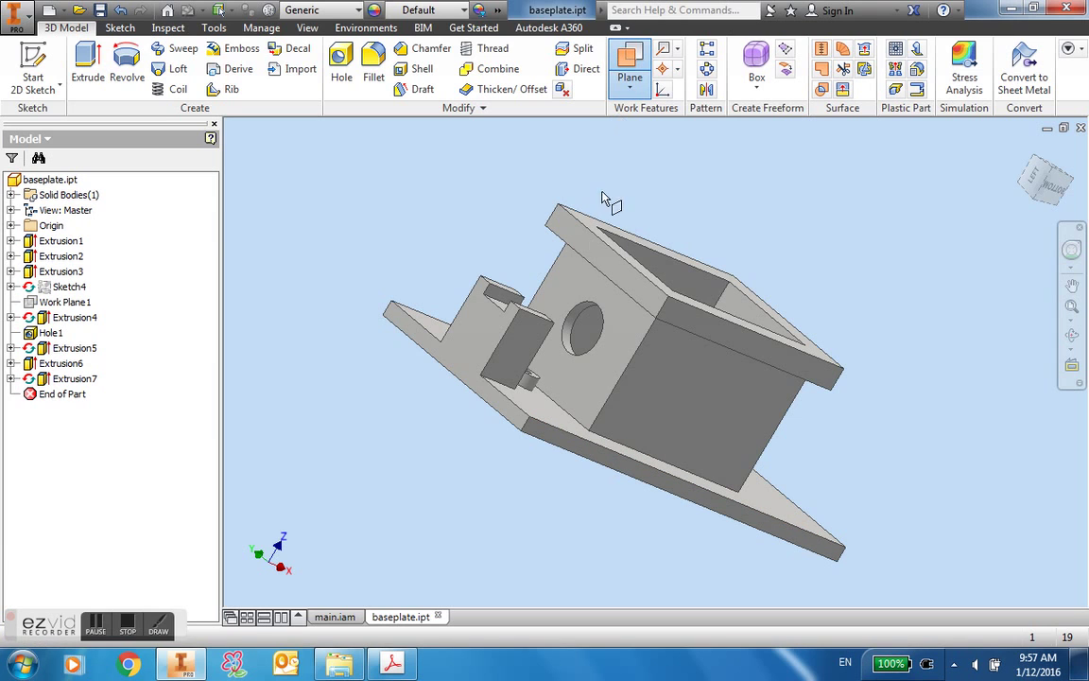
{"action": "left_click", "coordinate": [631, 343]}
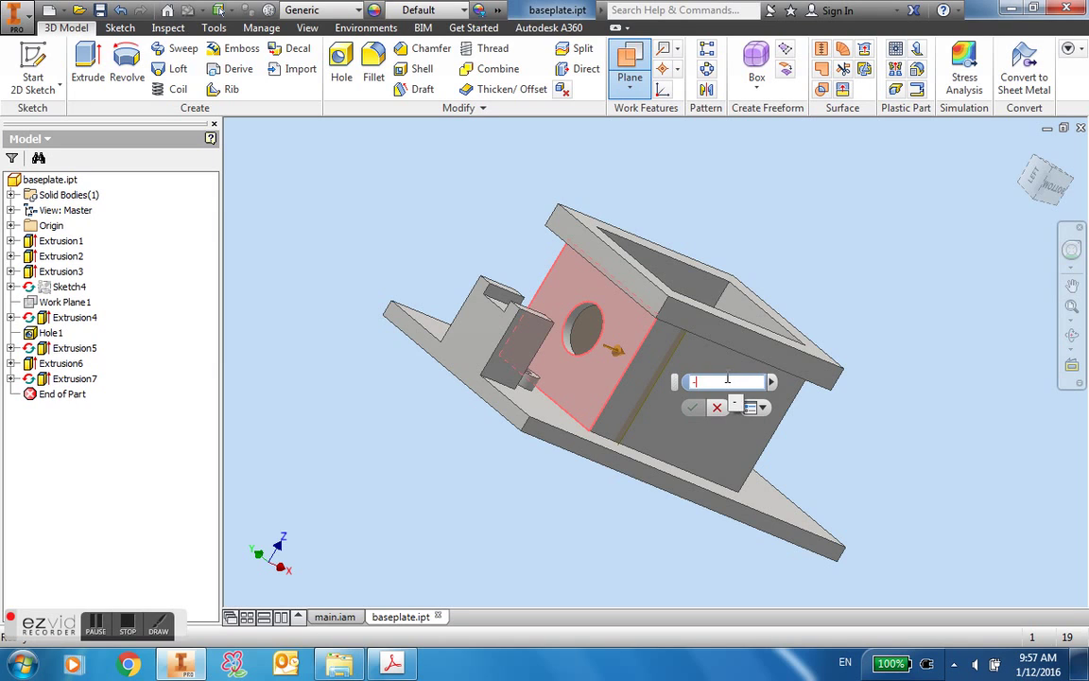
{"action": "key", "text": "Return"}
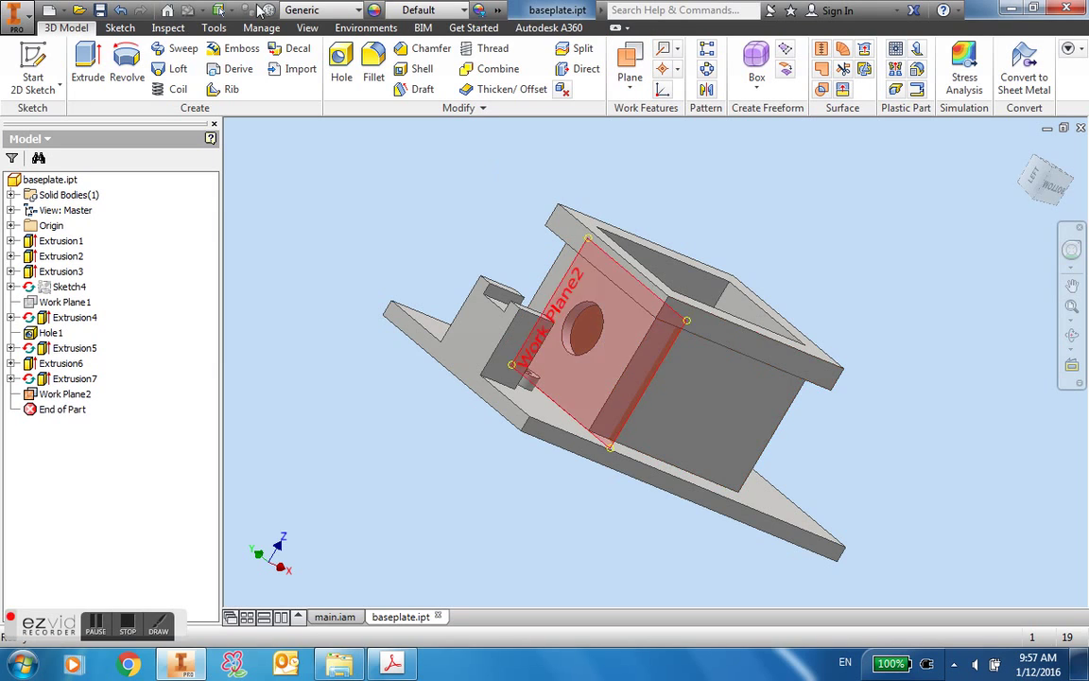
Start a sketch on the new offset work plane, slice the graphics, and project the part's cut edges.
{"action": "left_click", "coordinate": [30, 63]}
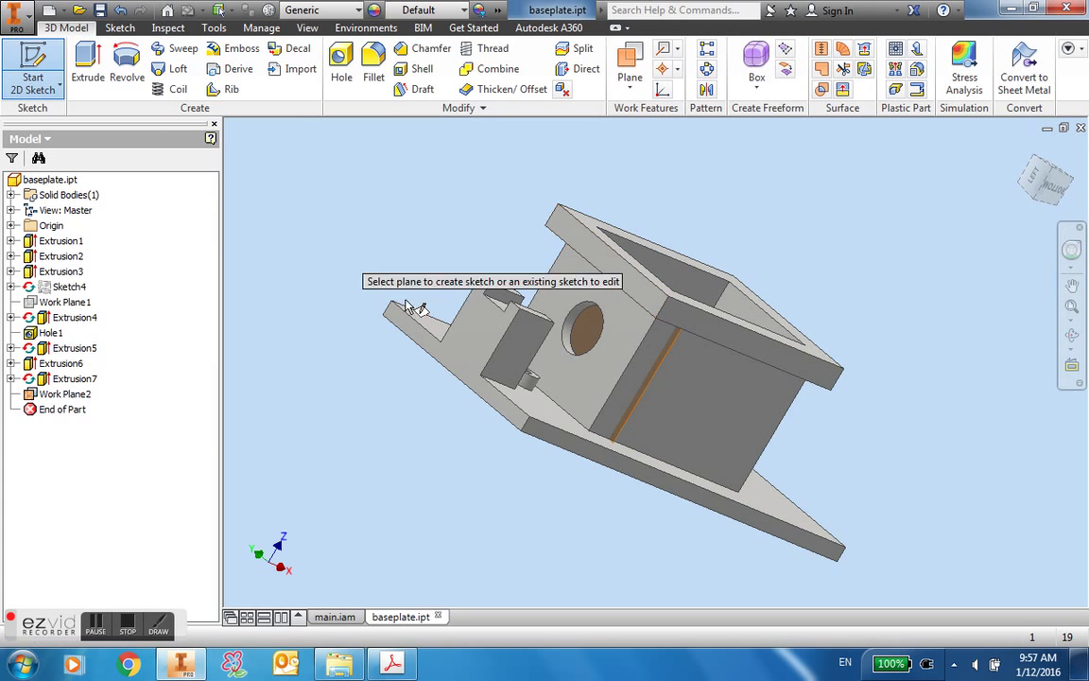
{"action": "left_click", "coordinate": [623, 435]}
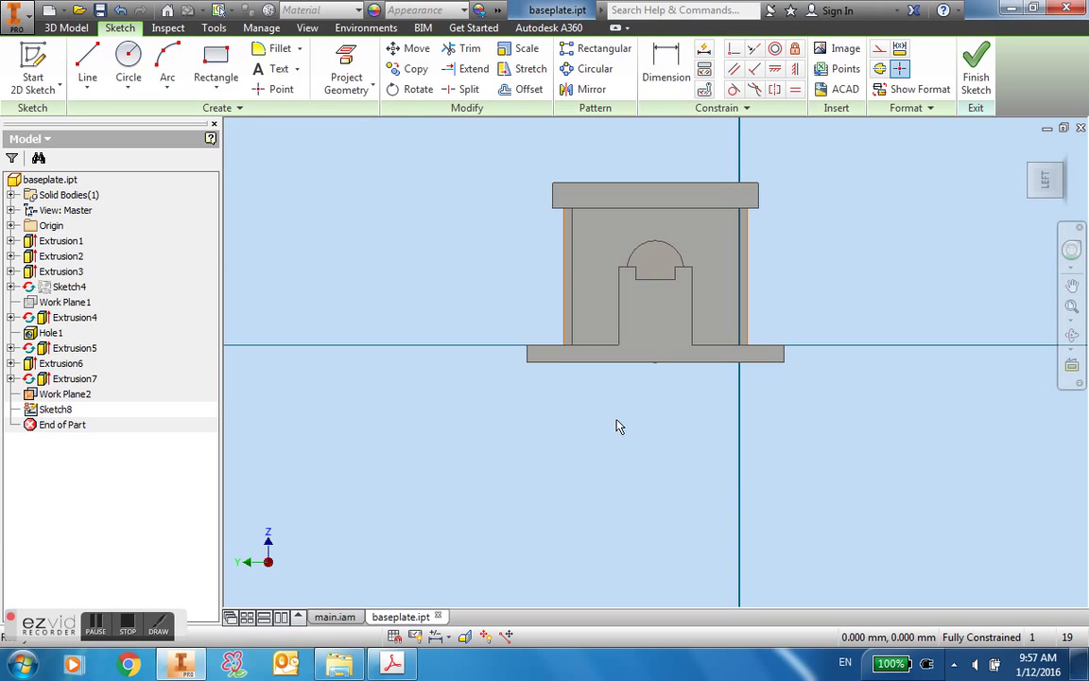
{"action": "key", "text": "F7"}
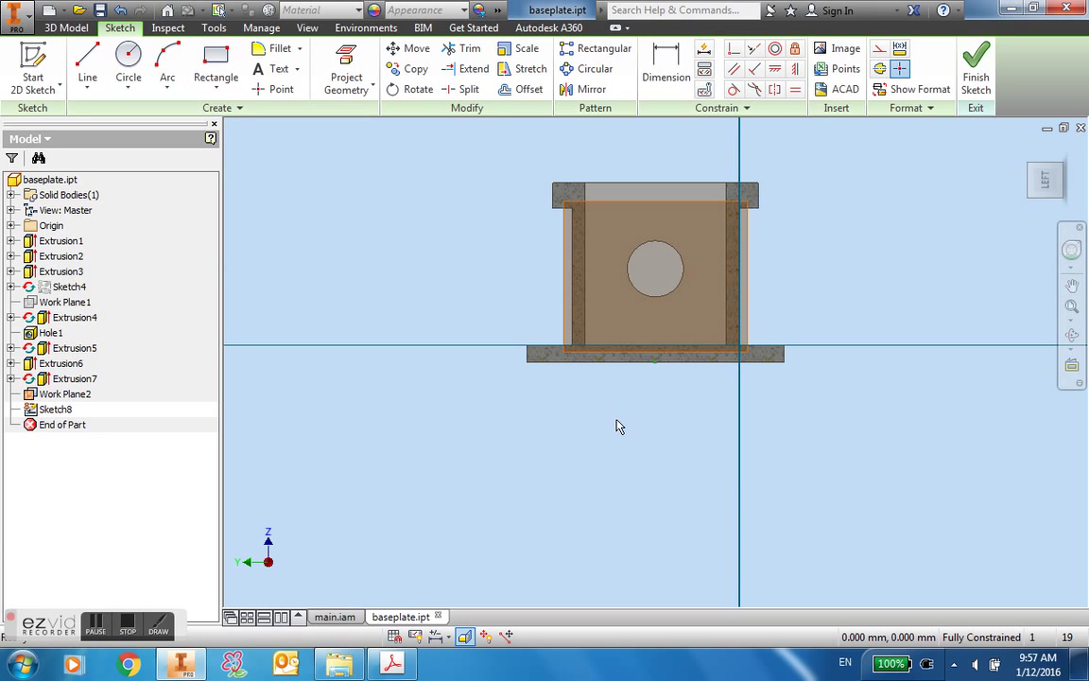
{"action": "left_click", "coordinate": [326, 87]}
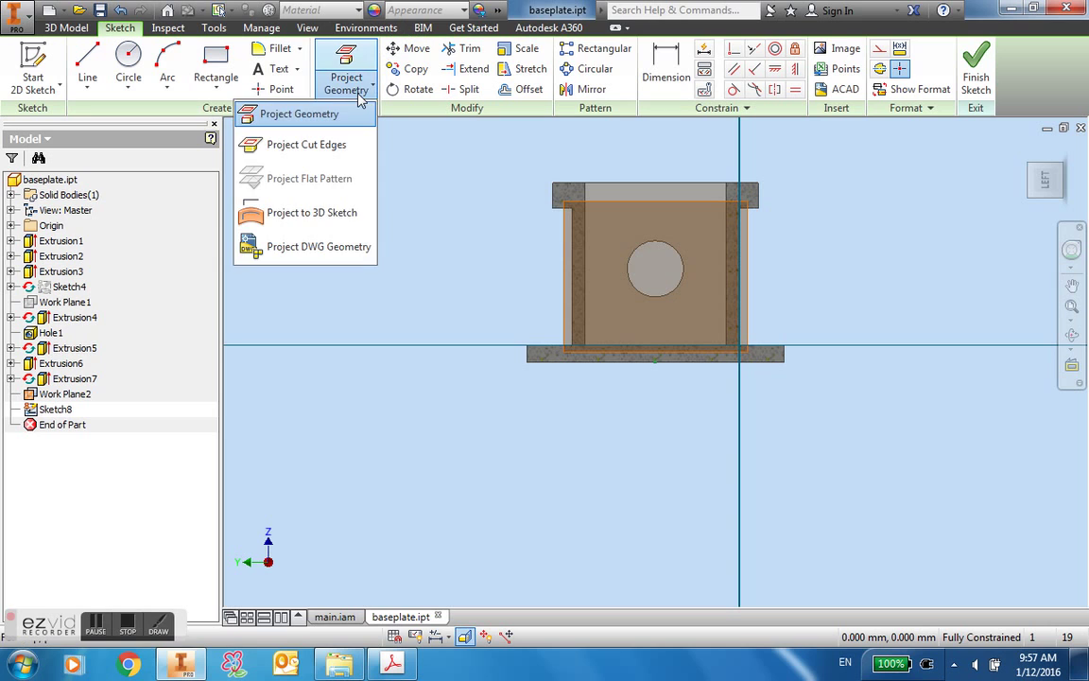
{"action": "left_click", "coordinate": [346, 152]}
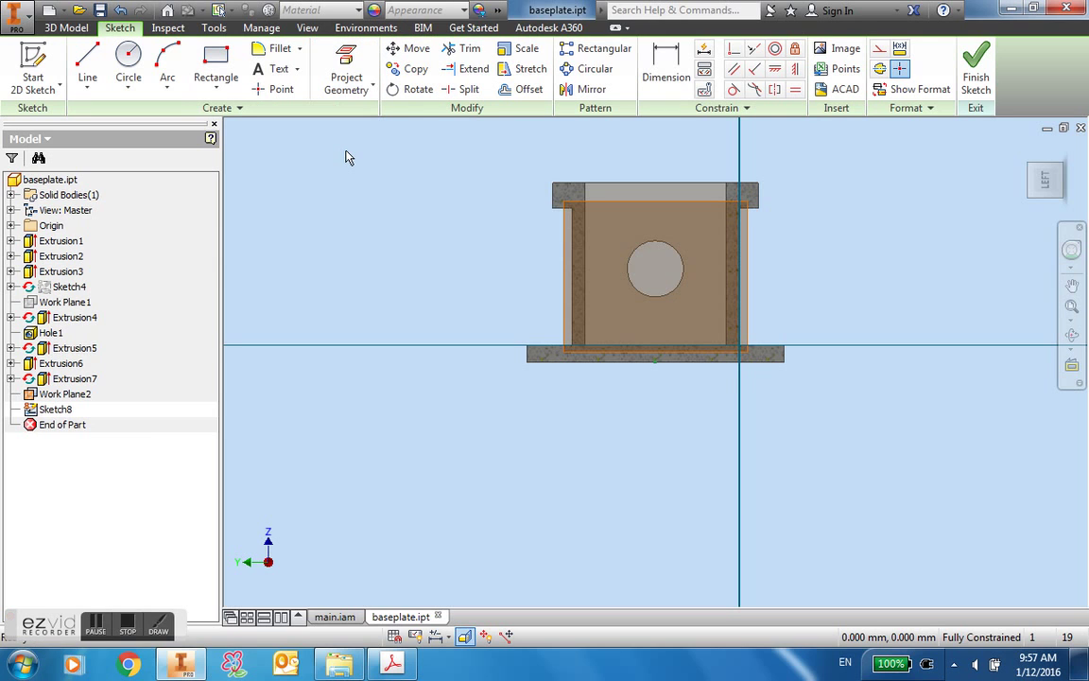
{"action": "scroll", "coordinate": [613, 294], "scroll_direction": "up", "scroll_amount": 5}
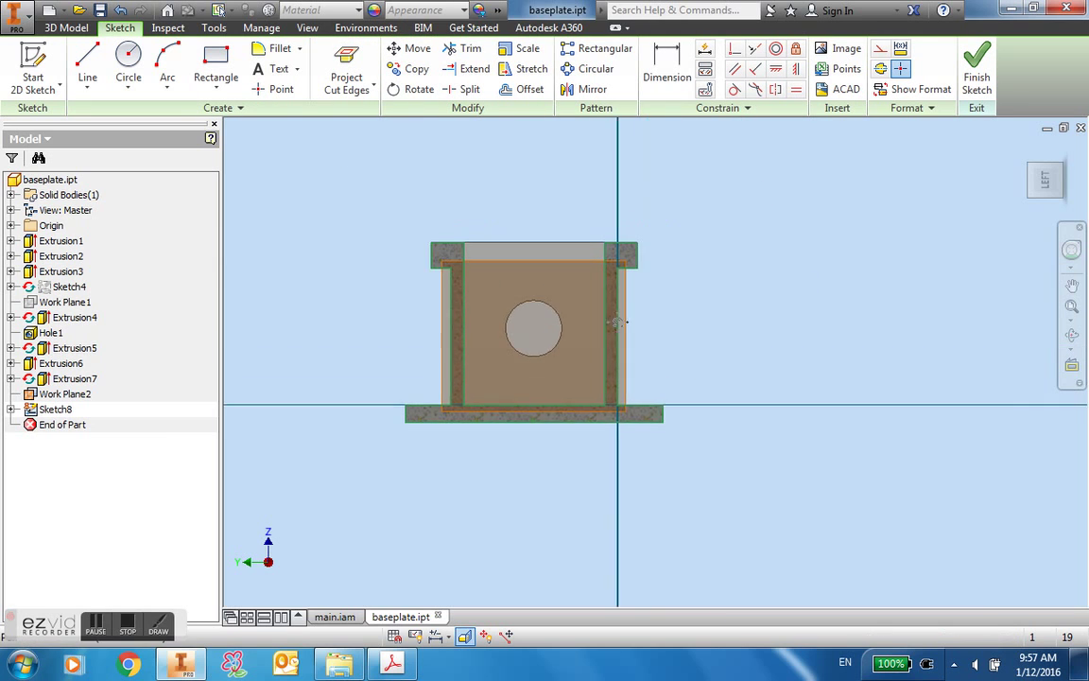
{"action": "scroll", "coordinate": [569, 287], "scroll_direction": "down", "scroll_amount": 5}
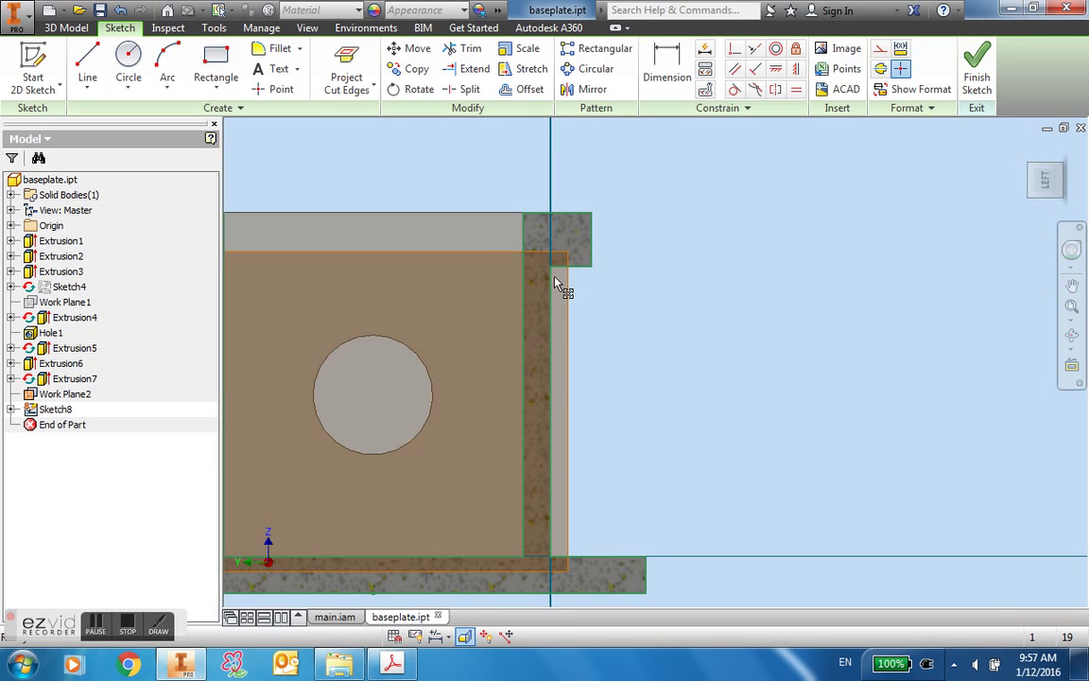
Draw a slanted line from the rim's lower outer corner to the baseplate's upper outer corner, and finish the sketch.
{"action": "left_click", "coordinate": [87, 71]}
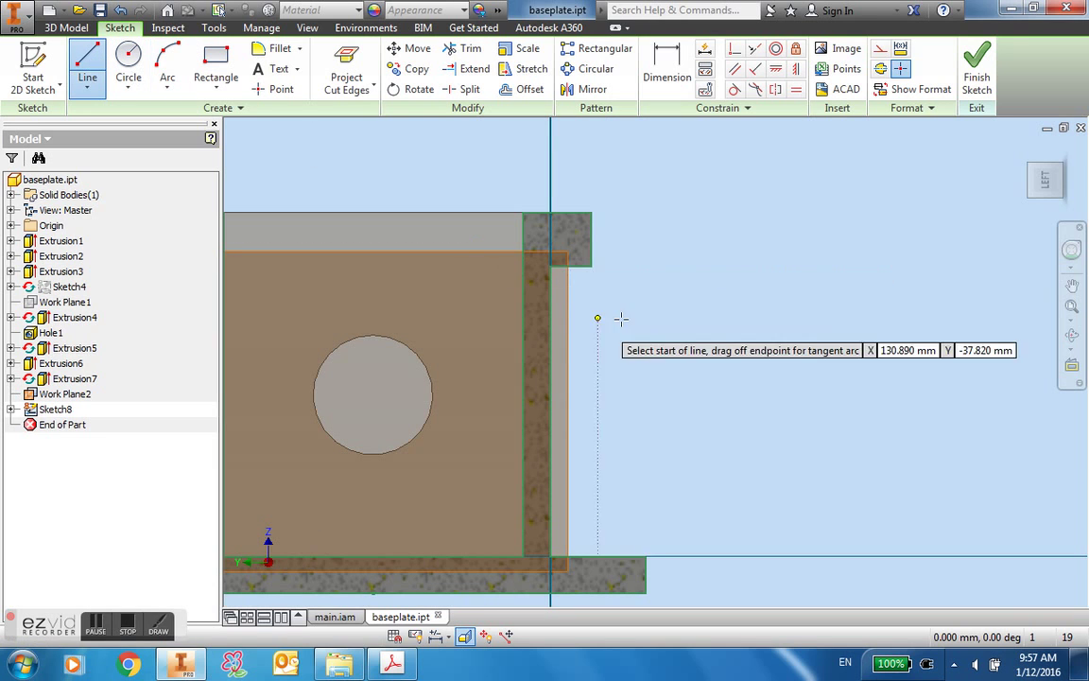
{"action": "left_click", "coordinate": [591, 266]}
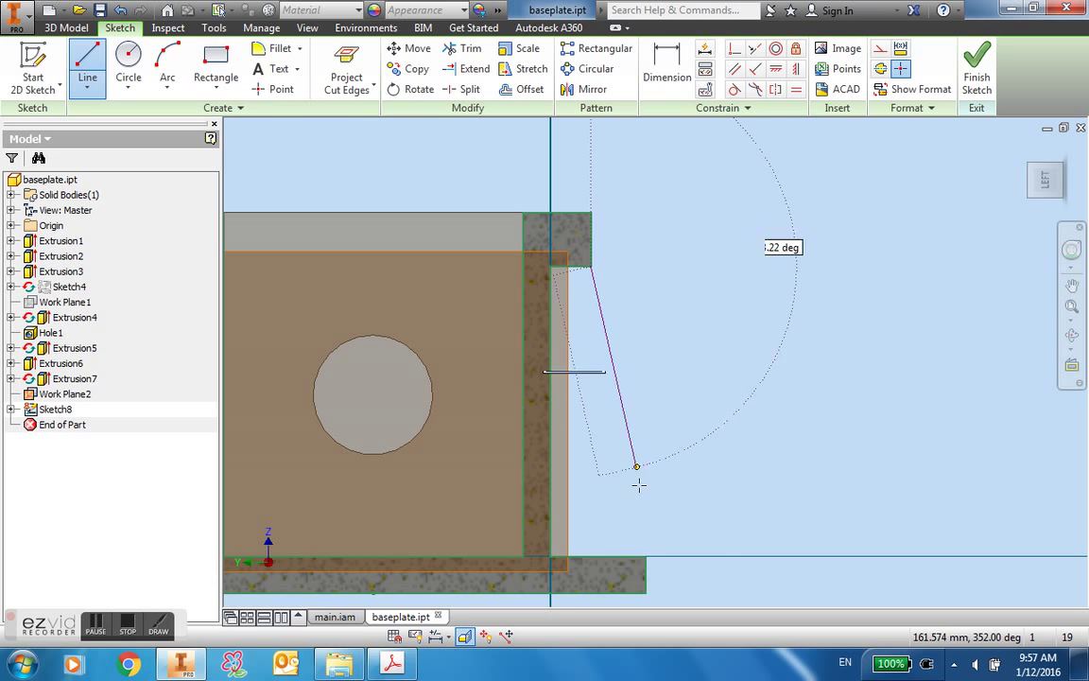
{"action": "double_click", "coordinate": [644, 556]}
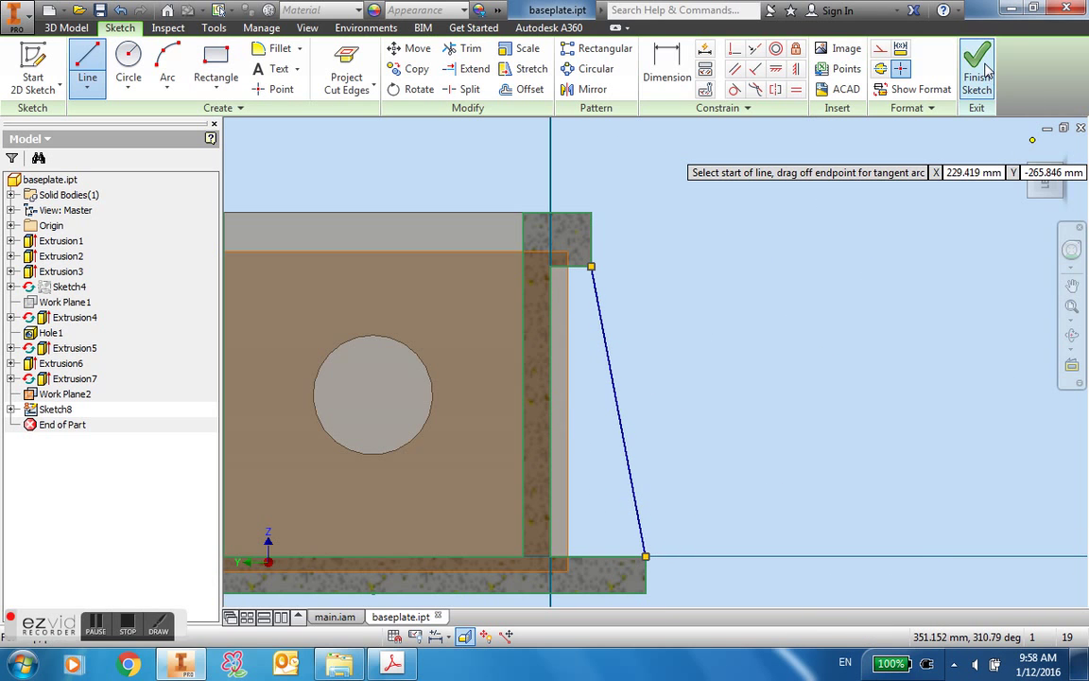
{"action": "left_click", "coordinate": [980, 71]}
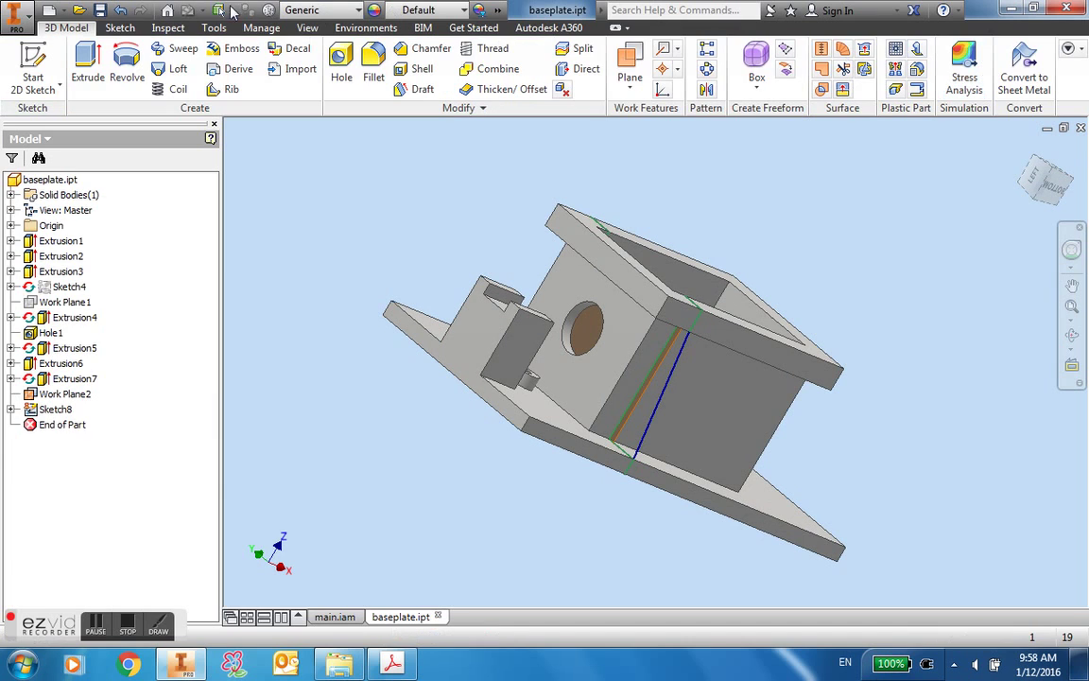
Extrude the rib profile between the box's side wall and the slanted line 15 mm symmetrically, joined to the body.
{"action": "left_click", "coordinate": [92, 59]}
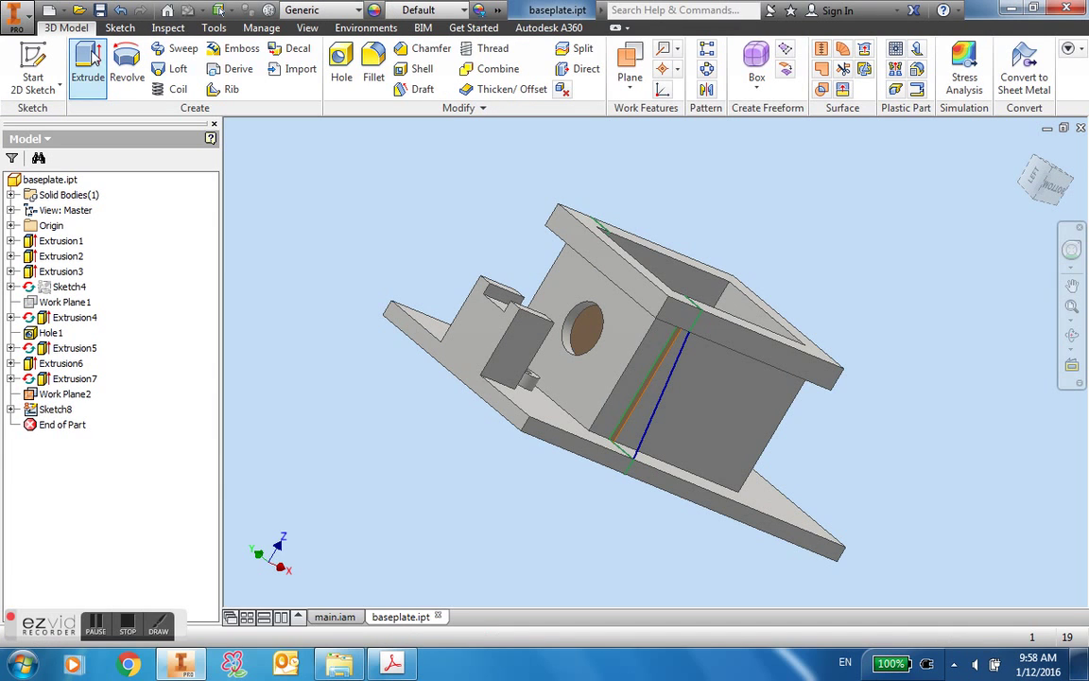
{"action": "left_click", "coordinate": [639, 428]}
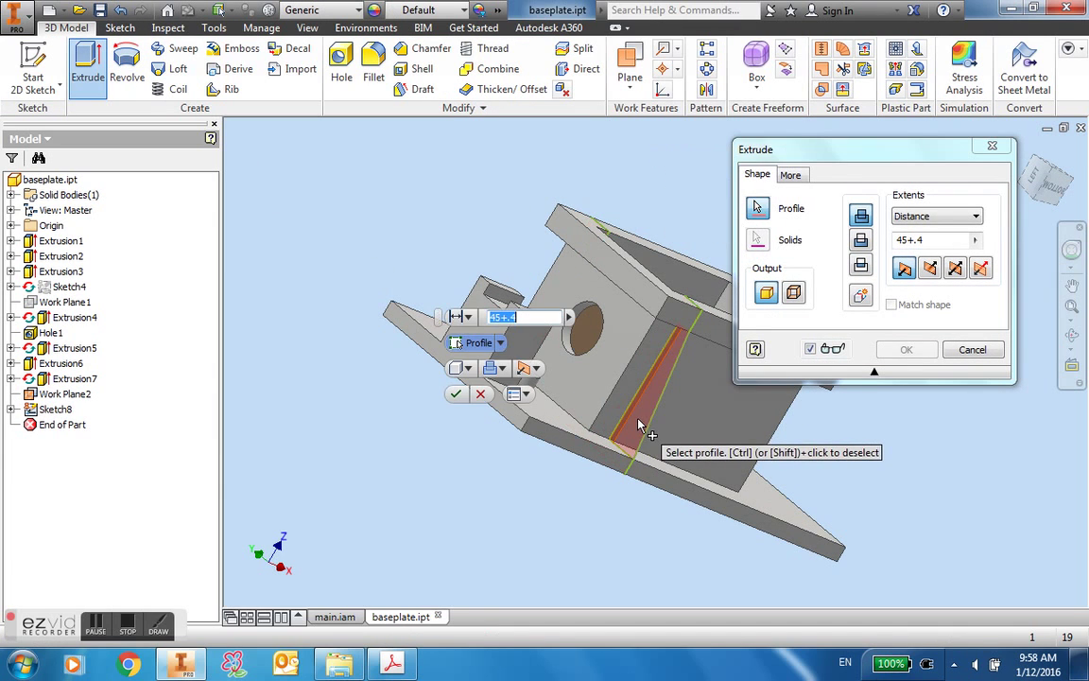
{"action": "left_click", "coordinate": [955, 270]}
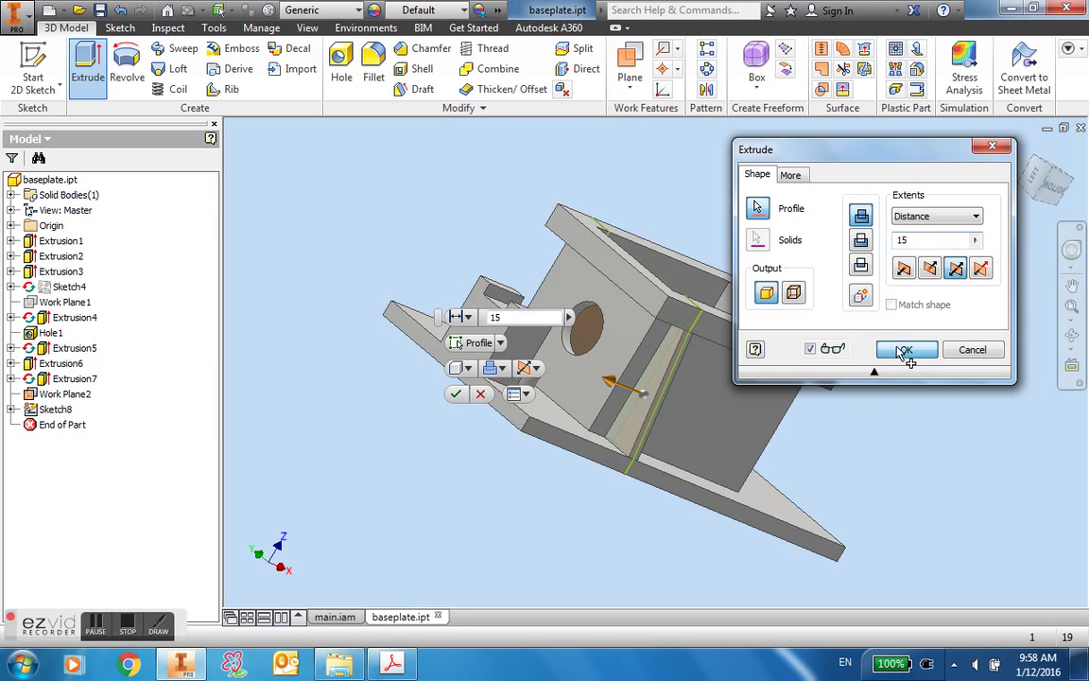
{"action": "left_click", "coordinate": [904, 350]}
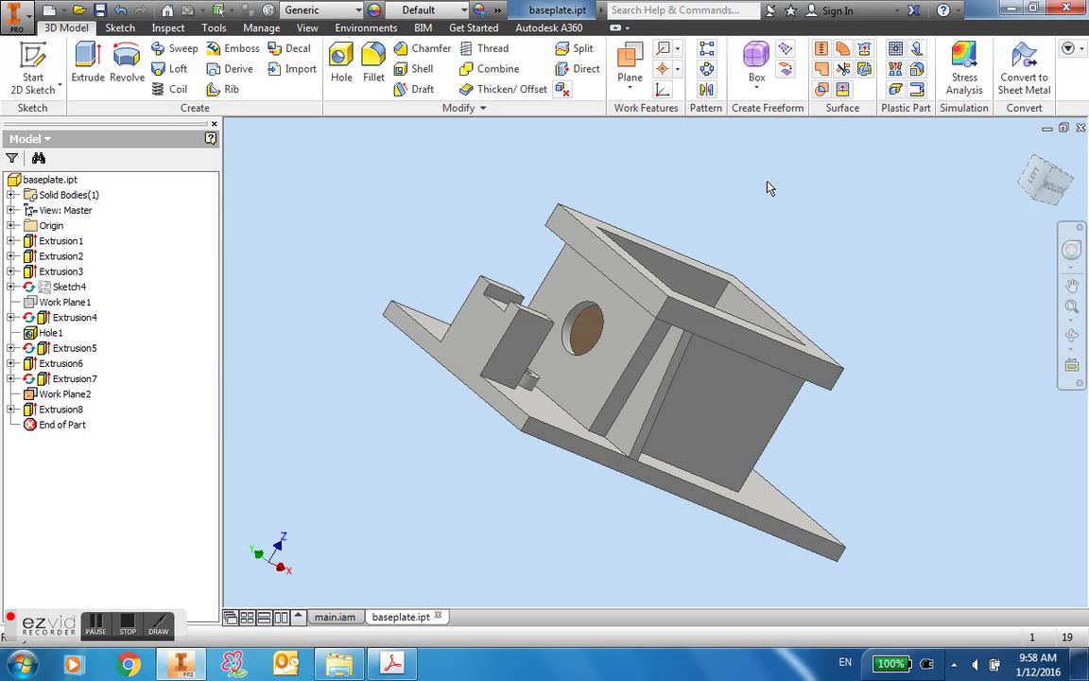
Start a sketch on the baseplate's upper face and draw a horizontal center-to-center slot about 34 mm wide across the end edge below the support block.
{"action": "middle_click_drag", "start_coordinate": [723, 254], "coordinate": [620, 267], "text": "shift"}
{"action": "left_click", "coordinate": [33, 76]}
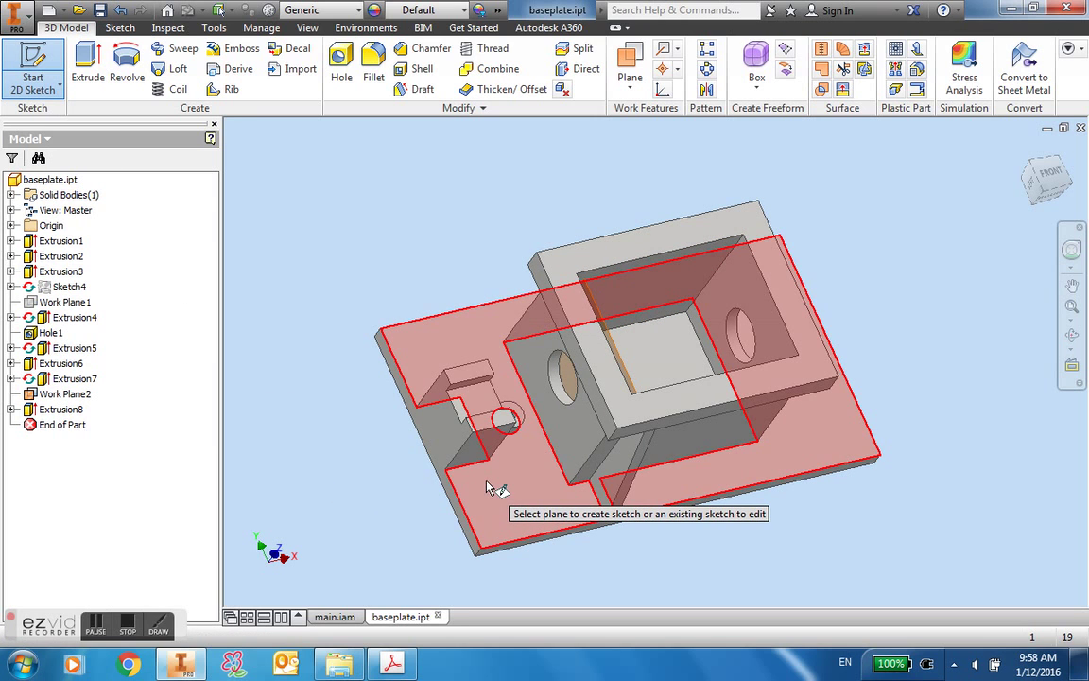
{"action": "left_click", "coordinate": [489, 487]}
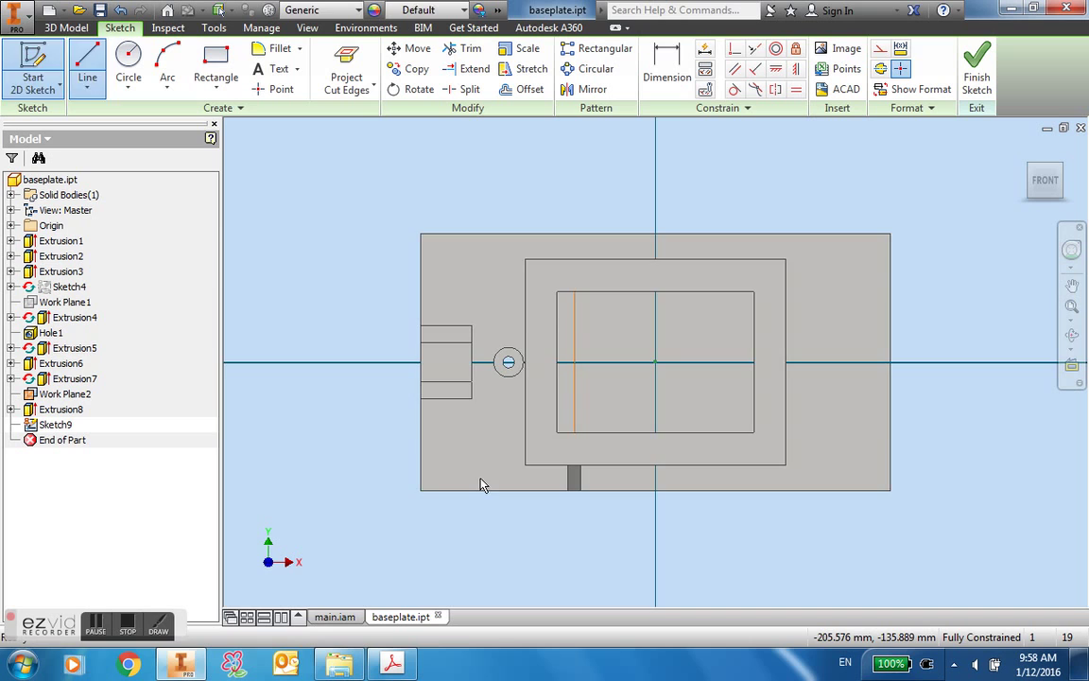
{"action": "left_click", "coordinate": [217, 88]}
{"action": "left_click", "coordinate": [144, 258]}
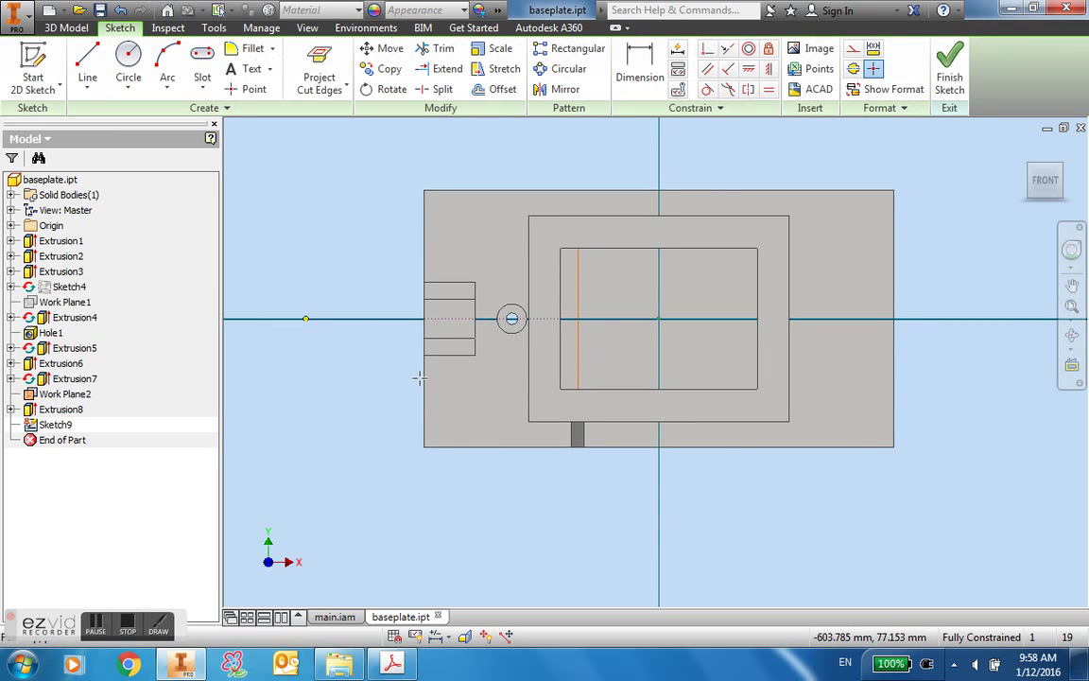
{"action": "left_click", "coordinate": [395, 401]}
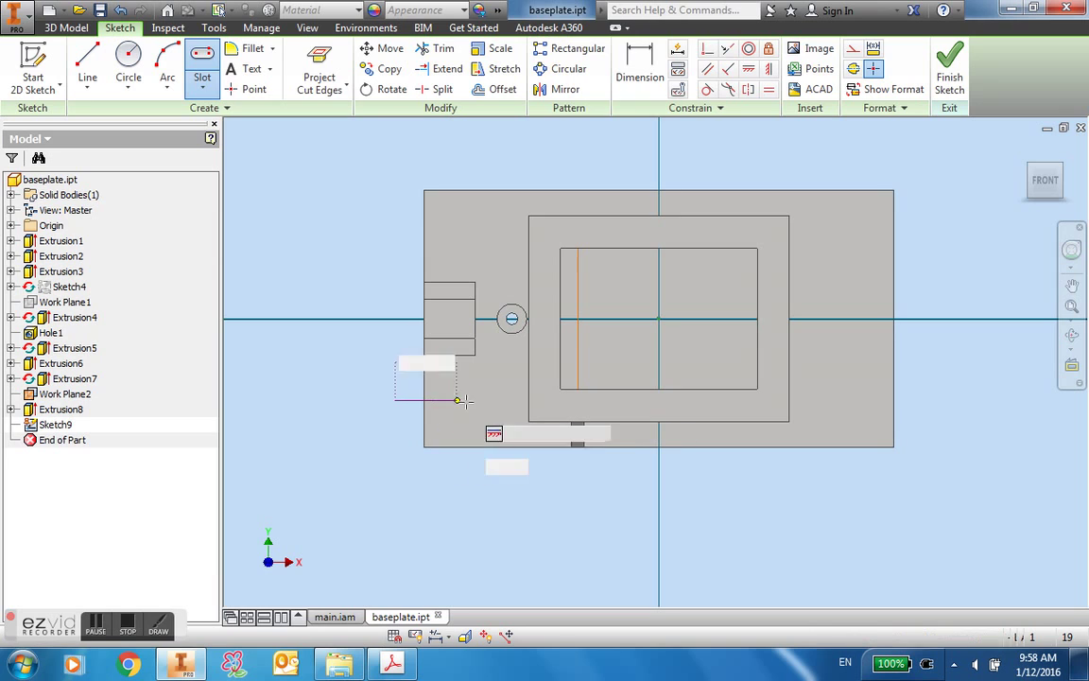
{"action": "left_click", "coordinate": [466, 401]}
{"action": "left_click", "coordinate": [466, 415]}
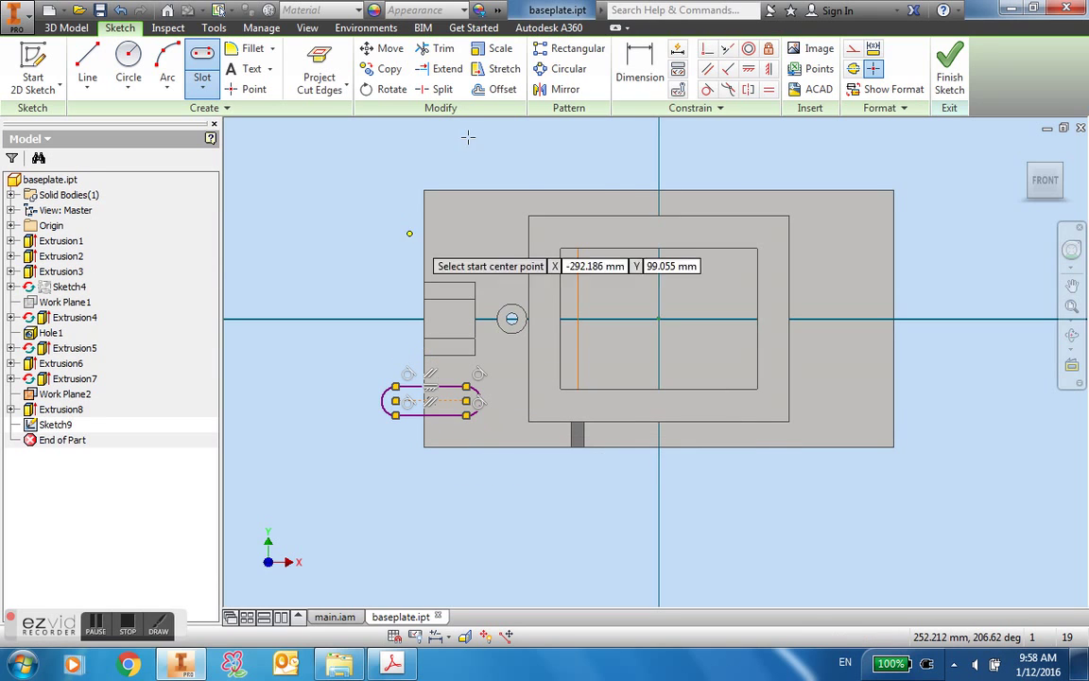
Constrain the slot's outer center point coincident with the baseplate's end edge.
{"action": "left_click", "coordinate": [707, 50]}
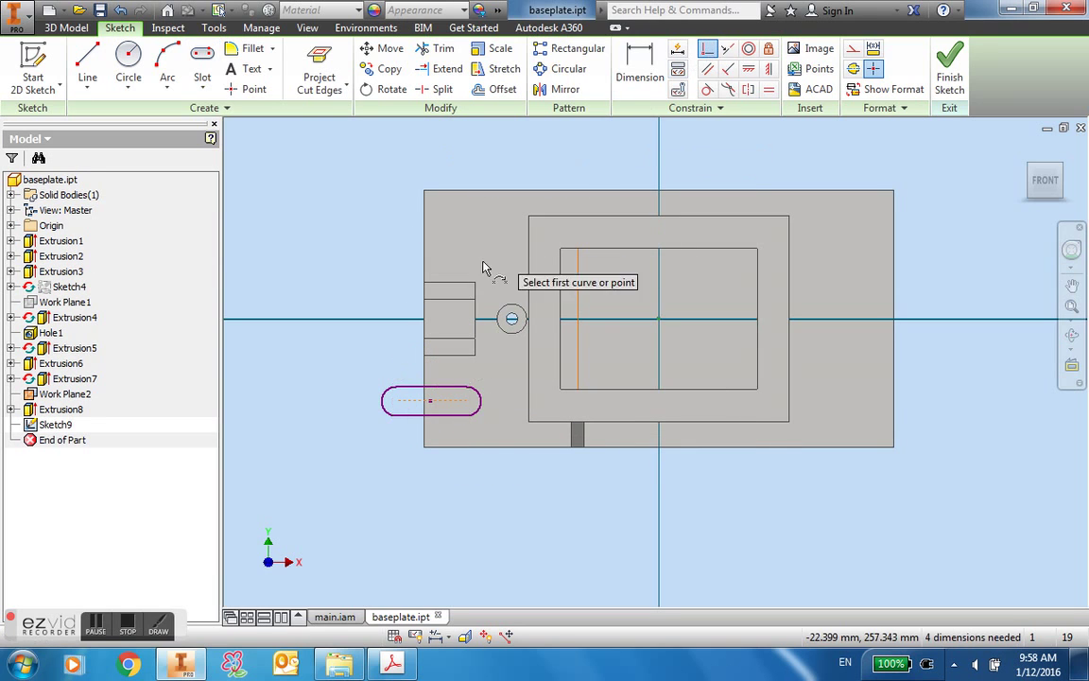
{"action": "left_click", "coordinate": [423, 382]}
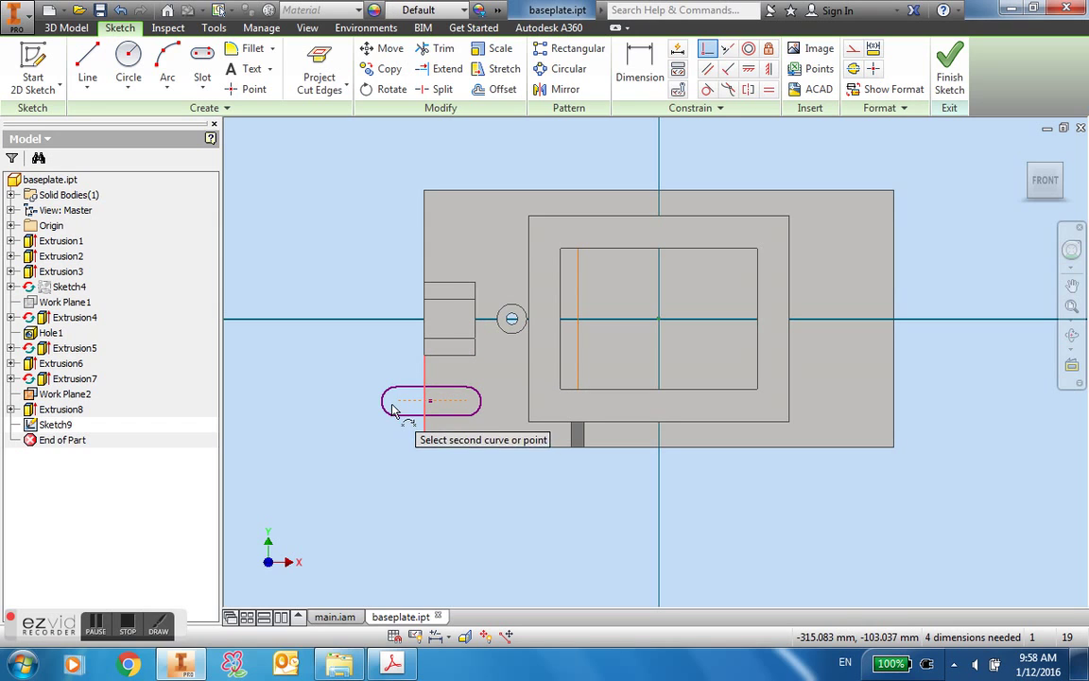
{"action": "left_click", "coordinate": [396, 402]}
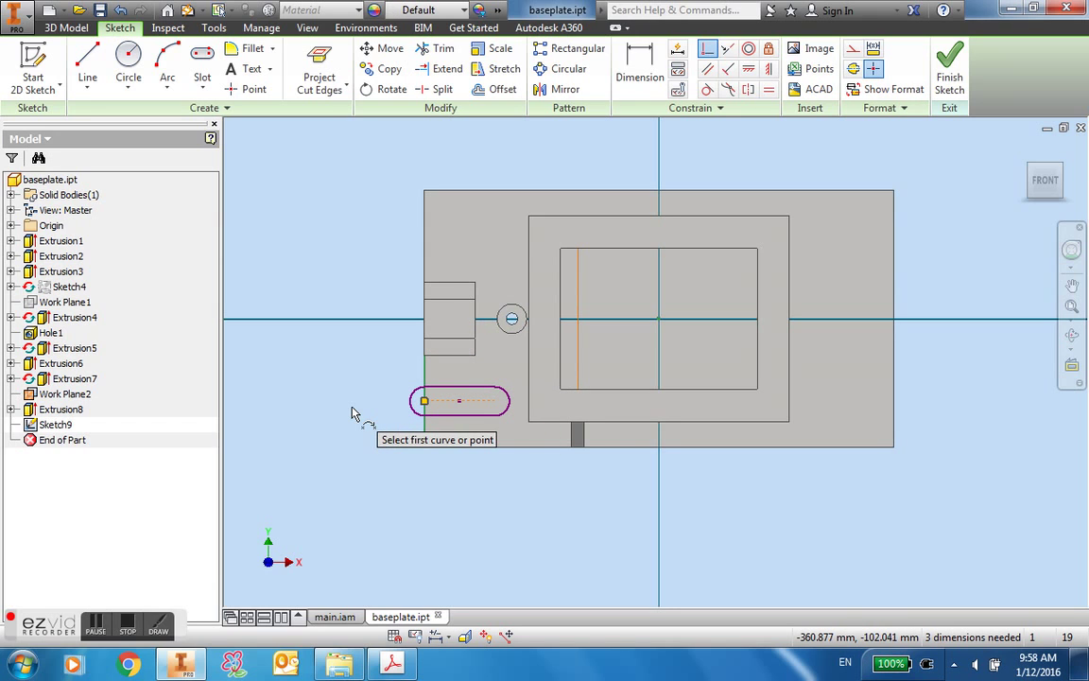
Check the slot dimensions in the Annex B.pdf drawing and set the slot centerline's distance from the horizontal axis to 200/2 mm.
{"action": "left_click", "coordinate": [393, 662]}
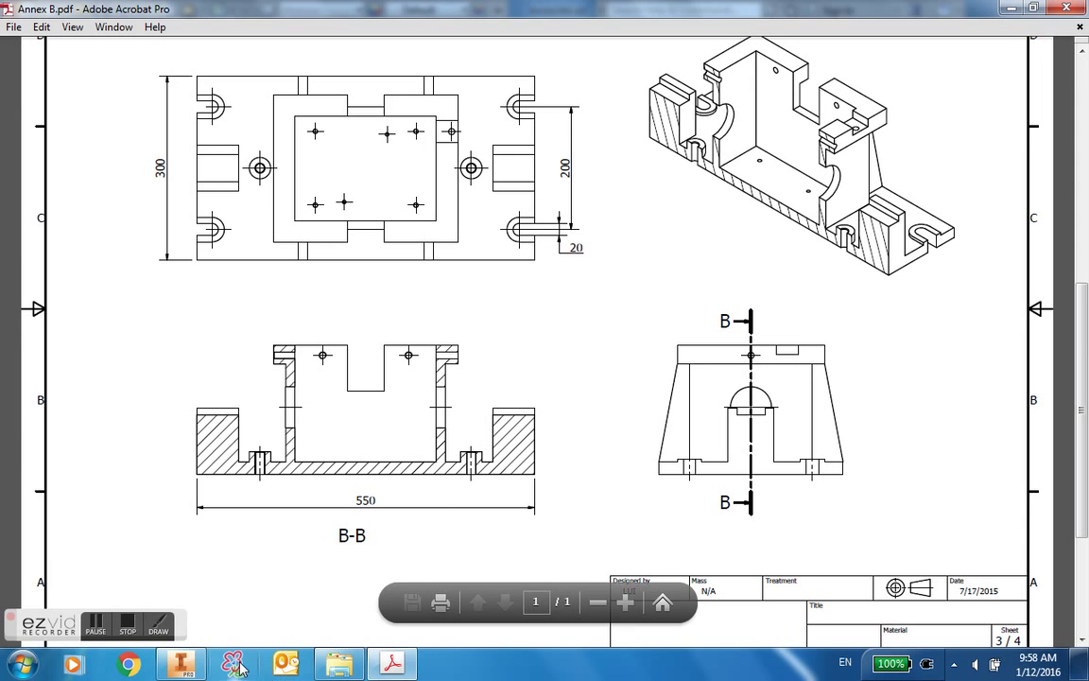
{"action": "left_click", "coordinate": [183, 665]}
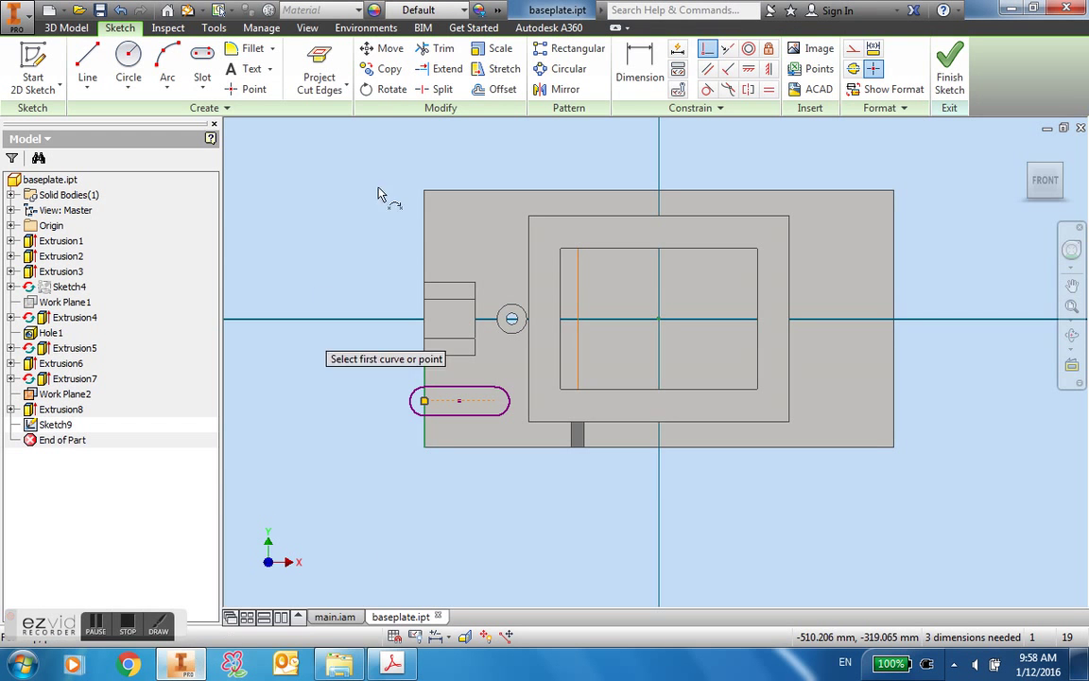
{"action": "left_click", "coordinate": [639, 66]}
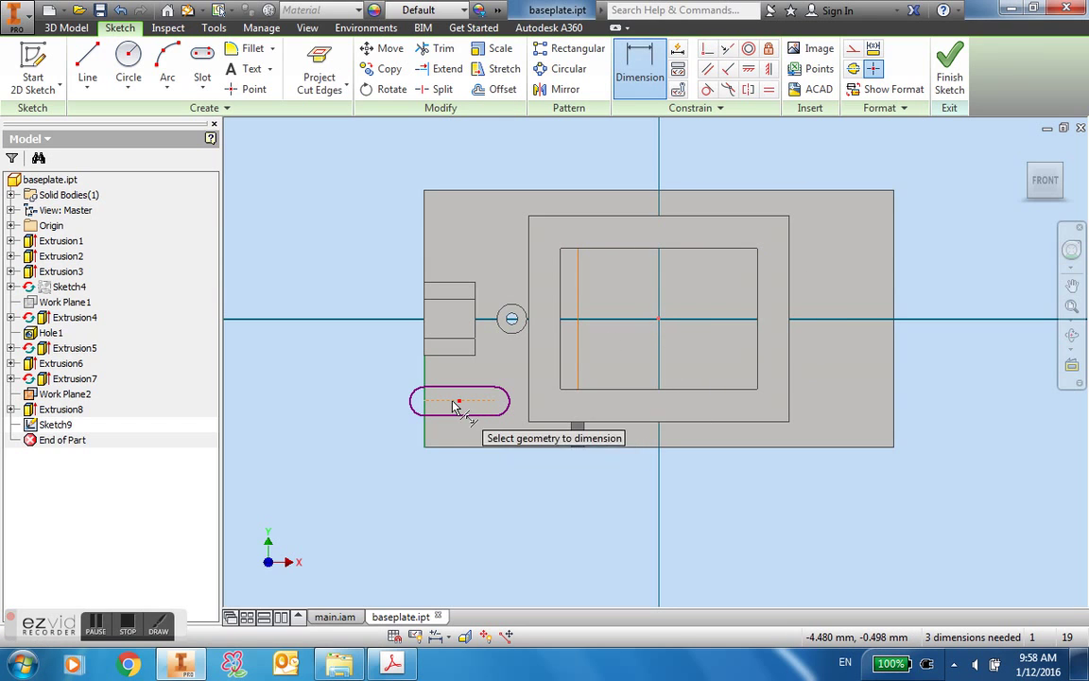
{"action": "left_click", "coordinate": [321, 319]}
{"action": "left_click", "coordinate": [312, 353]}
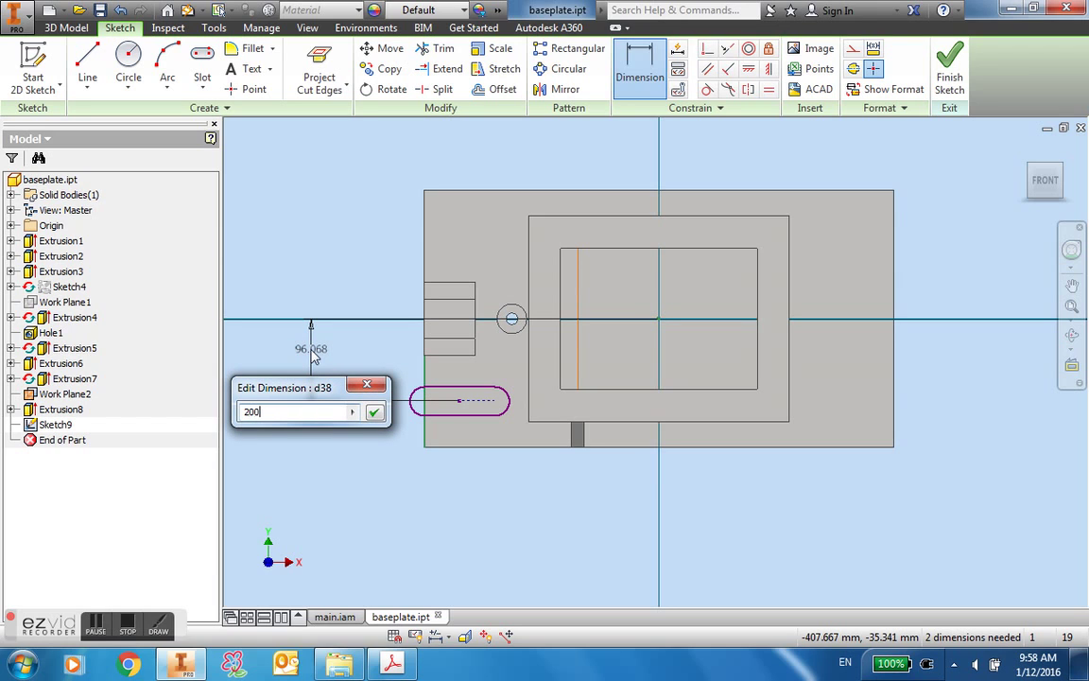
{"action": "type", "text": "200/2"}
{"action": "left_click", "coordinate": [367, 383]}
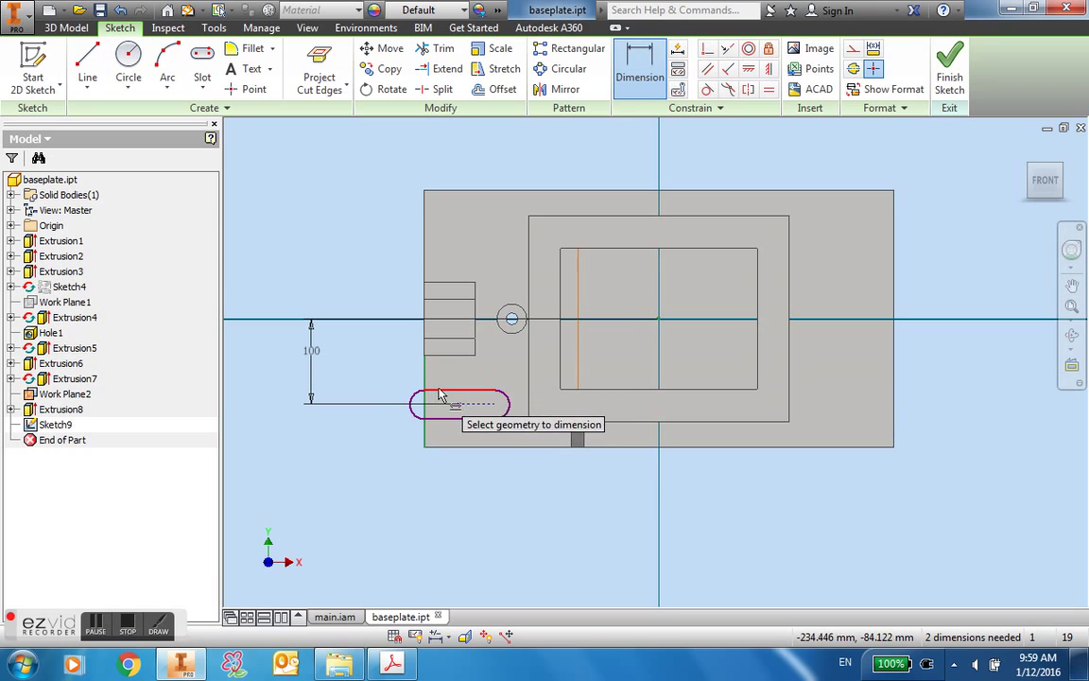
Set the slot's width to 20 mm and the distance from the baseplate's end edge to its inner center to 75 mm.
{"action": "left_click", "coordinate": [443, 420]}
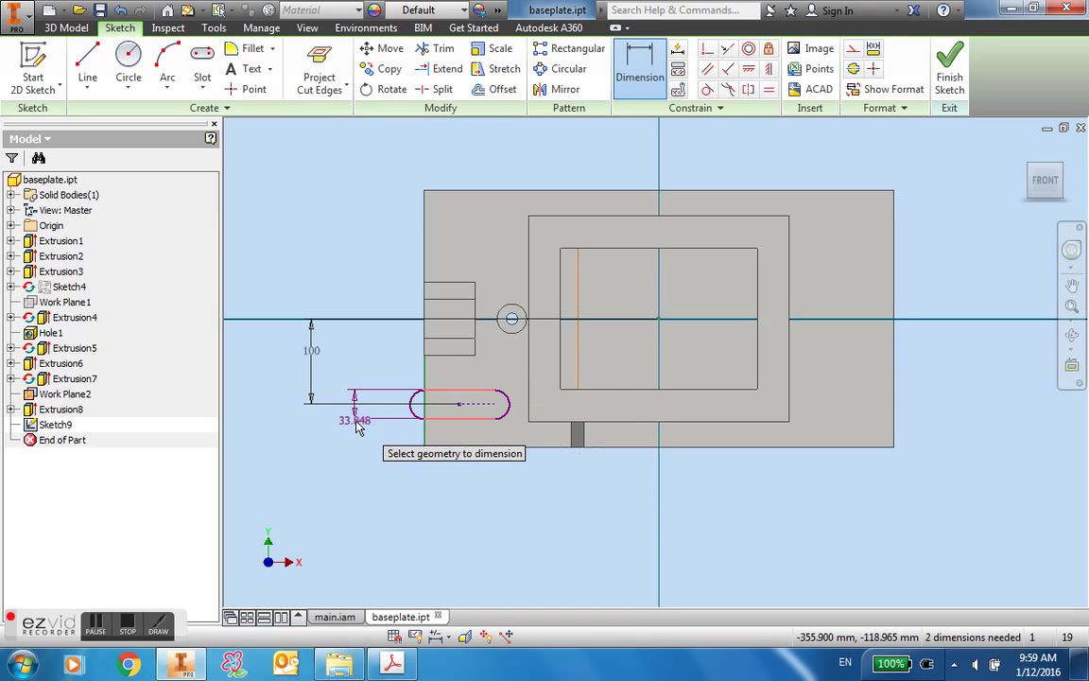
{"action": "left_click", "coordinate": [357, 425]}
{"action": "type", "text": "20"}
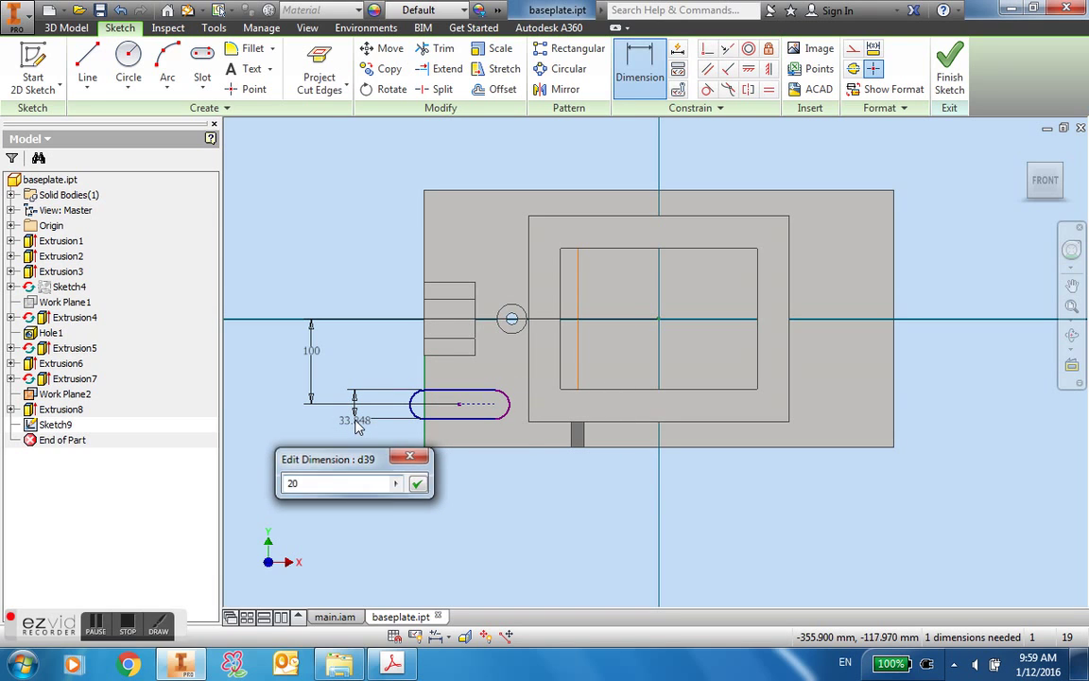
{"action": "key", "text": "Return"}
{"action": "left_click", "coordinate": [480, 408]}
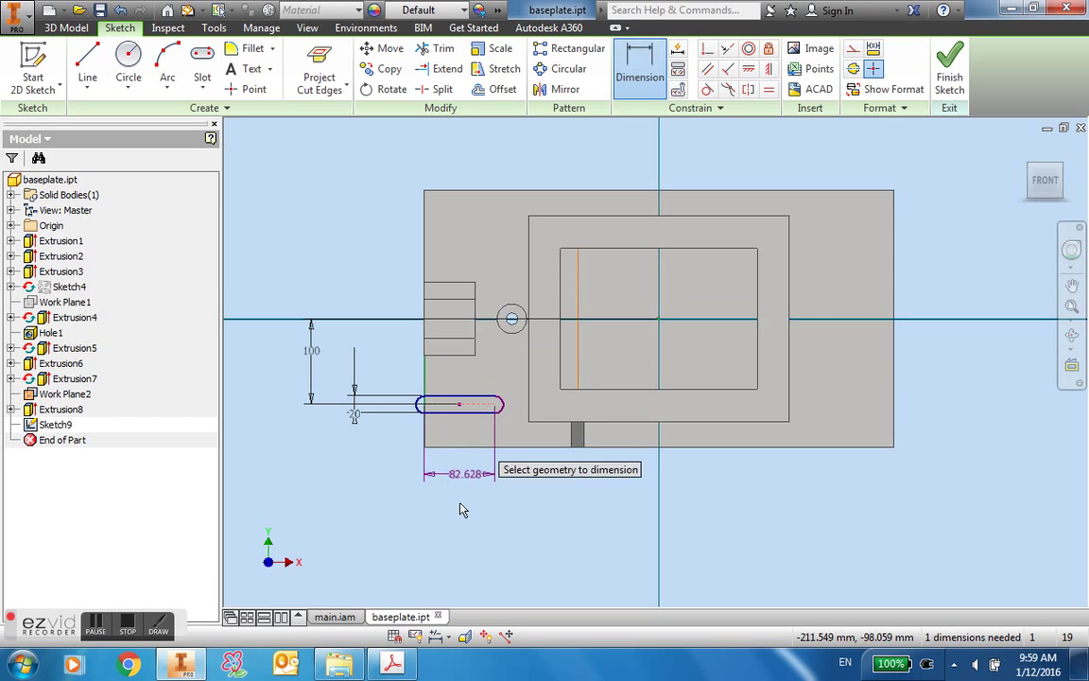
{"action": "left_click", "coordinate": [461, 508]}
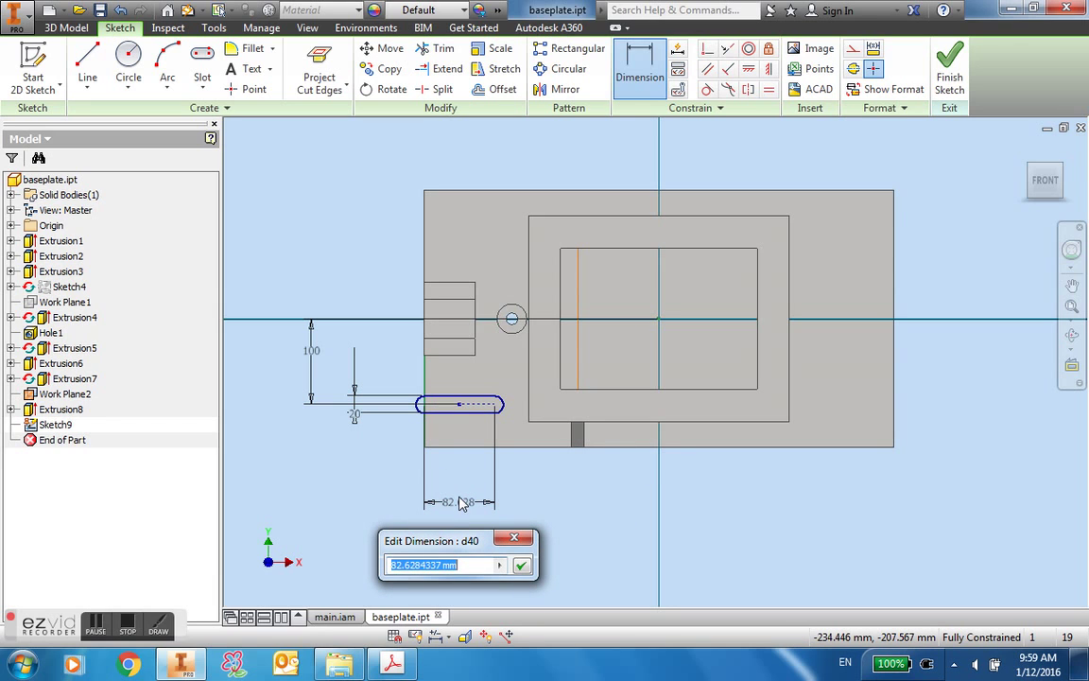
{"action": "type", "text": "75"}
{"action": "key", "text": "Return"}
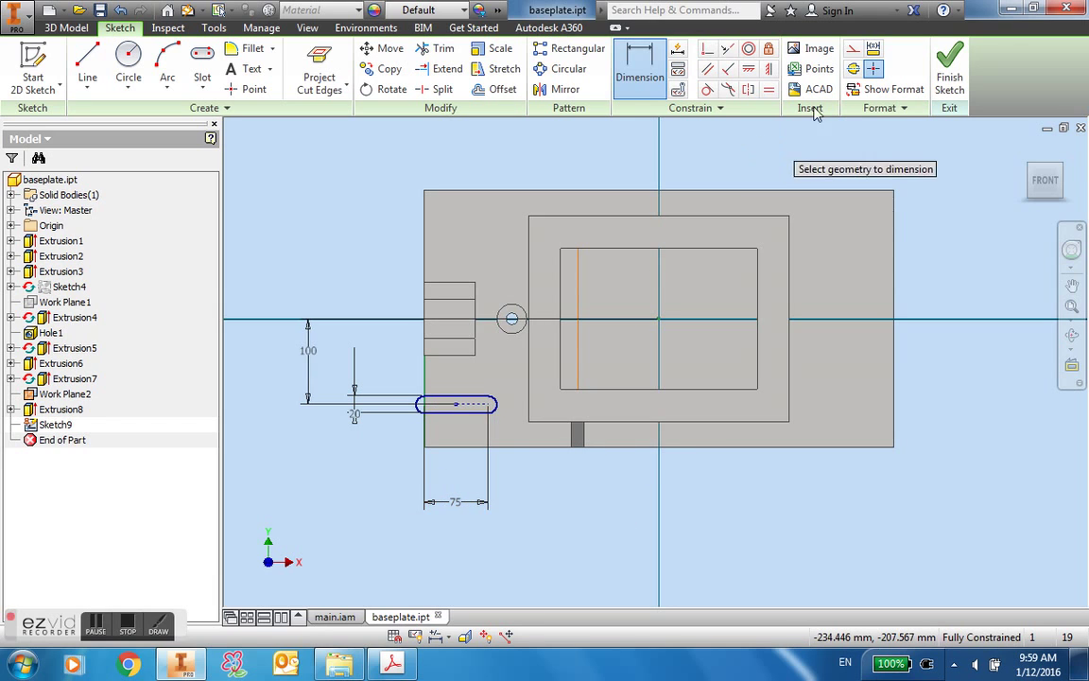
Finish the sketch and extrude the slot profile as a cut through all of the baseplate.
{"action": "left_click", "coordinate": [945, 64]}
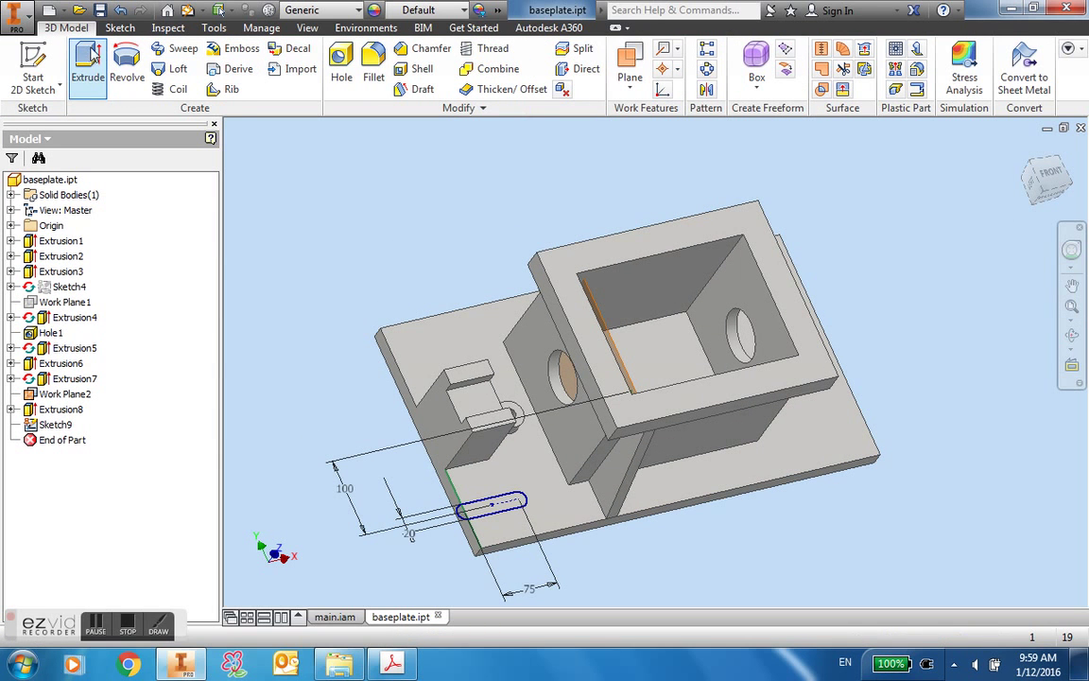
{"action": "left_click", "coordinate": [88, 64]}
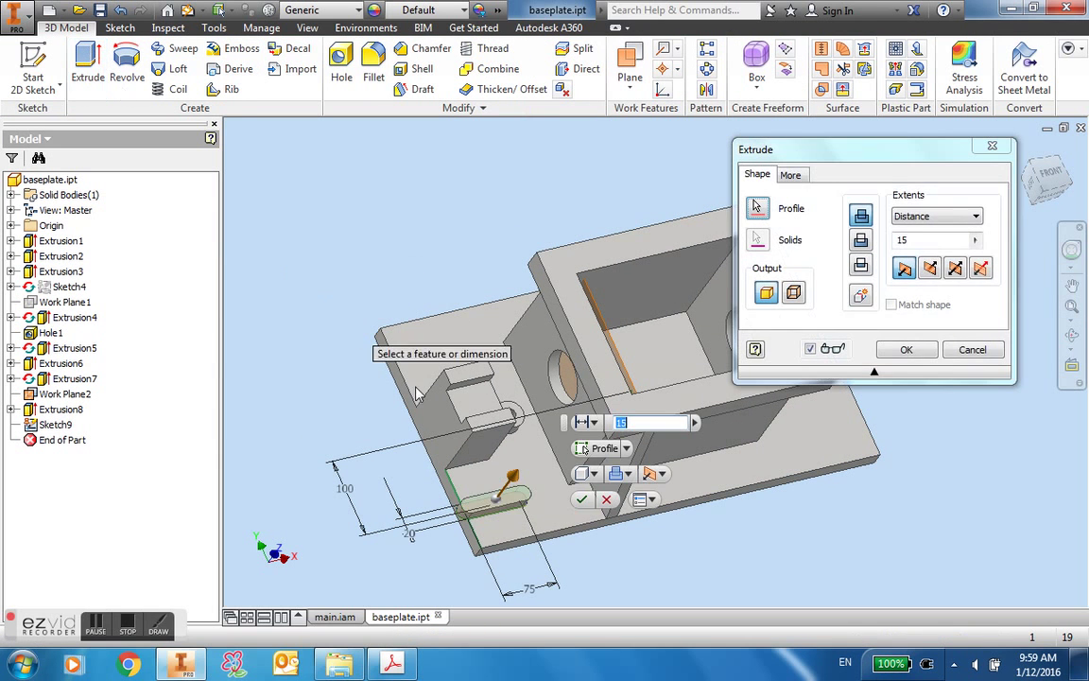
{"action": "left_click", "coordinate": [860, 244]}
{"action": "left_click", "coordinate": [917, 221]}
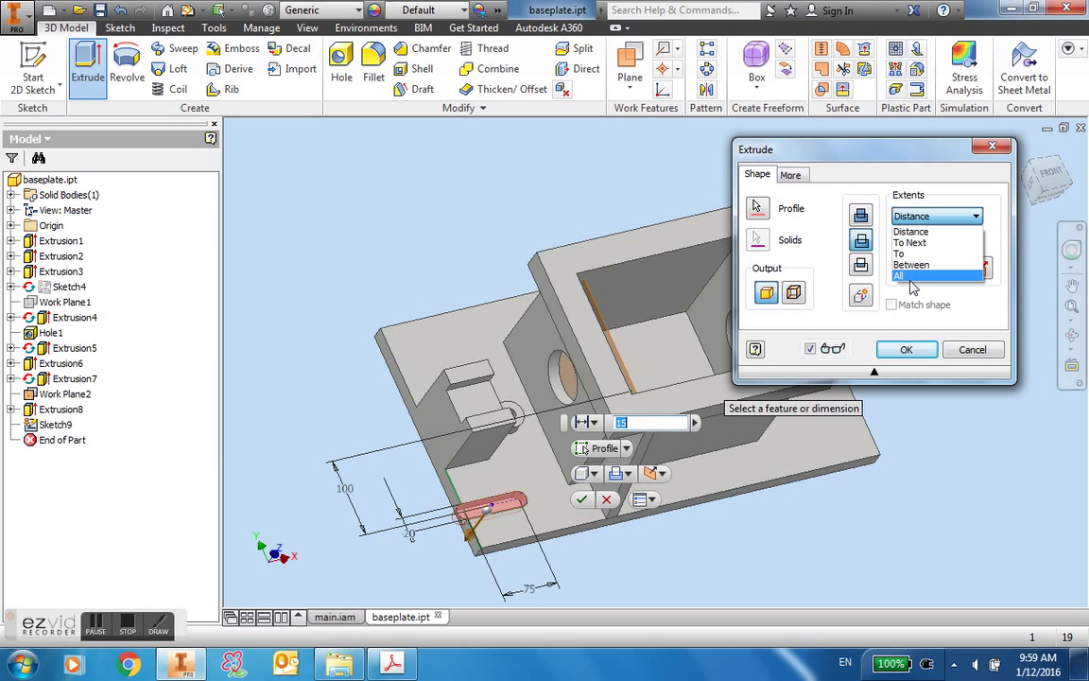
{"action": "left_click", "coordinate": [906, 276]}
{"action": "left_click", "coordinate": [903, 349]}
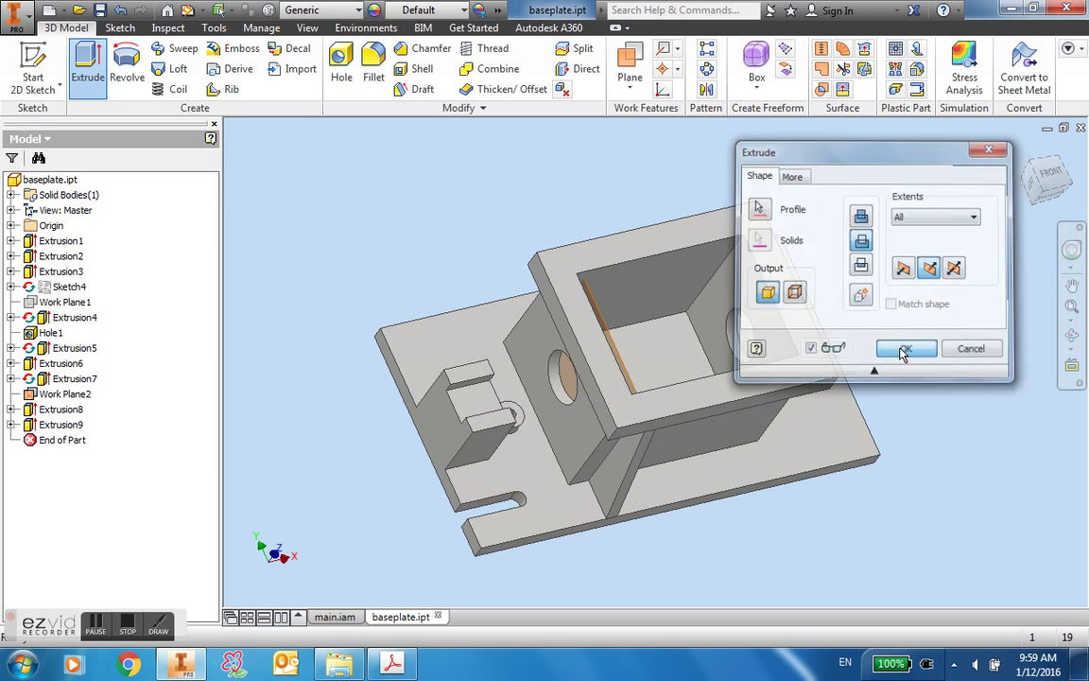
Start a sketch on the baseplate's upper face and project the open slot's straight edges and rounded end.
{"action": "left_click", "coordinate": [523, 530]}
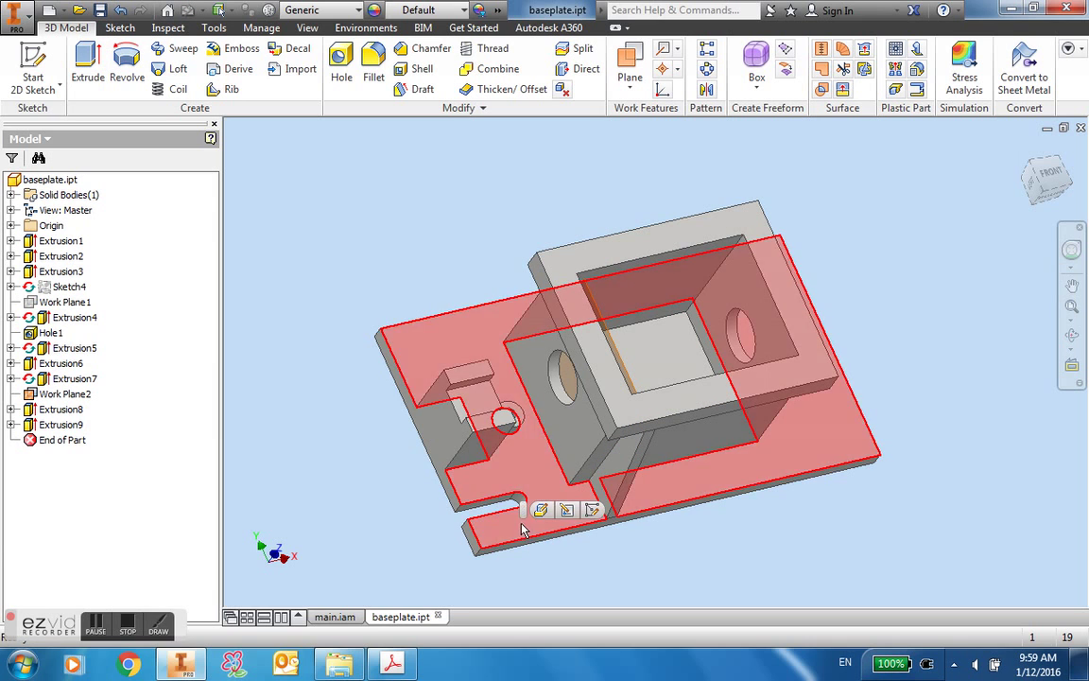
{"action": "key", "text": "s"}
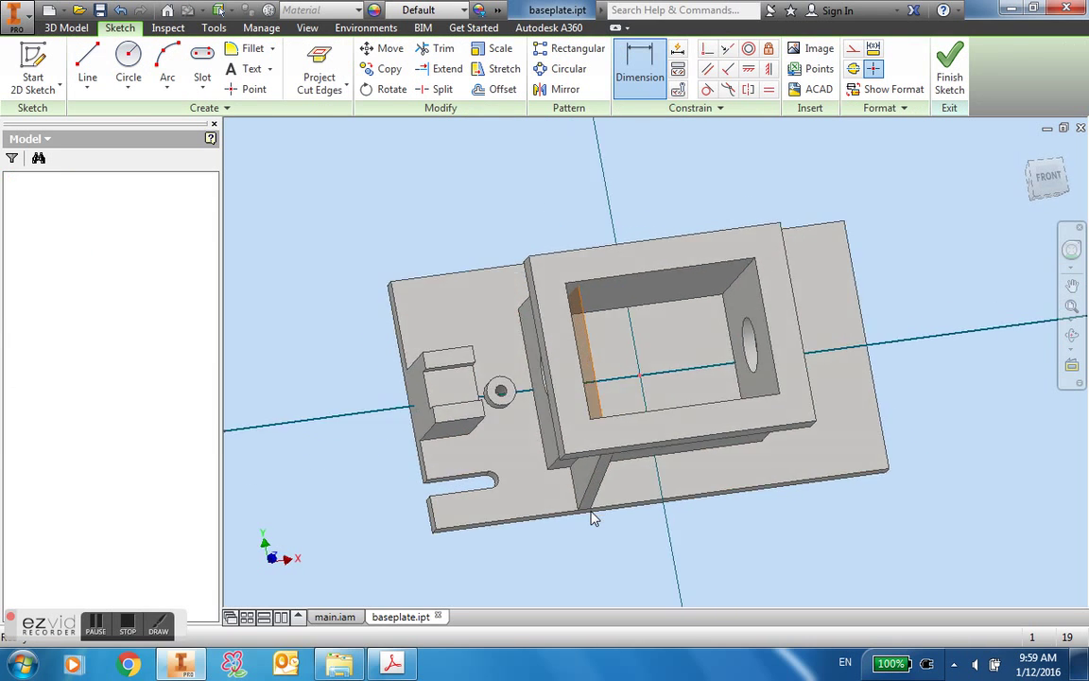
{"action": "left_click", "coordinate": [345, 88]}
{"action": "left_click", "coordinate": [300, 113]}
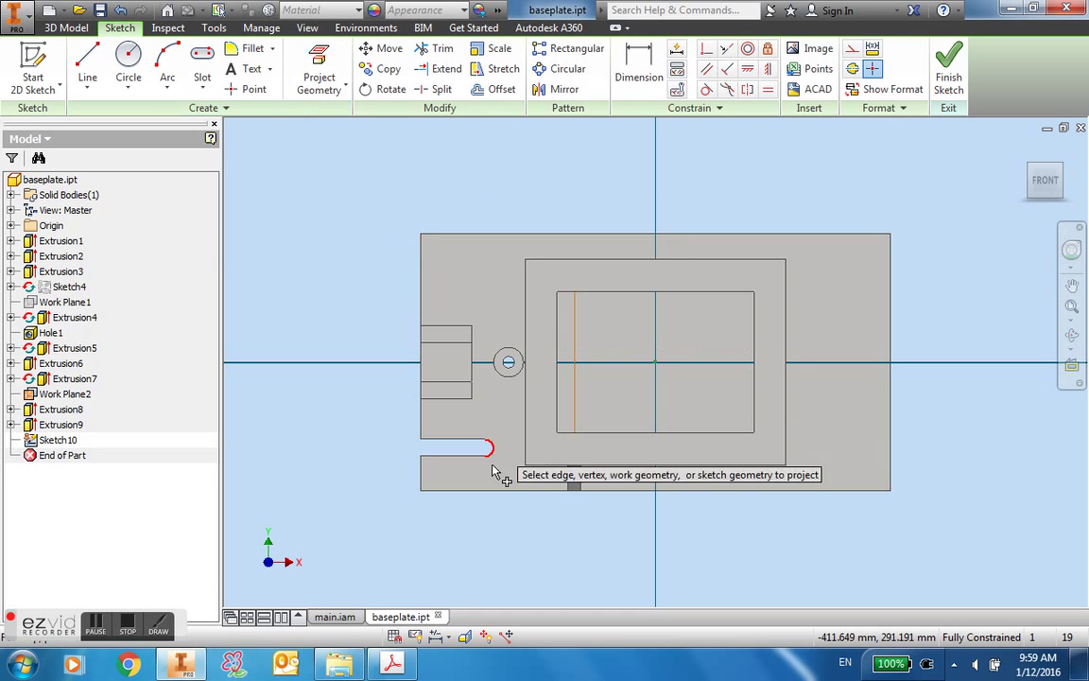
{"action": "left_click", "coordinate": [459, 443]}
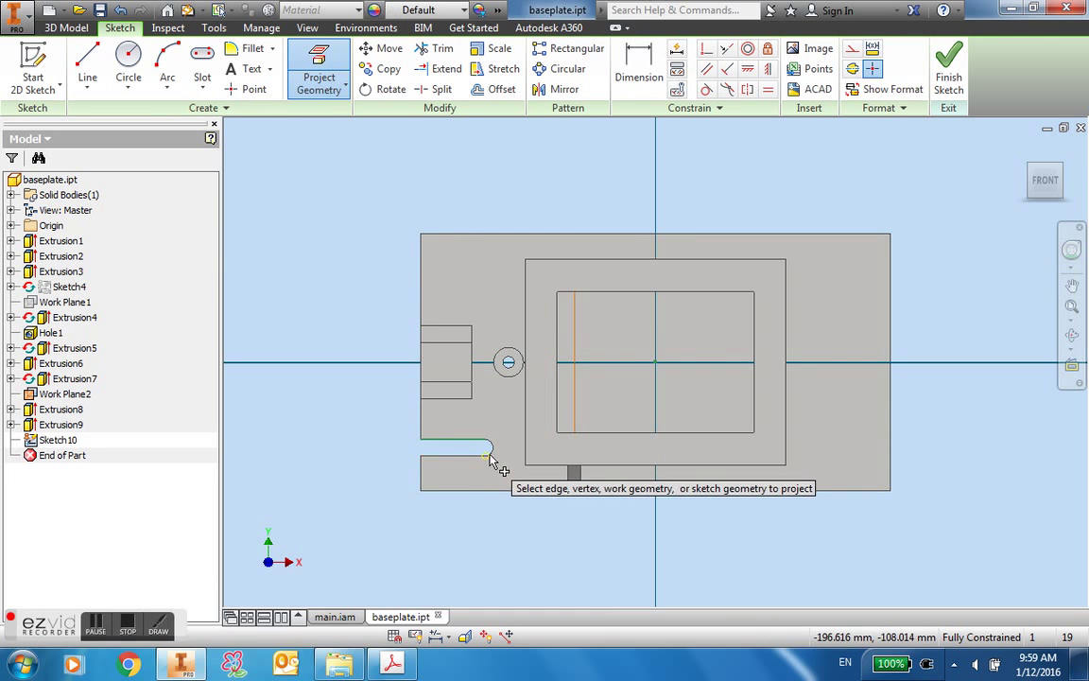
{"action": "left_click", "coordinate": [493, 456]}
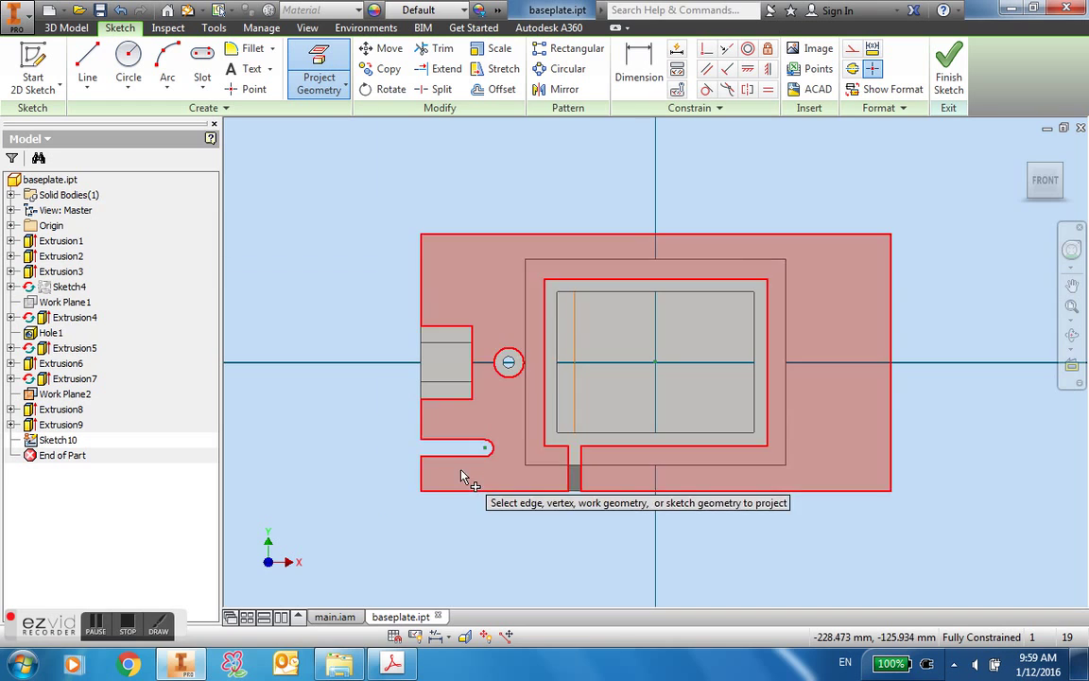
Offset the projected slot outline outward by about 17 mm.
{"action": "scroll", "coordinate": [463, 471], "scroll_direction": "up", "scroll_amount": 5}
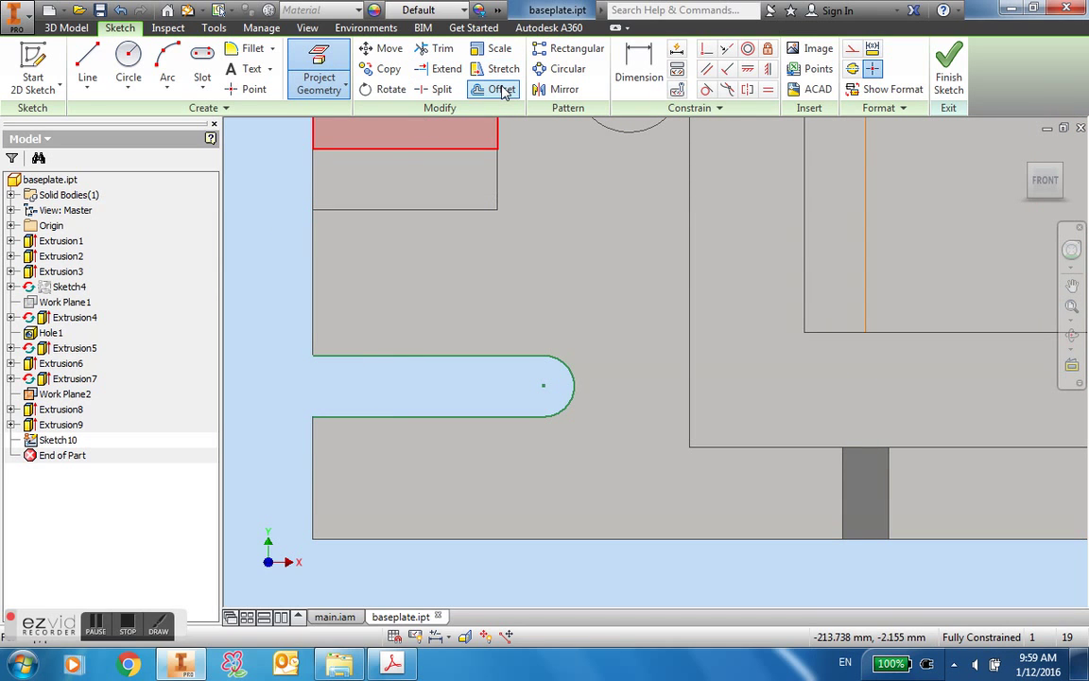
{"action": "left_click", "coordinate": [501, 90]}
{"action": "left_click", "coordinate": [468, 356]}
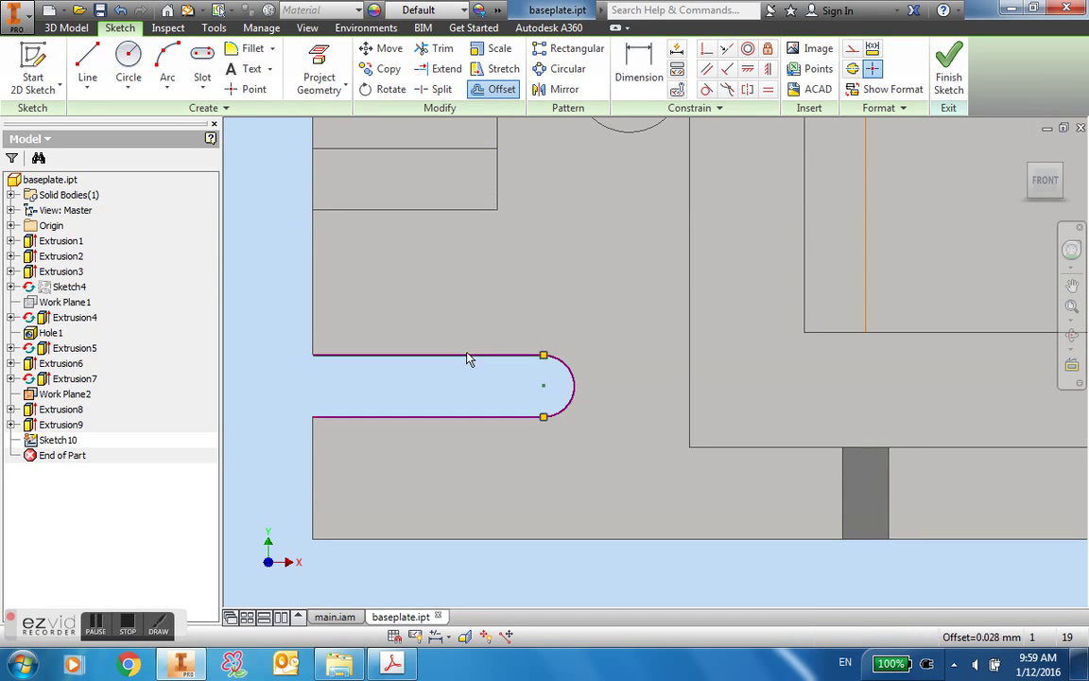
{"action": "left_click", "coordinate": [480, 305]}
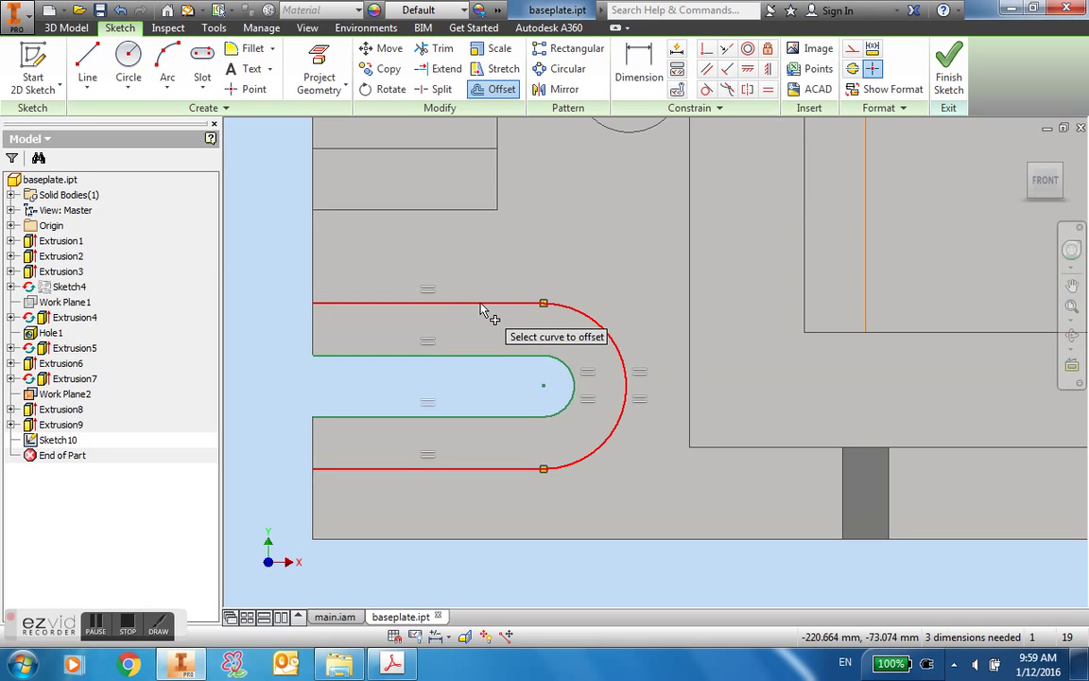
Close the U-shaped border with two short lines along the baseplate's end edge, joining the slot outline to its offset.
{"action": "left_click", "coordinate": [83, 60]}
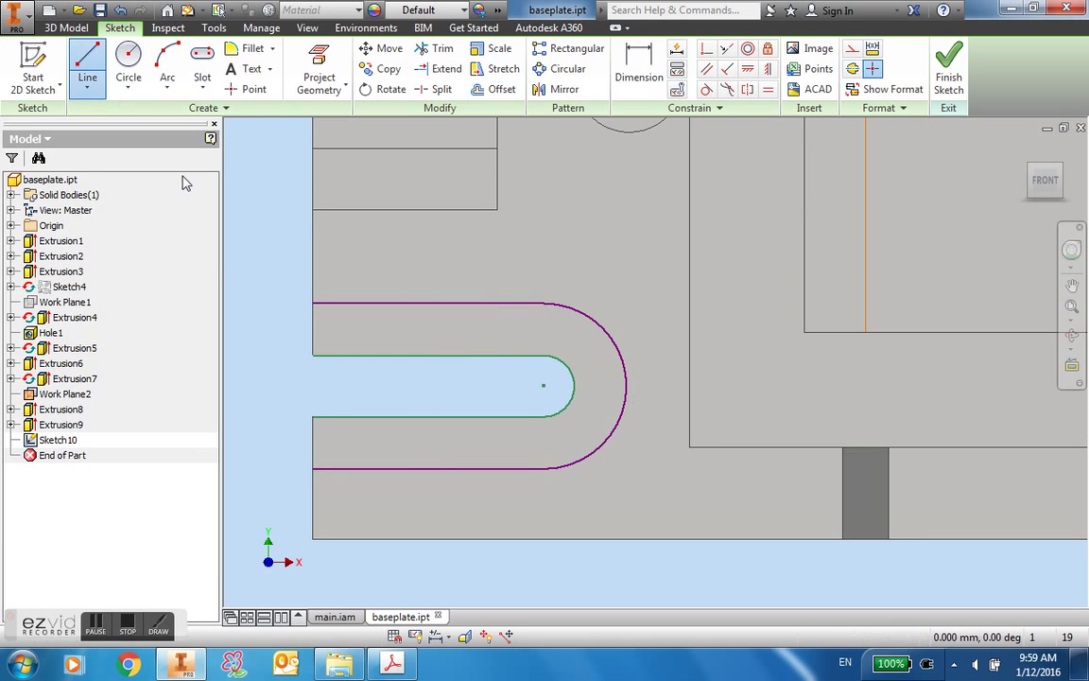
{"action": "left_click", "coordinate": [313, 304]}
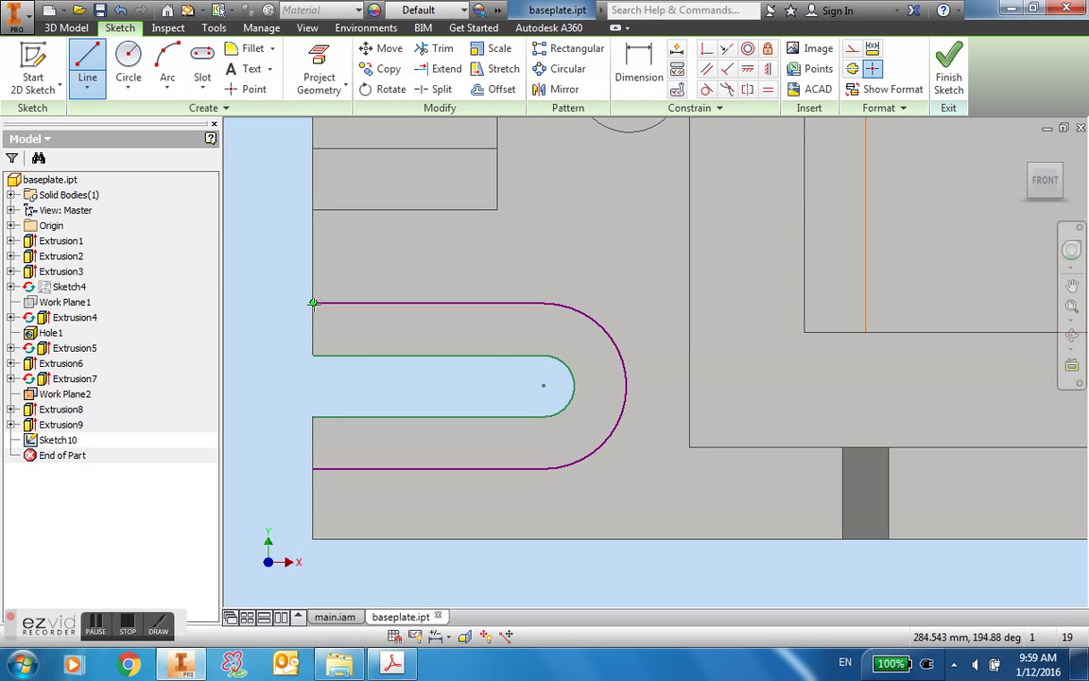
{"action": "left_click", "coordinate": [313, 356]}
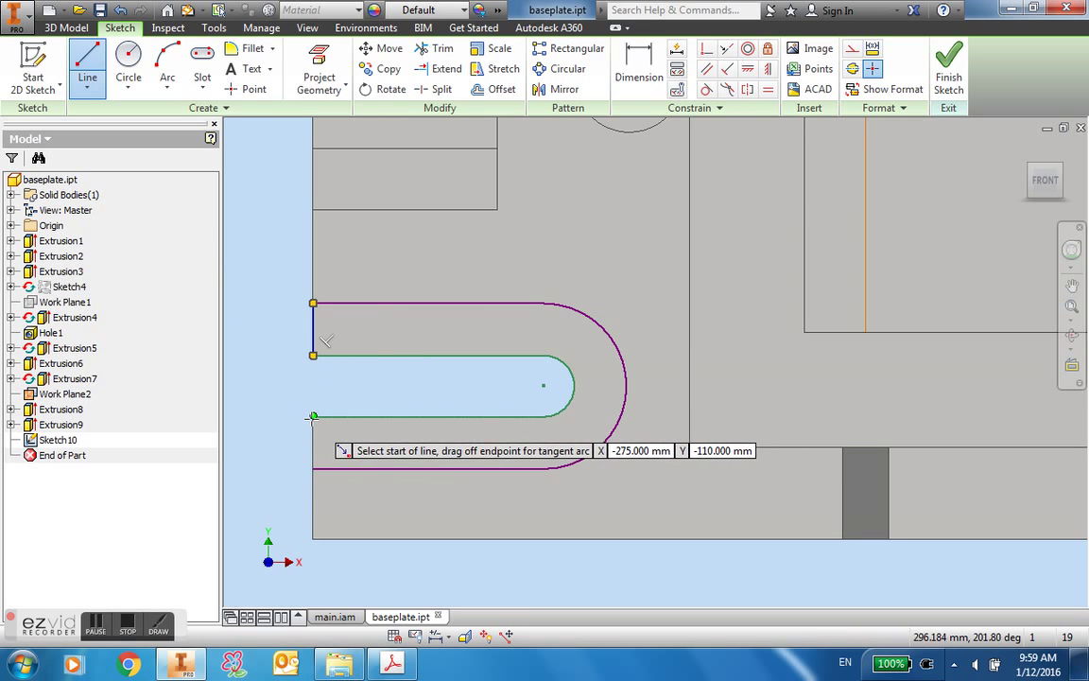
{"action": "left_click", "coordinate": [313, 416]}
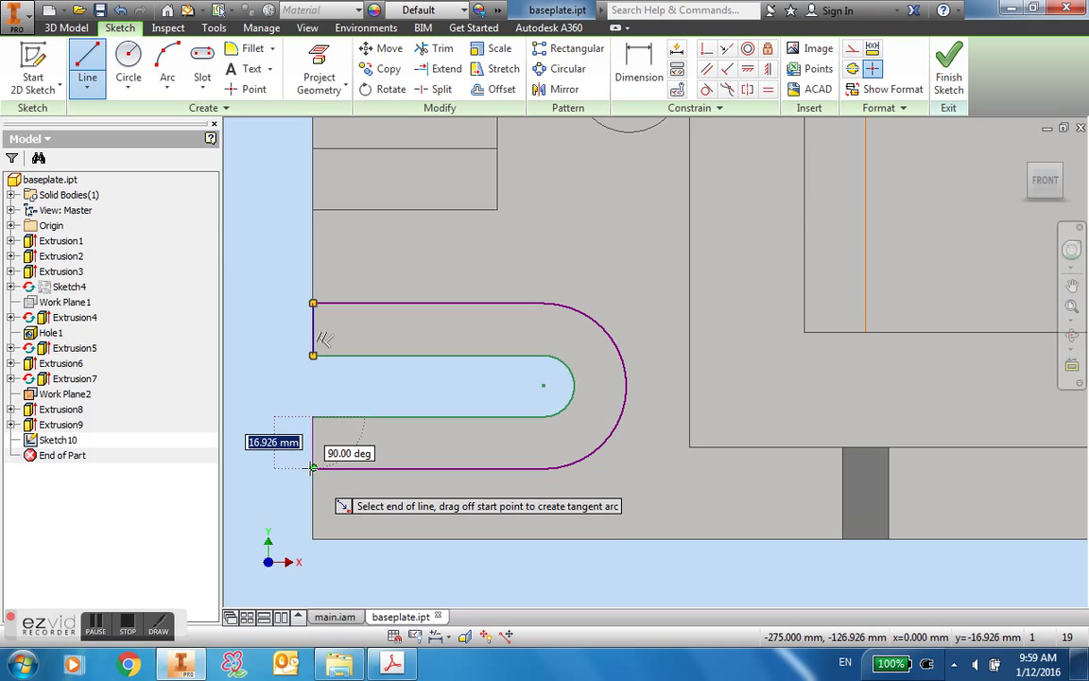
{"action": "left_click", "coordinate": [313, 467]}
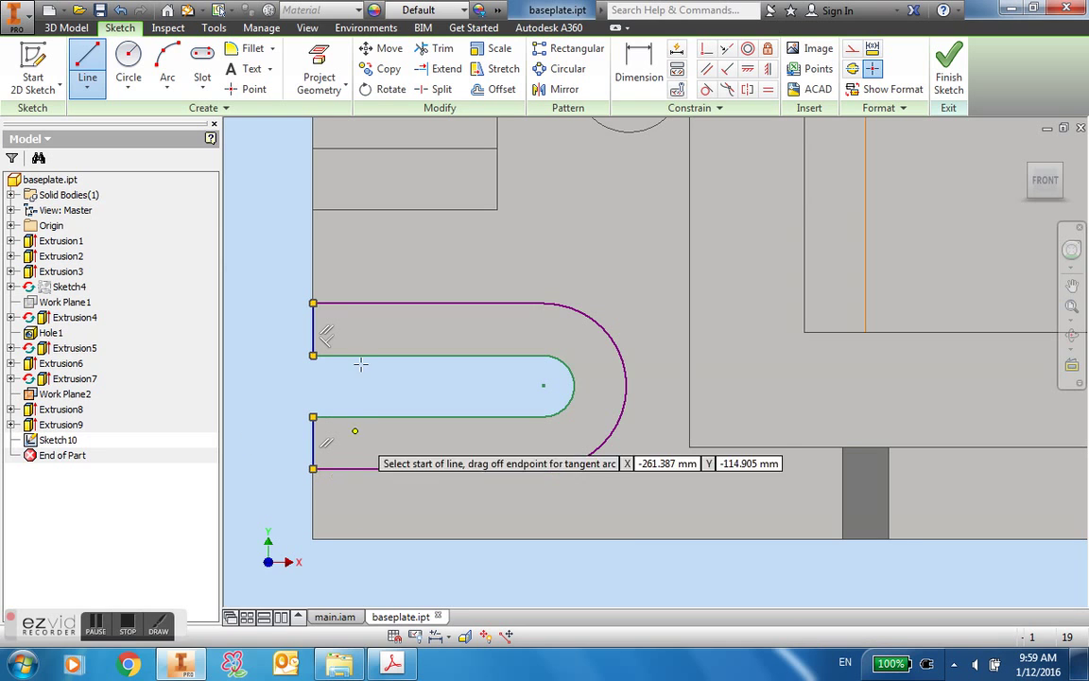
Dimension the short closing line above the slot and set the border's width to 16 mm.
{"action": "left_click", "coordinate": [636, 69]}
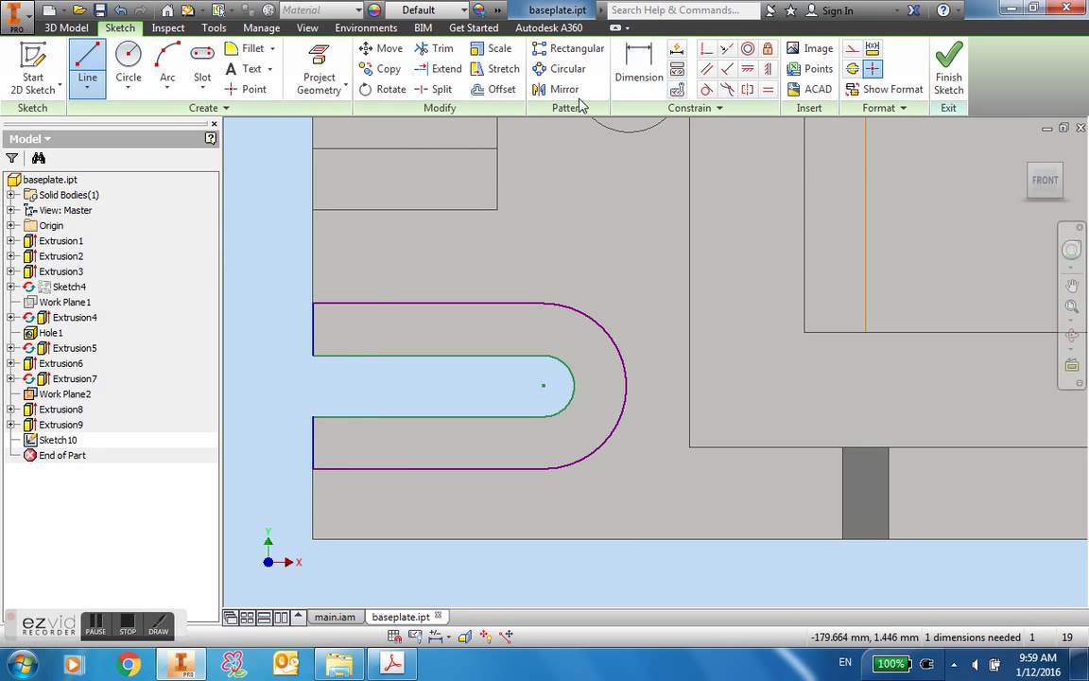
{"action": "left_click", "coordinate": [306, 332]}
{"action": "left_click", "coordinate": [268, 327]}
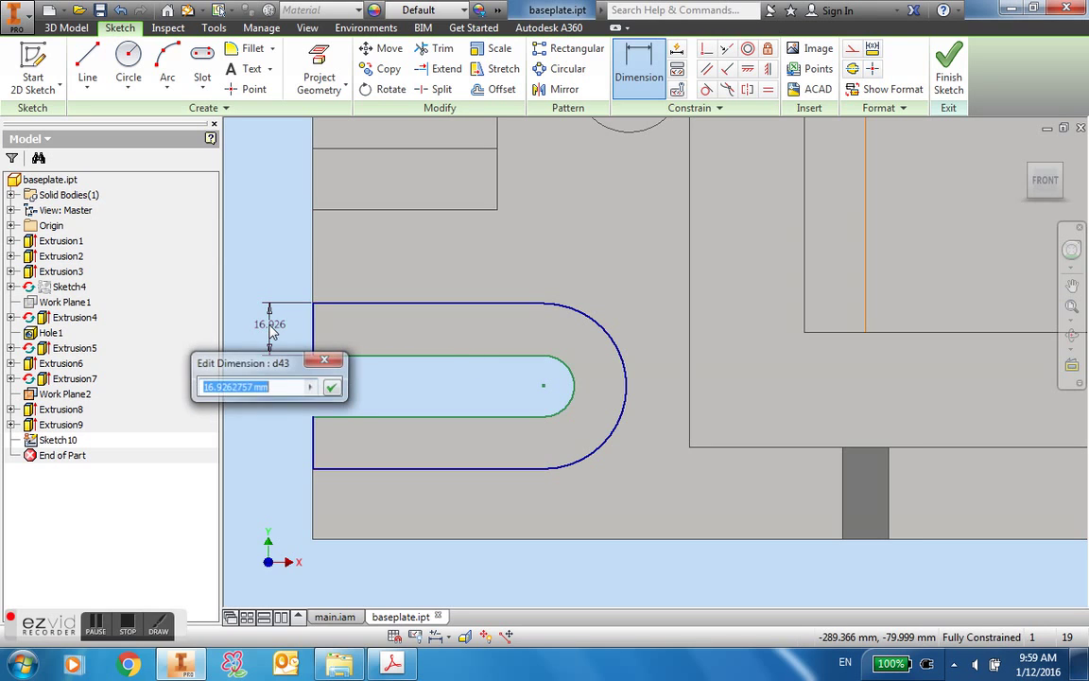
{"action": "type", "text": "16"}
{"action": "key", "text": "Return"}
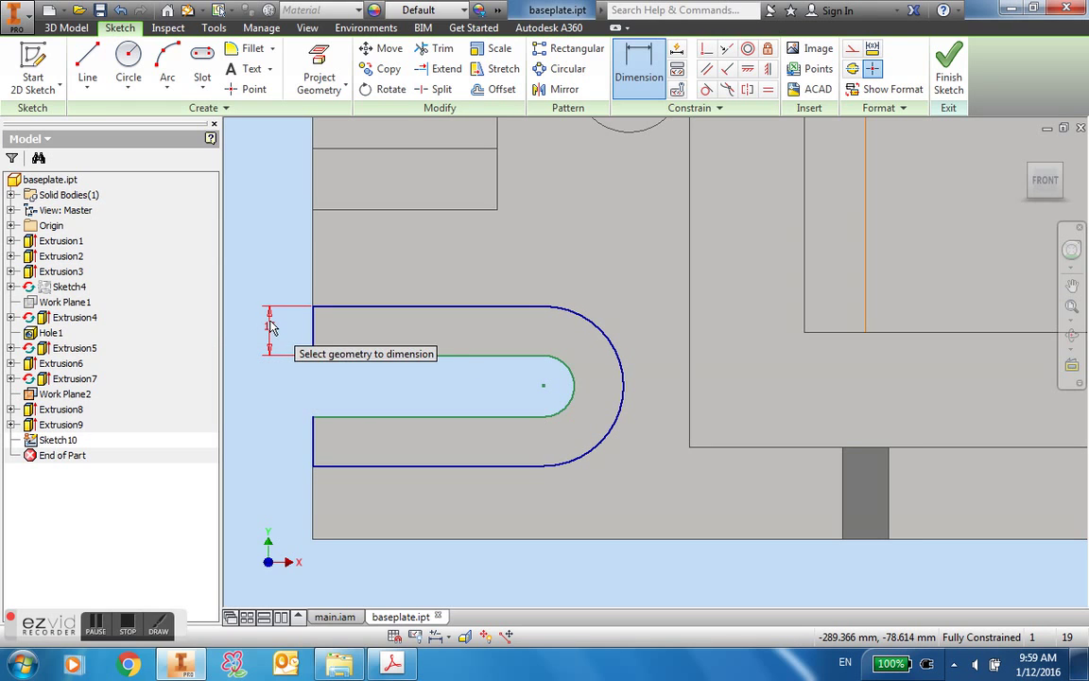
Finish the sketch and extrude the U-shaped border 5 mm upward, joined to the baseplate.
{"action": "left_click", "coordinate": [948, 77]}
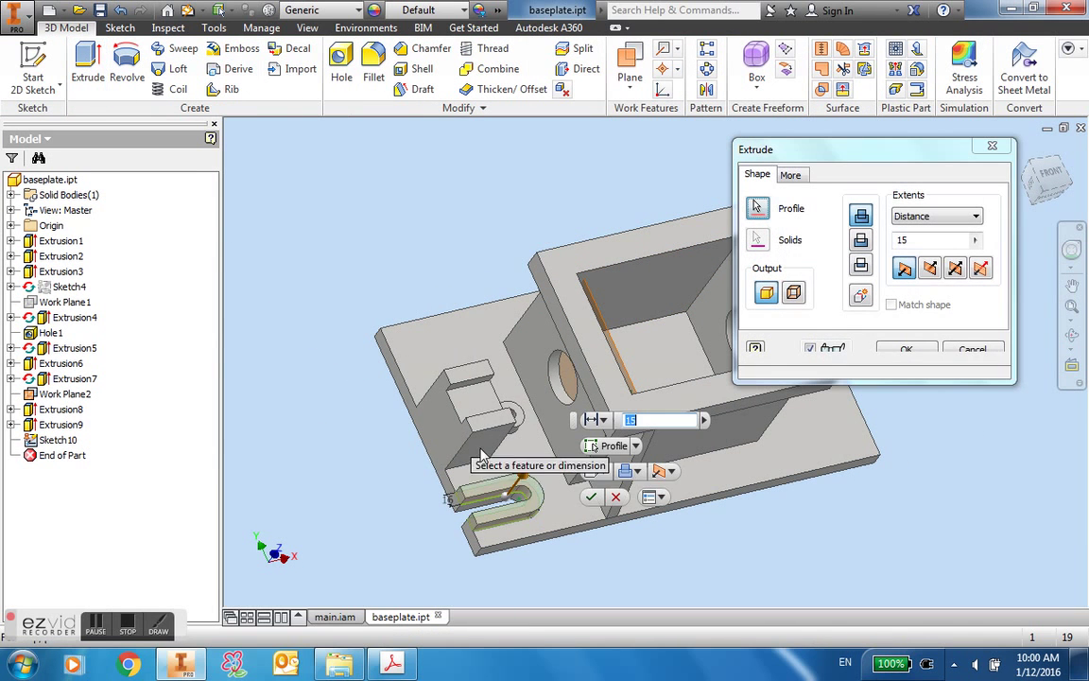
{"action": "left_click", "coordinate": [920, 243]}
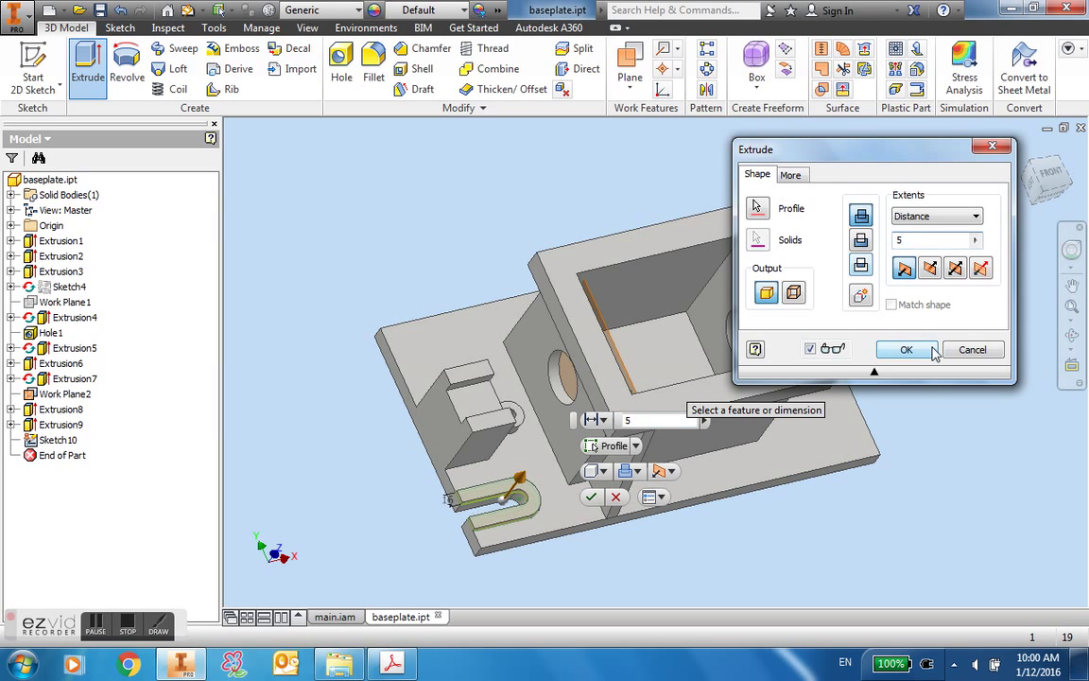
{"action": "left_click", "coordinate": [905, 350]}
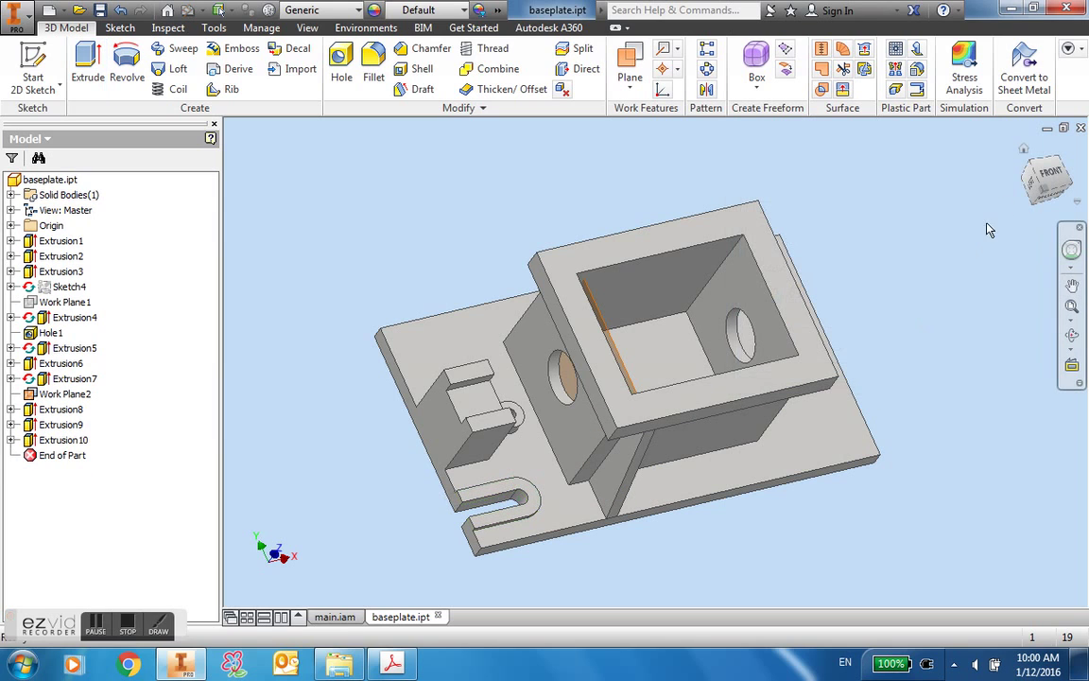
Examine the raised slot border on the baseplate and its place in the main.iam assembly.
{"action": "left_click", "coordinate": [1025, 154]}
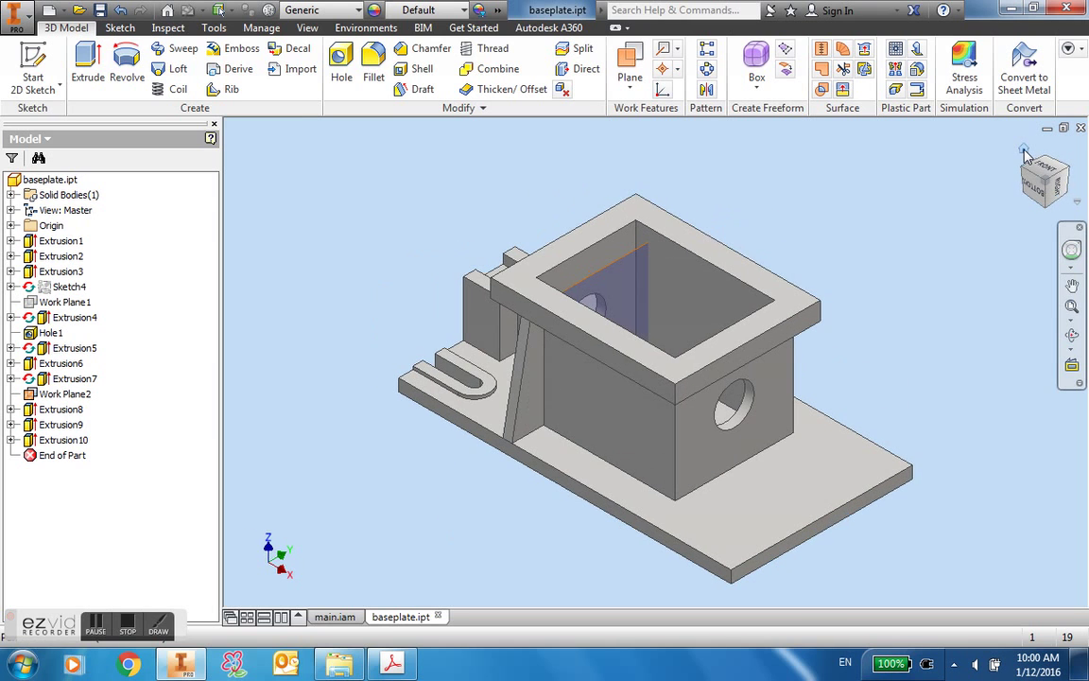
{"action": "middle_click_drag", "start_coordinate": [693, 456], "coordinate": [859, 489], "text": "shift"}
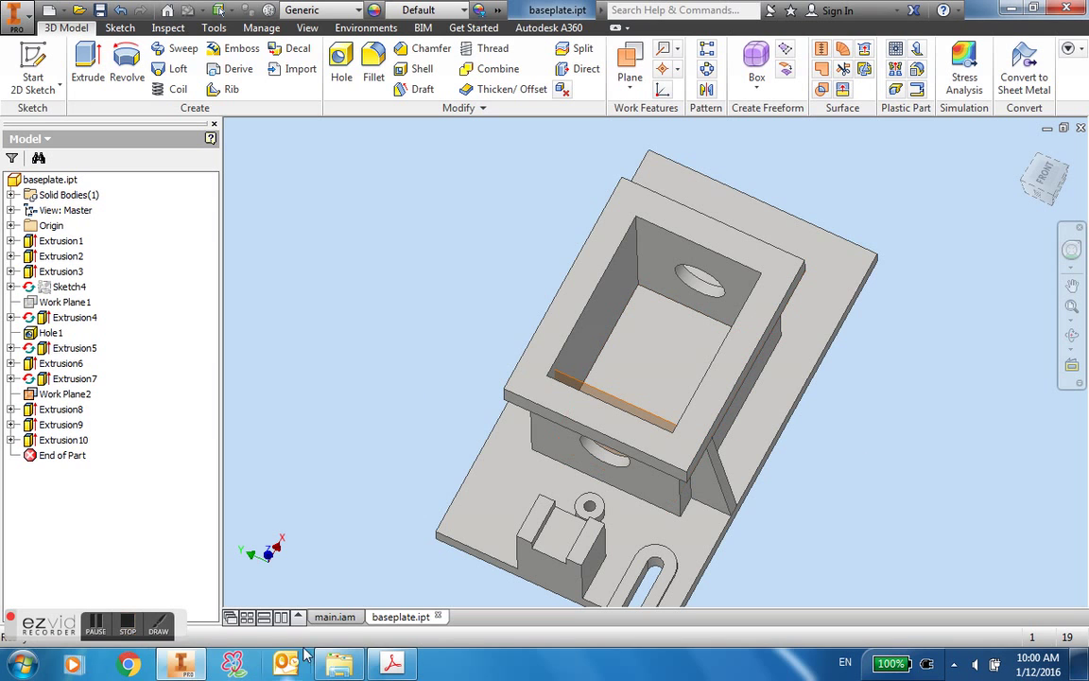
{"action": "left_click", "coordinate": [334, 617]}
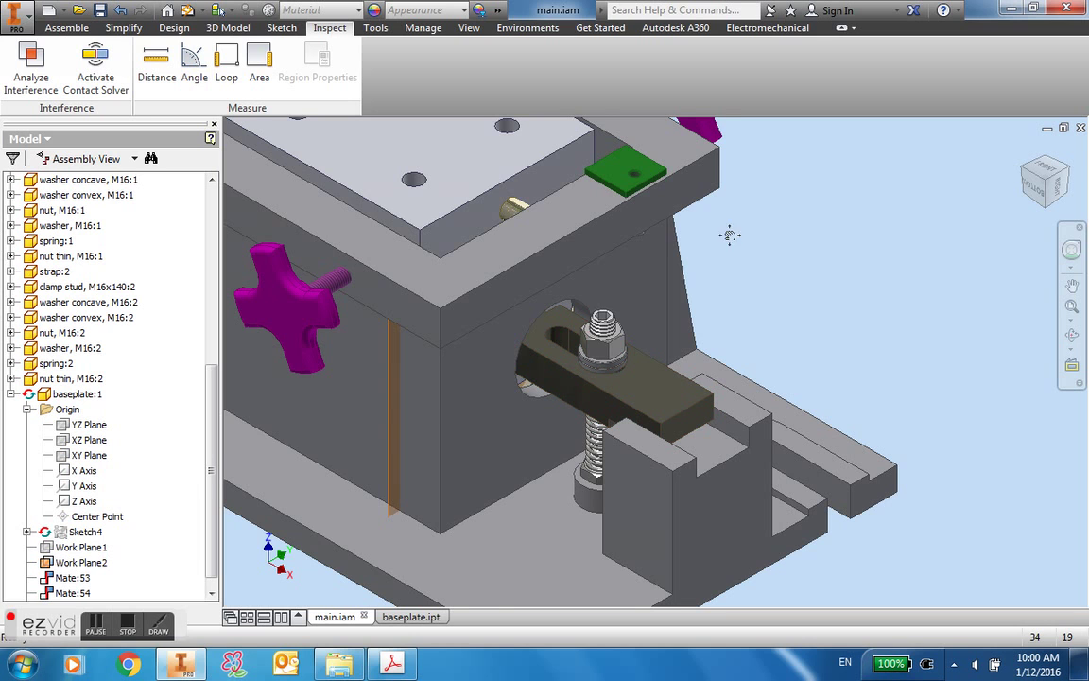
{"action": "middle_click_drag", "start_coordinate": [729, 236], "coordinate": [784, 301]}
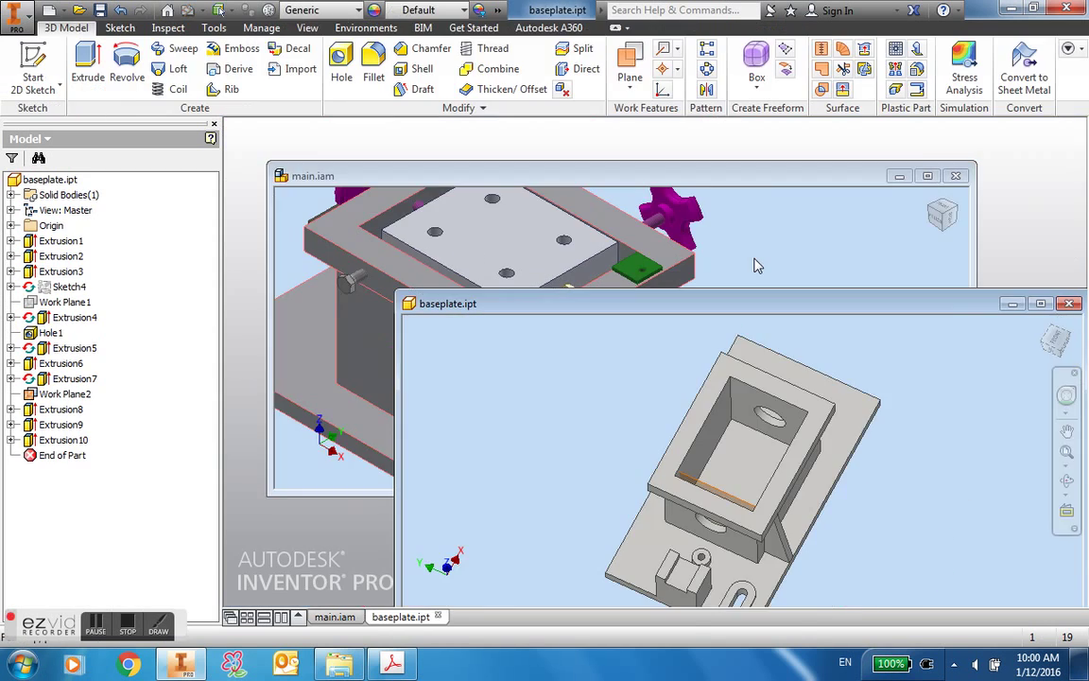
Close the baseplate.ipt window without saving the file there and maximize the main.iam assembly window.
{"action": "left_click", "coordinate": [1069, 305]}
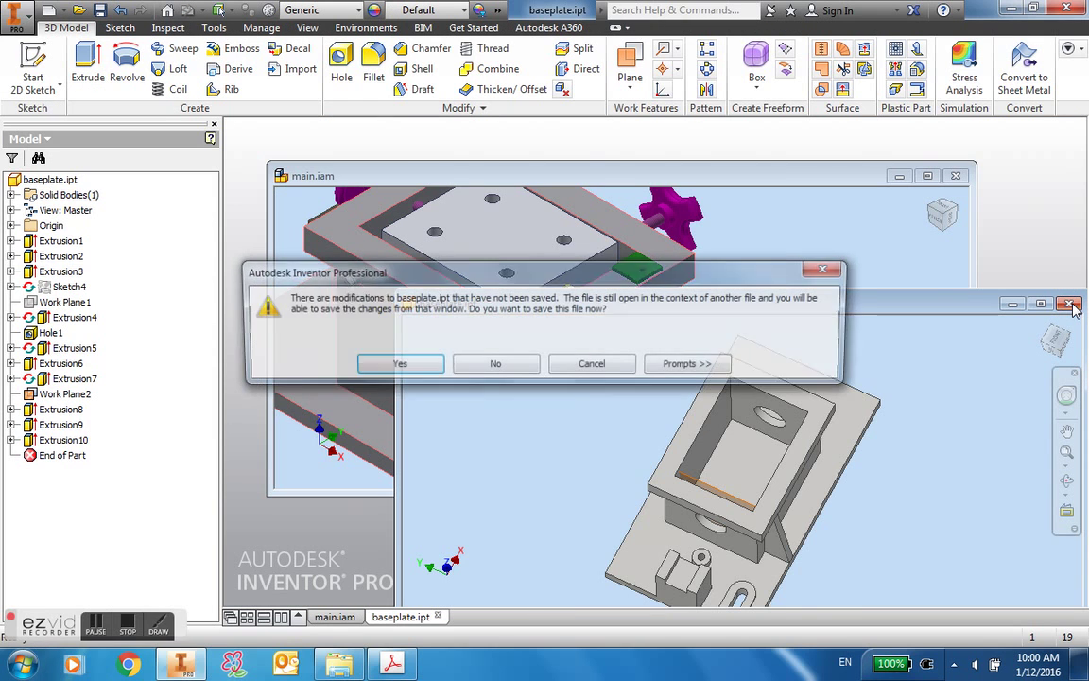
{"action": "left_click", "coordinate": [491, 371]}
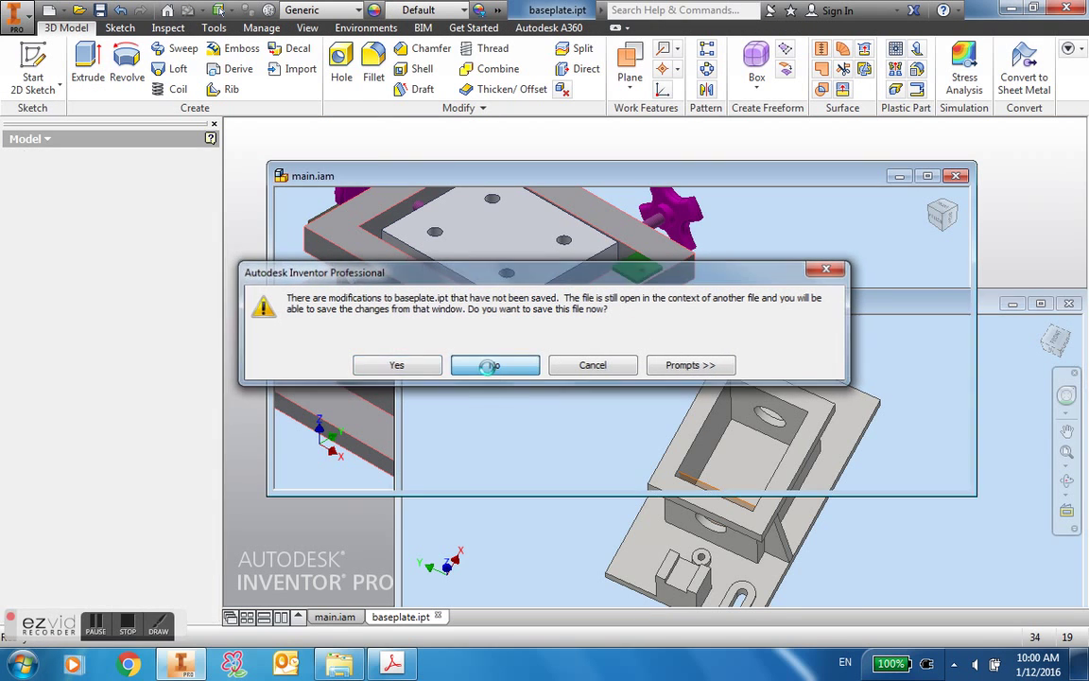
{"action": "left_click", "coordinate": [928, 176]}
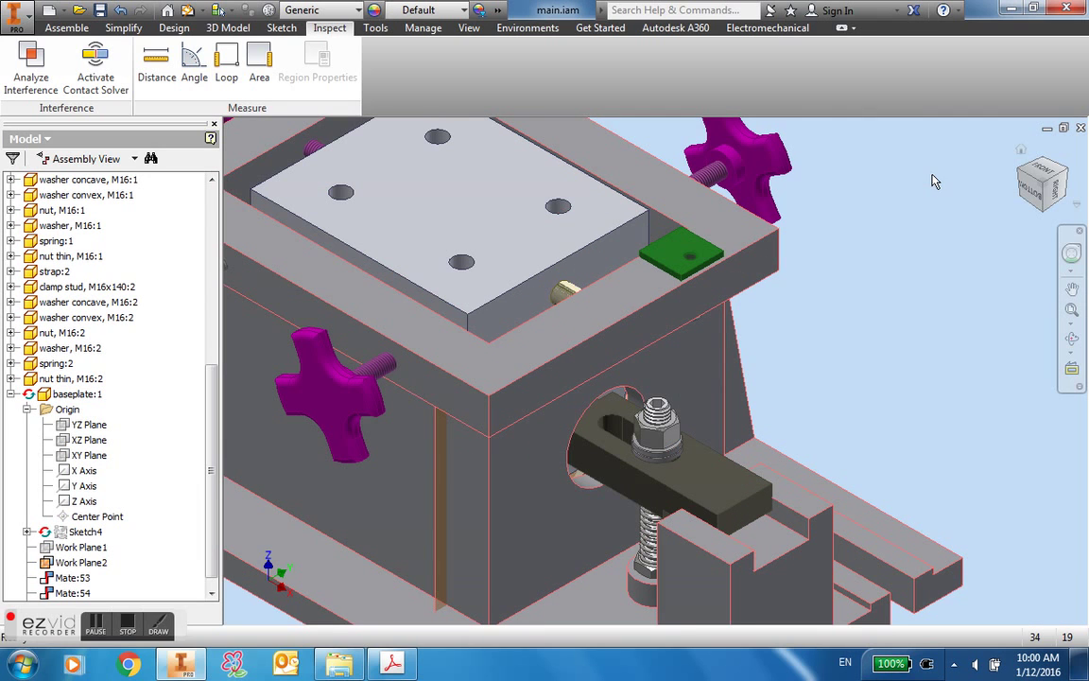
Edit the baseplate in place and project the green plate's side outline into a new sketch on the frame's outer end face.
{"action": "double_click", "coordinate": [751, 241]}
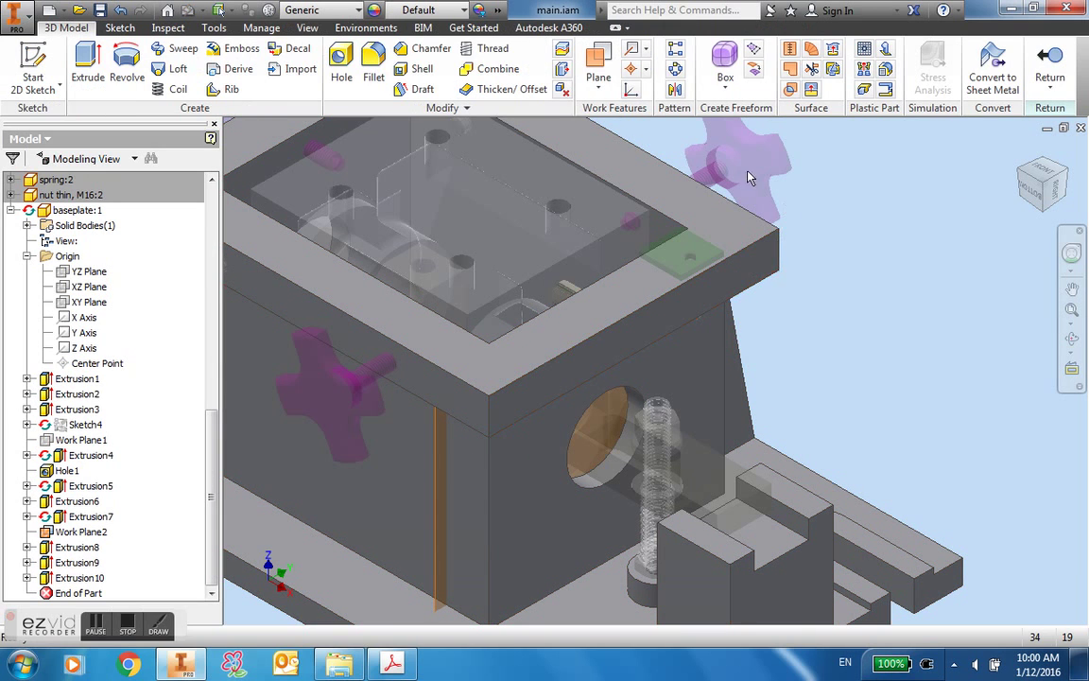
{"action": "left_click", "coordinate": [51, 54]}
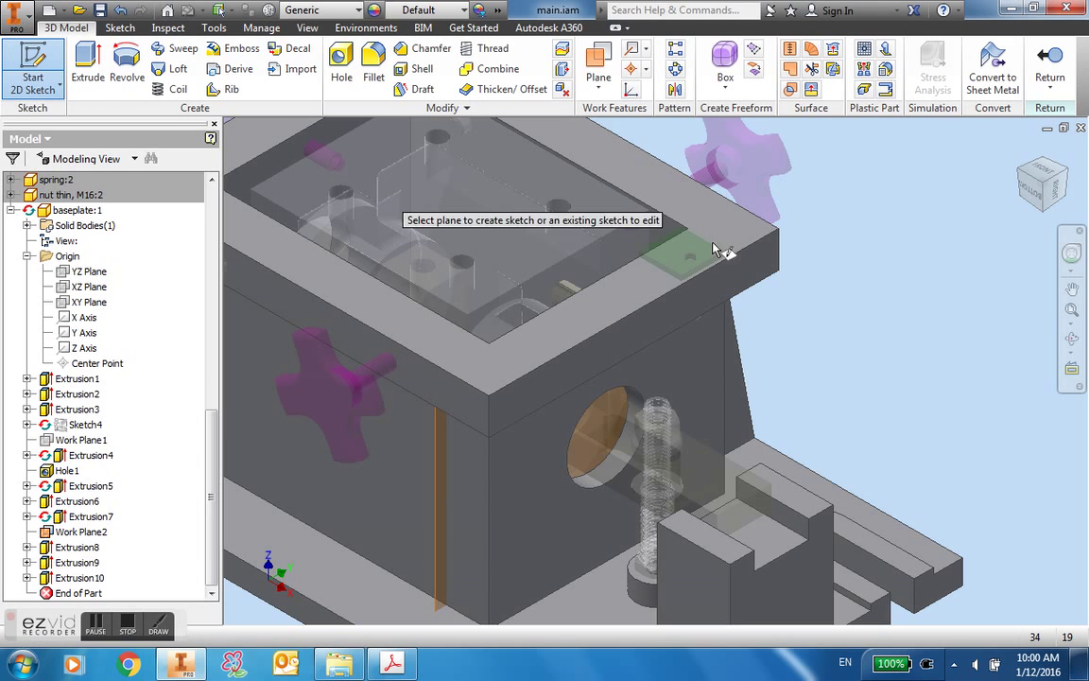
{"action": "left_click", "coordinate": [865, 295]}
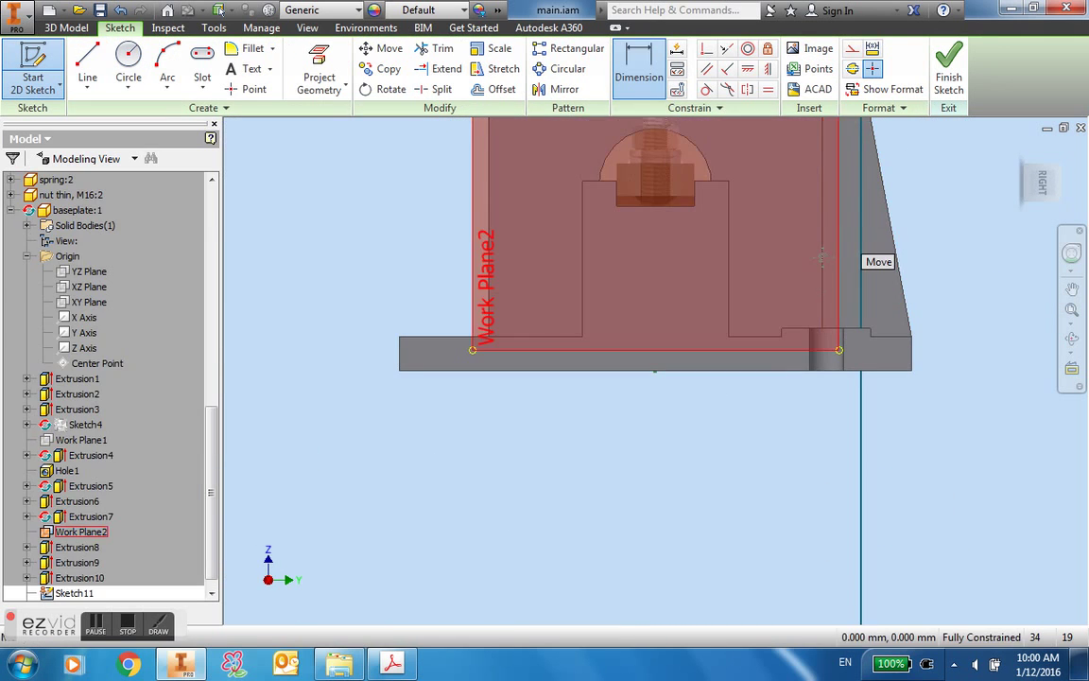
{"action": "mouse_move", "coordinate": [803, 430]}
{"action": "middle_mouse_down", "text": "shift"}
{"action": "mouse_move", "coordinate": [880, 434]}
{"action": "mouse_move", "coordinate": [891, 450]}
{"action": "middle_mouse_up", "text": "shift"}
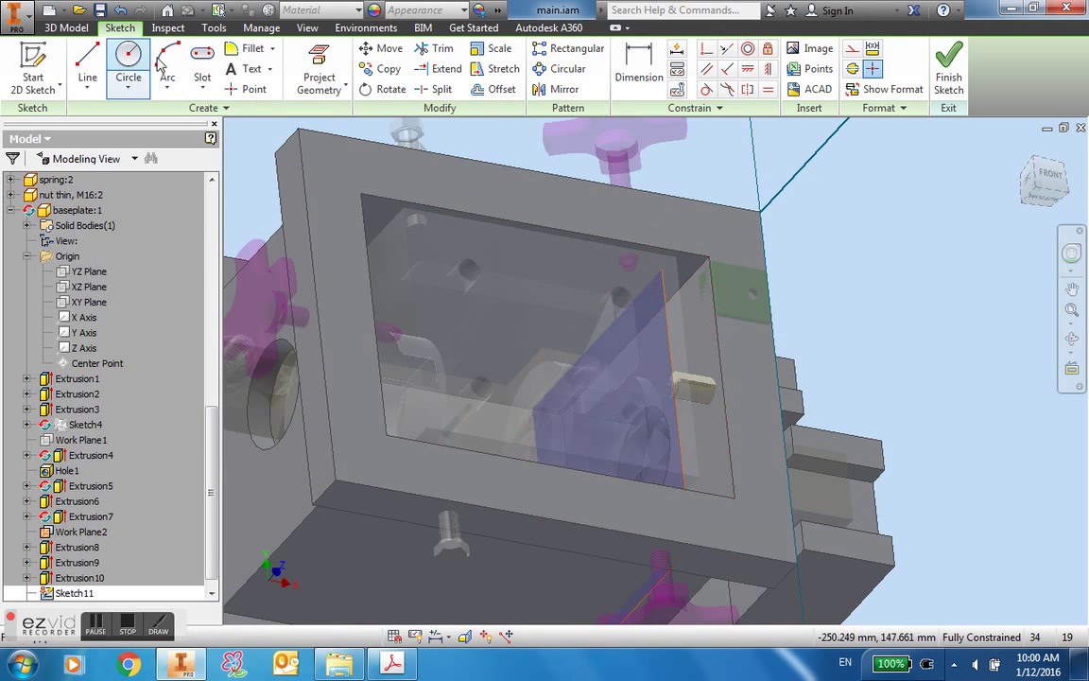
{"action": "left_click", "coordinate": [319, 59]}
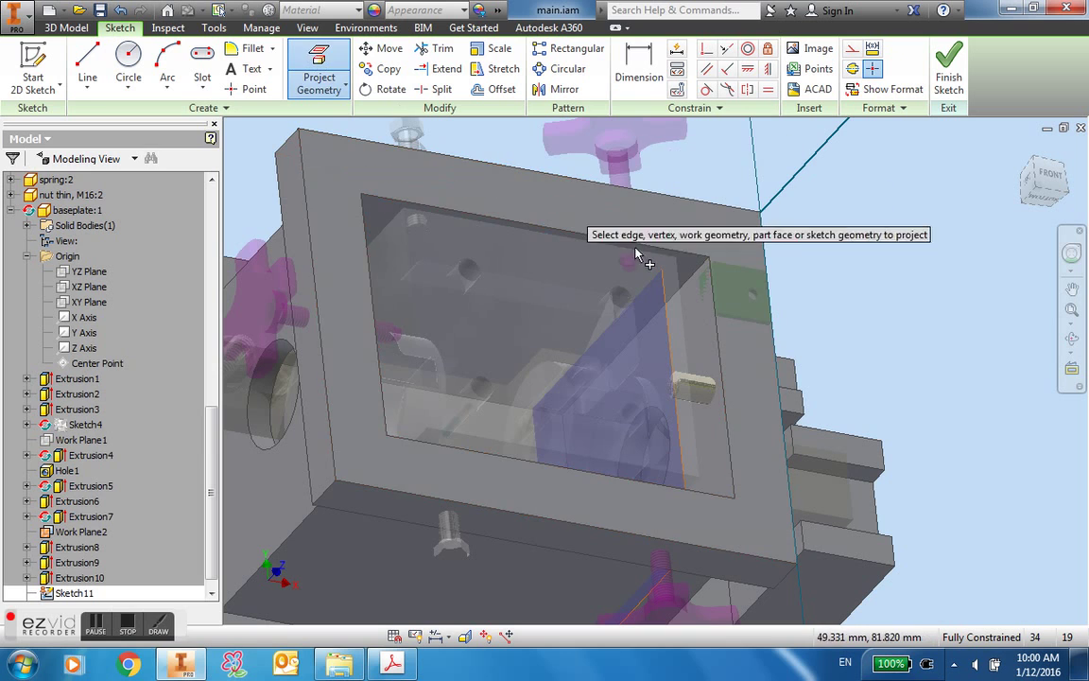
{"action": "scroll", "coordinate": [713, 291], "scroll_direction": "down", "scroll_amount": 3}
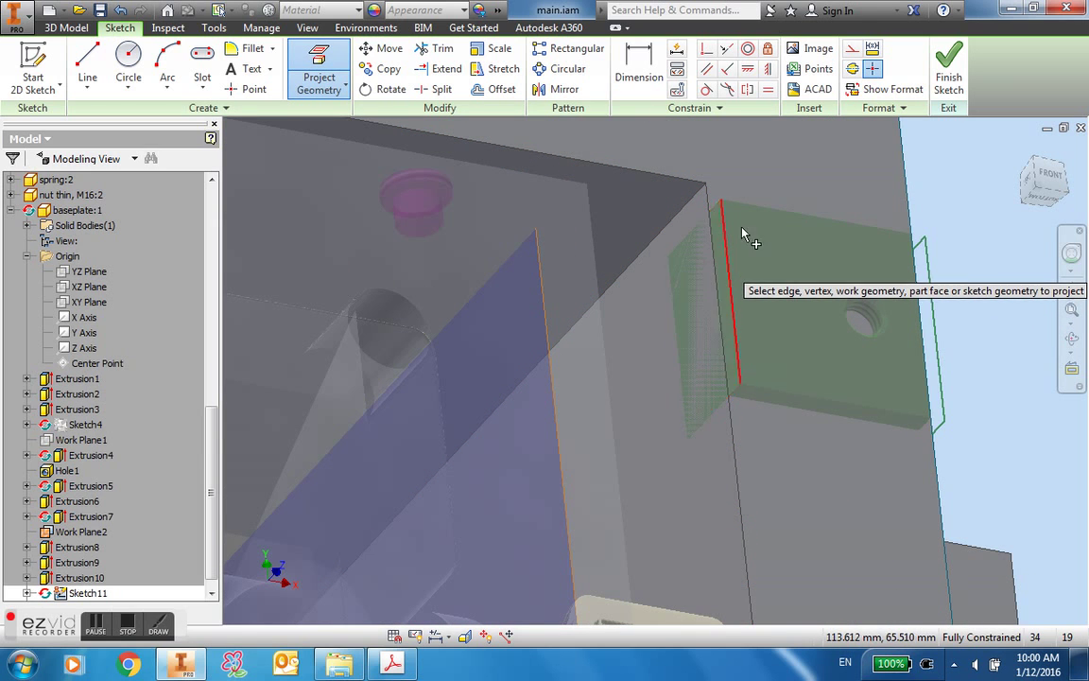
{"action": "left_click", "coordinate": [947, 71]}
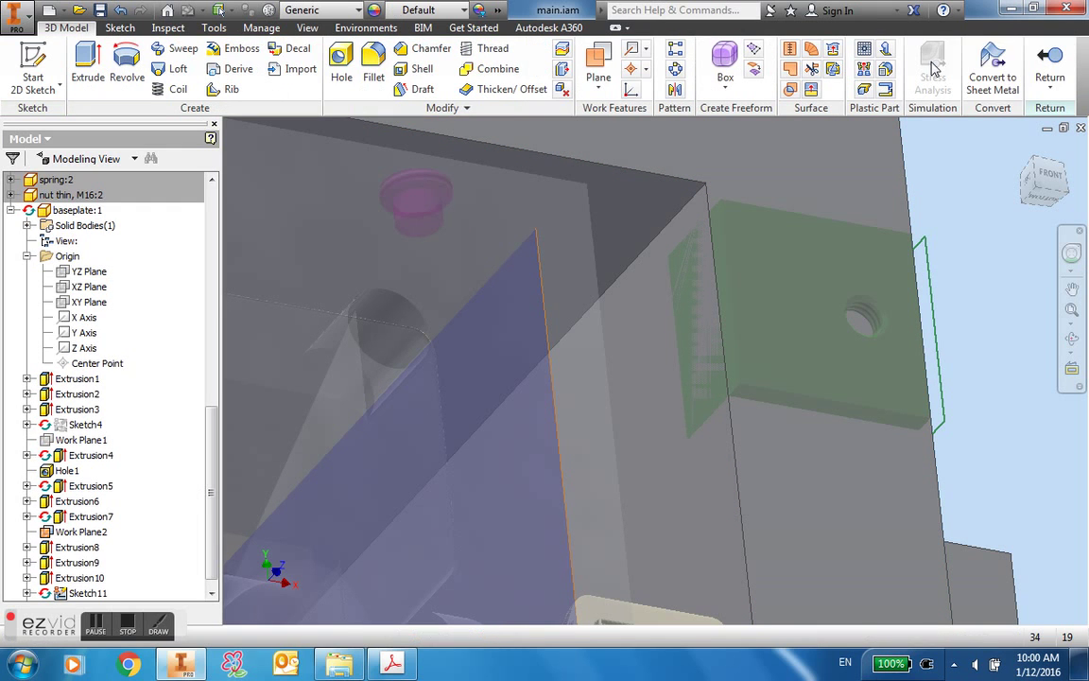
Open the baseplate in its own window and edit the sketch containing the projected plate outline.
{"action": "left_click", "coordinate": [1049, 66]}
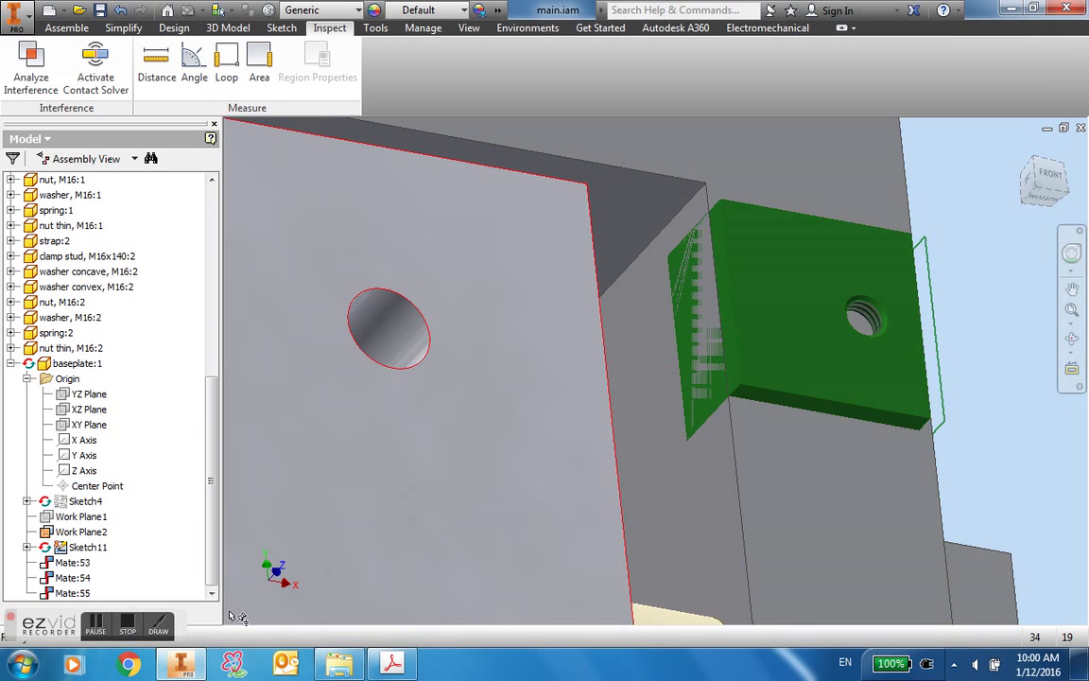
{"action": "right_click", "coordinate": [667, 173]}
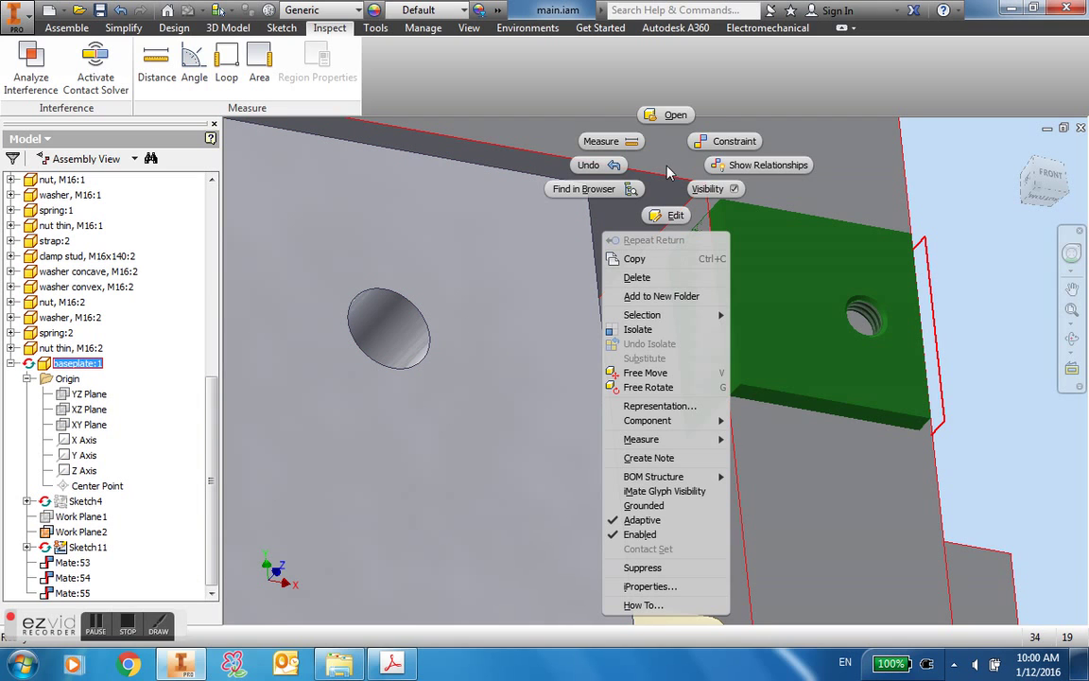
{"action": "left_click", "coordinate": [667, 118]}
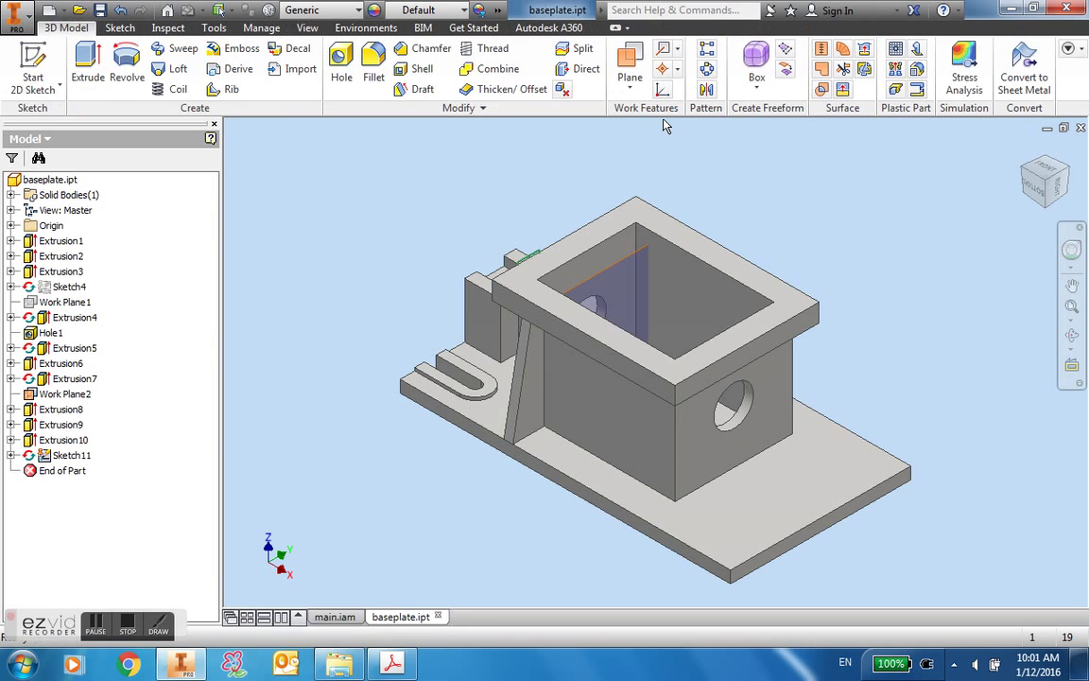
{"action": "middle_click_drag", "start_coordinate": [655, 350], "coordinate": [896, 368], "text": "shift"}
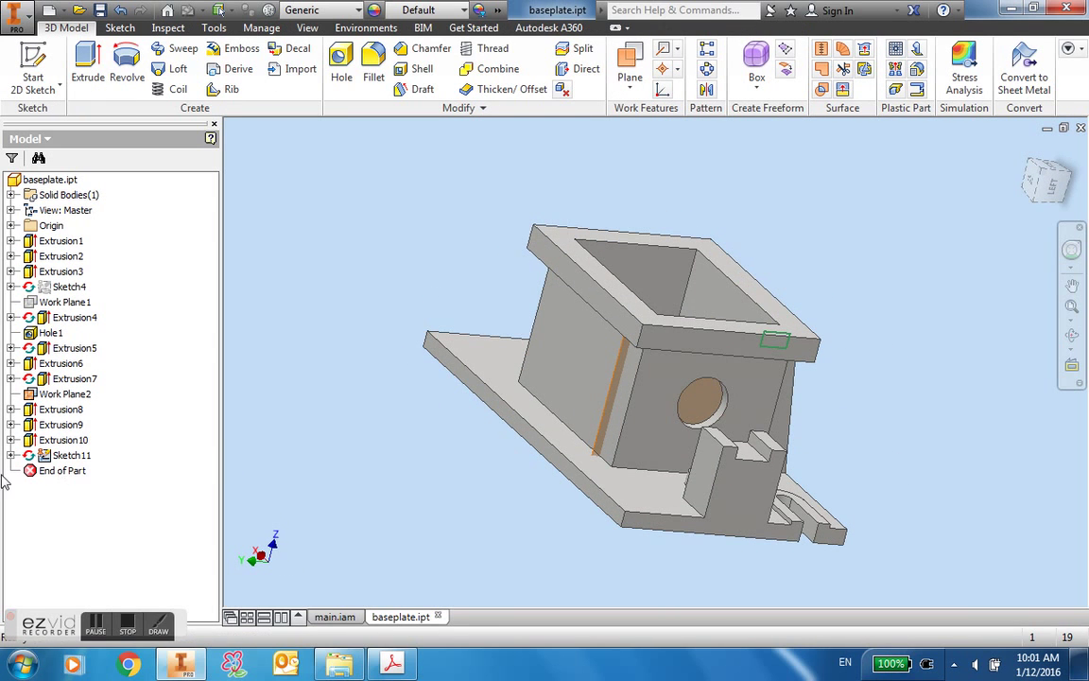
{"action": "double_click", "coordinate": [52, 457]}
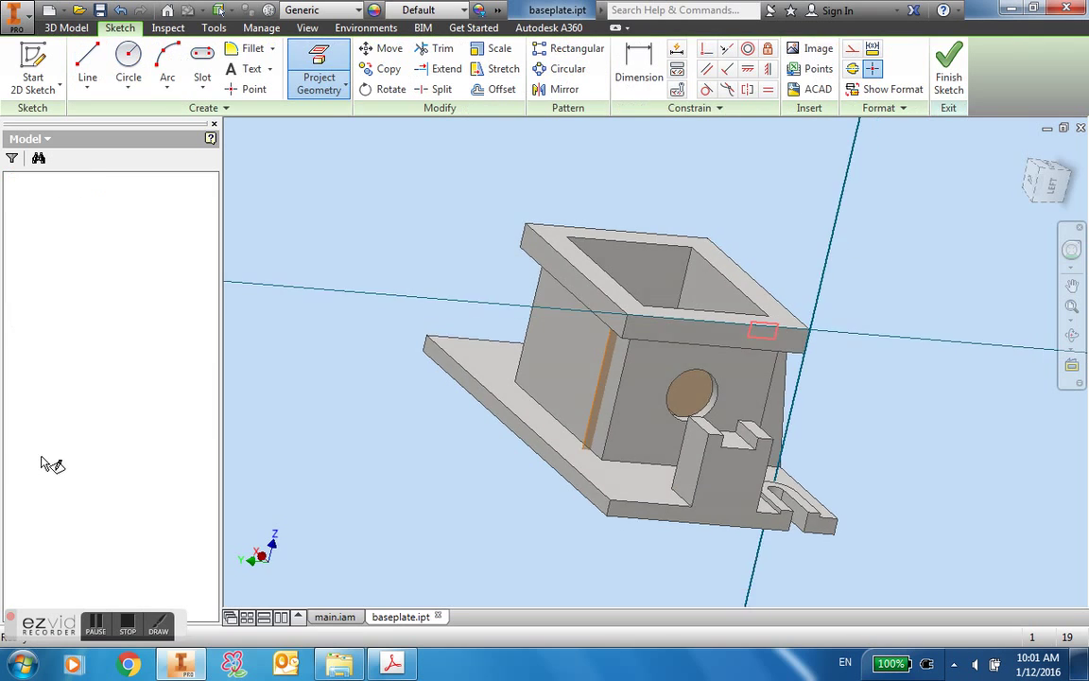
{"action": "scroll", "coordinate": [644, 333], "scroll_direction": "up", "scroll_amount": 5}
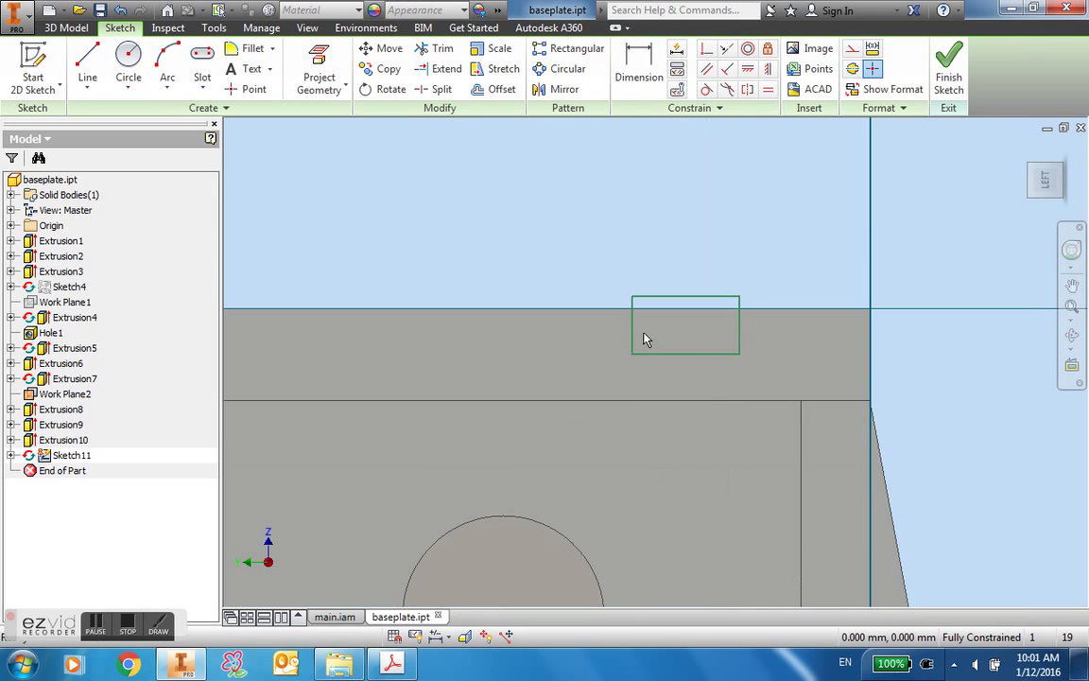
Sketch a two-point rectangle enclosing the projected plate outline at the frame's top edge.
{"action": "left_click", "coordinate": [200, 87]}
{"action": "left_click", "coordinate": [109, 113]}
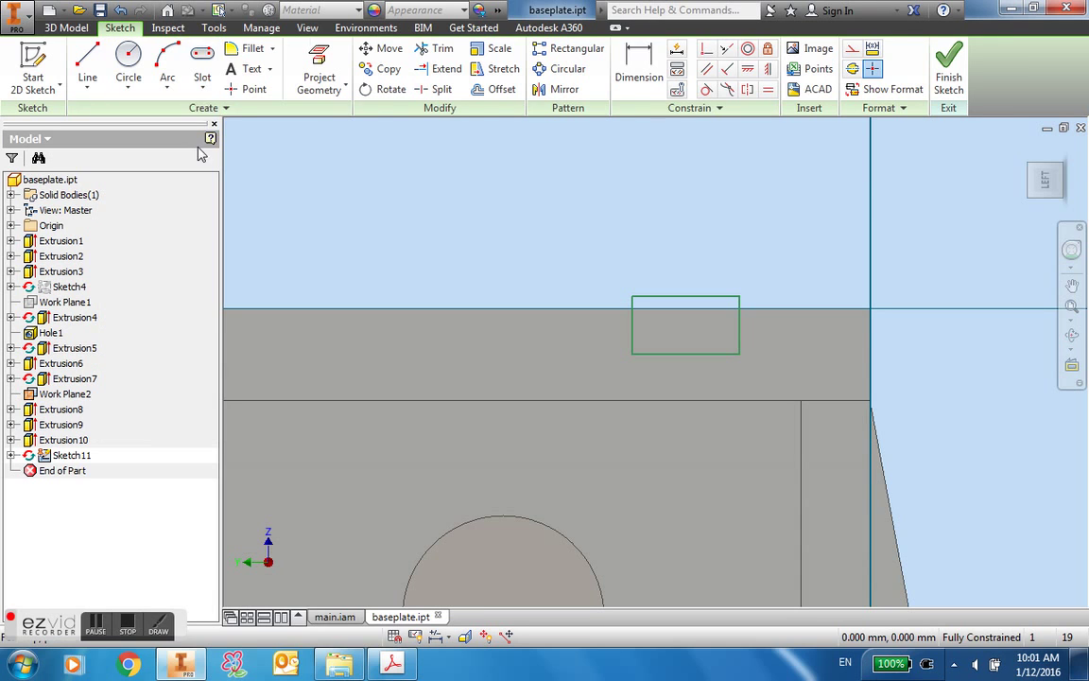
{"action": "left_click", "coordinate": [563, 227]}
{"action": "left_click", "coordinate": [791, 380]}
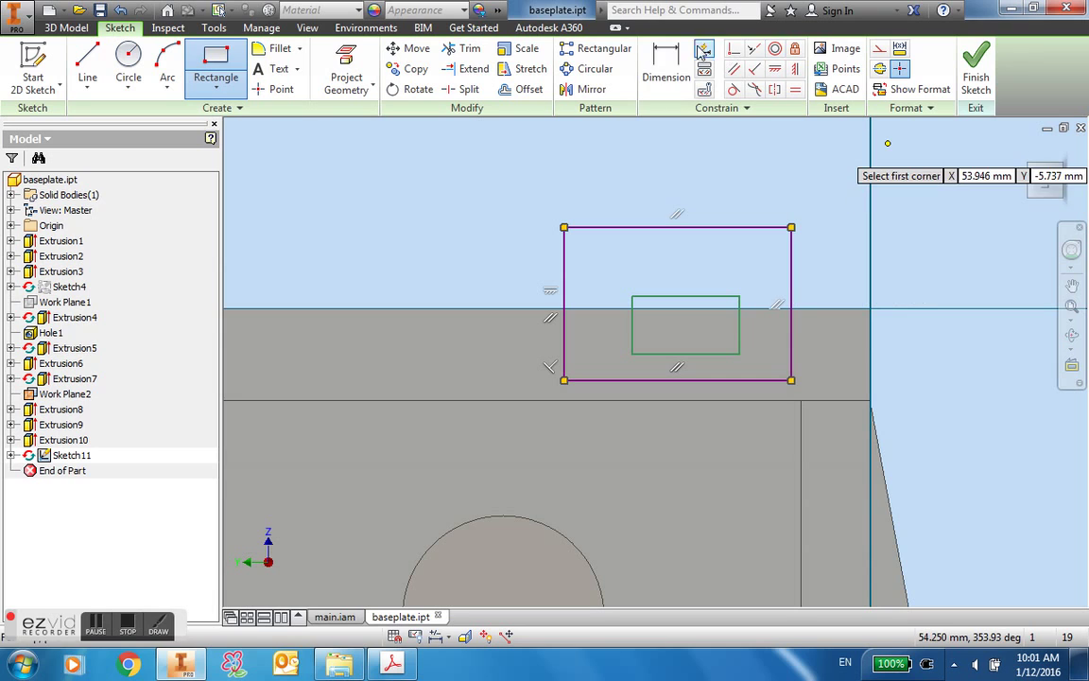
Dimension the gap between the projected outline's side and the rectangle's adjacent side to 0.2 mm.
{"action": "left_click", "coordinate": [665, 66]}
{"action": "left_click", "coordinate": [741, 326]}
{"action": "left_click", "coordinate": [791, 326]}
{"action": "left_click", "coordinate": [776, 208]}
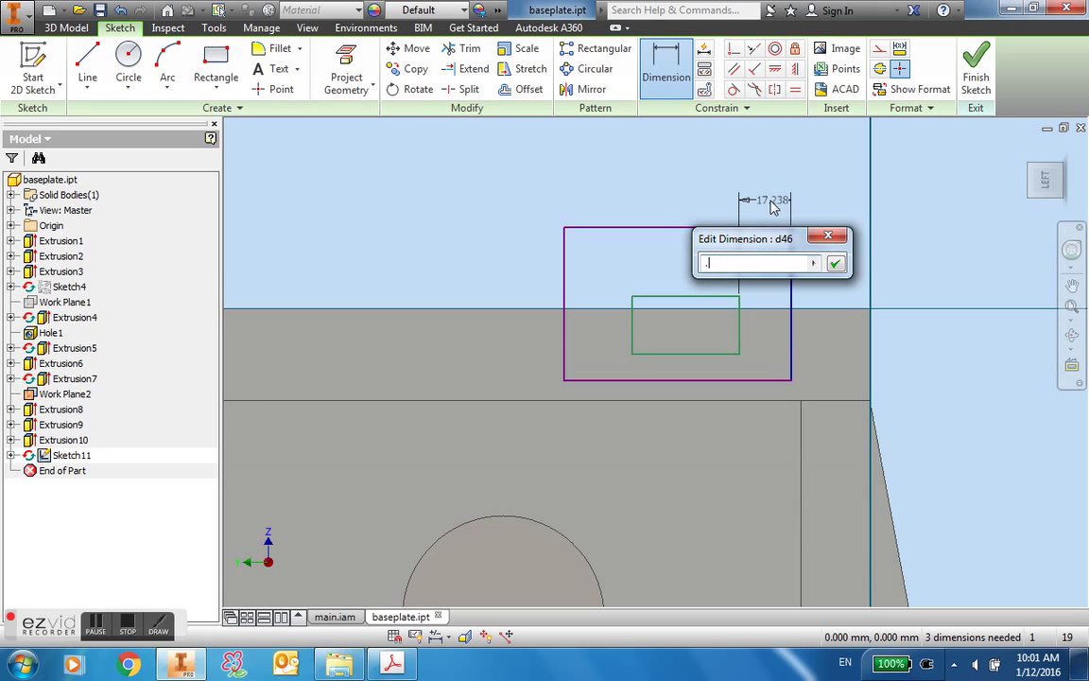
{"action": "key", "text": "Return"}
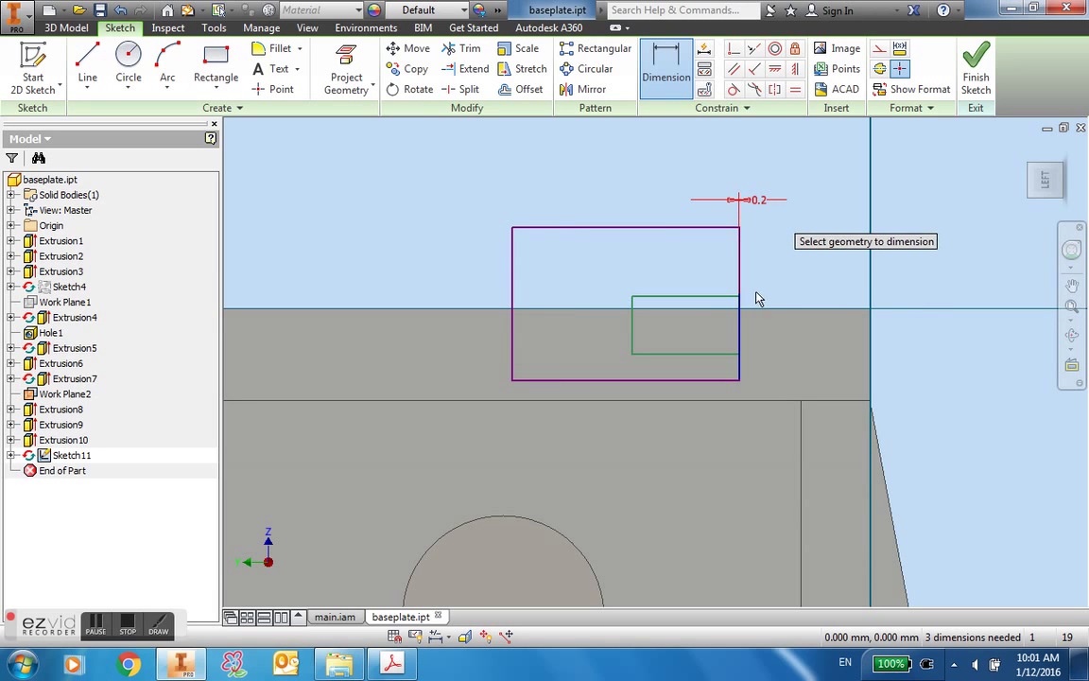
Make the midpoint of the rectangle's lower edge coincident with the midpoint of the projected outline's lower edge.
{"action": "scroll", "coordinate": [733, 374], "scroll_direction": "down", "scroll_amount": 4}
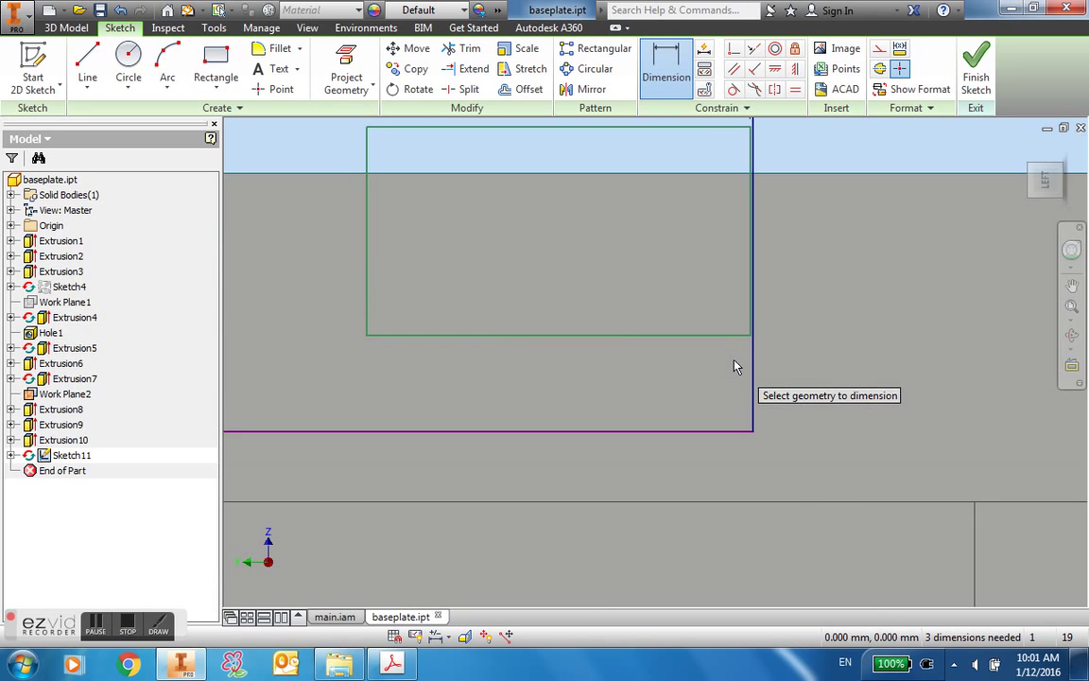
{"action": "left_click", "coordinate": [735, 51]}
{"action": "left_click", "coordinate": [558, 337]}
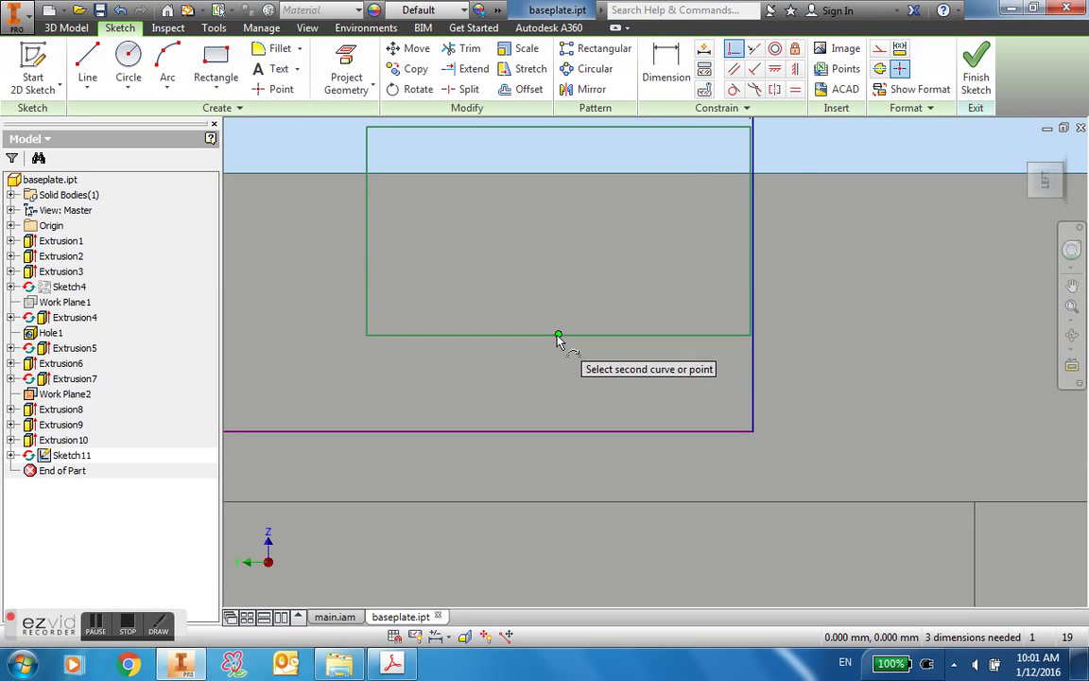
{"action": "left_click", "coordinate": [348, 440]}
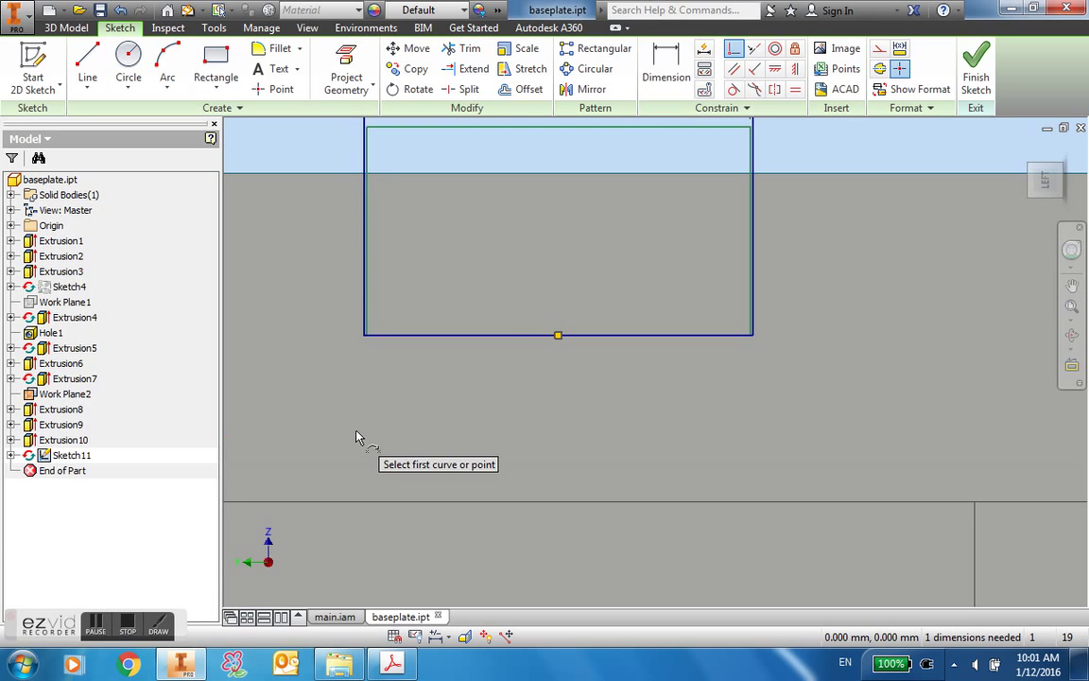
Make the rectangle's upper edge collinear with the frame's top edge and finish the sketch.
{"action": "left_click", "coordinate": [753, 48]}
{"action": "middle_click_drag", "start_coordinate": [741, 204], "coordinate": [745, 297]}
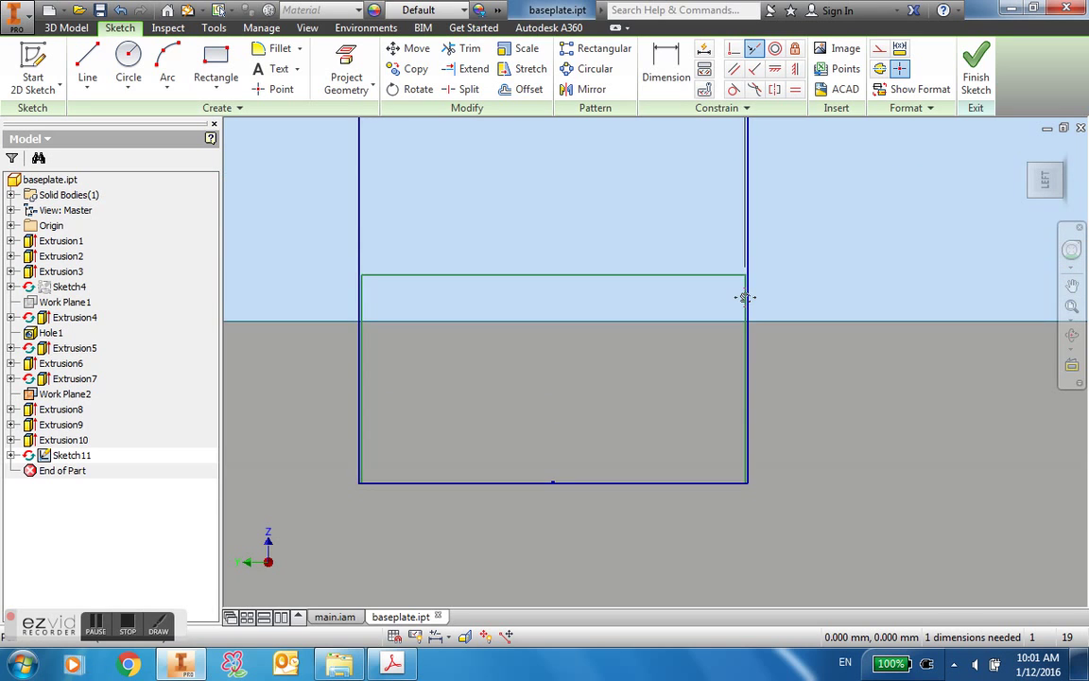
{"action": "scroll", "coordinate": [745, 297], "scroll_direction": "up", "scroll_amount": 5}
{"action": "left_click", "coordinate": [712, 208]}
{"action": "left_click", "coordinate": [576, 305]}
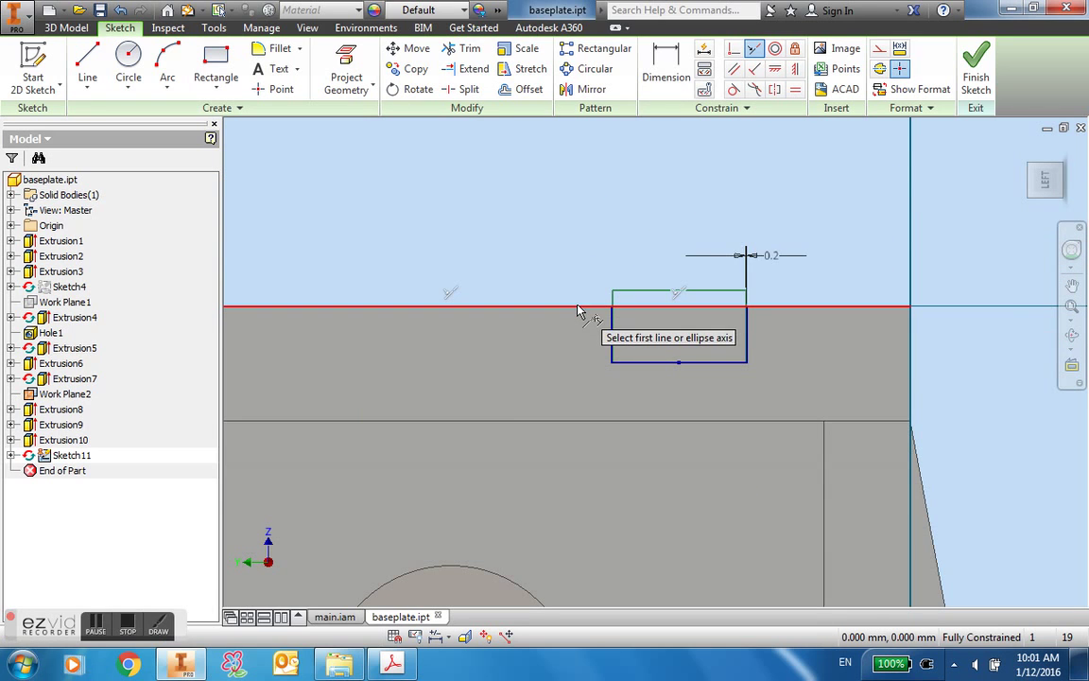
{"action": "left_click", "coordinate": [965, 58]}
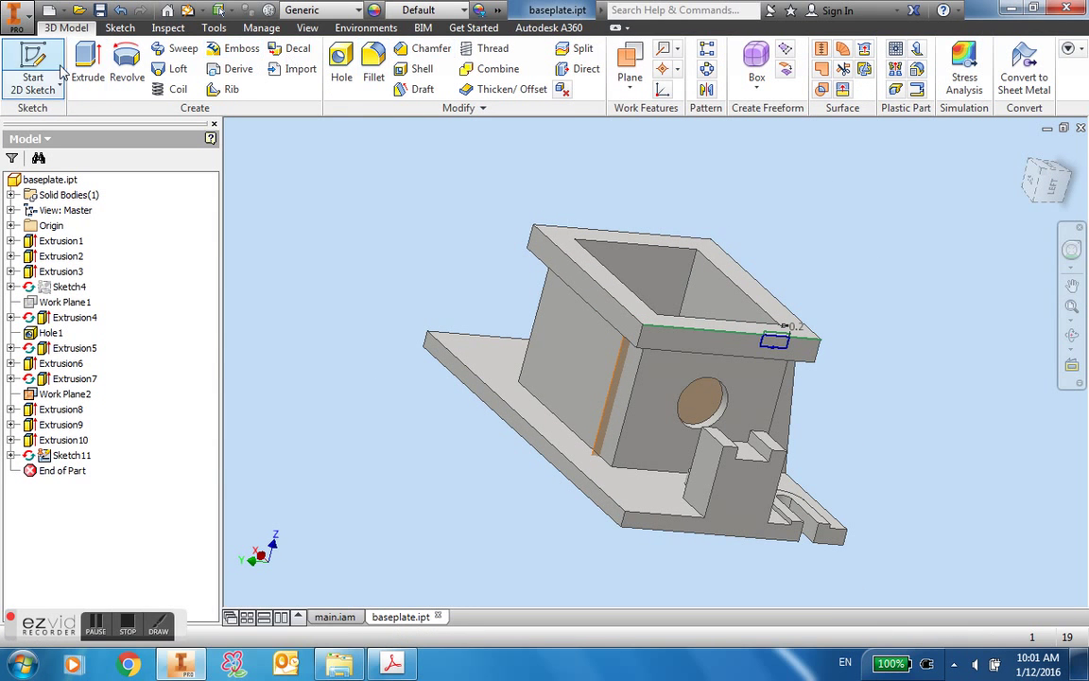
Cut the rectangle through the frame with Extrude, using the To extent up to the inner wall face.
{"action": "left_click", "coordinate": [87, 61]}
{"action": "middle_click_drag", "start_coordinate": [739, 350], "coordinate": [536, 362]}
{"action": "scroll", "coordinate": [548, 370], "scroll_direction": "up", "scroll_amount": 5}
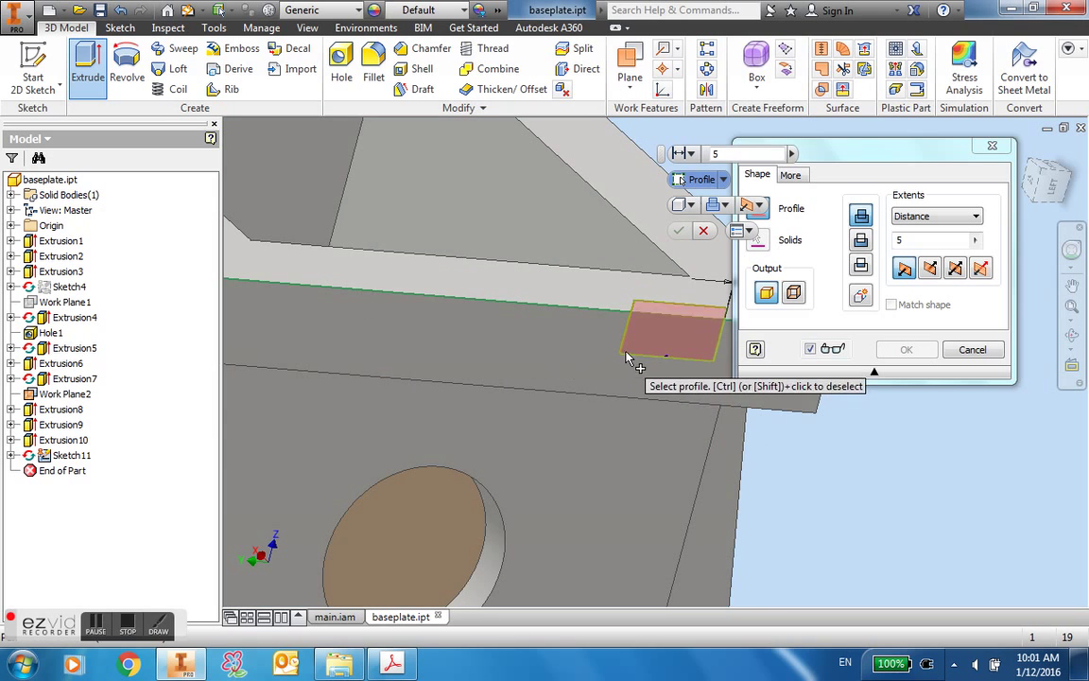
{"action": "scroll", "coordinate": [643, 333], "scroll_direction": "up", "scroll_amount": 1}
{"action": "scroll", "coordinate": [643, 332], "scroll_direction": "up", "scroll_amount": 5}
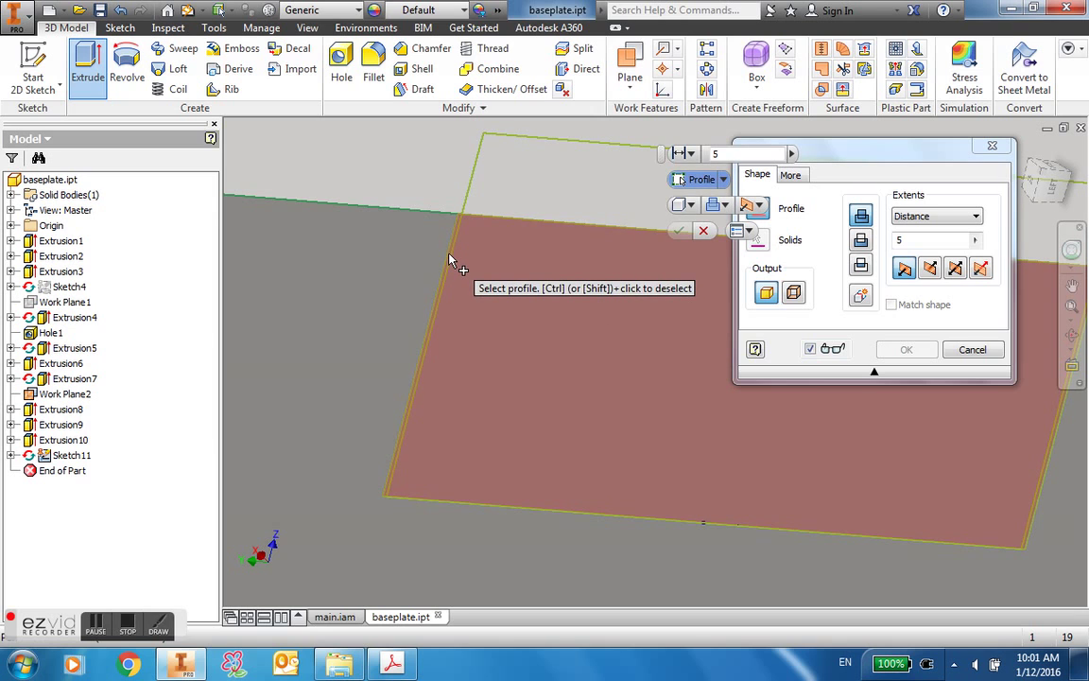
{"action": "left_click", "coordinate": [450, 261]}
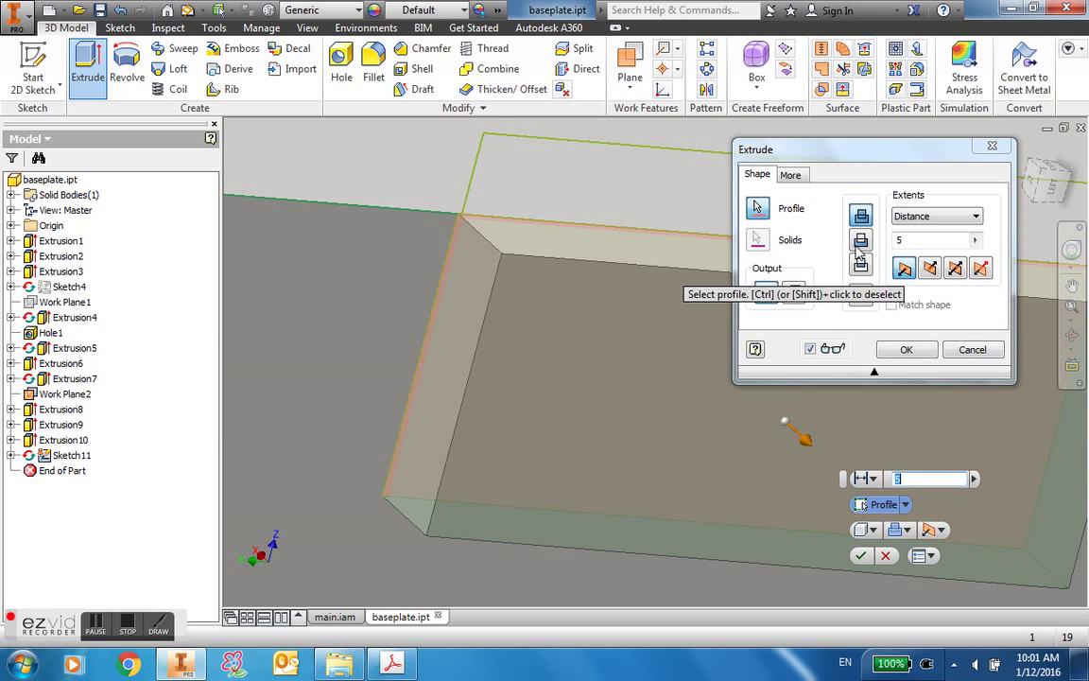
{"action": "left_click", "coordinate": [860, 242]}
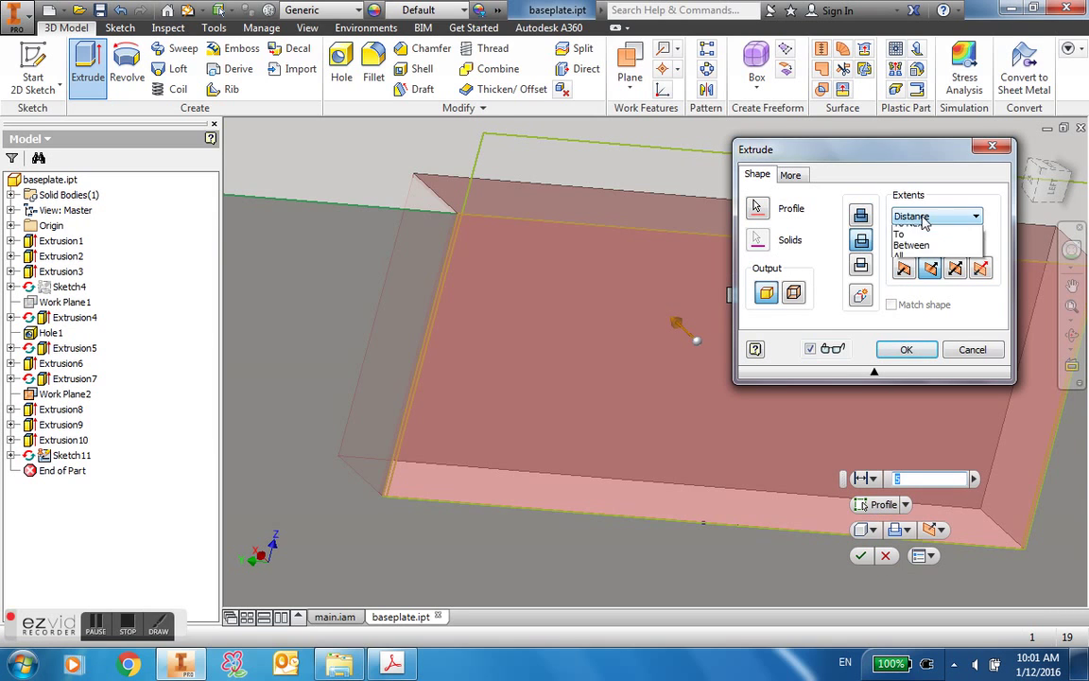
{"action": "scroll", "coordinate": [619, 251], "scroll_direction": "up", "scroll_amount": 4}
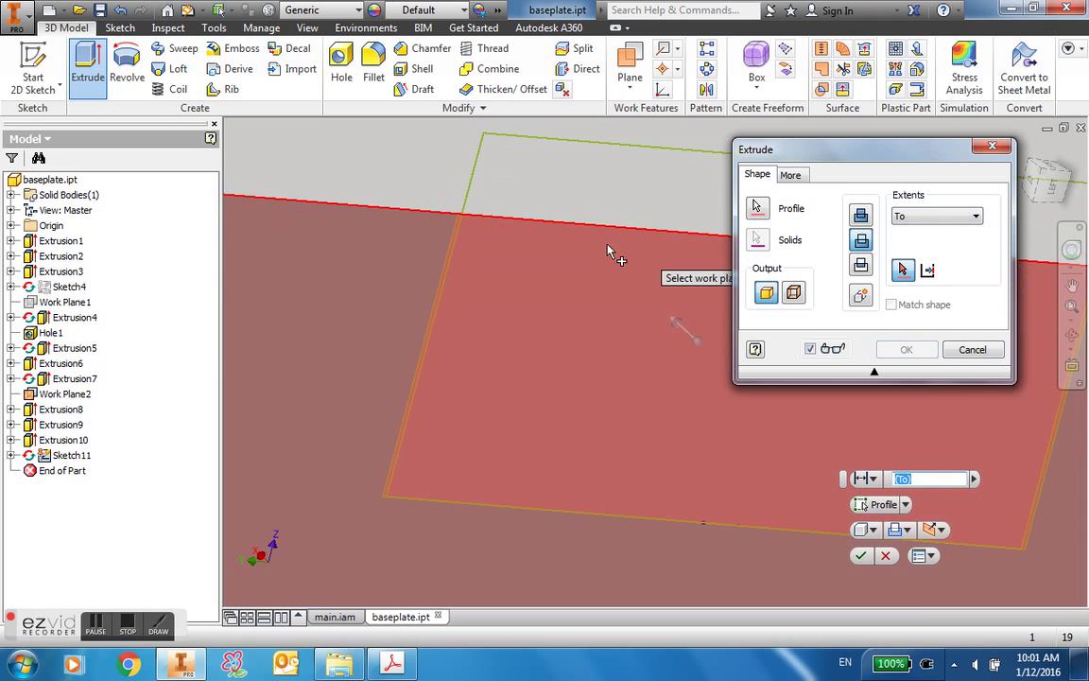
{"action": "middle_click_drag", "start_coordinate": [639, 261], "coordinate": [626, 194]}
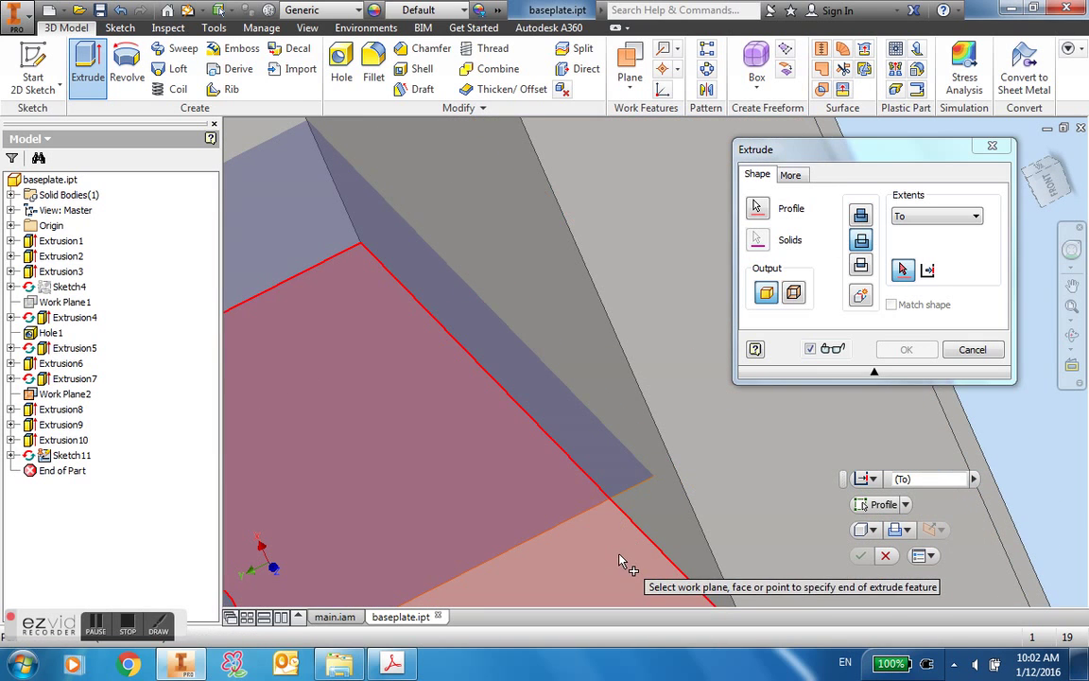
{"action": "left_click", "coordinate": [623, 560]}
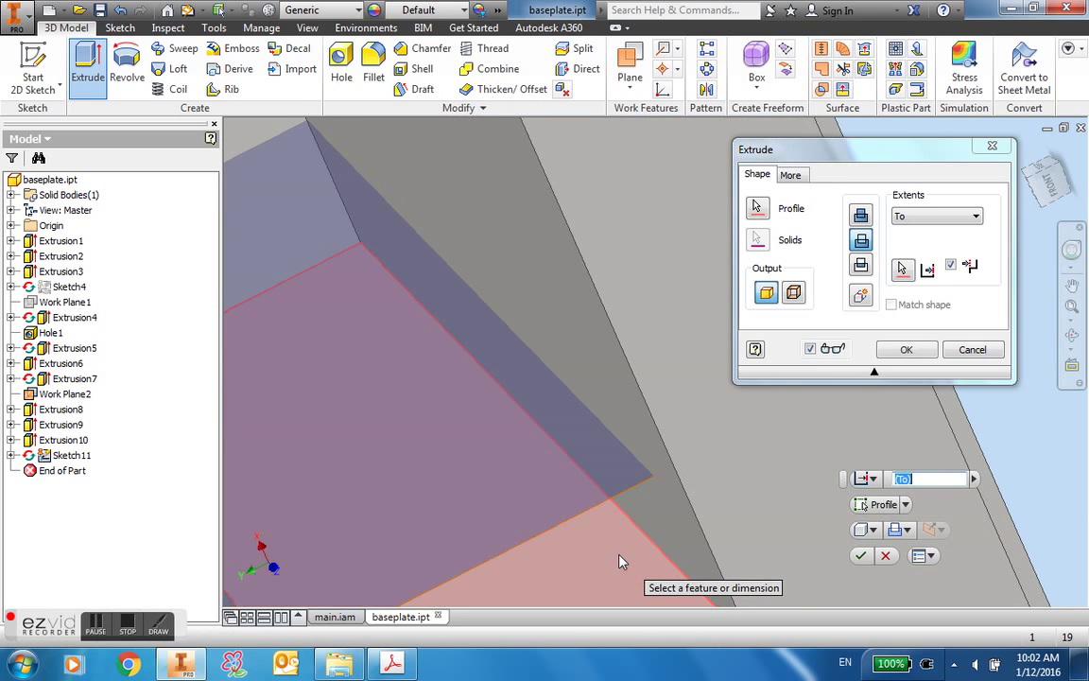
{"action": "left_click", "coordinate": [905, 350]}
Hide Work Plane2, restore the home view and save baseplate.ipt.
{"action": "middle_click_drag", "start_coordinate": [734, 460], "coordinate": [914, 224], "text": "shift"}
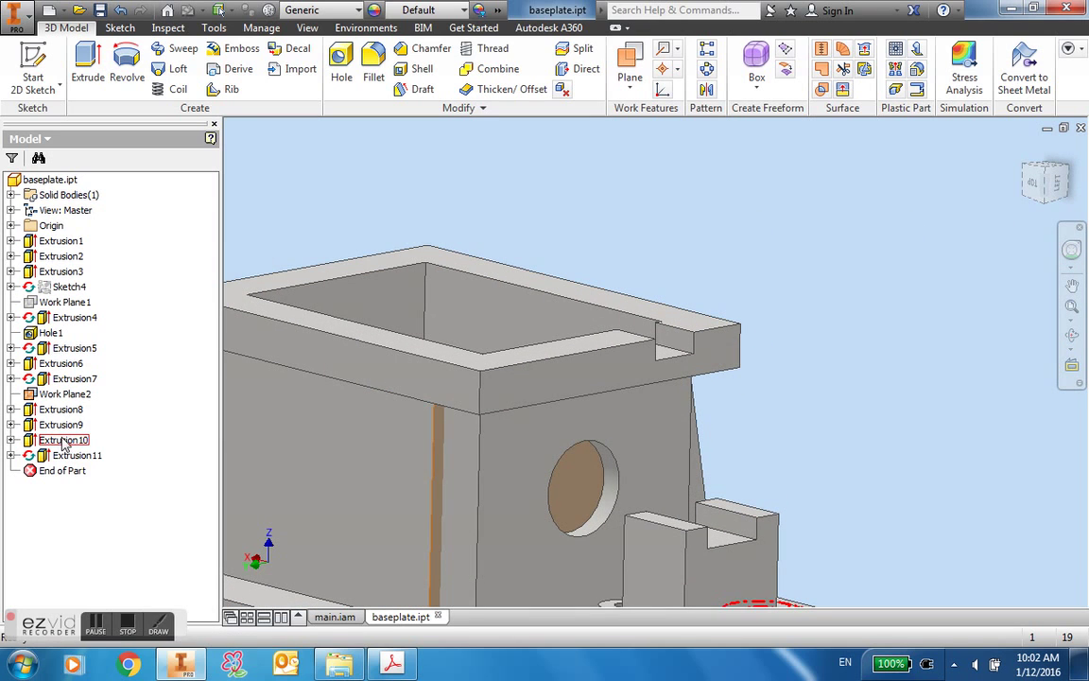
{"action": "left_click", "coordinate": [66, 395]}
{"action": "right_click", "coordinate": [85, 452]}
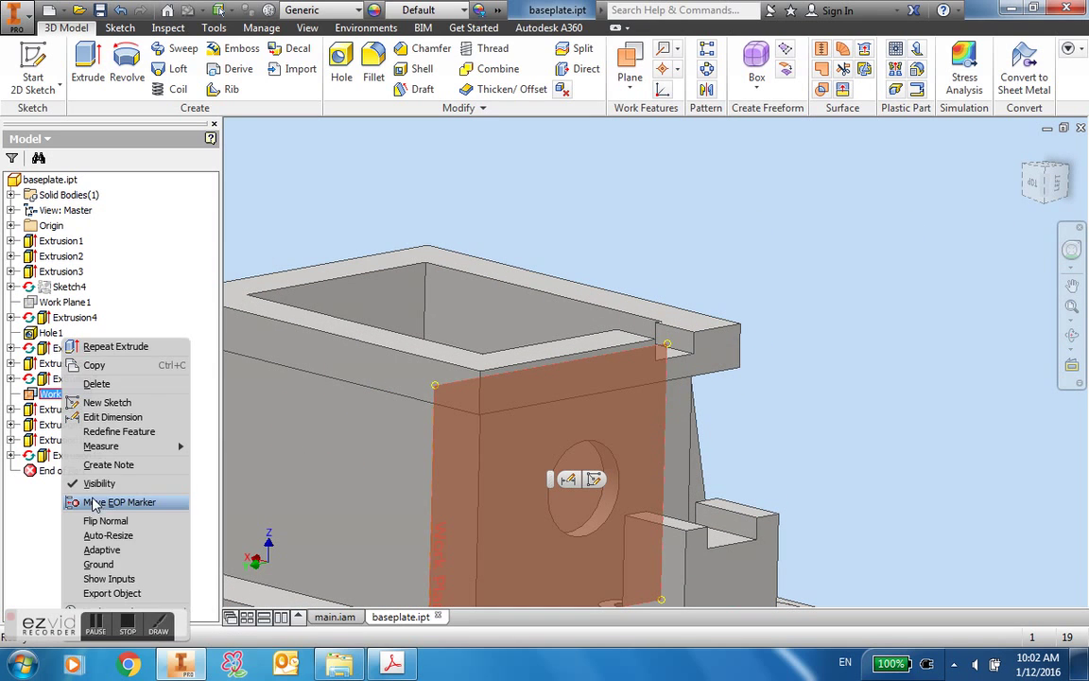
{"action": "left_click", "coordinate": [83, 433]}
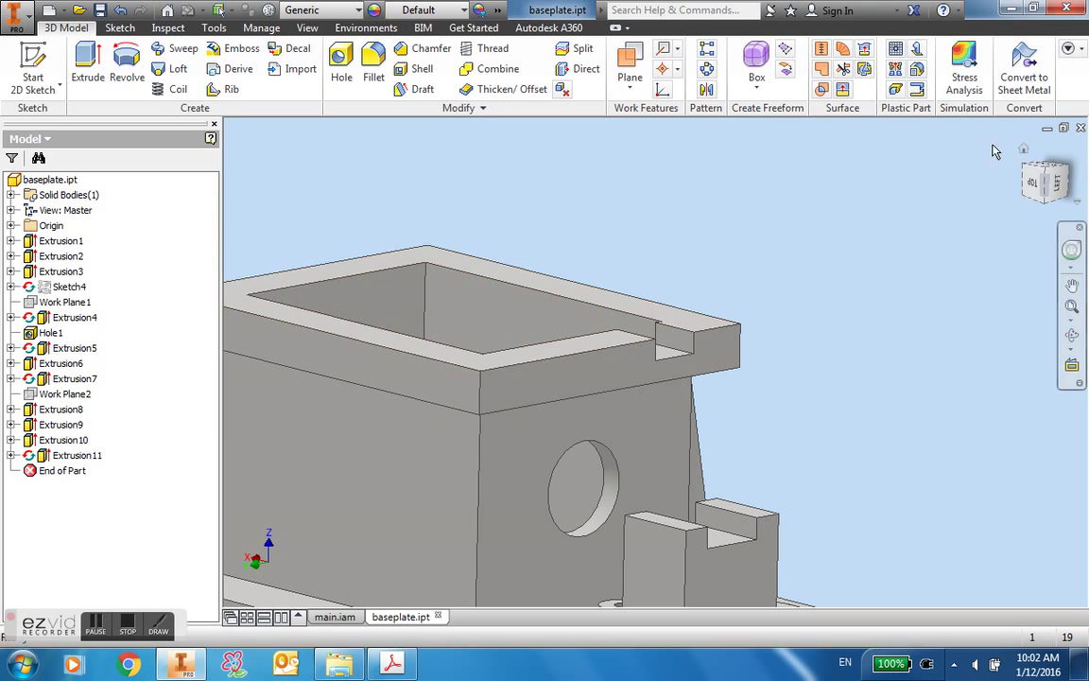
{"action": "left_click", "coordinate": [1024, 151]}
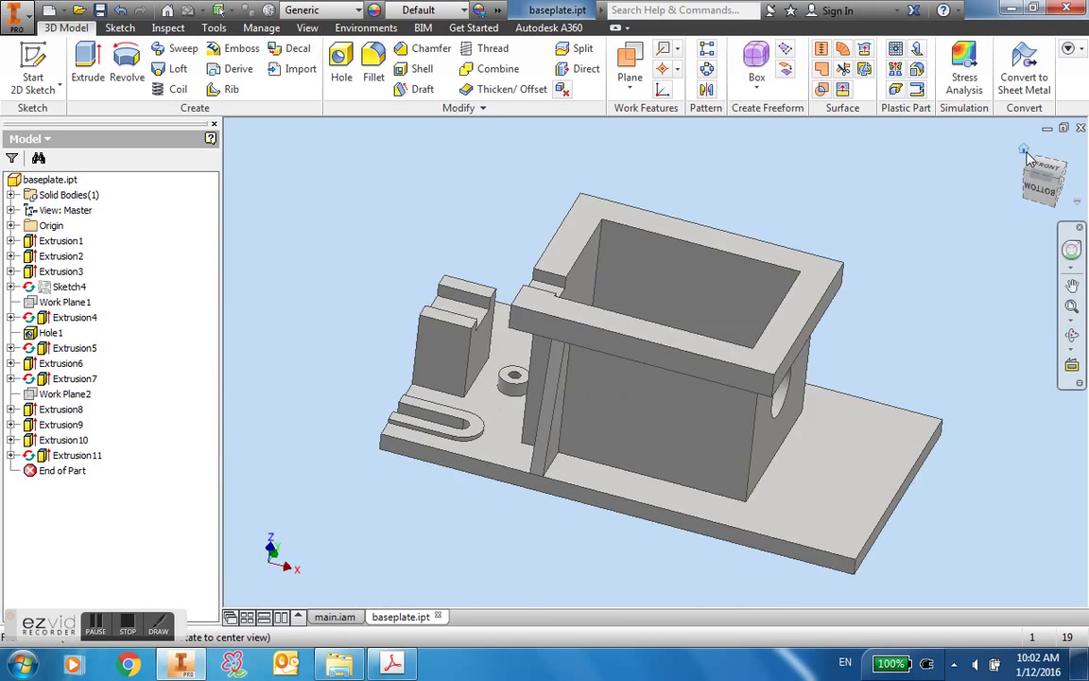
{"action": "left_click", "coordinate": [101, 11]}
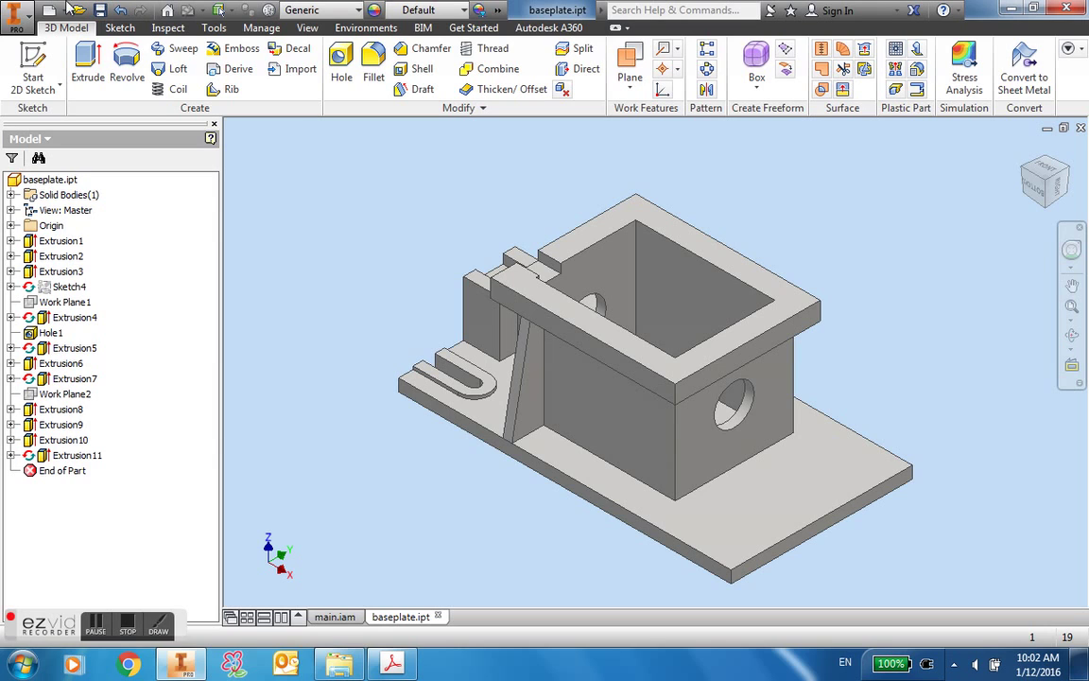
Start a sketch on the frame's long outer side face and draw a rectangle crossing the frame's top edge.
{"action": "left_click", "coordinate": [33, 57]}
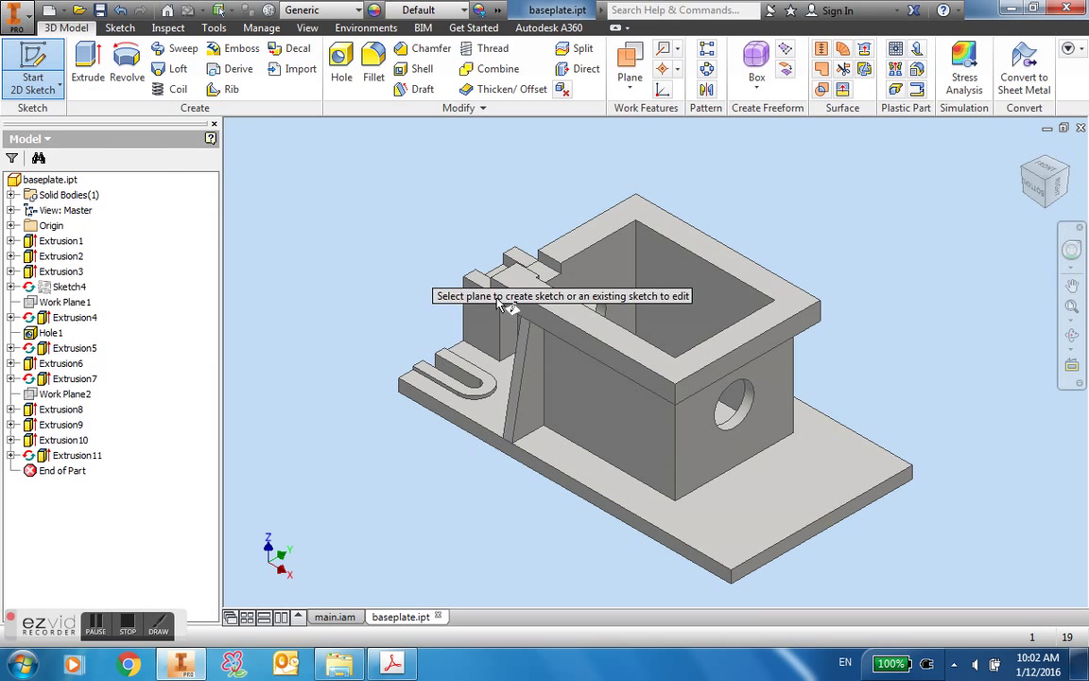
{"action": "left_click", "coordinate": [534, 319]}
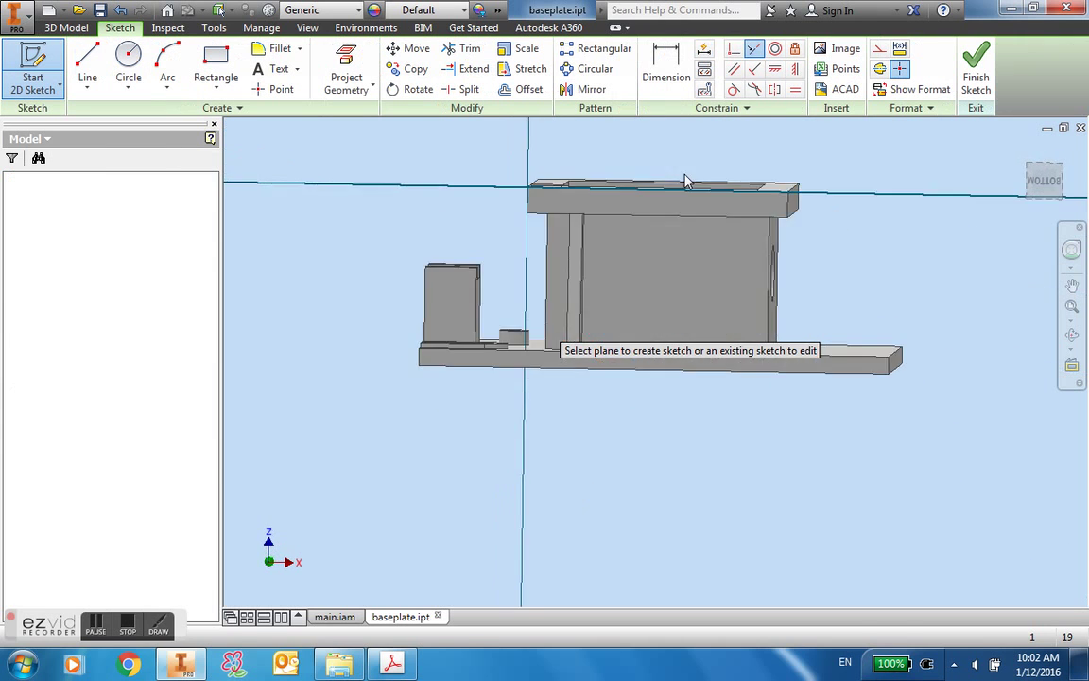
{"action": "left_click", "coordinate": [216, 66]}
{"action": "left_click", "coordinate": [593, 287]}
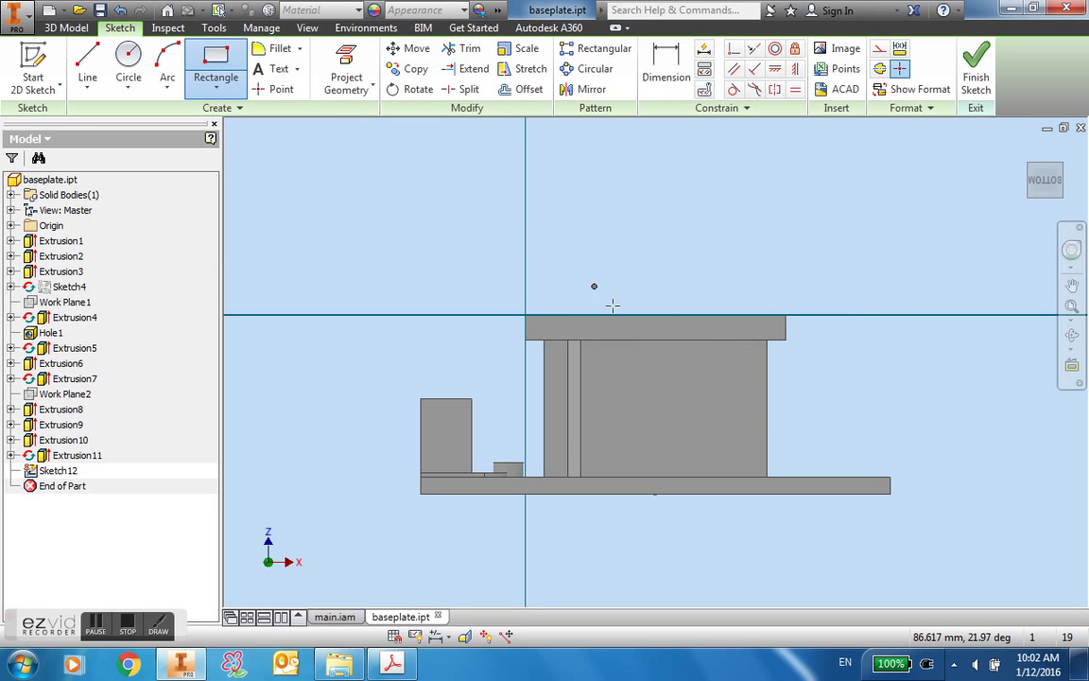
{"action": "left_click", "coordinate": [704, 413]}
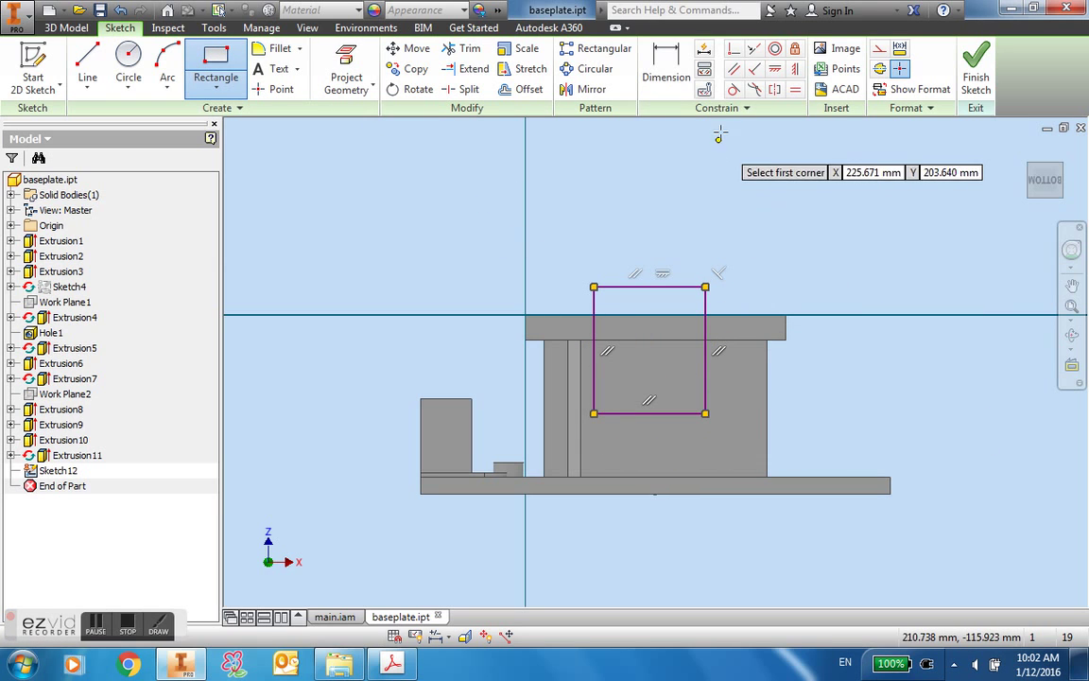
Make the midpoint of the rectangle's upper edge coincident with the midpoint of the frame's top edge.
{"action": "left_click", "coordinate": [734, 49]}
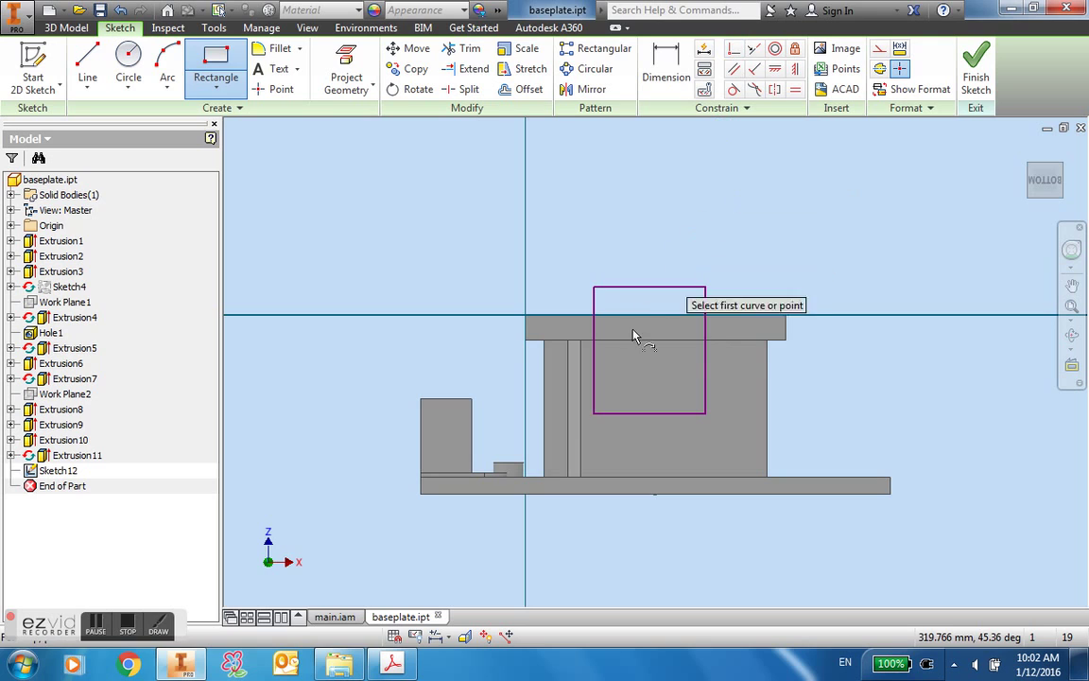
{"action": "left_click", "coordinate": [650, 288]}
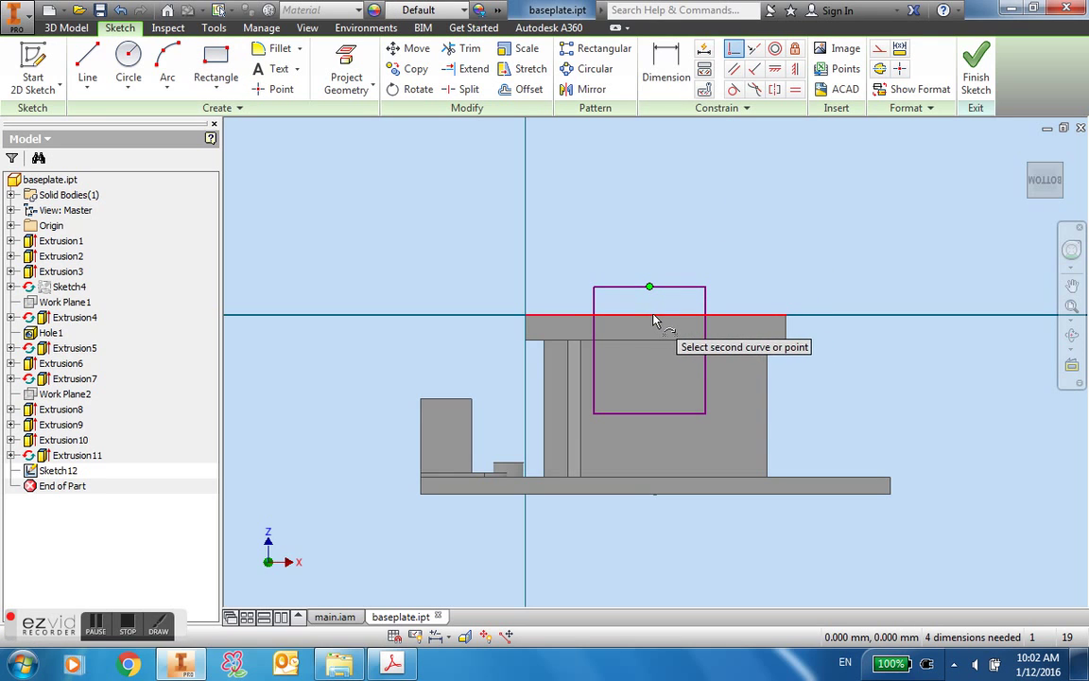
{"action": "left_click", "coordinate": [657, 315]}
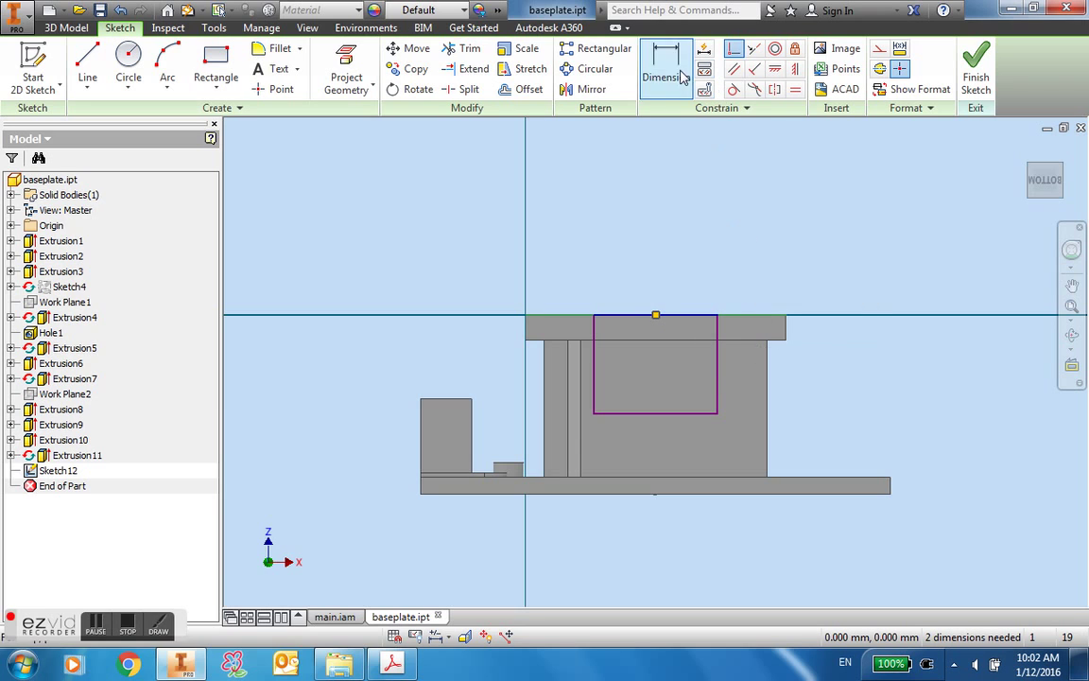
Dimension the rectangle's width and set it to 50 mm.
{"action": "left_click", "coordinate": [665, 68]}
{"action": "left_click", "coordinate": [664, 412]}
{"action": "left_click", "coordinate": [667, 272]}
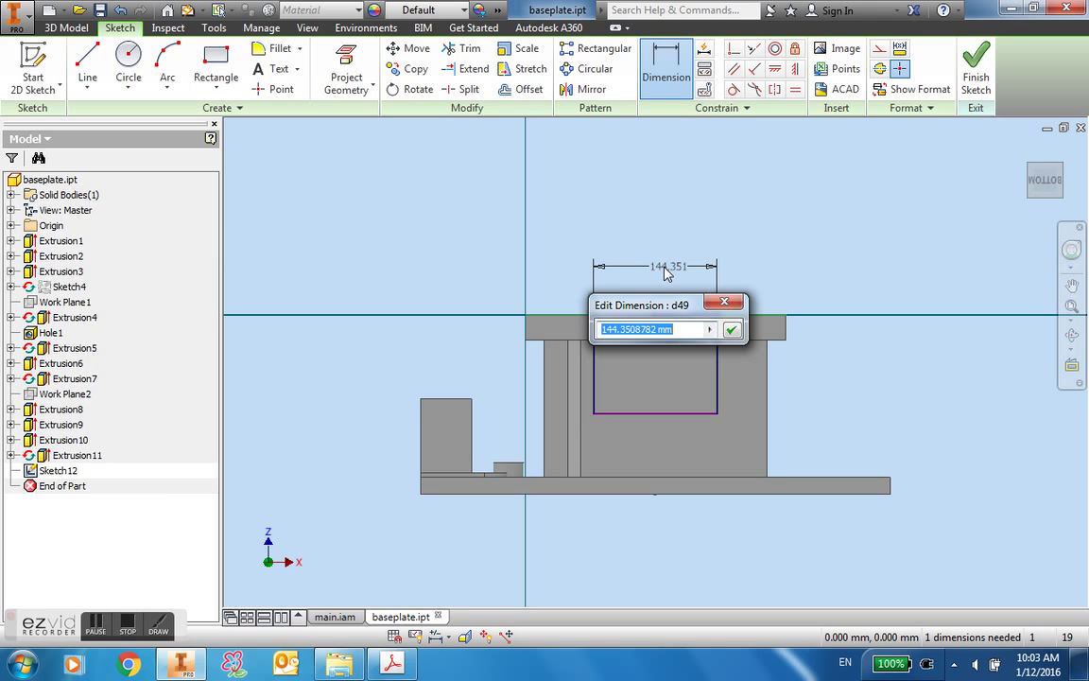
{"action": "type", "text": "35"}
{"action": "key", "text": "Return"}
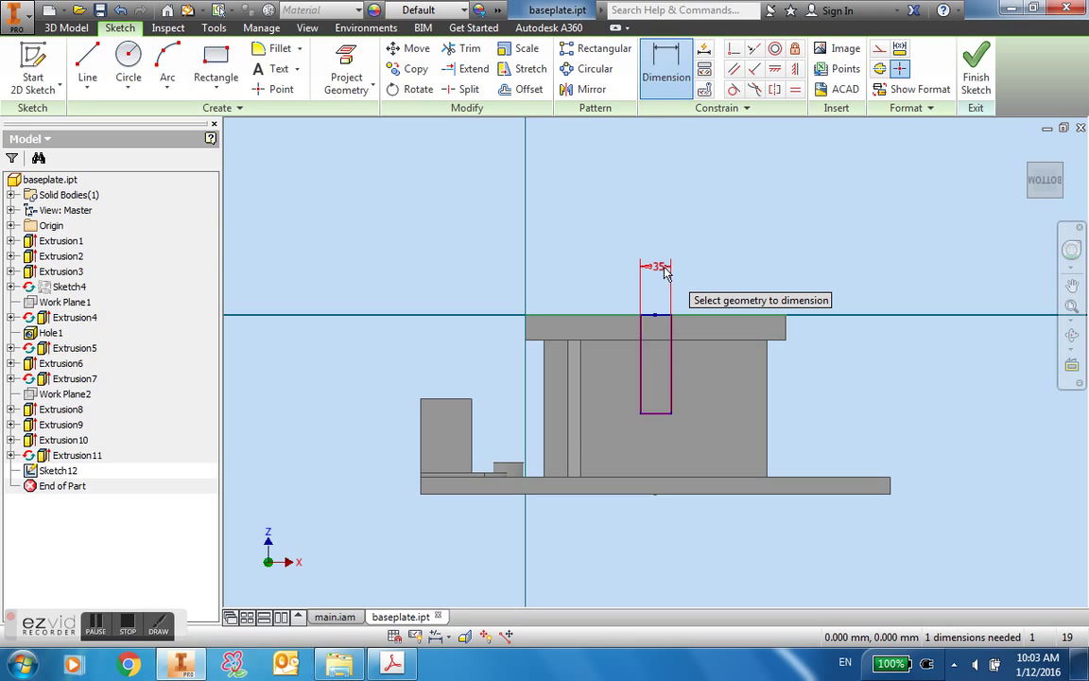
{"action": "double_click", "coordinate": [659, 269]}
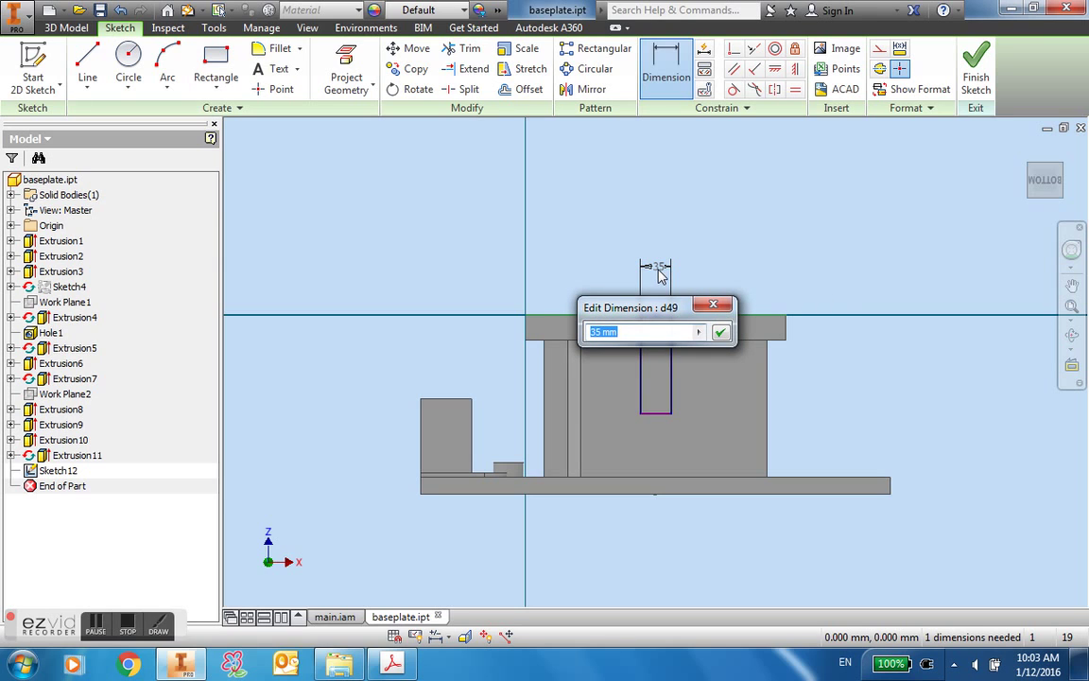
{"action": "type", "text": "50"}
{"action": "key", "text": "Return"}
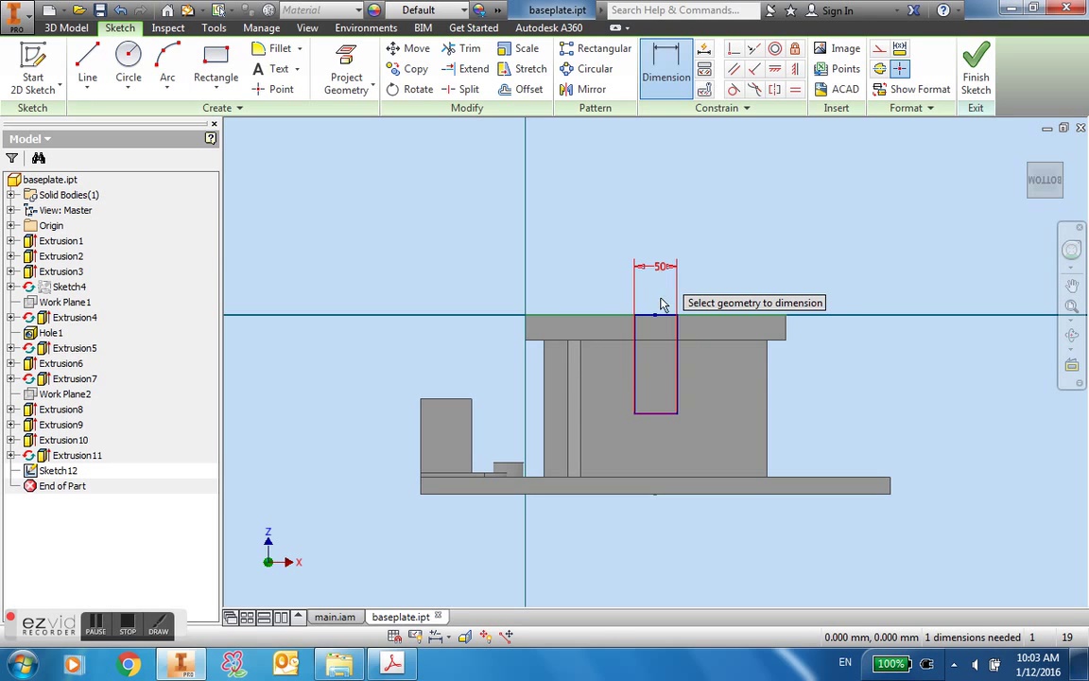
Dimension the rectangle's height at 80 mm and finish the sketch.
{"action": "left_click", "coordinate": [675, 384]}
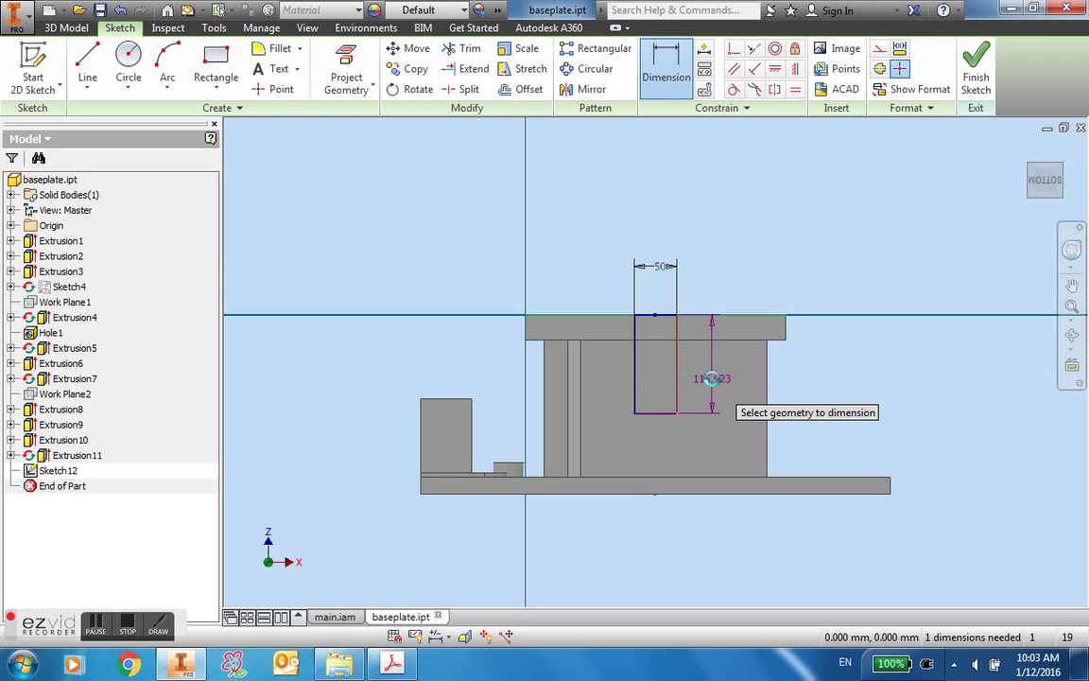
{"action": "left_click", "coordinate": [714, 382]}
{"action": "type", "text": "80"}
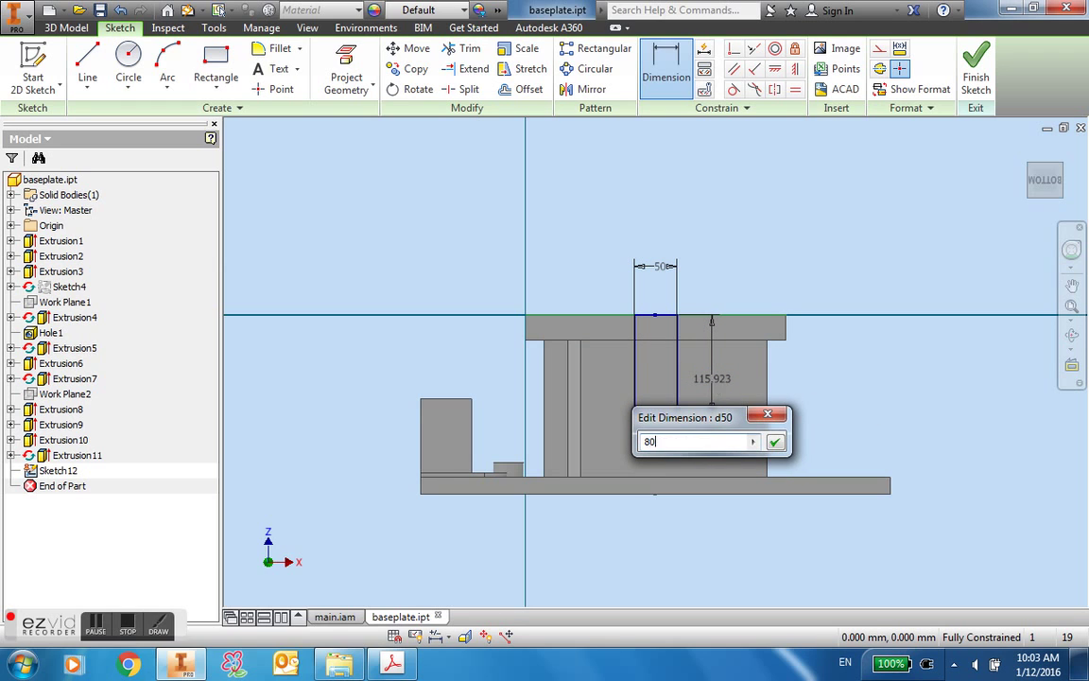
{"action": "key", "text": "Return"}
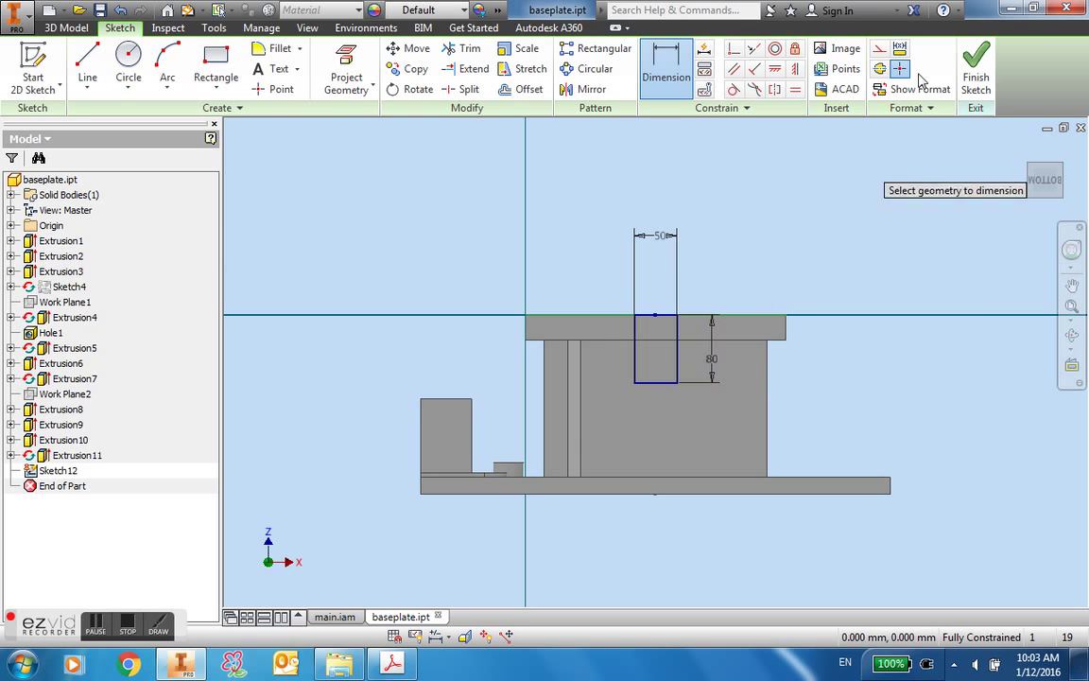
{"action": "key", "text": "F6"}
{"action": "left_click", "coordinate": [975, 74]}
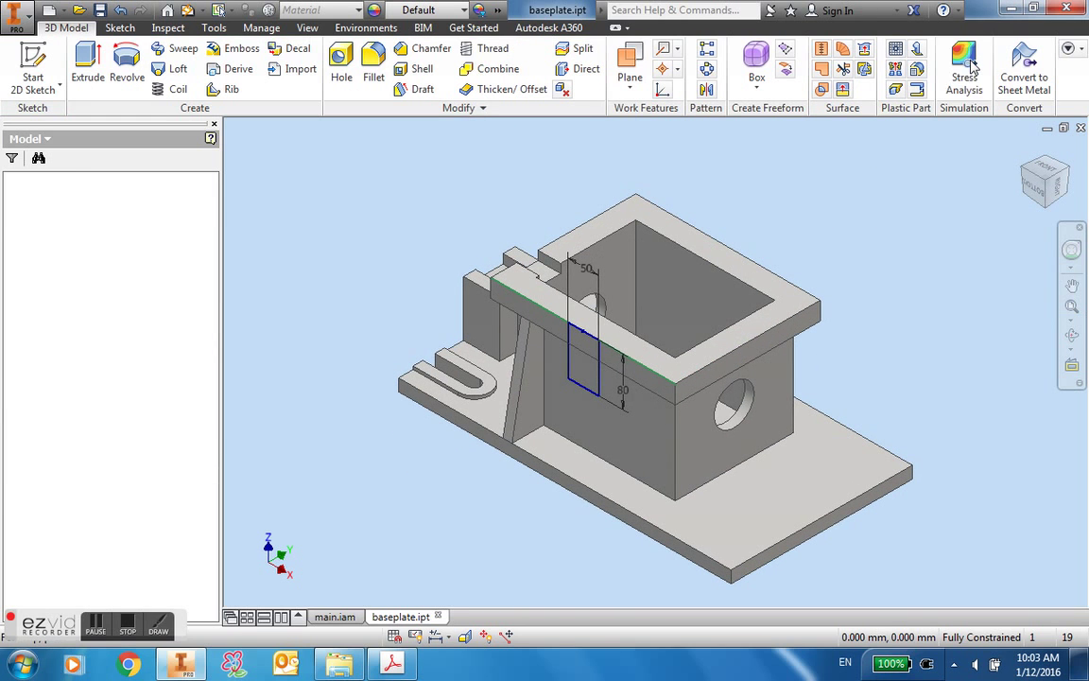
Cut the 50 × 80 mm rectangle through both long walls with Extrude, using the All extent.
{"action": "left_click", "coordinate": [75, 59]}
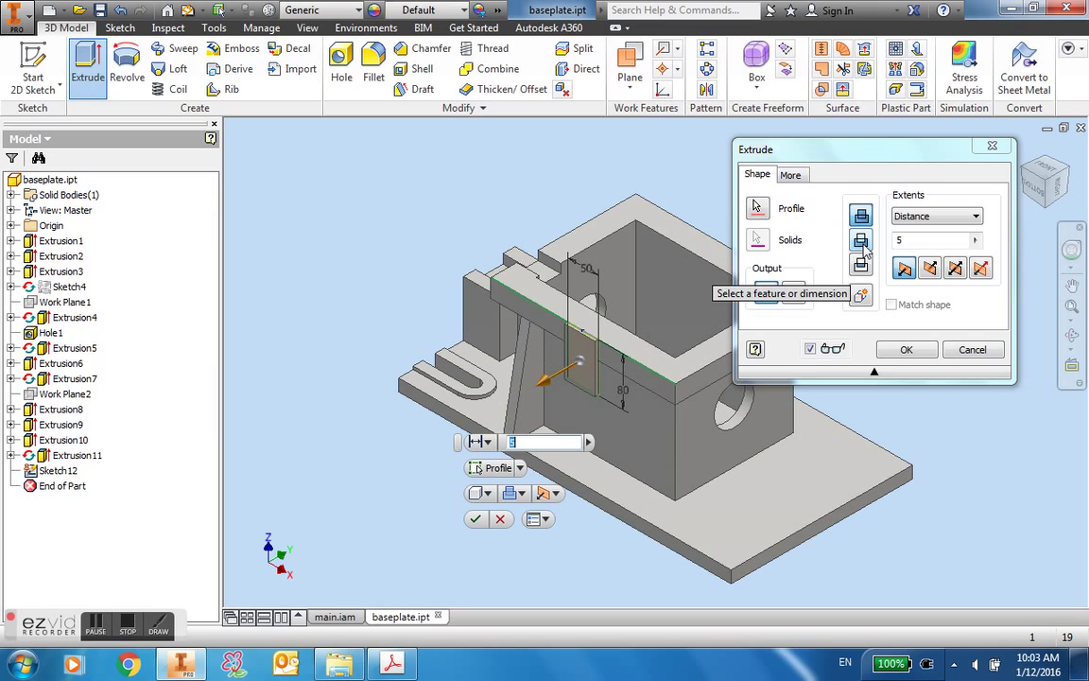
{"action": "left_click", "coordinate": [931, 215]}
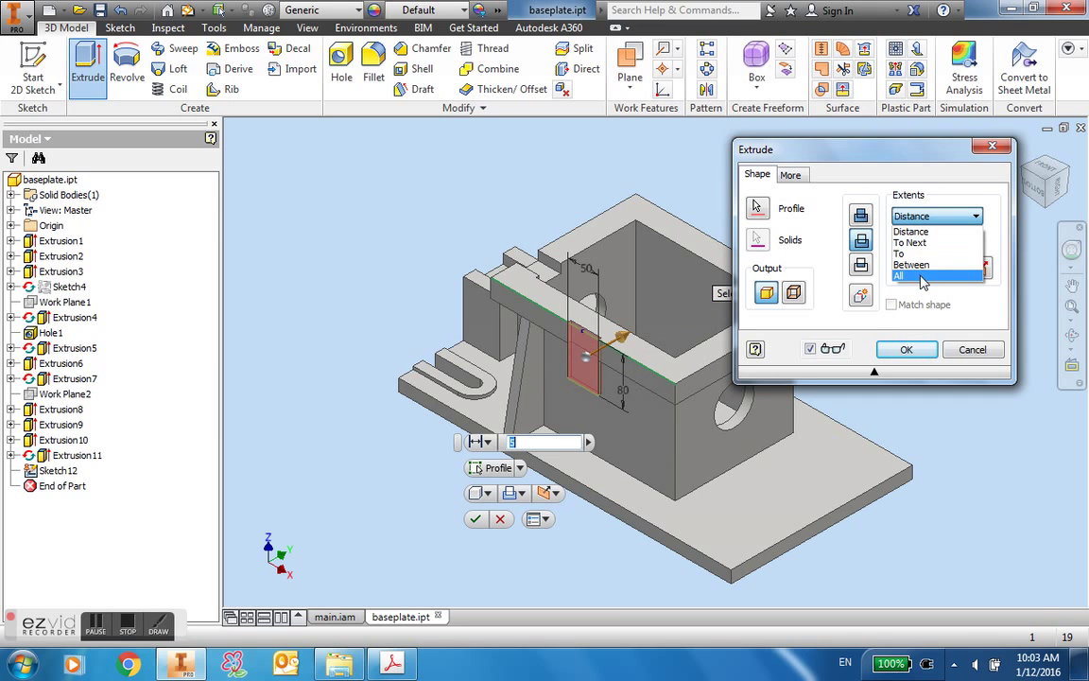
{"action": "left_click", "coordinate": [903, 274]}
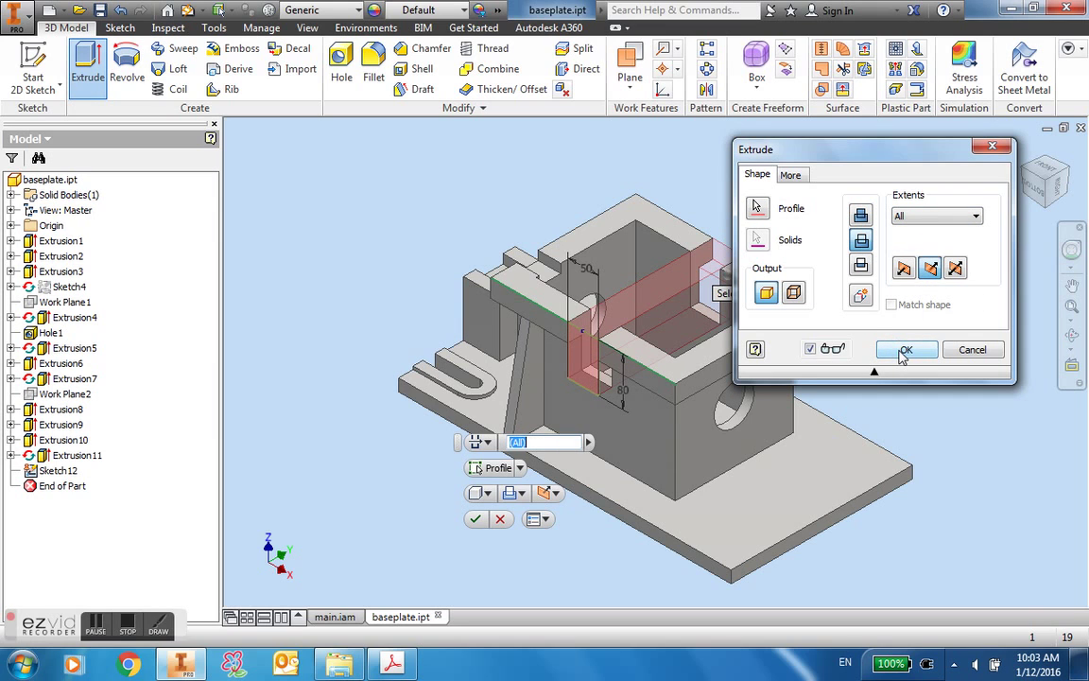
{"action": "left_click", "coordinate": [905, 351]}
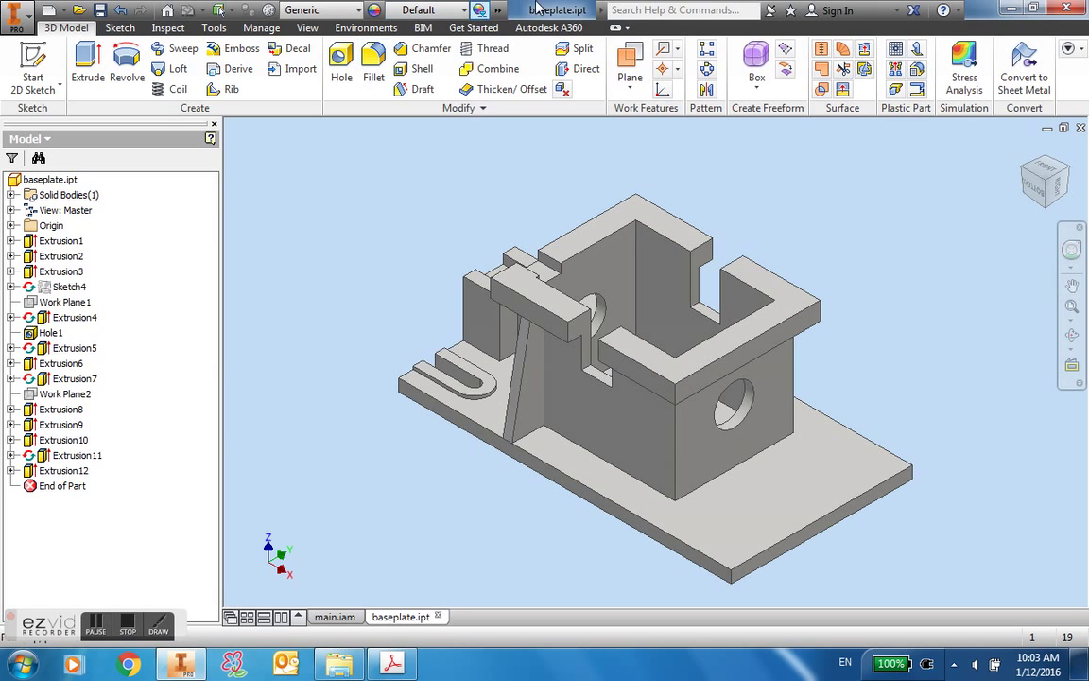
Mirror the rib and bordered slot features Extrusion8, Extrusion9 and Extrusion10 about the XZ Plane.
{"action": "left_click", "coordinate": [707, 90]}
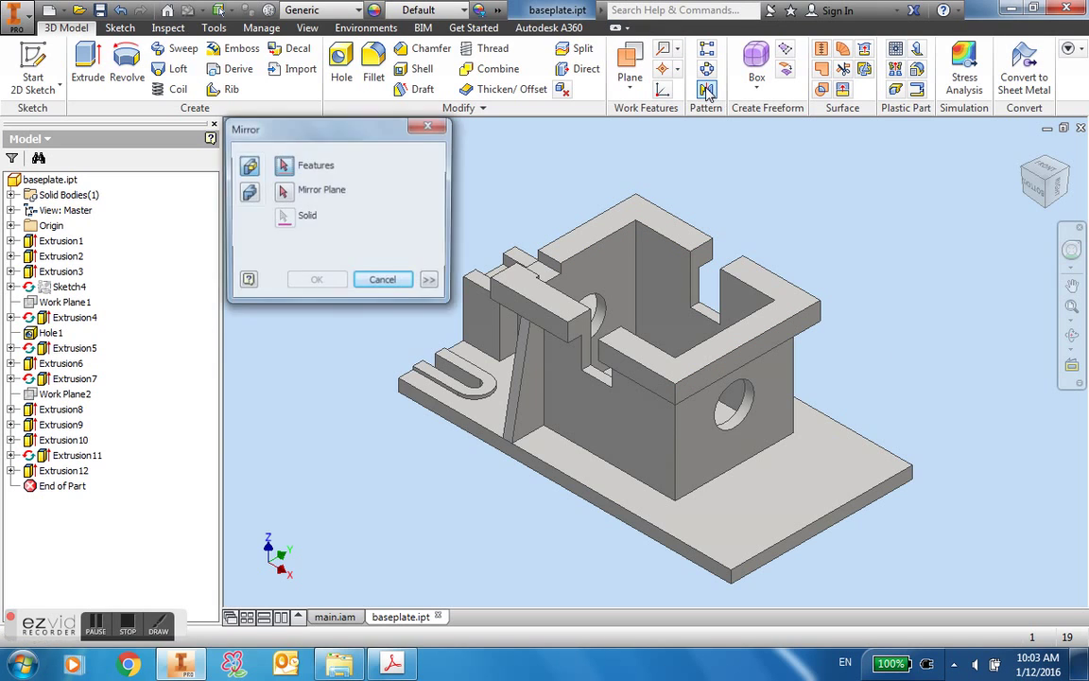
{"action": "left_click", "coordinate": [63, 441]}
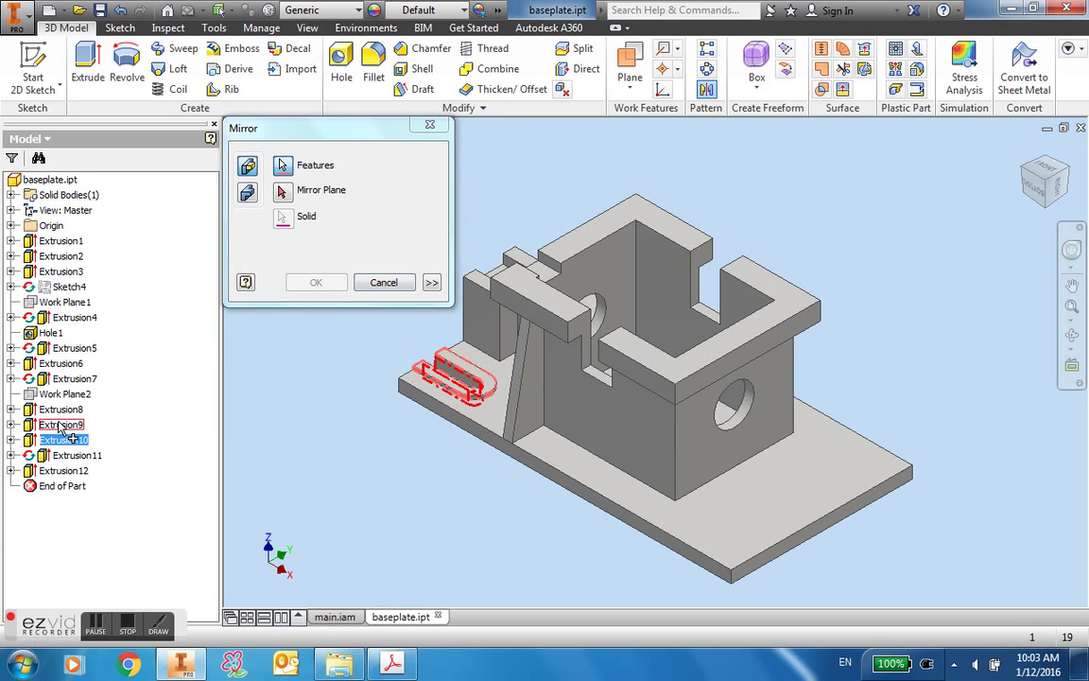
{"action": "left_click", "coordinate": [60, 425]}
{"action": "left_click", "coordinate": [59, 409]}
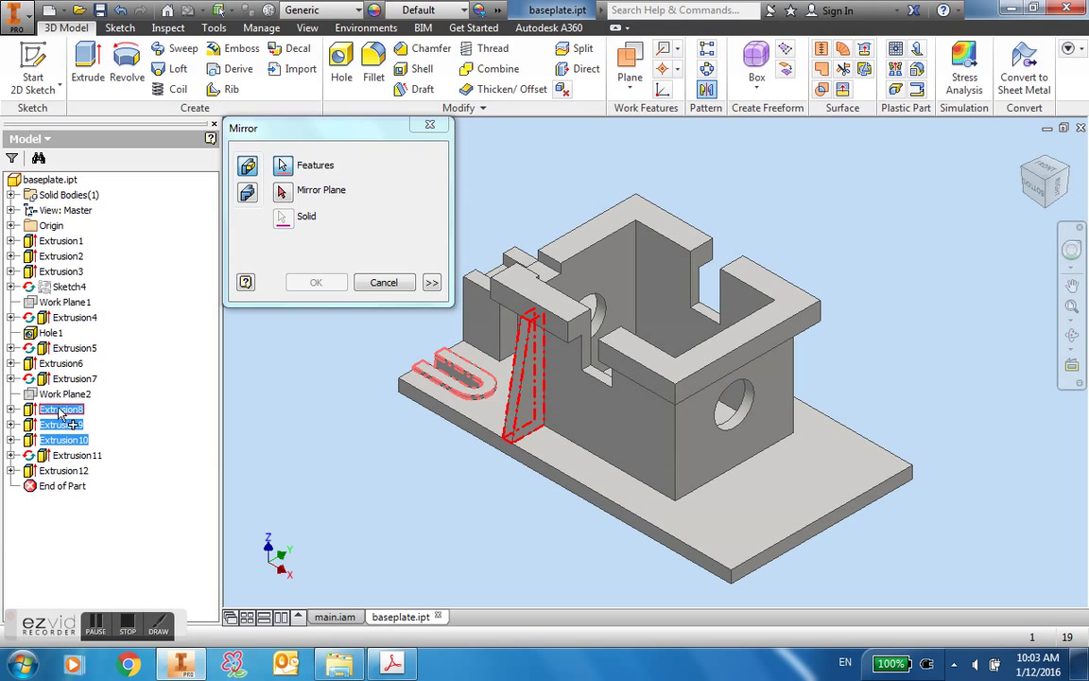
{"action": "left_click", "coordinate": [282, 193]}
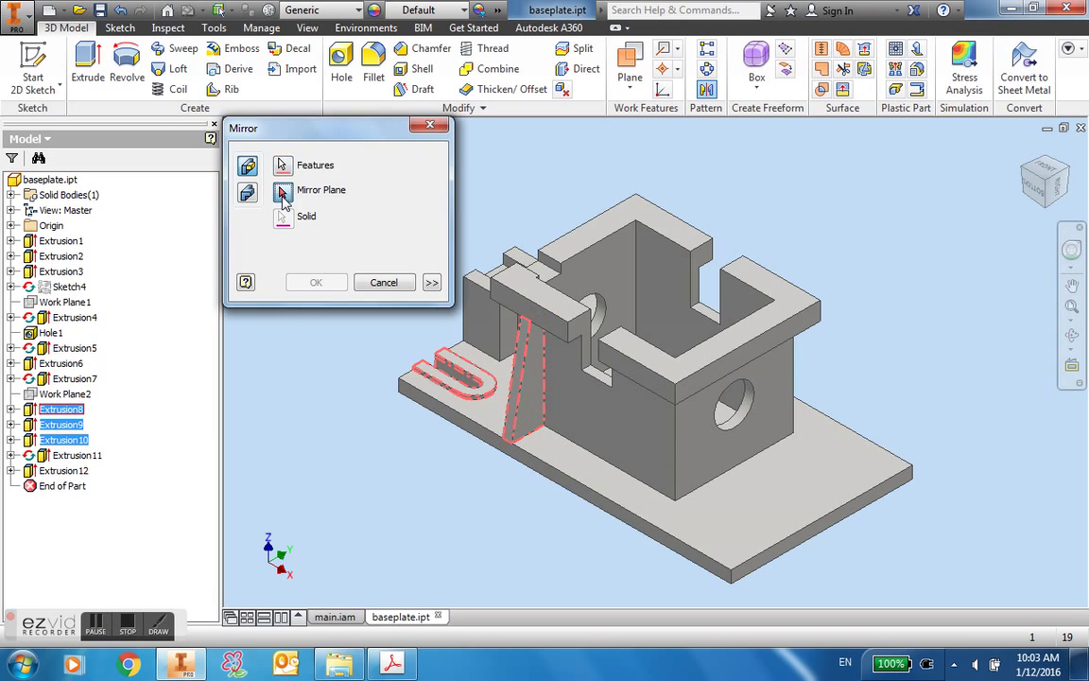
{"action": "left_click", "coordinate": [10, 224]}
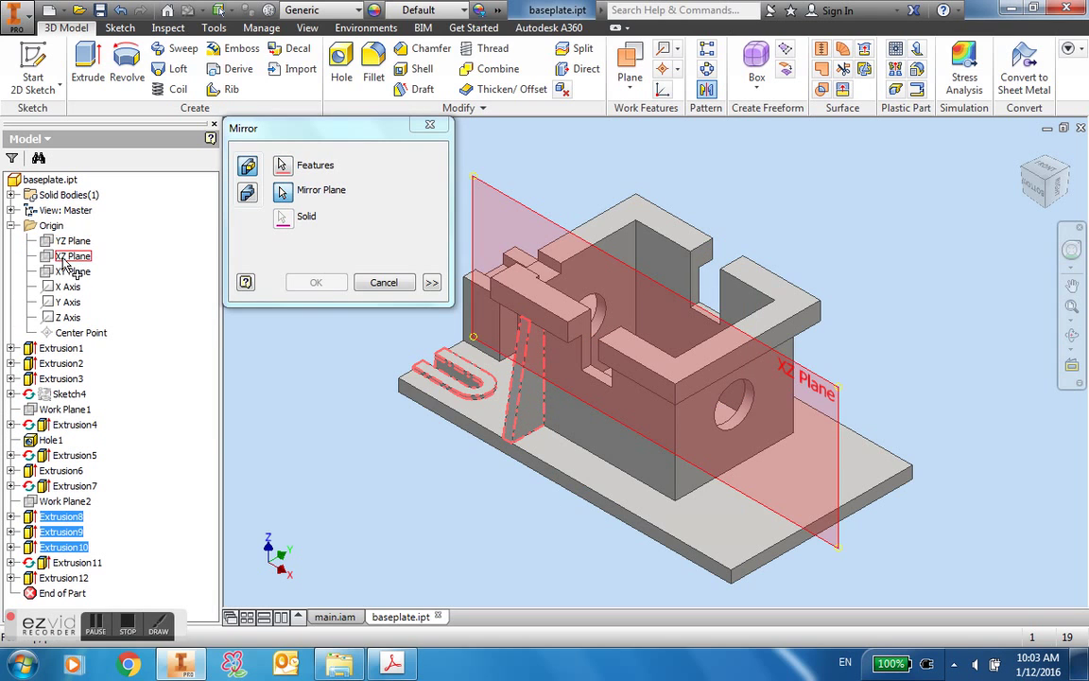
{"action": "left_click", "coordinate": [66, 257]}
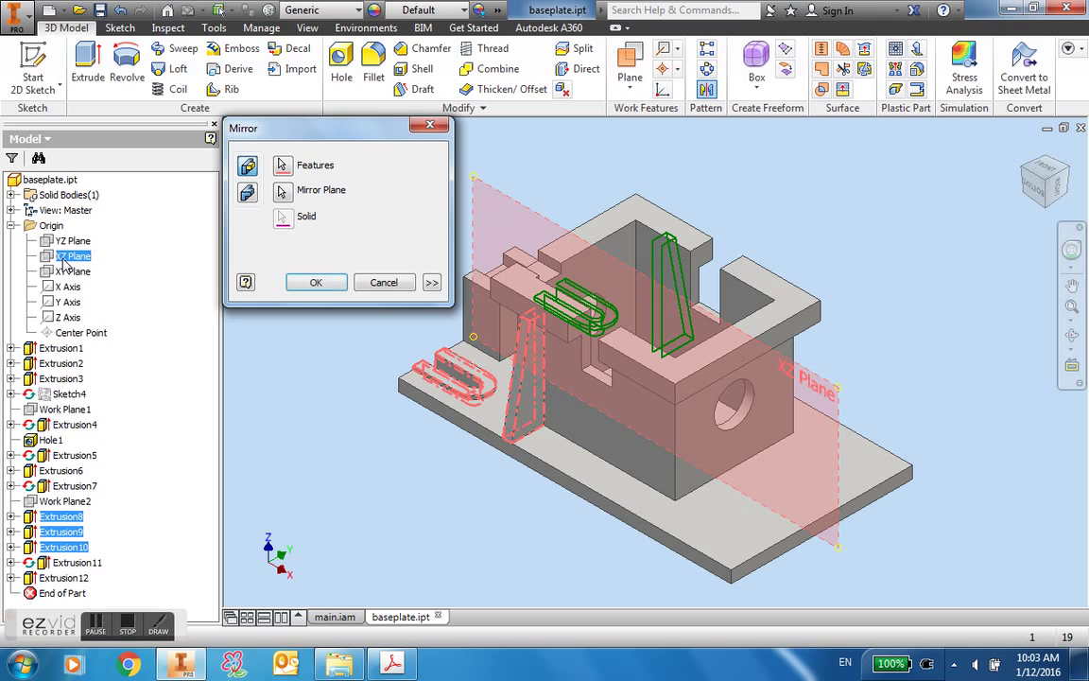
{"action": "left_click", "coordinate": [315, 285]}
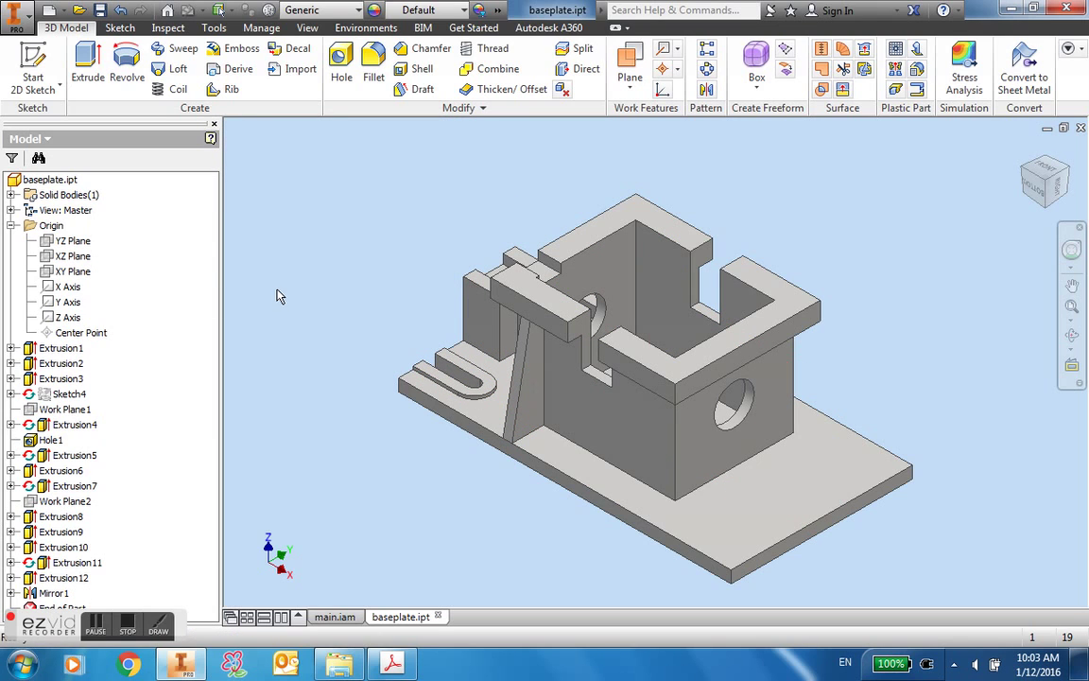
Mirror Extrusion4, Hole1, Extrusion5, Extrusion6, Extrusion8, Extrusion9, Extrusion10 and Mirror1 about the YZ Plane to the baseplate's other end.
{"action": "left_click", "coordinate": [708, 90]}
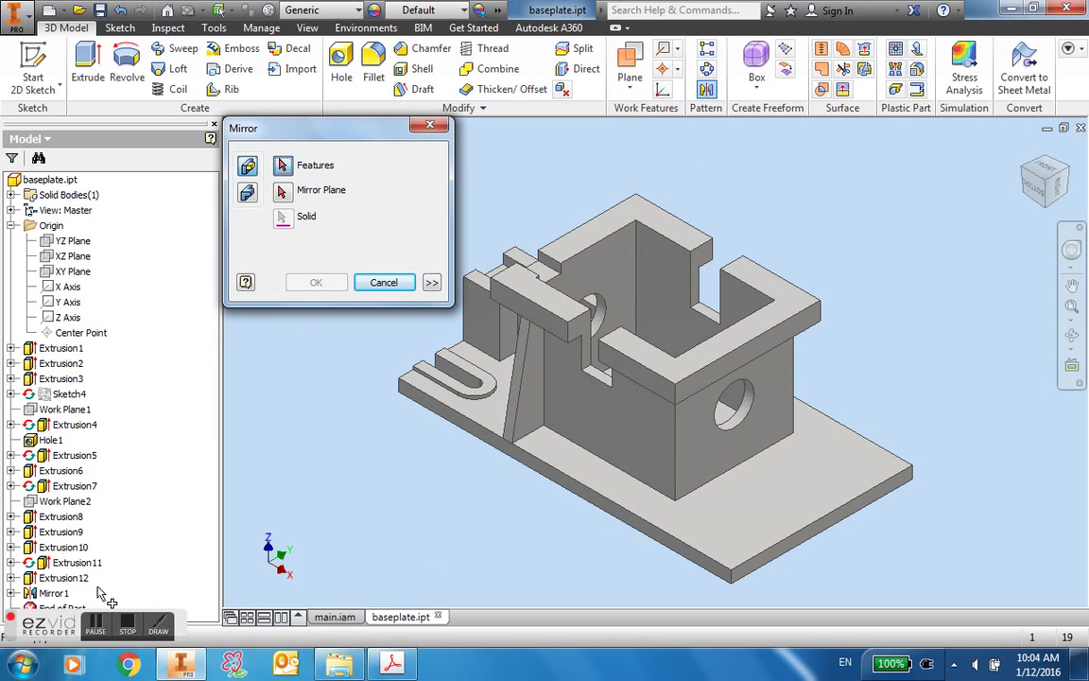
{"action": "left_click", "coordinate": [61, 516]}
{"action": "left_click", "coordinate": [64, 546], "text": "shift"}
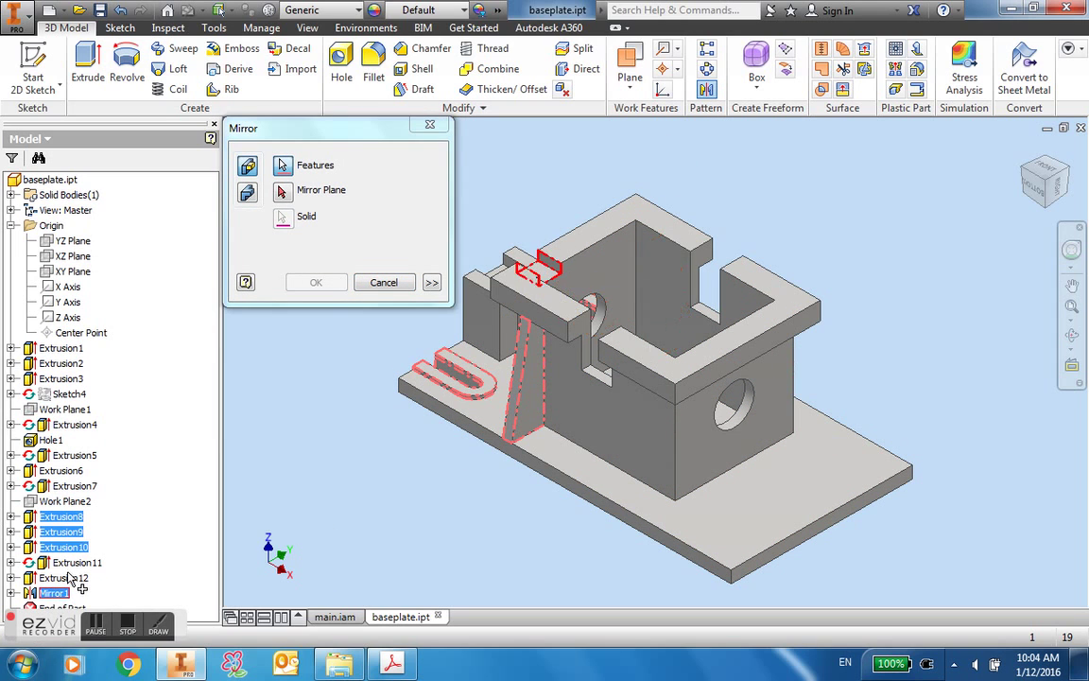
{"action": "left_click", "coordinate": [68, 470], "text": "ctrl"}
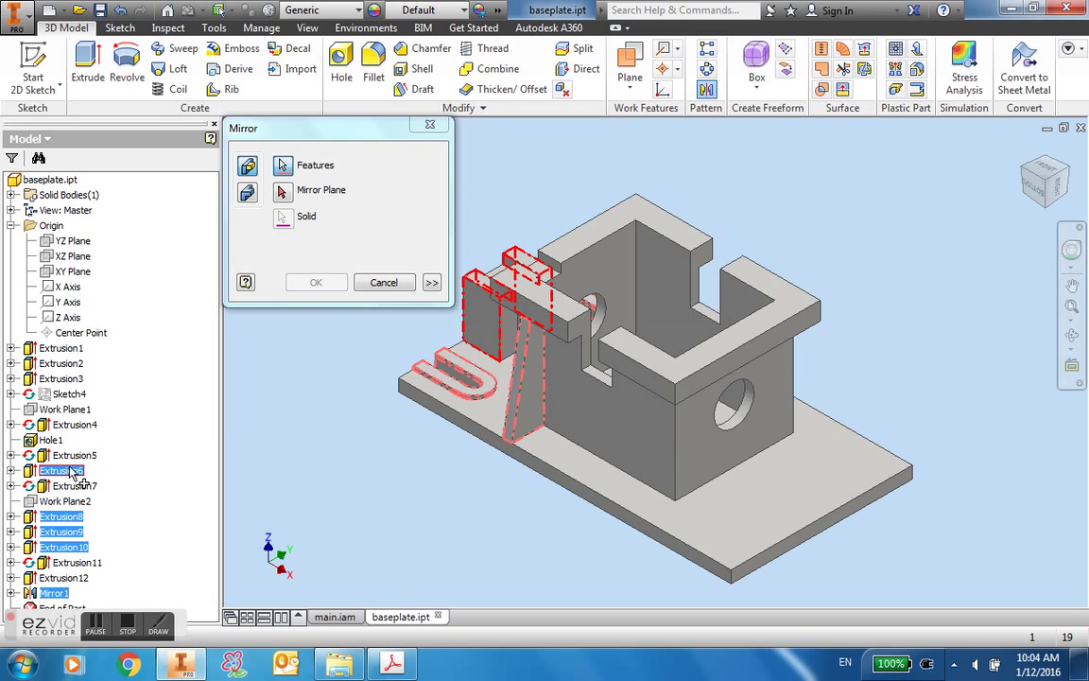
{"action": "left_click", "coordinate": [74, 456], "text": "ctrl"}
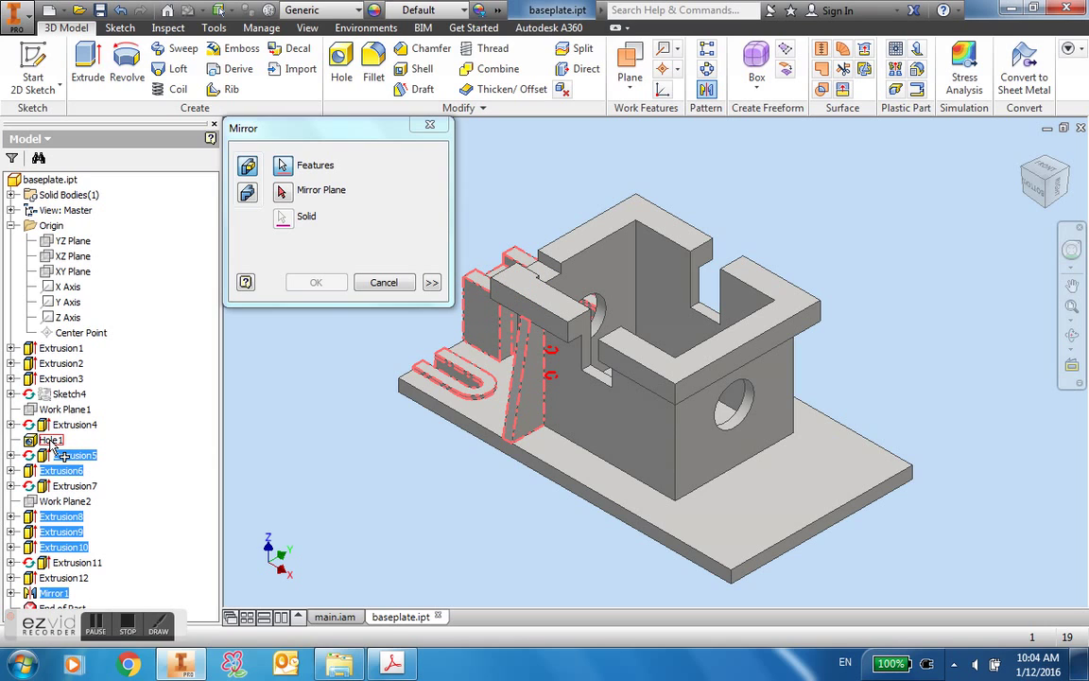
{"action": "left_click", "coordinate": [51, 441], "text": "ctrl"}
{"action": "left_click", "coordinate": [57, 427], "text": "ctrl"}
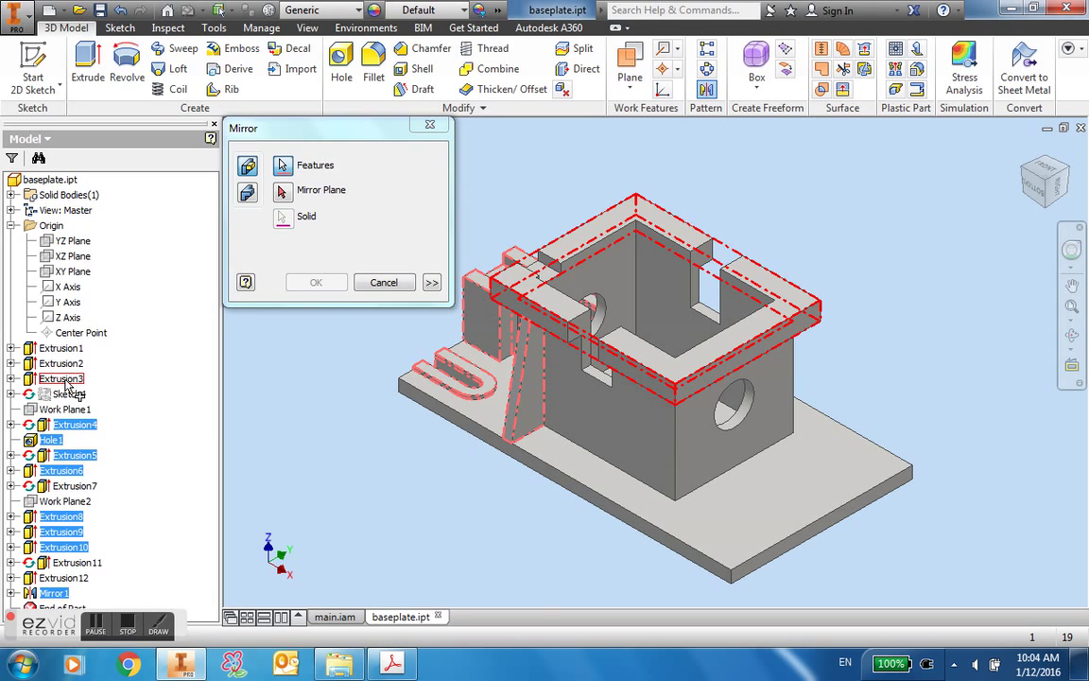
{"action": "left_click", "coordinate": [282, 192]}
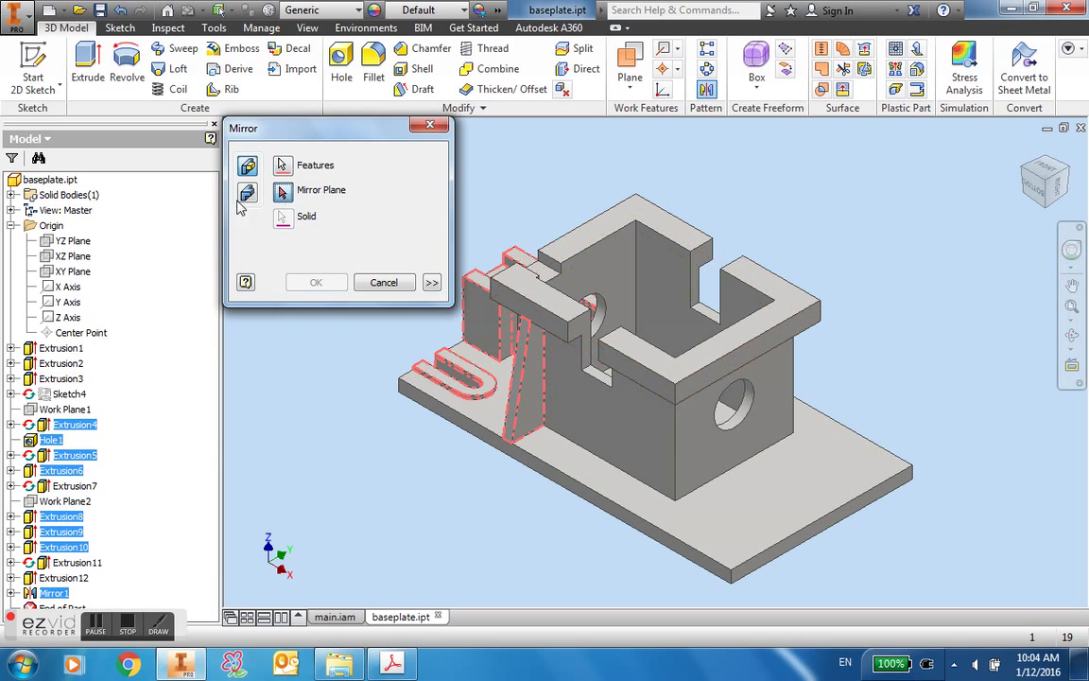
{"action": "left_click", "coordinate": [74, 243]}
{"action": "left_click", "coordinate": [316, 283]}
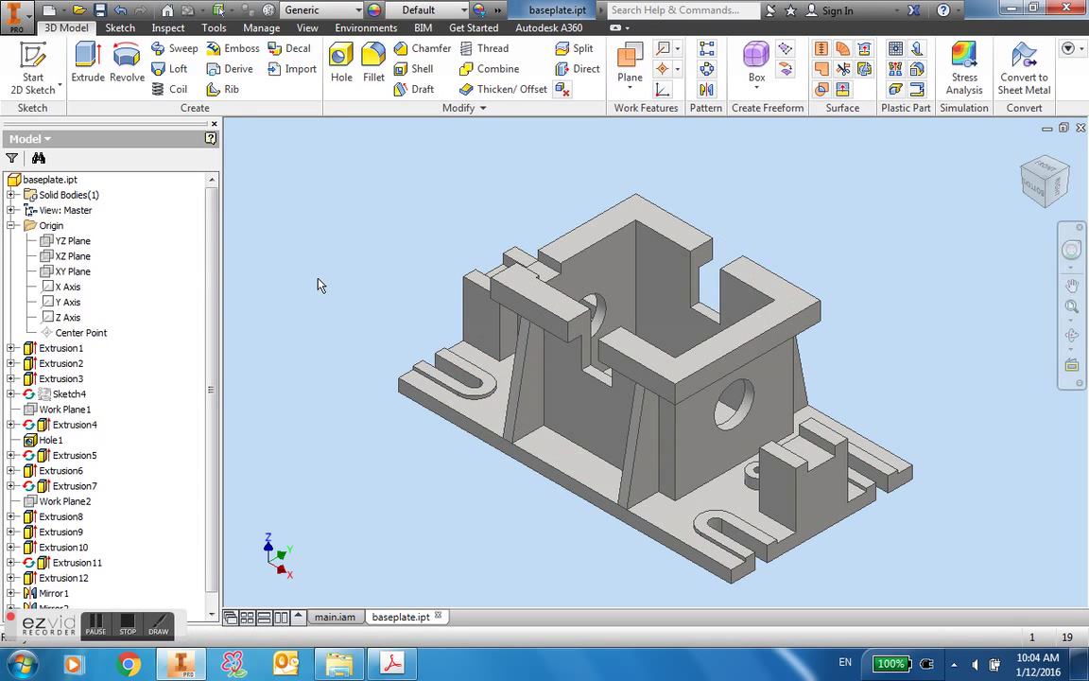